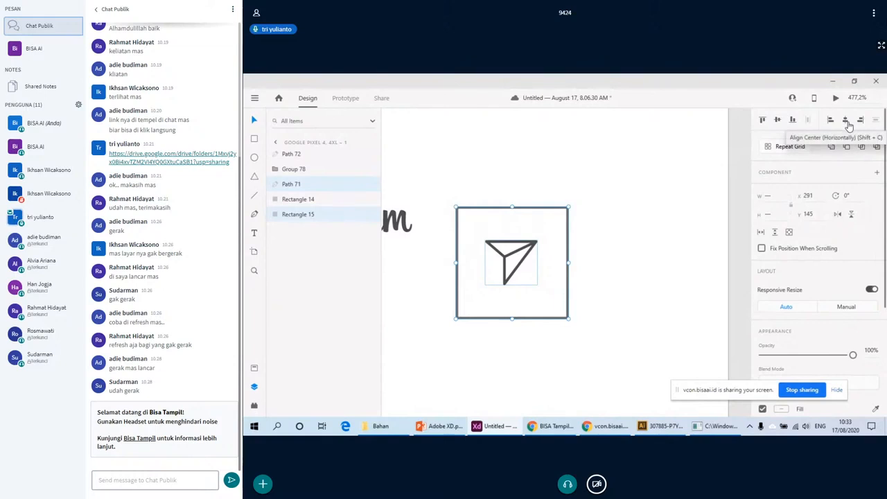
# Step: Remove the border from the square behind the paper-plane icon
pyautogui.click(548, 251)
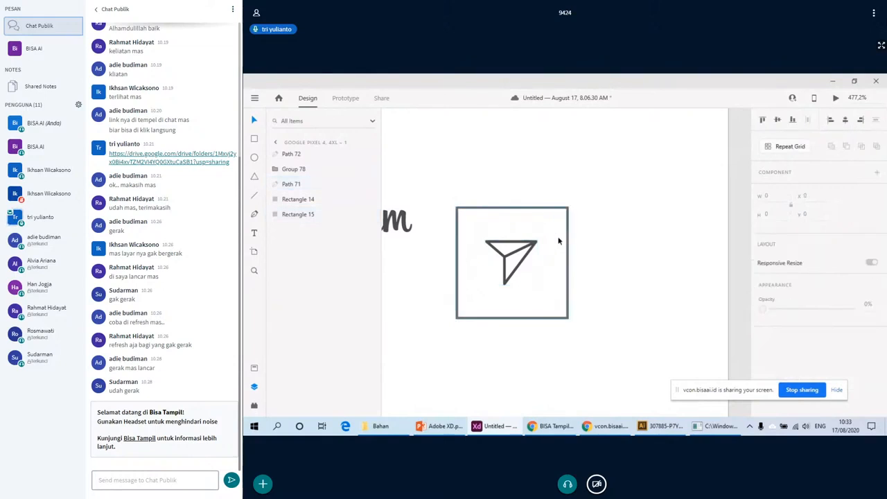
pyautogui.moveTo(742, 390); pyautogui.dragTo(619, 401)
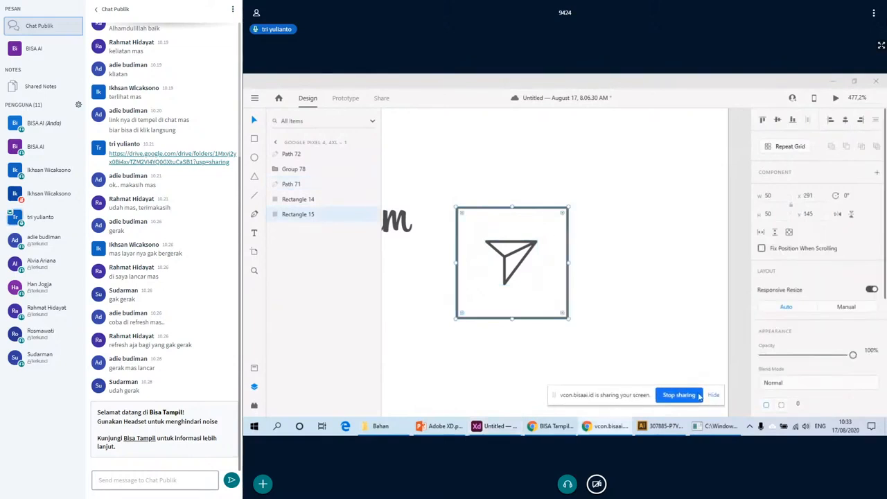
pyautogui.click(713, 397)
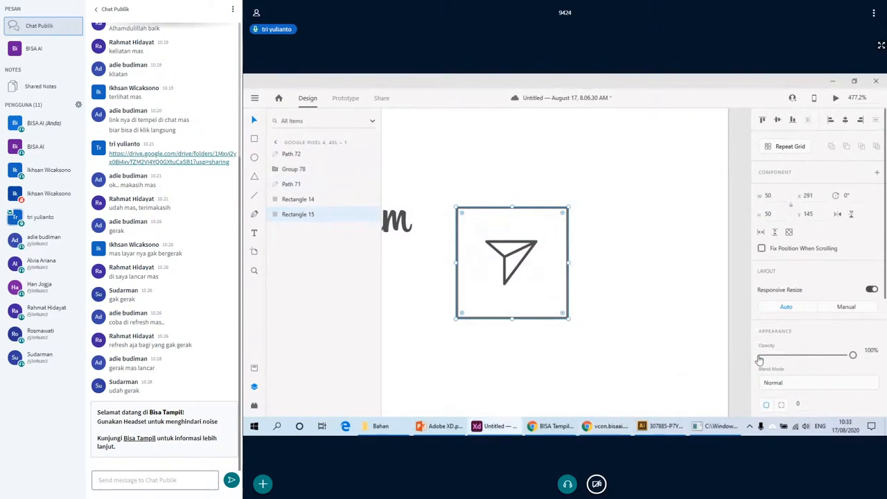
pyautogui.scroll(-3, 791, 329)
pyautogui.scroll(-1, 796, 333)
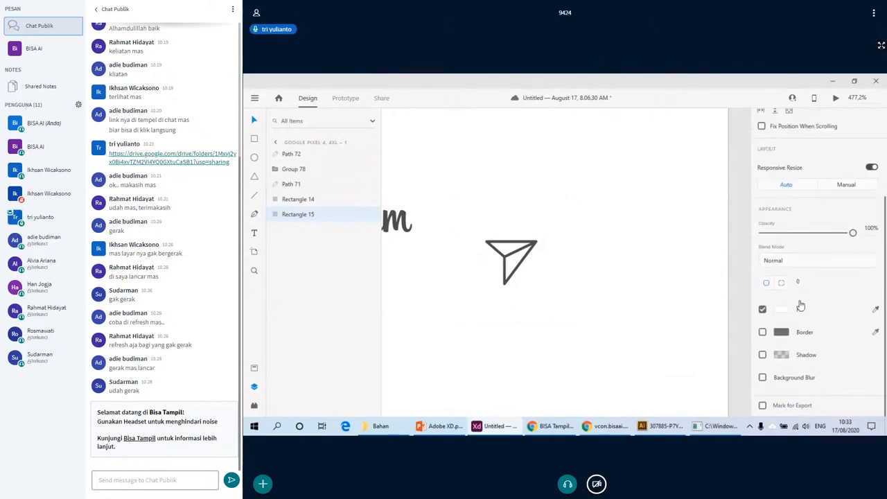
# Step: Group the paper-plane icon with its background square
pyautogui.moveTo(598, 372); pyautogui.dragTo(474, 231)
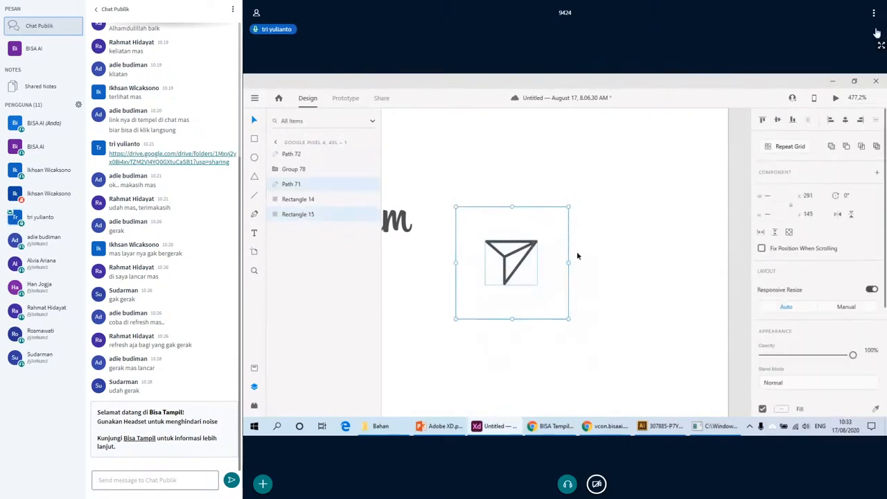
pyautogui.click(882, 45)
pyautogui.hotkey('ctrl', 'g')
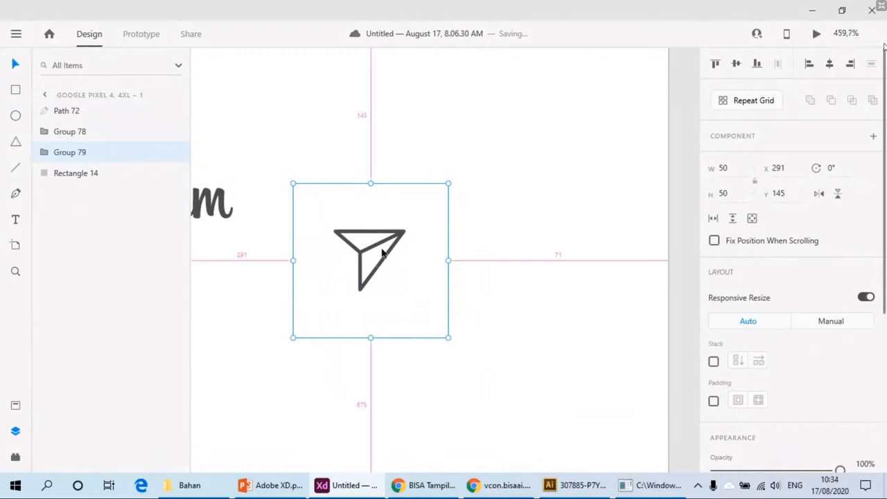
# Step: Move the paper-plane group off the artboard onto the empty pasteboard beside it, at about X 485, Y 82
pyautogui.scroll(-3, 377, 263)
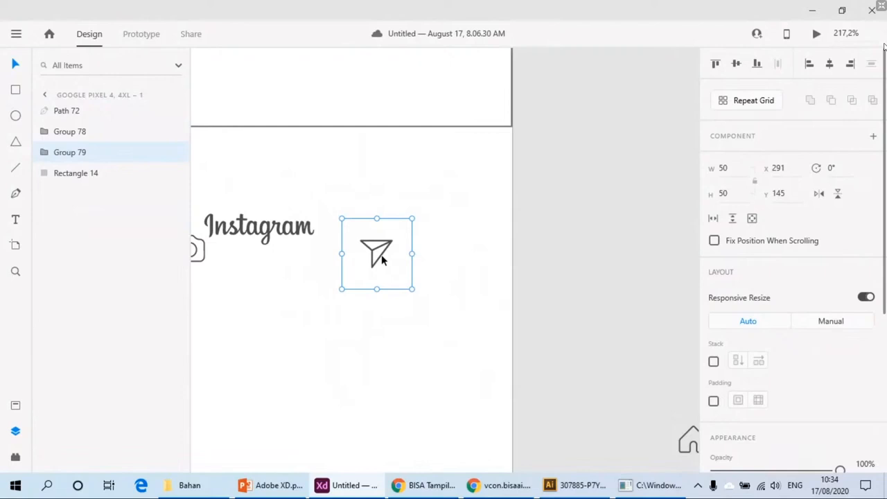
pyautogui.hscroll(3, 483, 277)
pyautogui.moveTo(277, 248); pyautogui.dragTo(541, 169)
pyautogui.scroll(2, 527, 229)
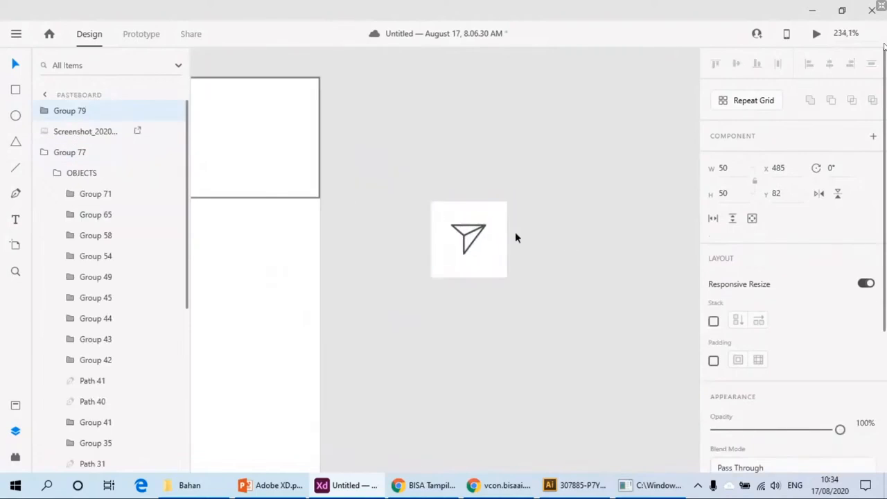
pyautogui.scroll(3, 515, 237)
# Step: Check the path and rectangle inside the paper-plane group, and rename the group as btn_dm
pyautogui.click(45, 110)
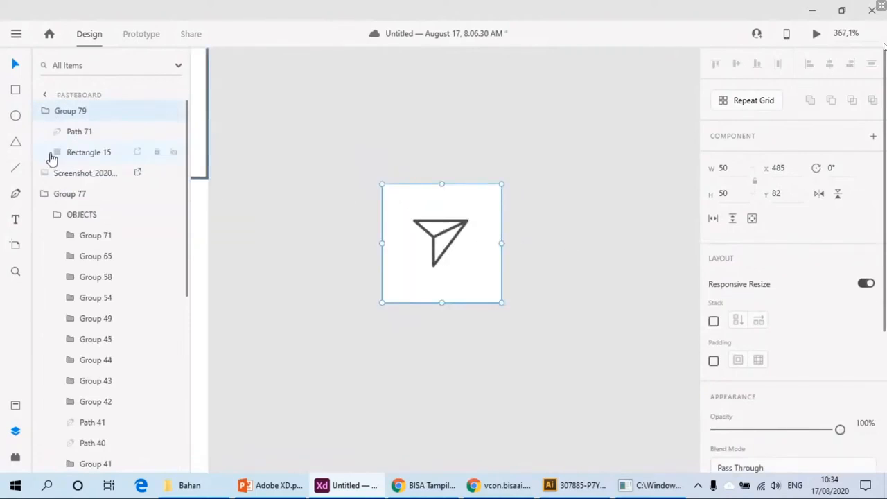
pyautogui.click(72, 134)
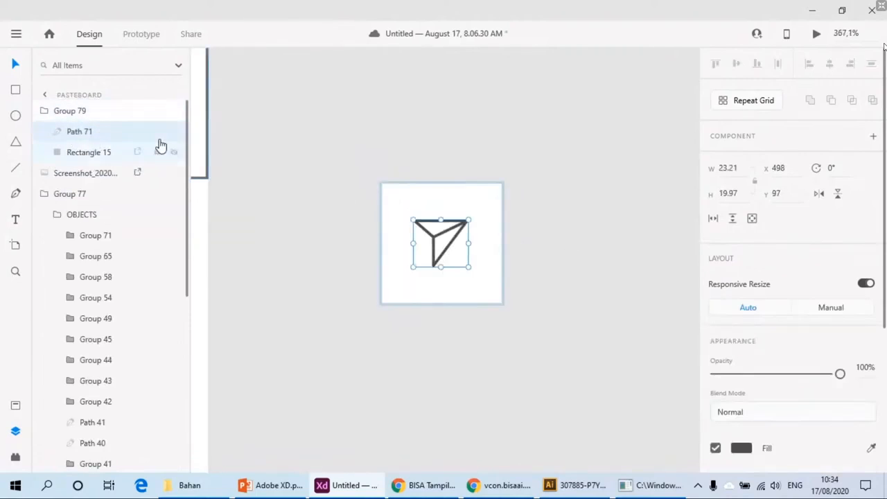
pyautogui.click(88, 159)
pyautogui.click(70, 115)
pyautogui.click(46, 111)
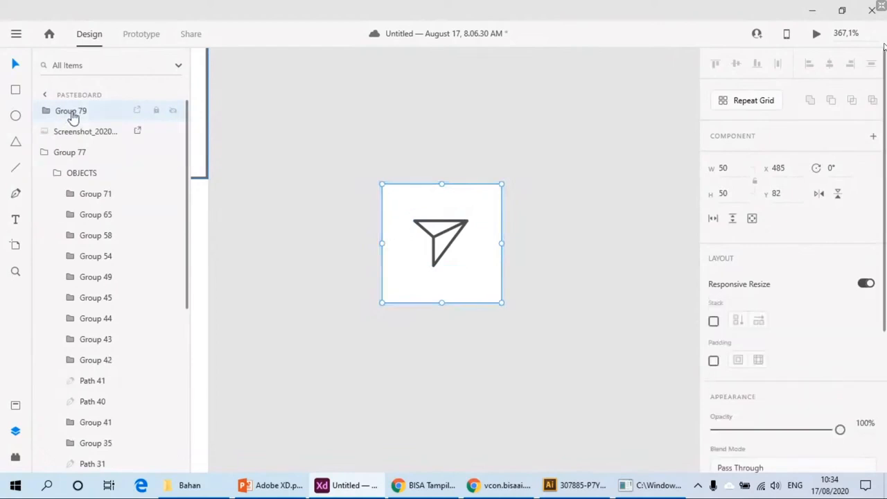
pyautogui.doubleClick(72, 115)
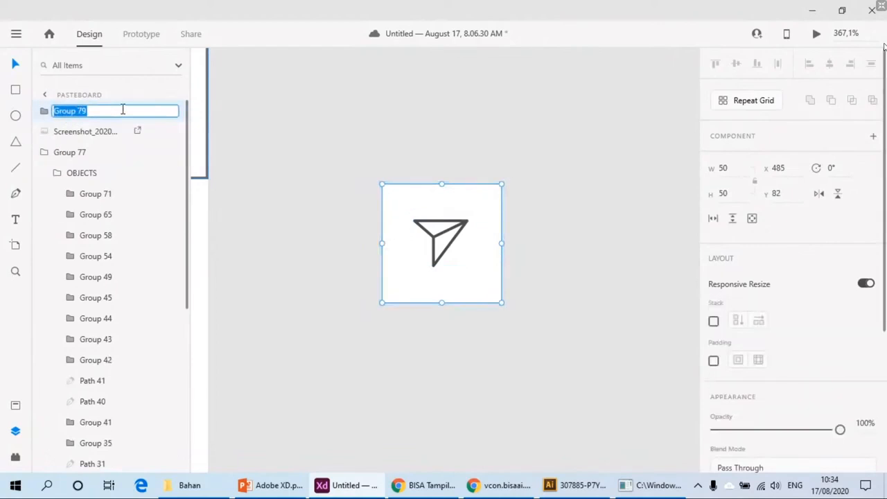
pyautogui.write('btn')
pyautogui.press('BackSpace')
pyautogui.write('_')
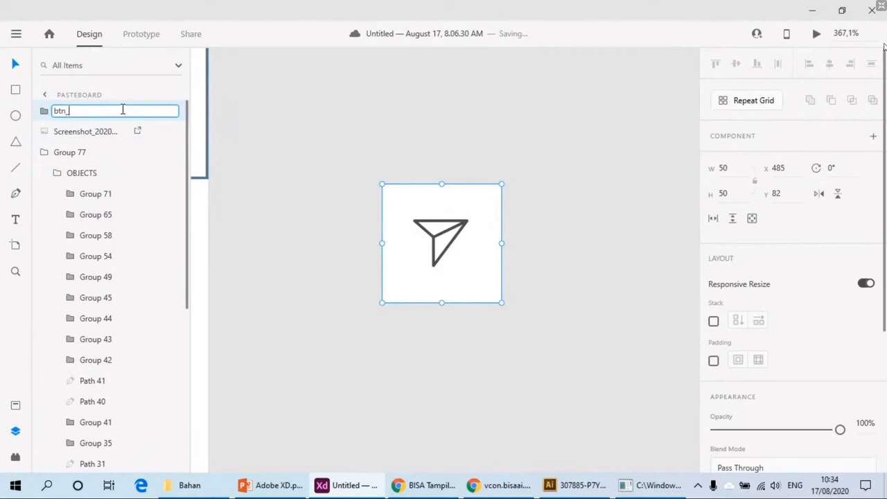
pyautogui.write('dm')
pyautogui.press('Return')
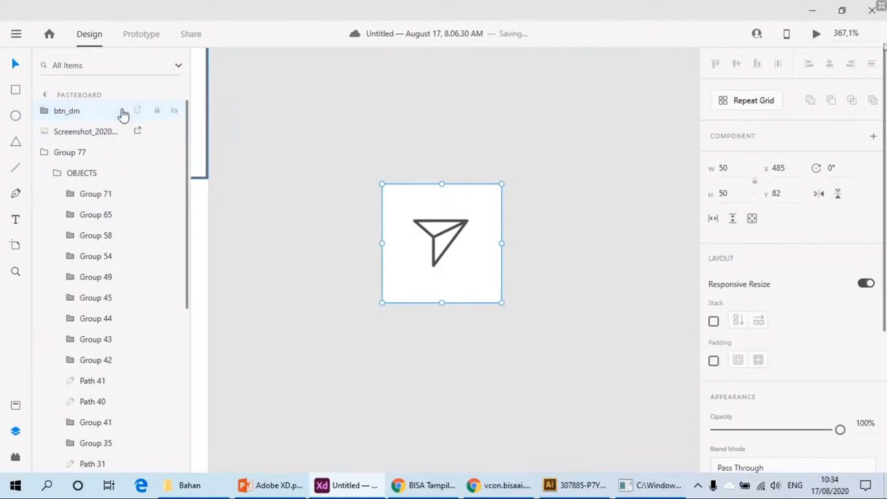
# Step: Convert the btn_dm group into a component
pyautogui.rightClick(468, 261)
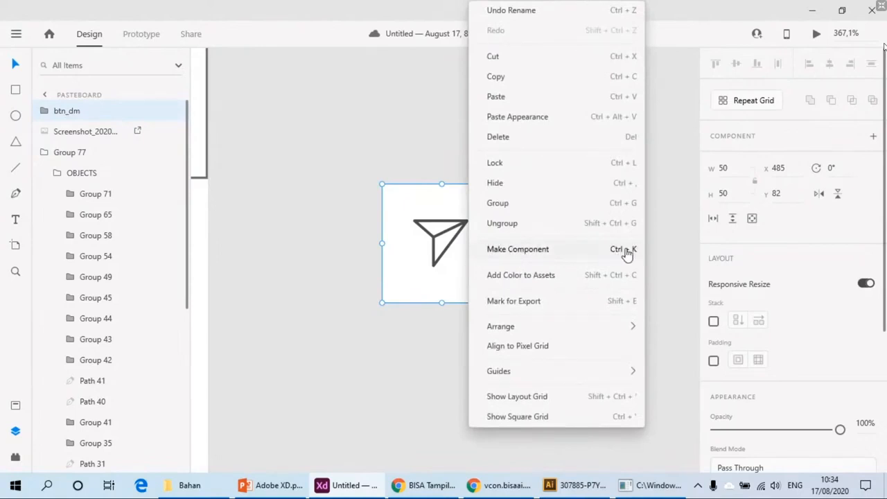
pyautogui.click(529, 254)
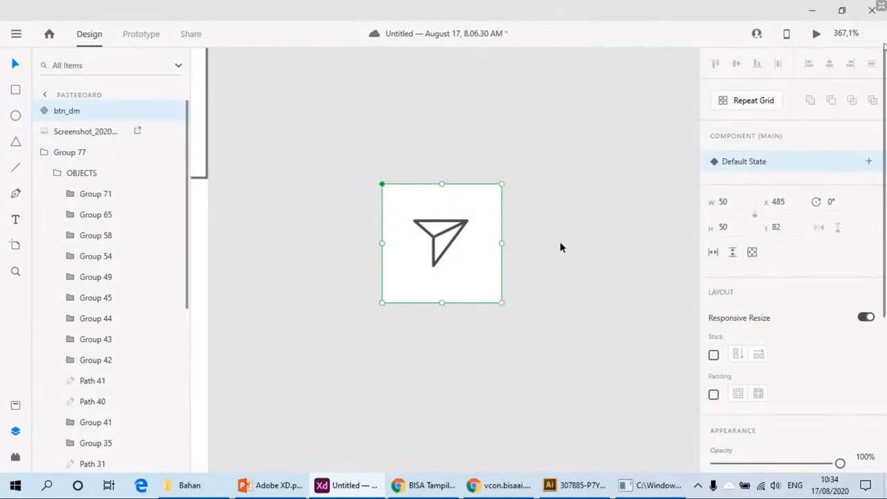
pyautogui.moveTo(545, 240); pyautogui.dragTo(441, 242)
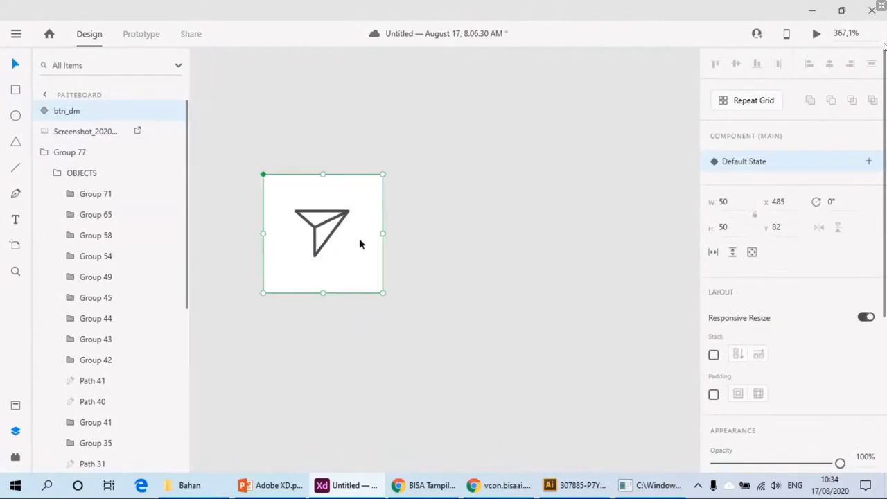
# Step: Place a duplicate of the btn_dm component to its right and use Edit Main Component from that copy
pyautogui.moveTo(301, 229); pyautogui.dragTo(498, 232)
pyautogui.hotkey('ctrl', 'd')
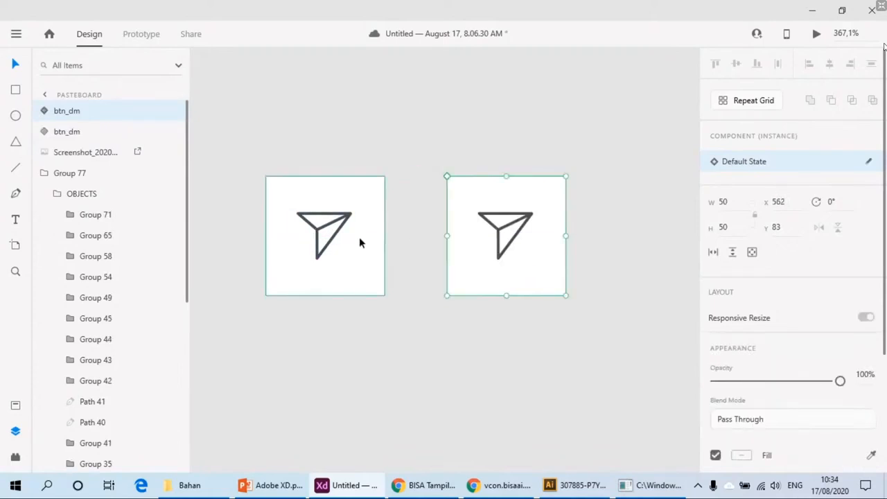
pyautogui.click(359, 237)
pyautogui.click(518, 238)
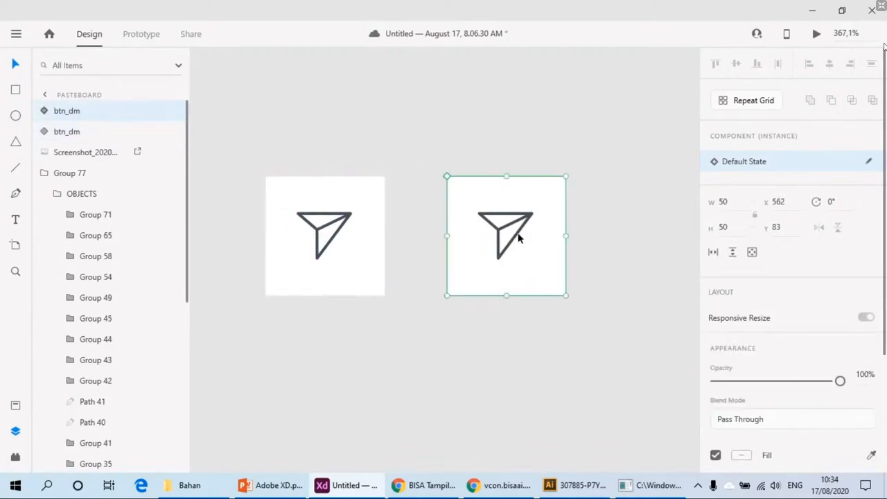
pyautogui.rightClick(518, 238)
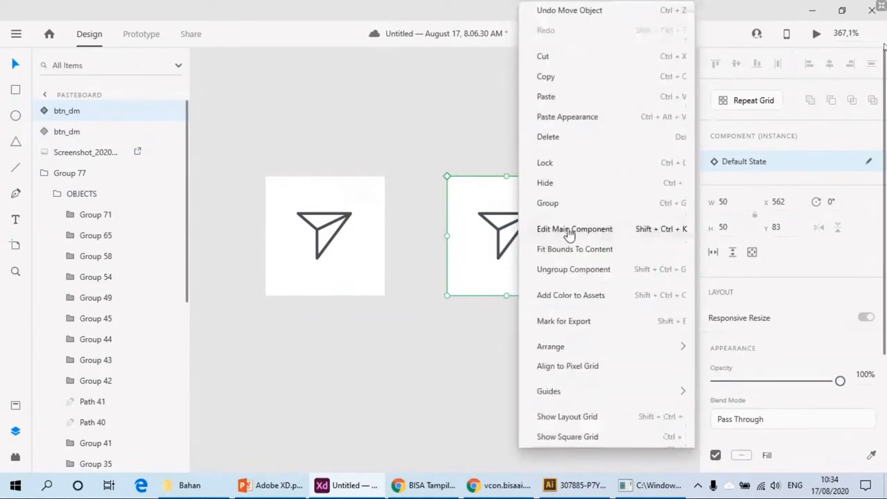
pyautogui.click(606, 231)
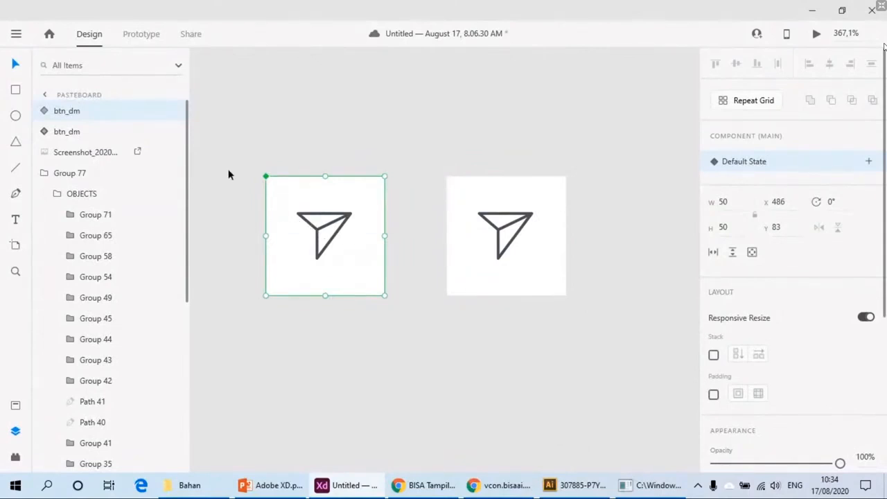
# Step: Try shrinking the paper-plane path inside the main btn_dm component to about 9 × 8, and undo it
pyautogui.click(44, 111)
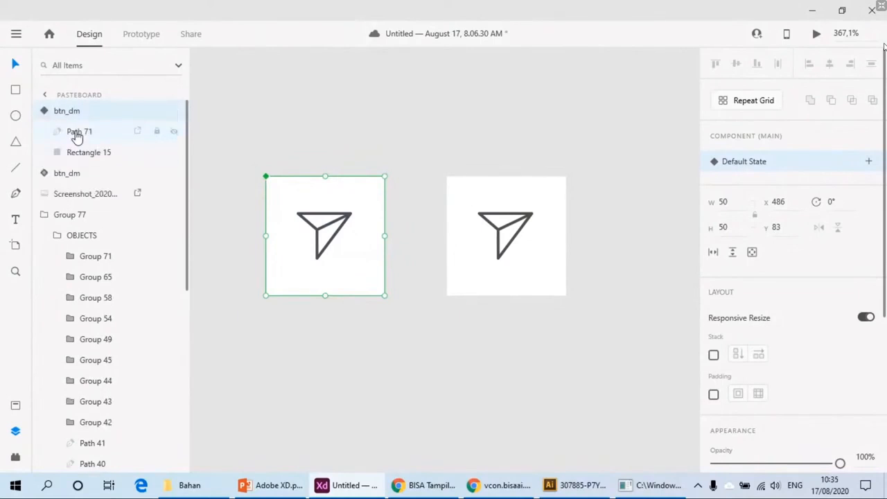
pyautogui.click(76, 133)
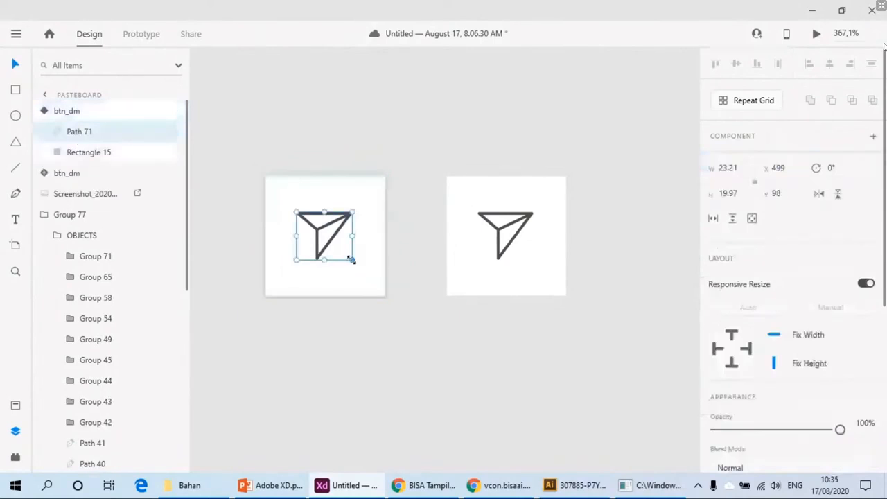
pyautogui.moveTo(351, 259); pyautogui.dragTo(320, 233)
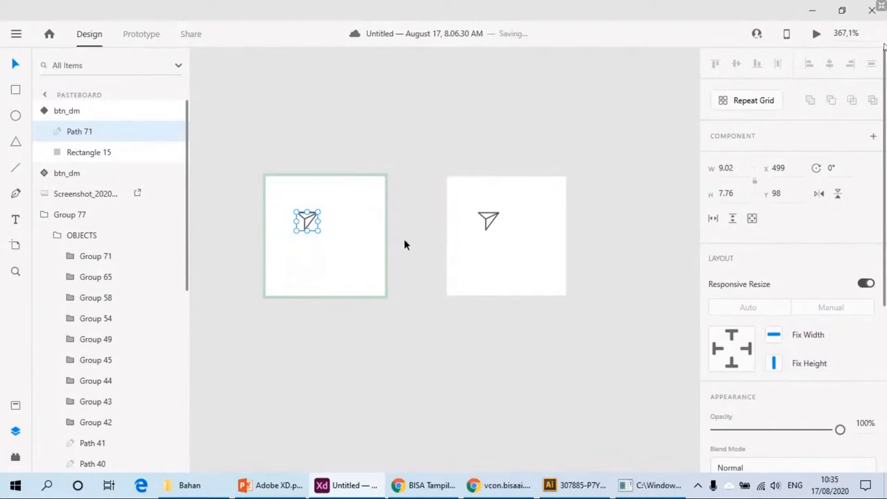
pyautogui.hotkey('ctrl', 'z')
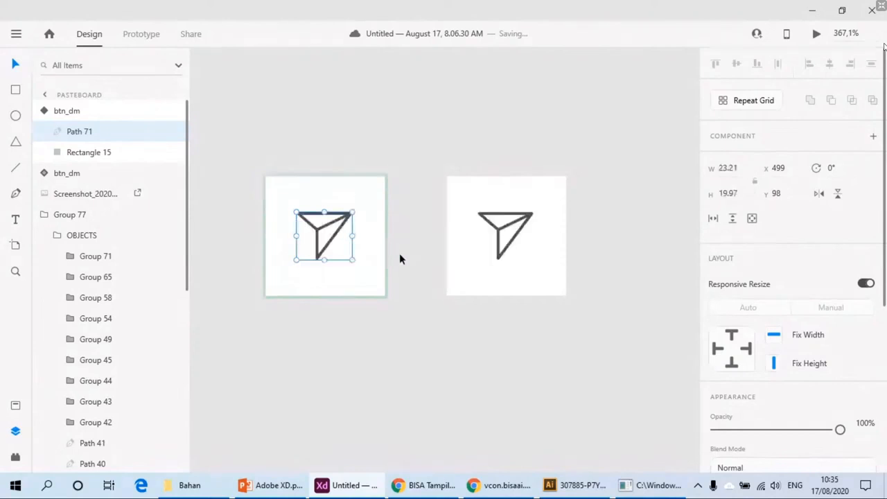
# Step: Delete the duplicate btn_dm instance from the pasteboard
pyautogui.click(408, 255)
pyautogui.moveTo(458, 113); pyautogui.dragTo(546, 347)
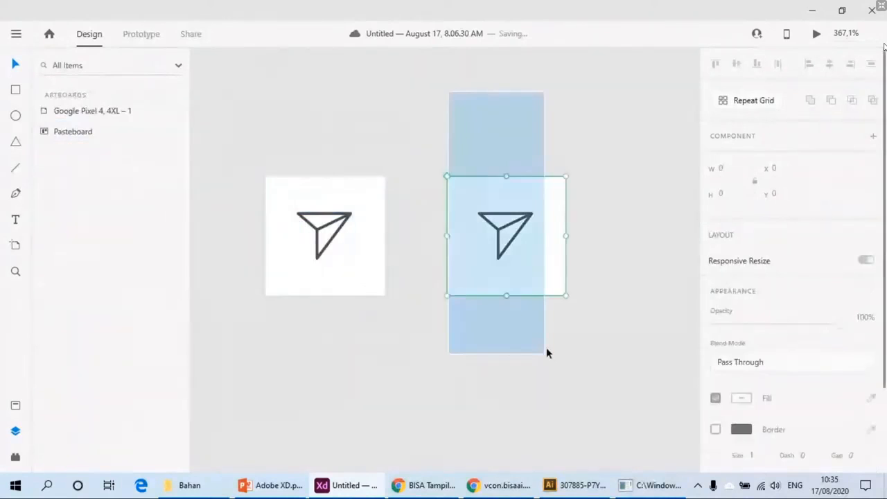
pyautogui.press('Delete')
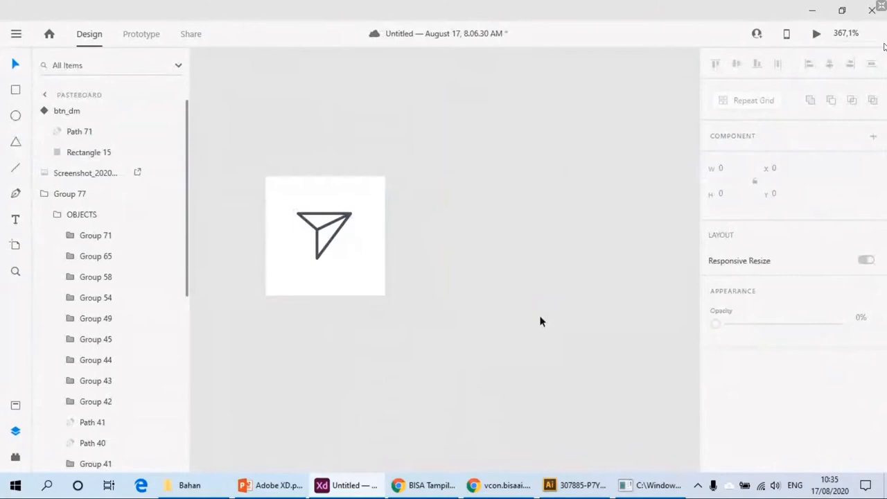
# Step: Place the btn_dm component in the artboard header's top-right corner and enlarge it to 80 × 80 to fill the header height
pyautogui.scroll(-5, 541, 321)
pyautogui.moveTo(542, 298); pyautogui.dragTo(464, 248)
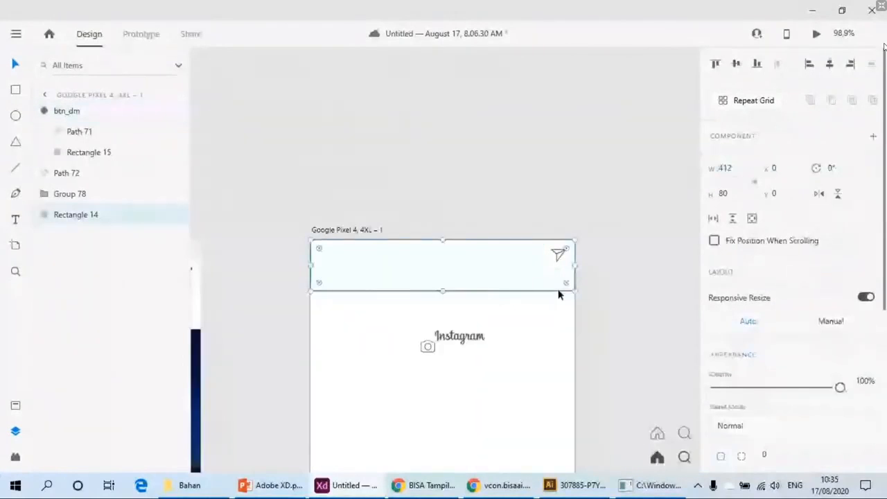
pyautogui.scroll(5, 559, 249)
pyautogui.click(559, 246)
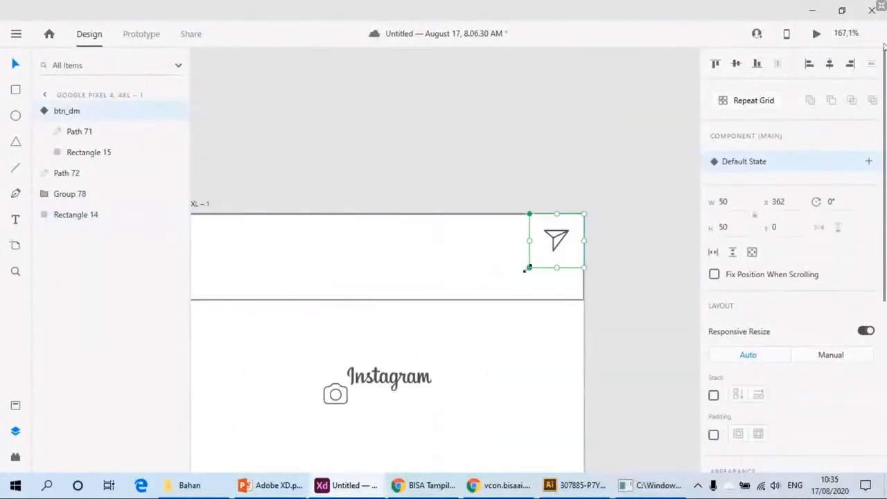
pyautogui.moveTo(529, 267); pyautogui.dragTo(471, 300)
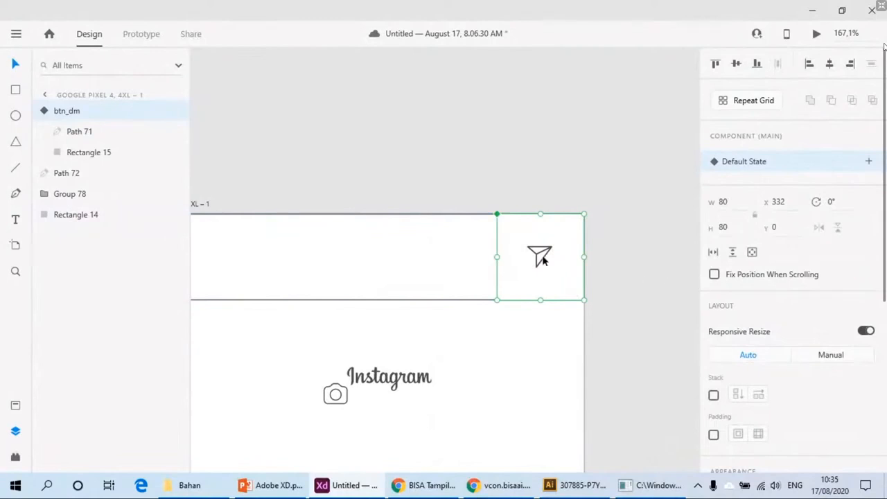
pyautogui.click(592, 287)
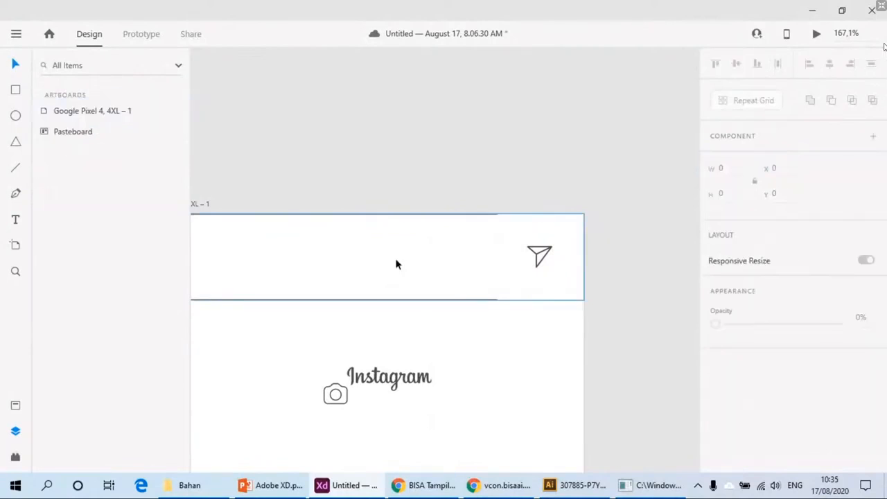
# Step: Remove the border from the header's white background rectangle and turn on its shadow
pyautogui.click(397, 264)
pyautogui.scroll(-3, 453, 285)
pyautogui.moveTo(453, 279); pyautogui.dragTo(578, 259)
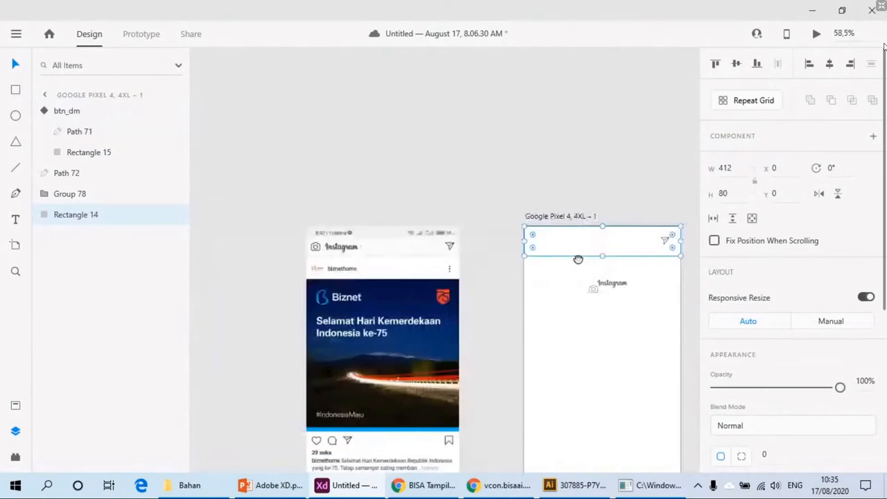
pyautogui.scroll(5, 436, 277)
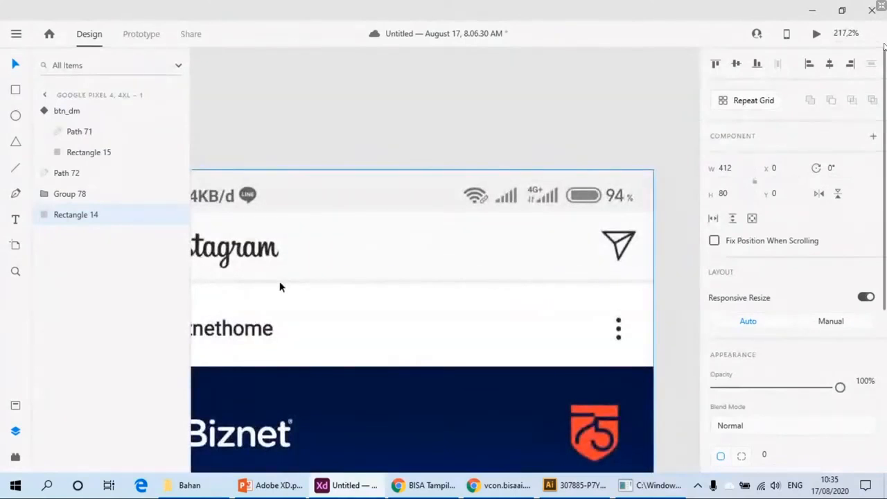
pyautogui.hscroll(10, 513, 281)
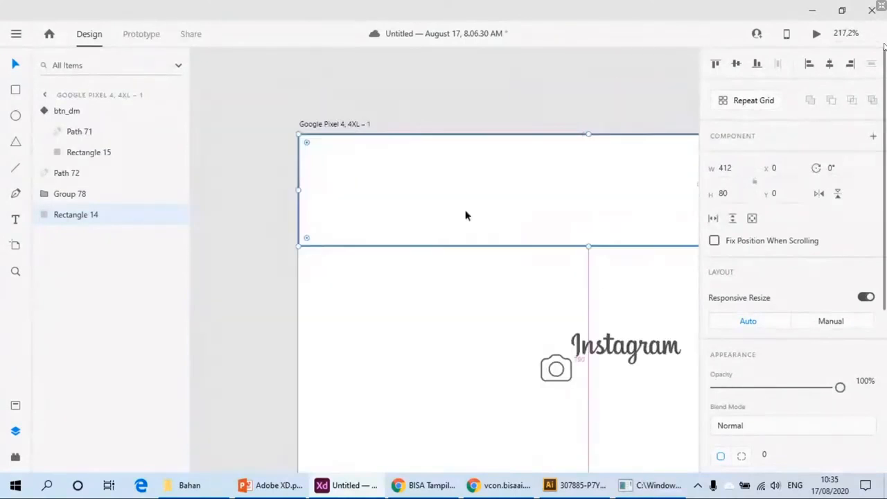
pyautogui.scroll(-3, 466, 216)
pyautogui.scroll(-5, 778, 321)
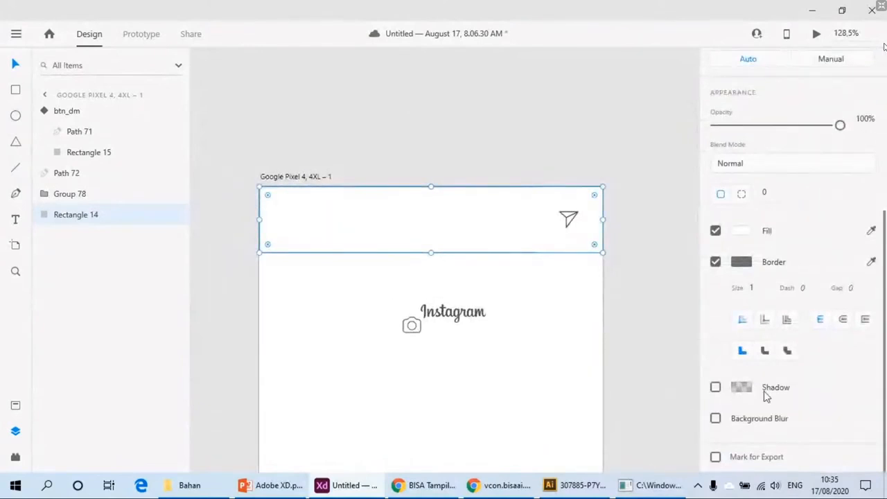
pyautogui.click(715, 263)
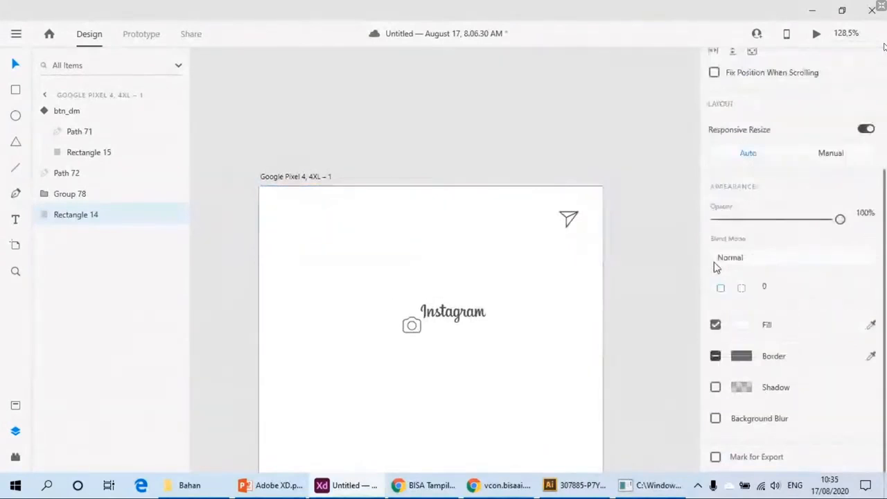
pyautogui.click(716, 388)
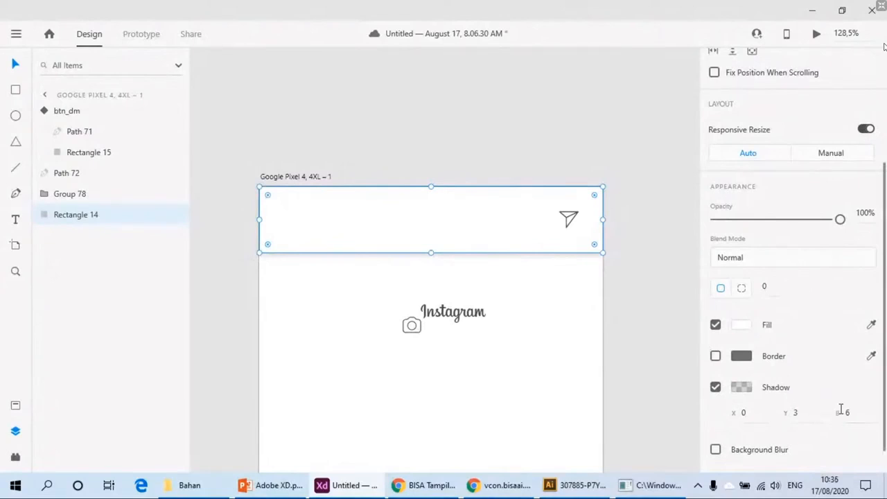
pyautogui.click(665, 299)
# Step: Paste a copy of the btn_dm component's 80 × 80 background rectangle into the artboard and move it just below the camera icon
pyautogui.hscroll(-3, 561, 316)
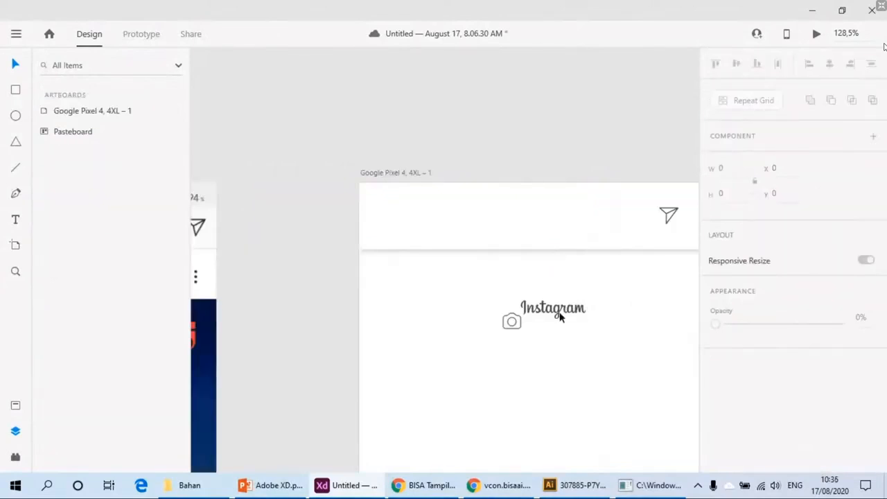
pyautogui.click(521, 324)
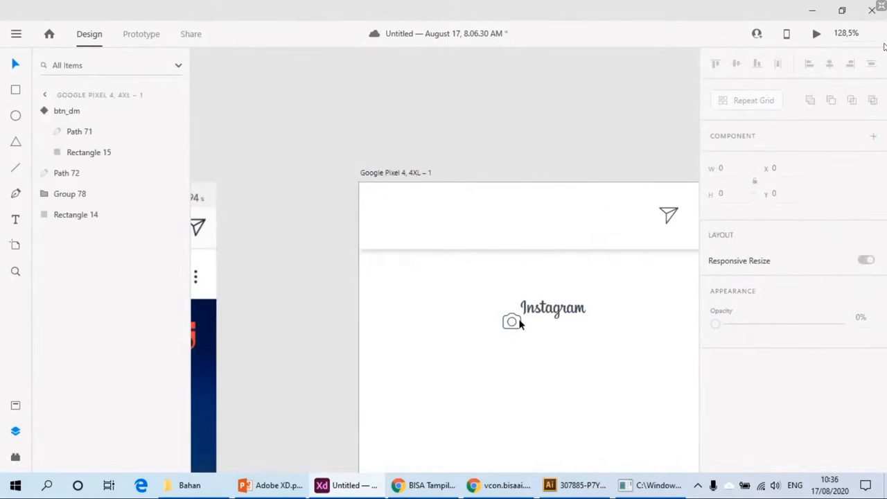
pyautogui.scroll(4, 536, 357)
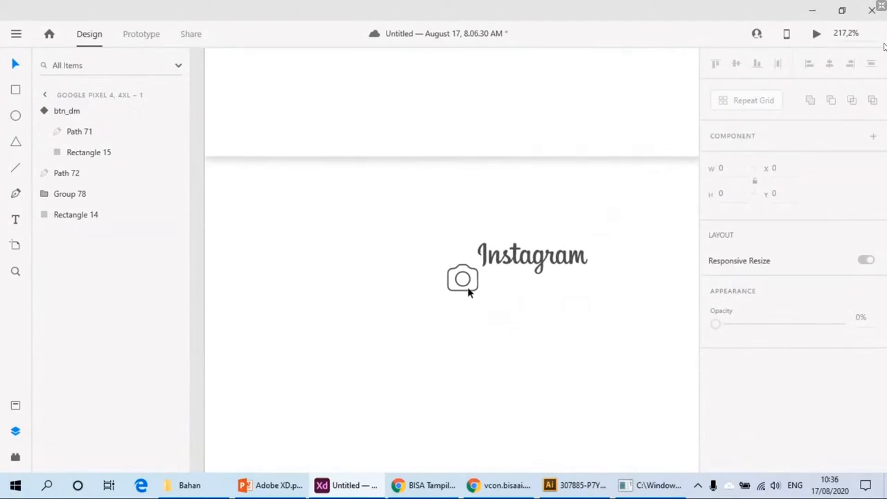
pyautogui.moveTo(558, 232); pyautogui.dragTo(386, 335)
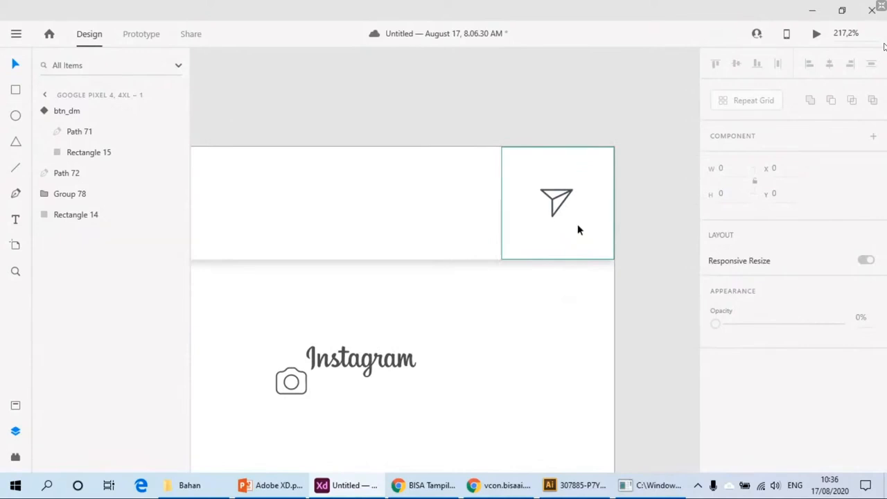
pyautogui.moveTo(578, 228); pyautogui.dragTo(522, 183)
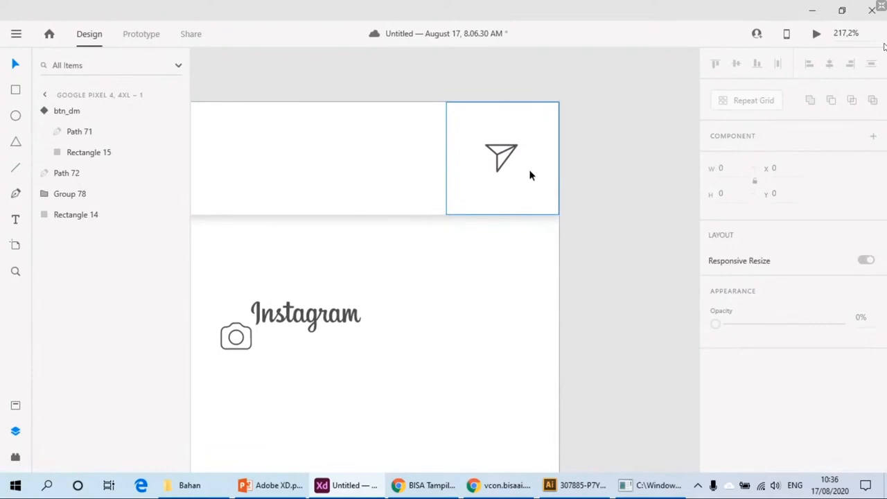
pyautogui.click(529, 171)
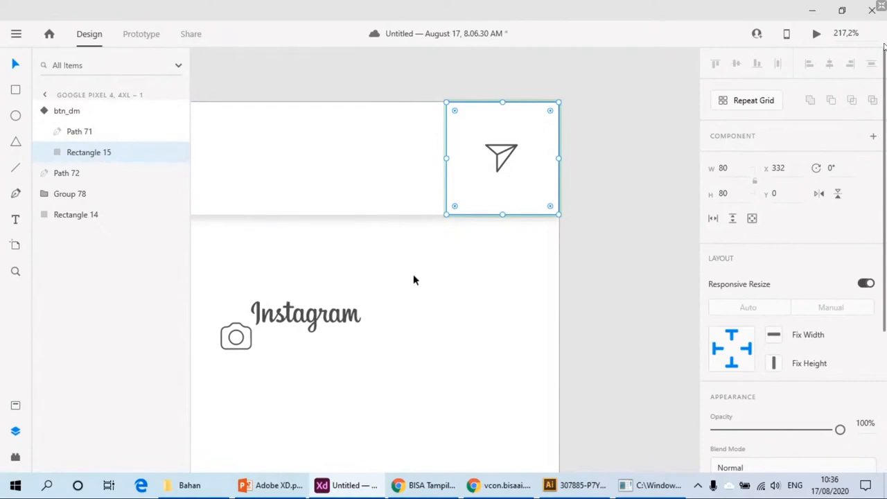
pyautogui.click(620, 264)
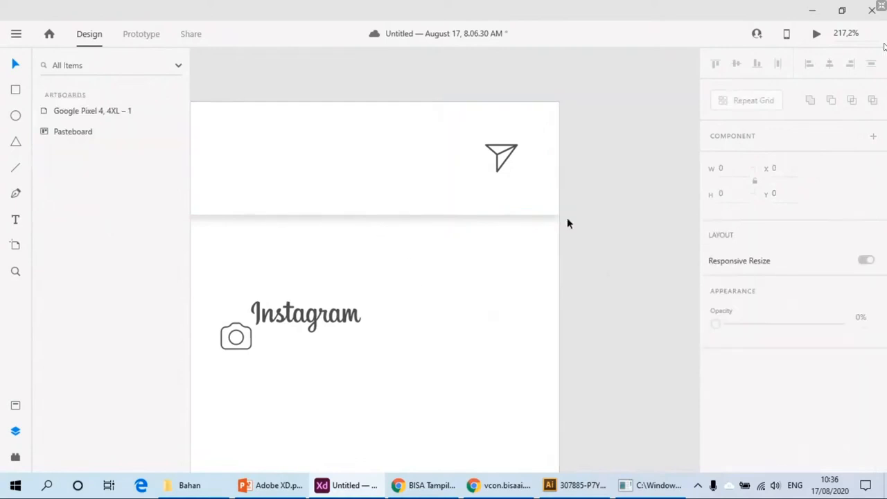
pyautogui.click(504, 258)
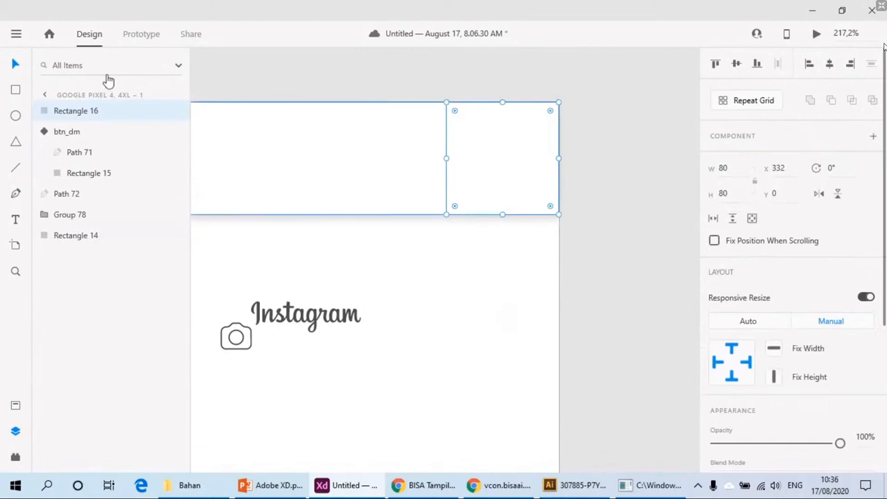
pyautogui.scroll(-2, 591, 205)
pyautogui.hscroll(-2, 591, 206)
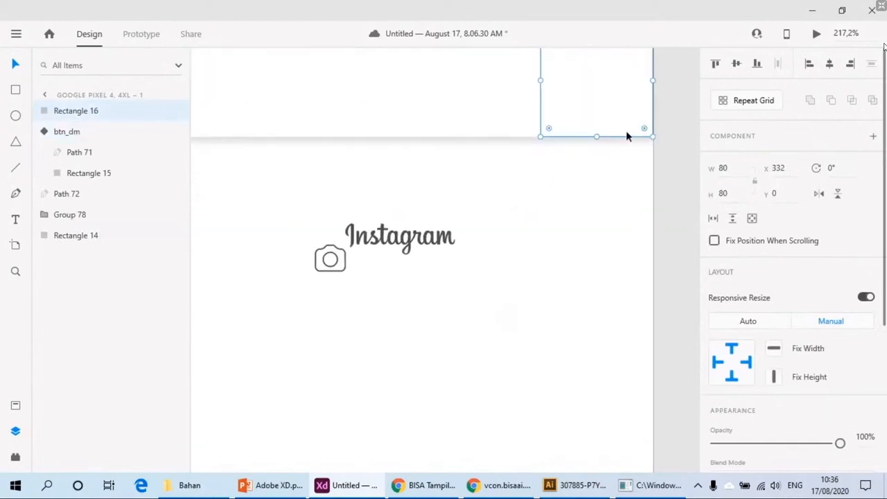
pyautogui.moveTo(606, 95); pyautogui.dragTo(366, 326)
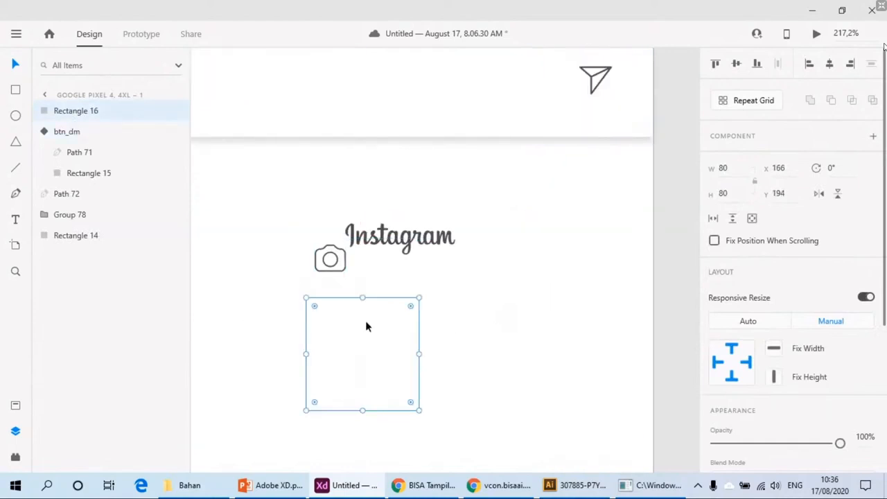
# Step: Align the camera icon group and the copied square to each other's centre, horizontally and vertically
pyautogui.click(341, 270)
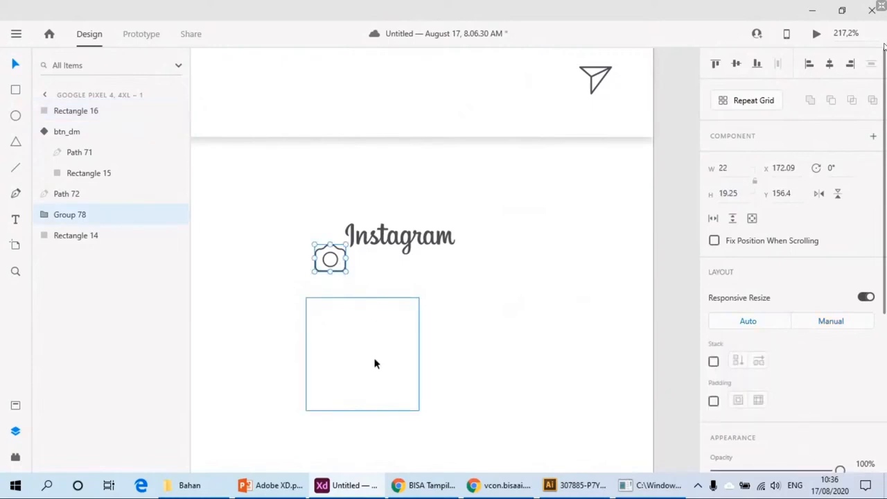
pyautogui.keyDown('shift'); pyautogui.click(370, 360); pyautogui.keyUp('shift')
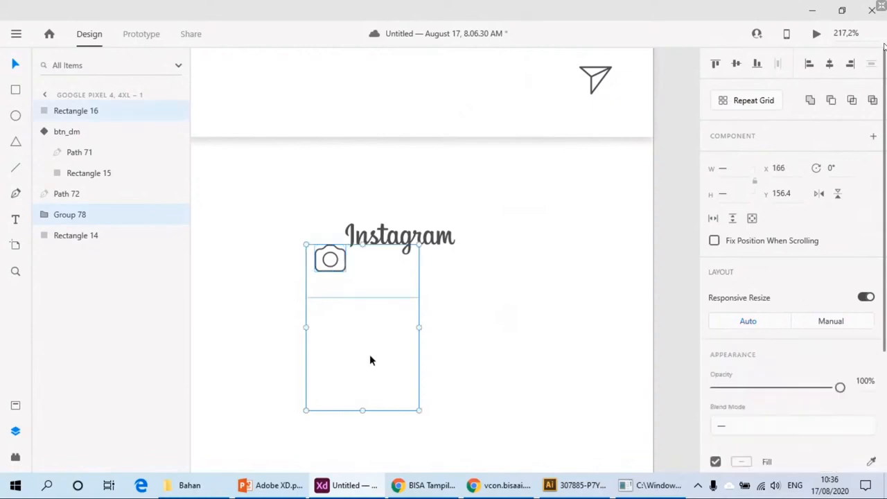
pyautogui.click(830, 65)
pyautogui.click(737, 66)
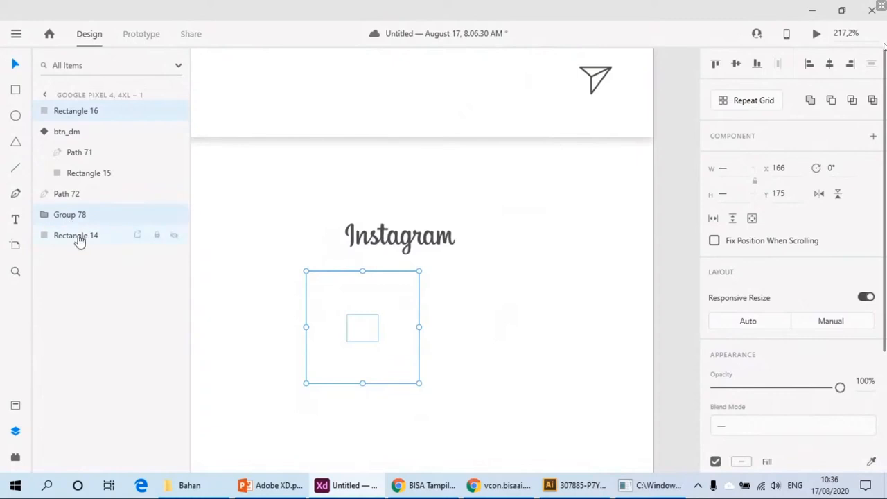
# Step: Move the camera group above the copied square in the layer order and save the document
pyautogui.click(351, 307)
pyautogui.click(81, 217)
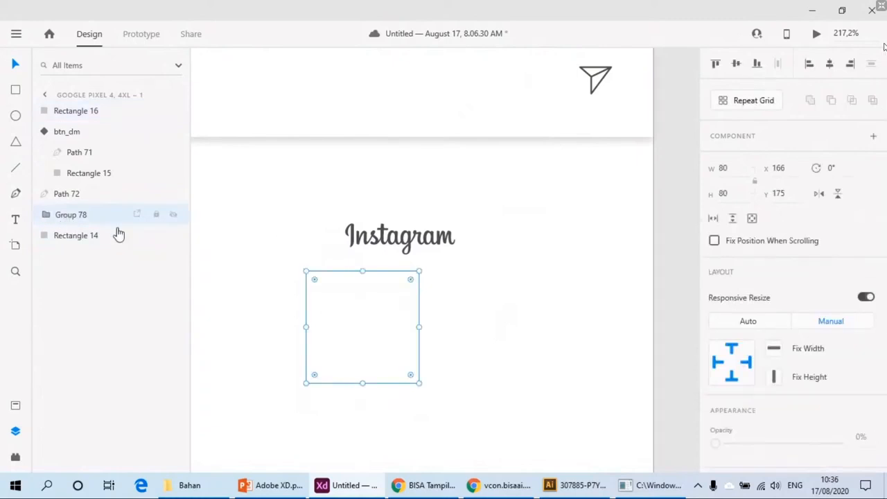
pyautogui.moveTo(81, 221); pyautogui.dragTo(89, 114)
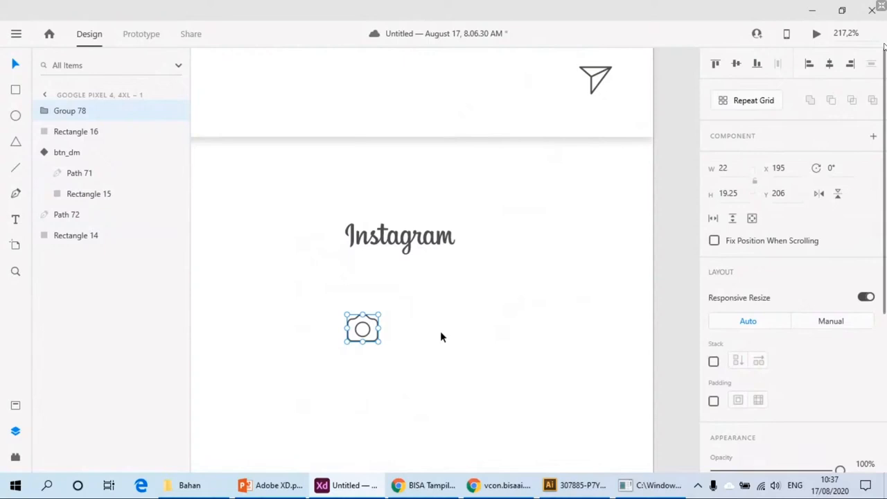
pyautogui.hotkey('ctrl', 's')
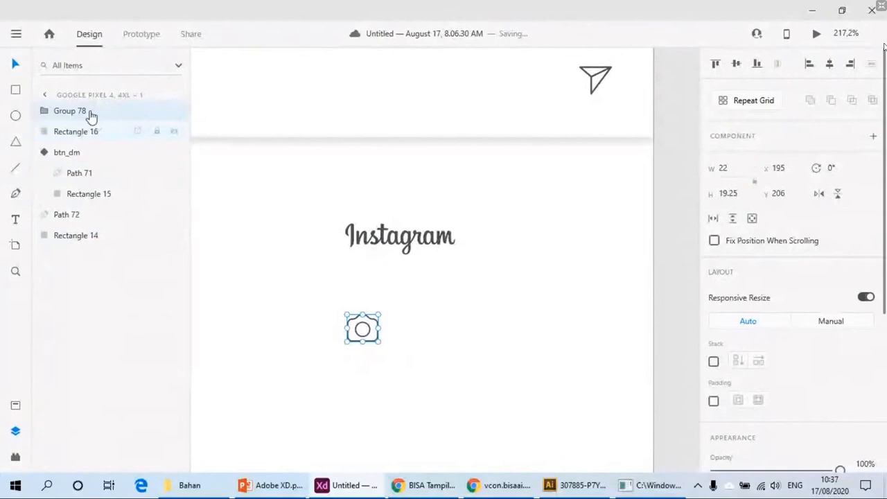
# Step: Send the camera group backward to the bottom of the layer order, and bring it forward to the top again
pyautogui.hotkey('ctrl', '[')
pyautogui.hotkey('ctrl', '[')
pyautogui.hotkey('ctrl', '[')
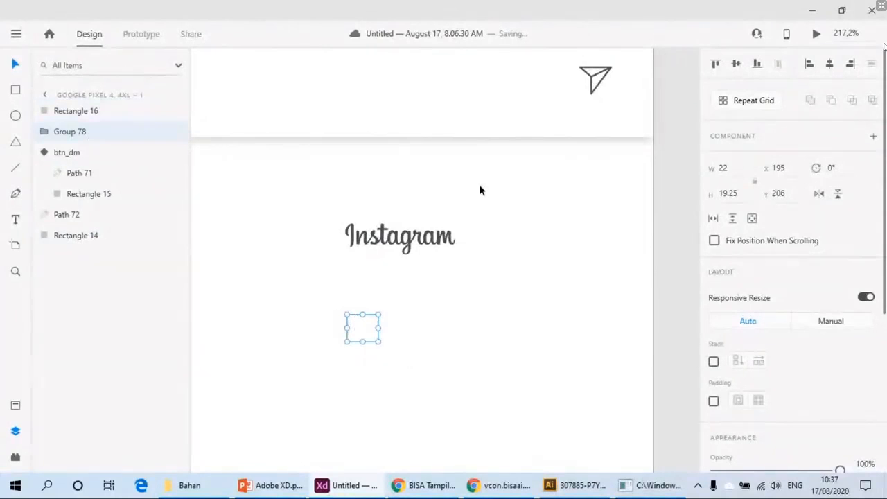
pyautogui.hotkey('ctrl', '[')
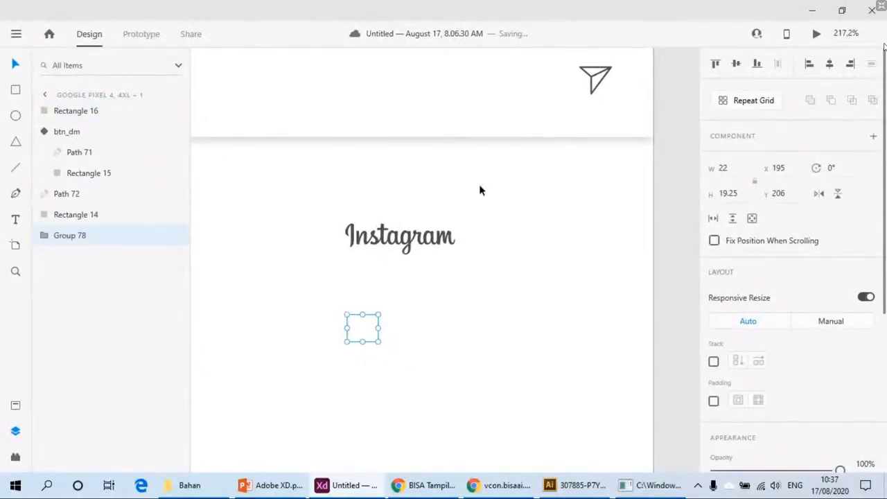
pyautogui.hotkey('ctrl', ']')
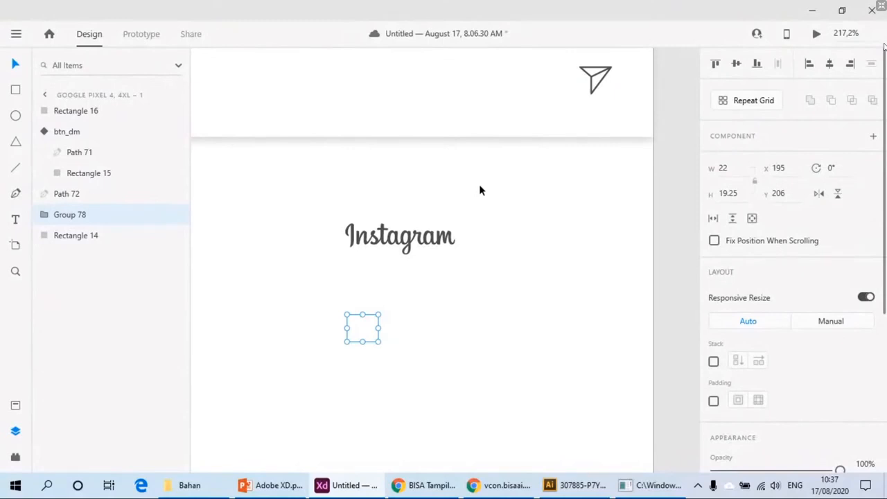
pyautogui.hotkey('ctrl', ']')
pyautogui.hotkey('ctrl', ']')
pyautogui.hotkey('ctrl', ']')
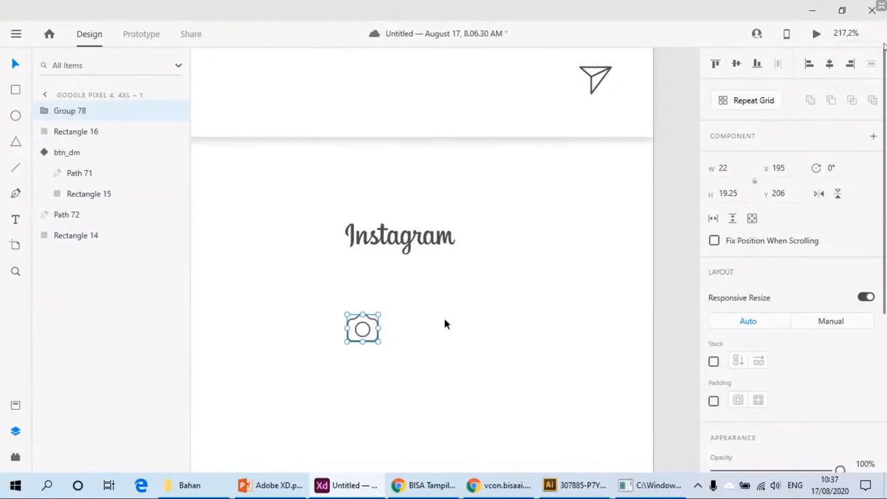
# Step: Make the camera icon and its 80 × 80 square a component and place it in the header's left corner at X 0, Y 0
pyautogui.keyDown('shift'); pyautogui.click(399, 339); pyautogui.keyUp('shift')
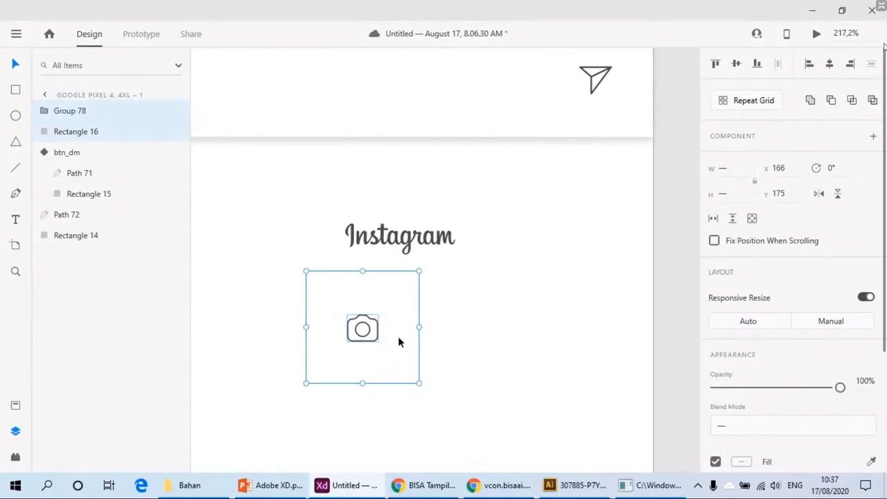
pyautogui.rightClick(398, 336)
pyautogui.click(457, 257)
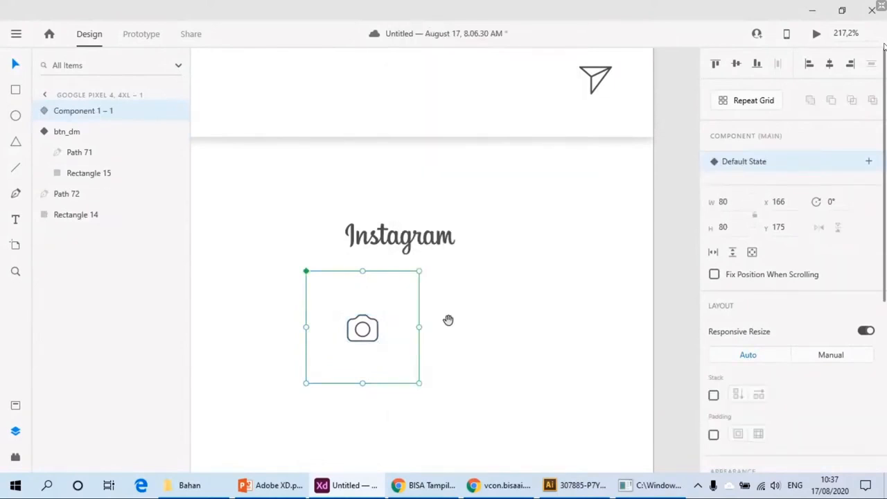
pyautogui.scroll(-3, 470, 324)
pyautogui.moveTo(539, 337); pyautogui.dragTo(394, 210)
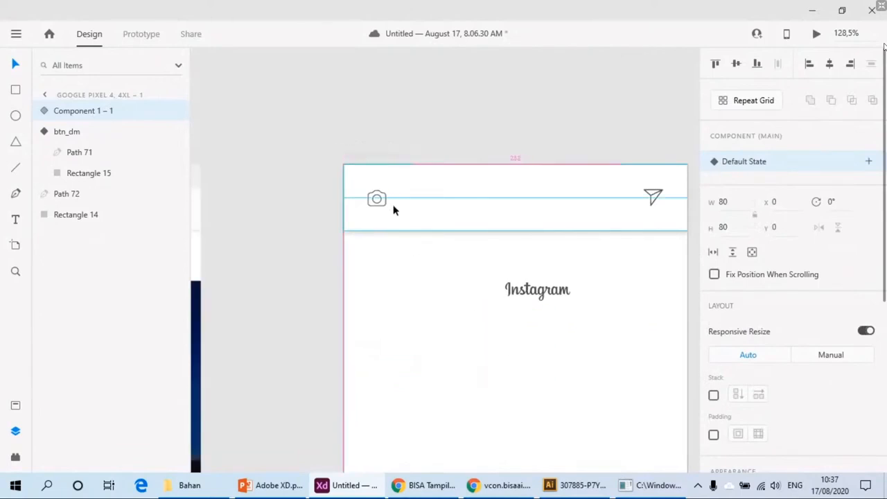
pyautogui.click(527, 294)
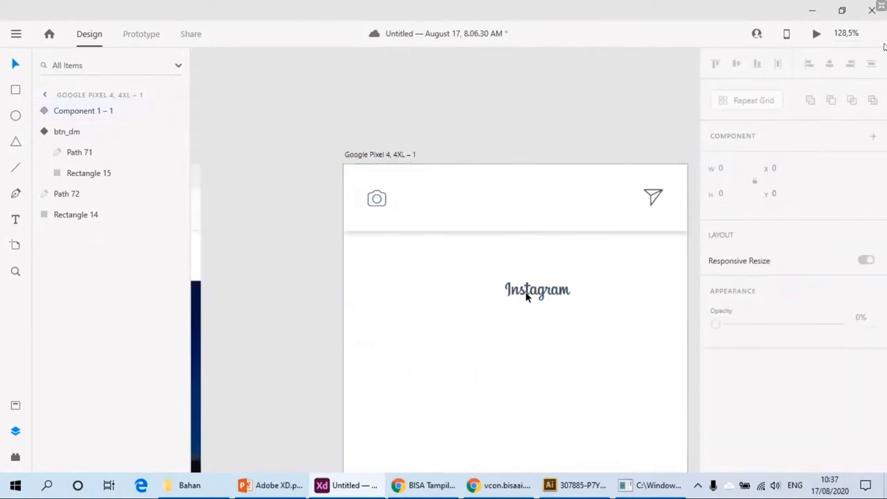
pyautogui.doubleClick(527, 295)
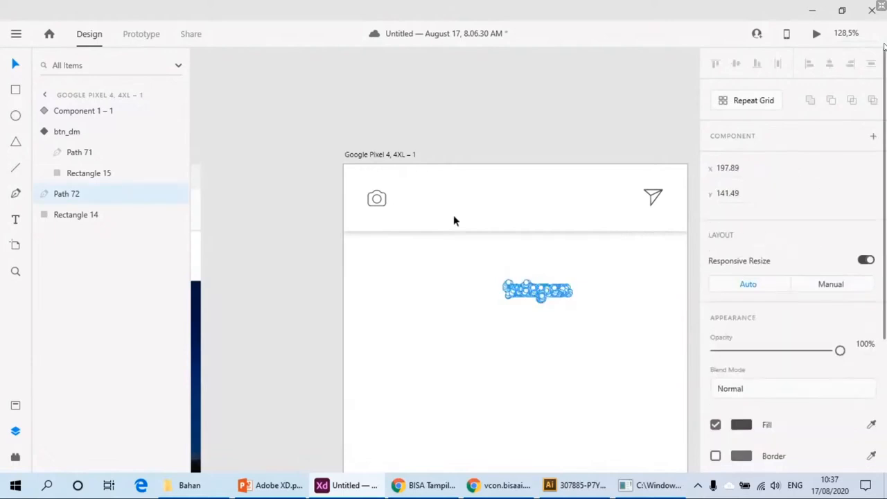
pyautogui.click(563, 342)
# Step: Paste another copy of the 80 × 80 rectangle, move it over the left part of the Instagram wordmark, and bring the wordmark to the front
pyautogui.moveTo(602, 307); pyautogui.dragTo(549, 301)
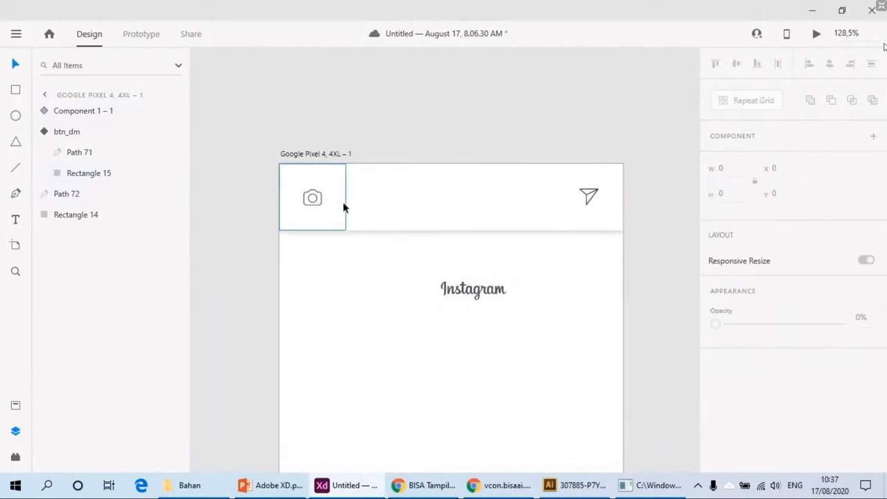
pyautogui.hotkey('ctrl', 'v')
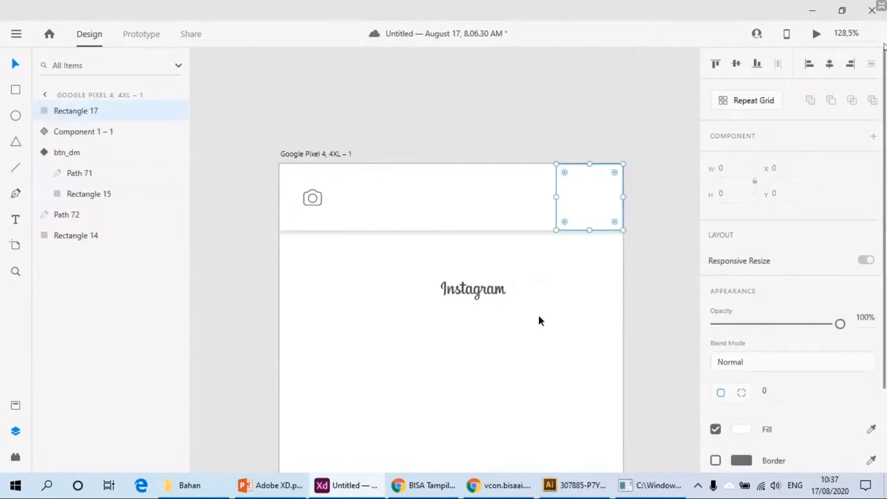
pyautogui.moveTo(583, 206); pyautogui.dragTo(441, 279)
pyautogui.click(502, 296)
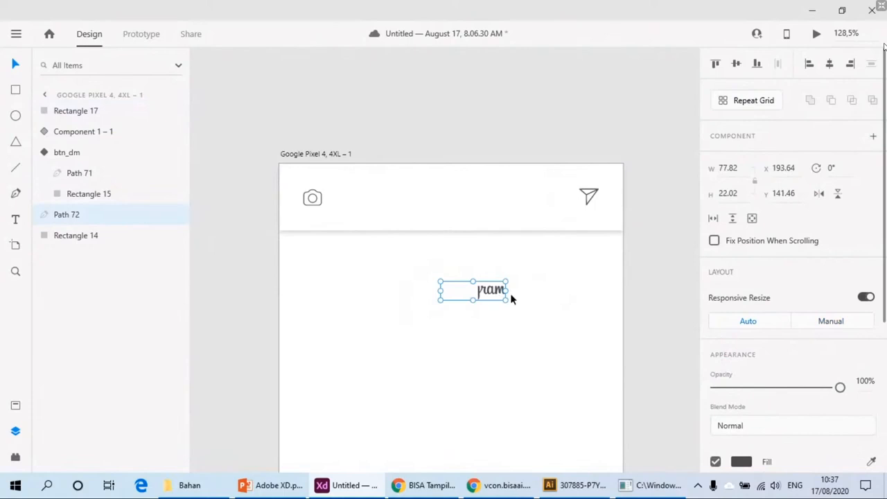
pyautogui.hotkey('ctrl', 'shift', ']')
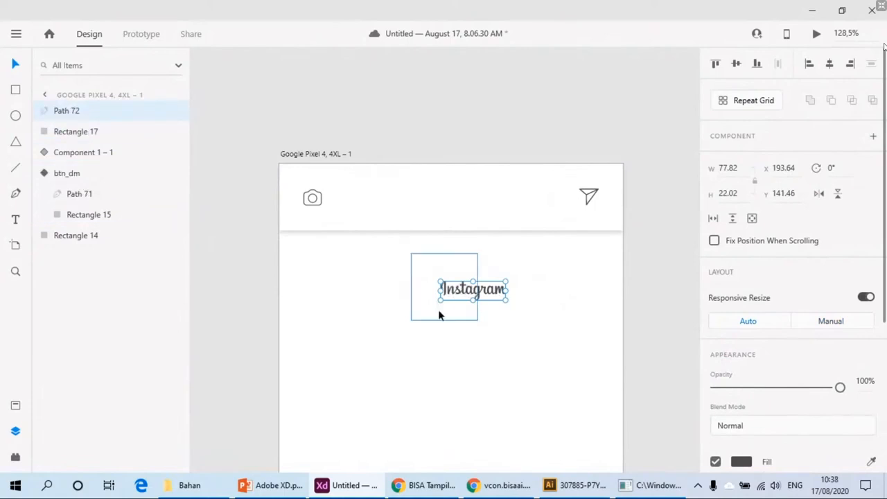
# Step: Widen the 80 × 80 rectangle behind the Instagram wordmark to about 161 and center the wordmark on it horizontally and vertically
pyautogui.click(452, 308)
pyautogui.scroll(3, 482, 300)
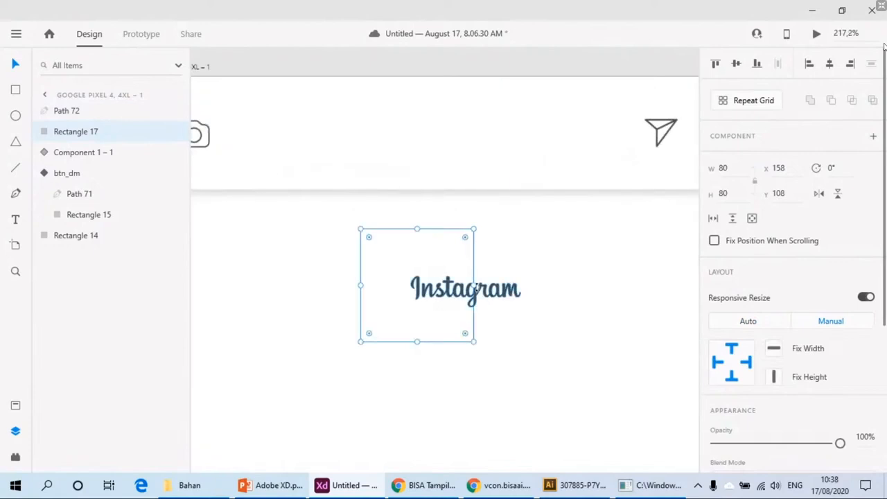
pyautogui.moveTo(475, 285); pyautogui.dragTo(587, 291)
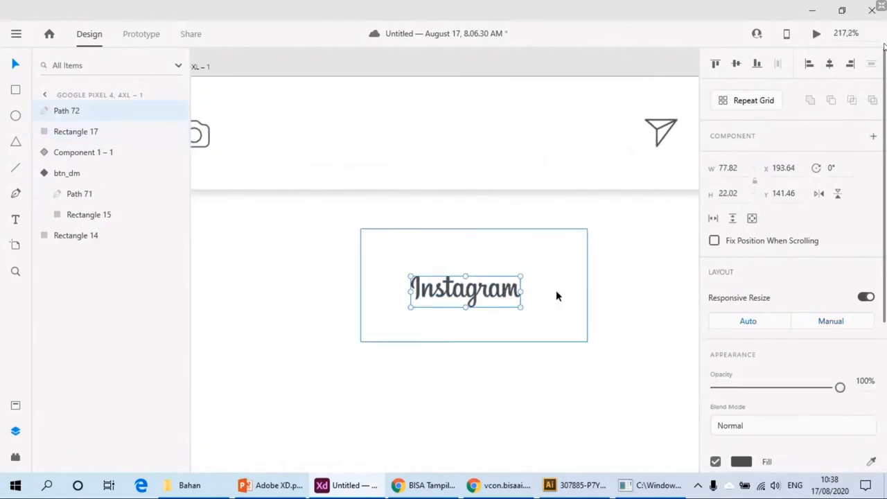
pyautogui.keyDown('shift'); pyautogui.click(556, 294); pyautogui.keyUp('shift')
pyautogui.click(830, 63)
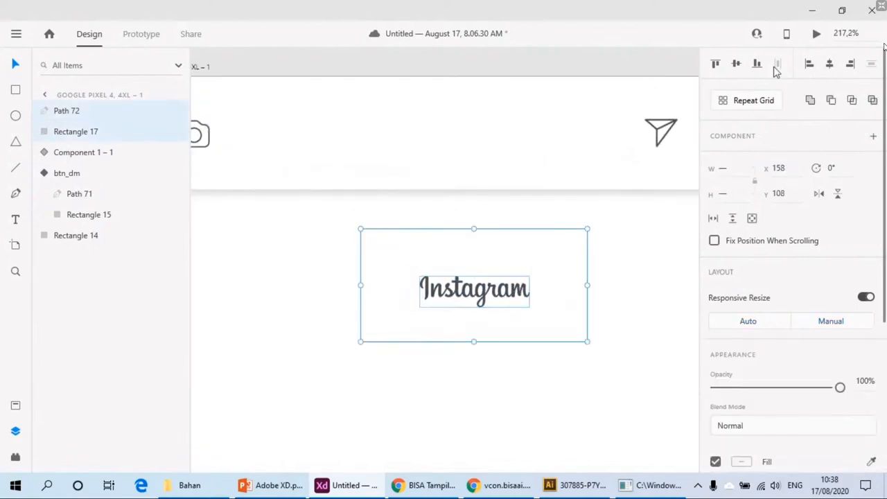
pyautogui.click(736, 64)
# Step: Compare with the reference screenshot and move the Instagram wordmark near the left edge of its rectangle, at X 165
pyautogui.hscroll(-1, 616, 265)
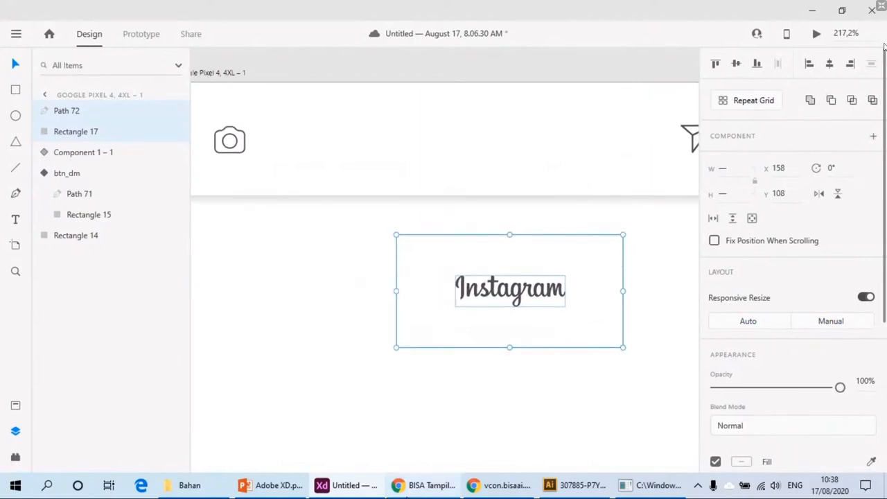
pyautogui.scroll(-6, 372, 345)
pyautogui.hscroll(-1, 546, 330)
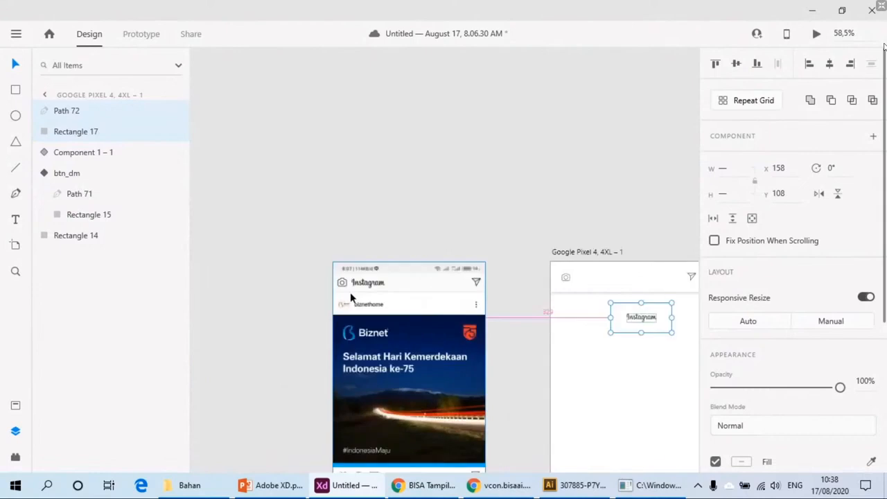
pyautogui.scroll(5, 350, 292)
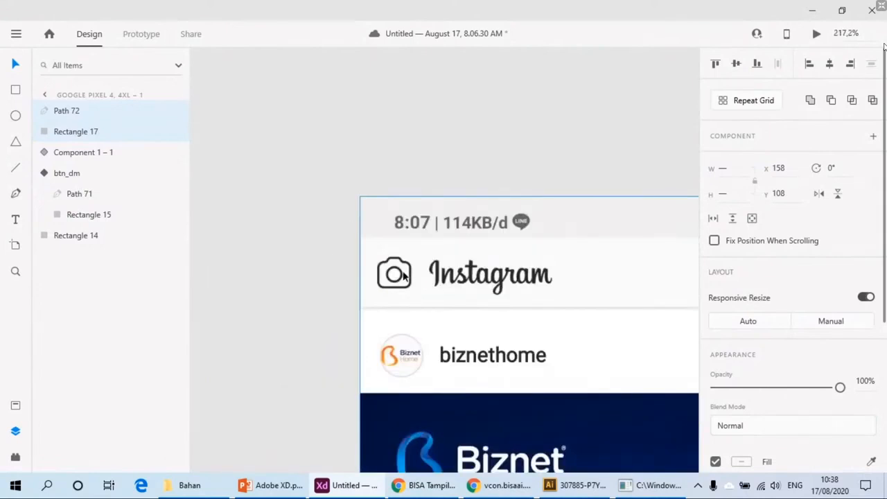
pyautogui.scroll(-6, 439, 271)
pyautogui.scroll(4, 458, 290)
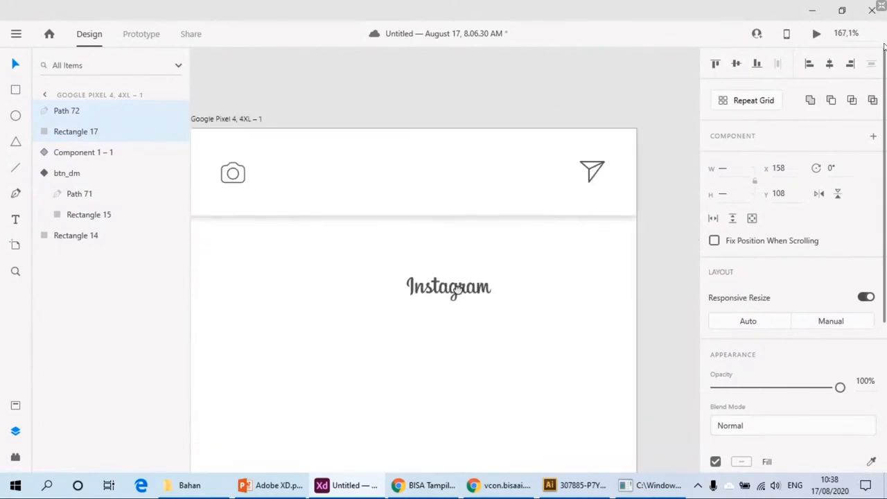
pyautogui.click(55, 111)
pyautogui.scroll(5, 466, 300)
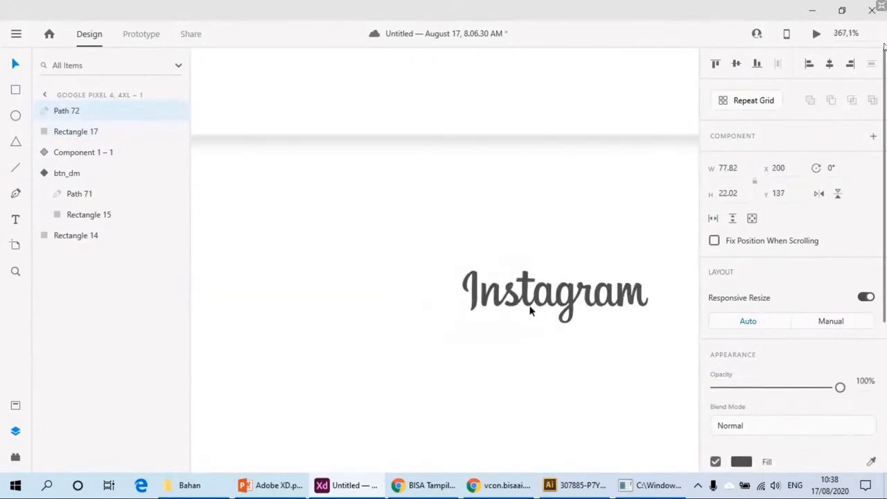
pyautogui.moveTo(570, 314); pyautogui.dragTo(471, 302)
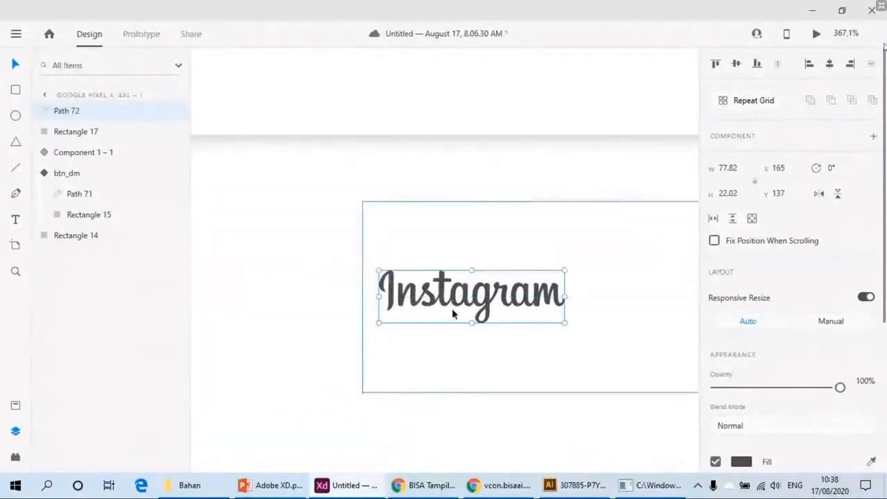
# Step: Group the Instagram wordmark with its rectangle and place the group in the header beside the camera button at X 80, Y 0
pyautogui.keyDown('shift'); pyautogui.click(600, 317); pyautogui.keyUp('shift')
pyautogui.scroll(-3, 609, 314)
pyautogui.moveTo(610, 314); pyautogui.dragTo(491, 230)
pyautogui.hotkey('ctrl', 'g')
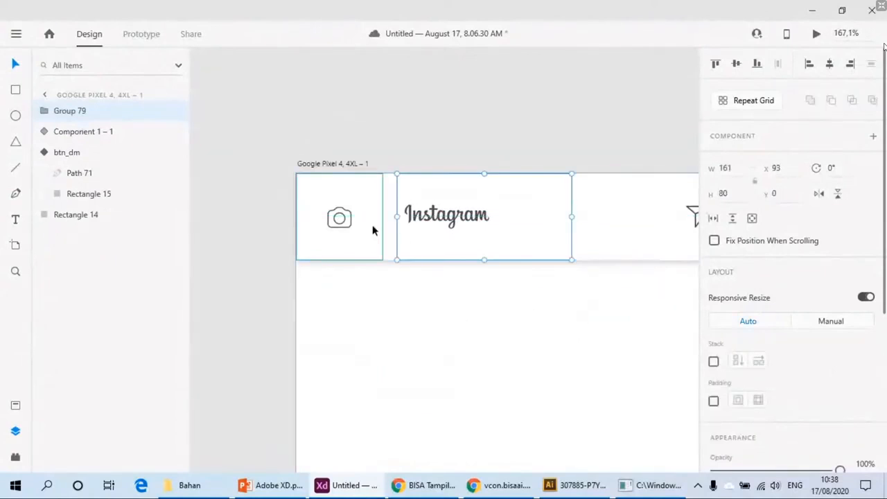
pyautogui.moveTo(407, 225); pyautogui.dragTo(397, 226)
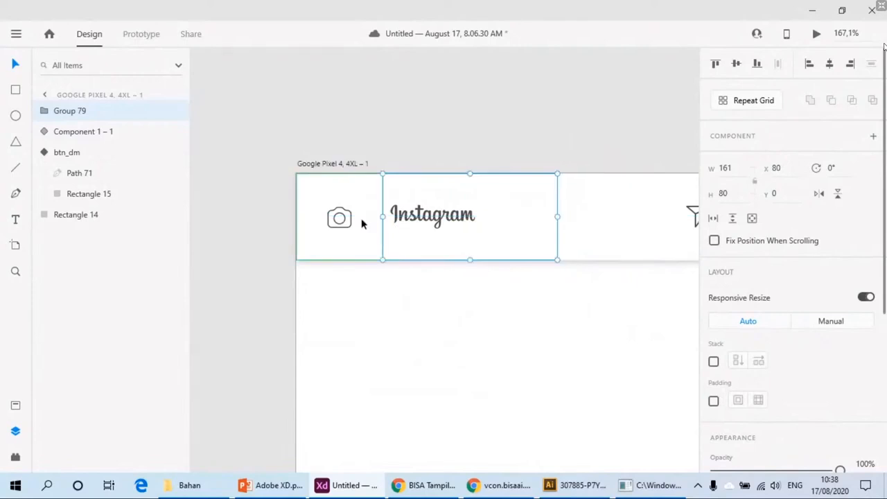
# Step: Expand the camera component's layers and select the camera icon group inside it
pyautogui.scroll(-5, 416, 229)
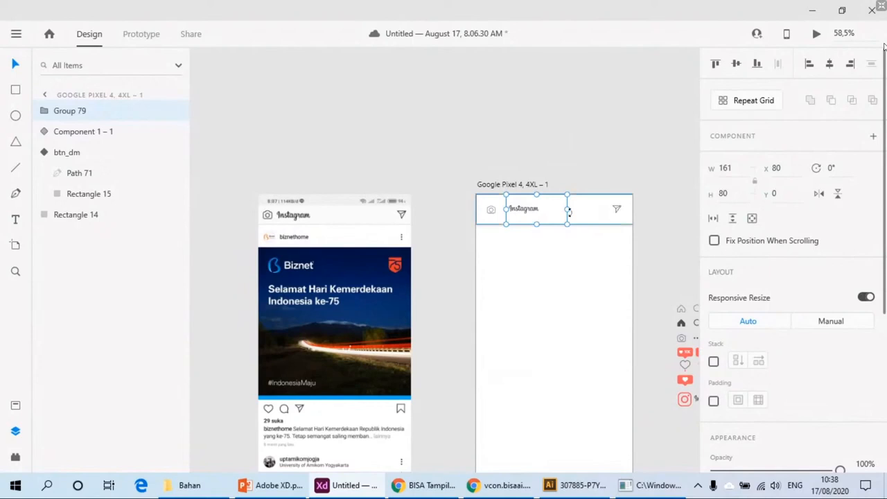
pyautogui.scroll(5, 586, 205)
pyautogui.click(325, 257)
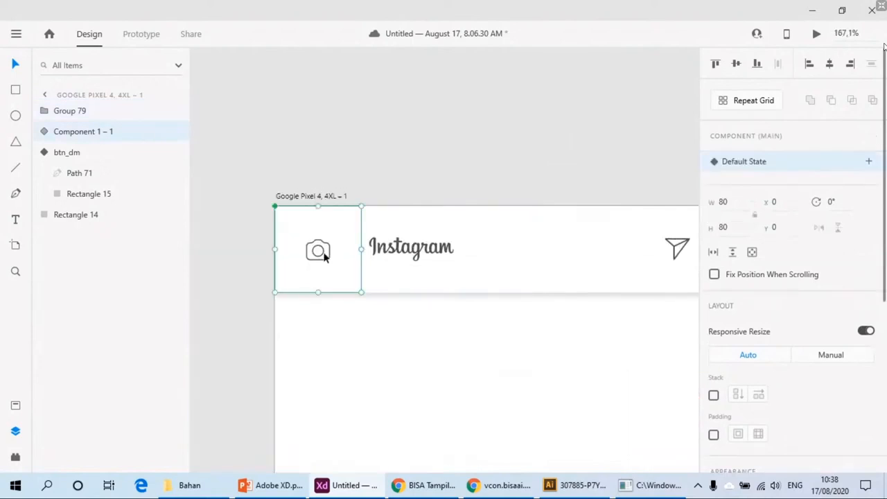
pyautogui.rightClick(343, 252)
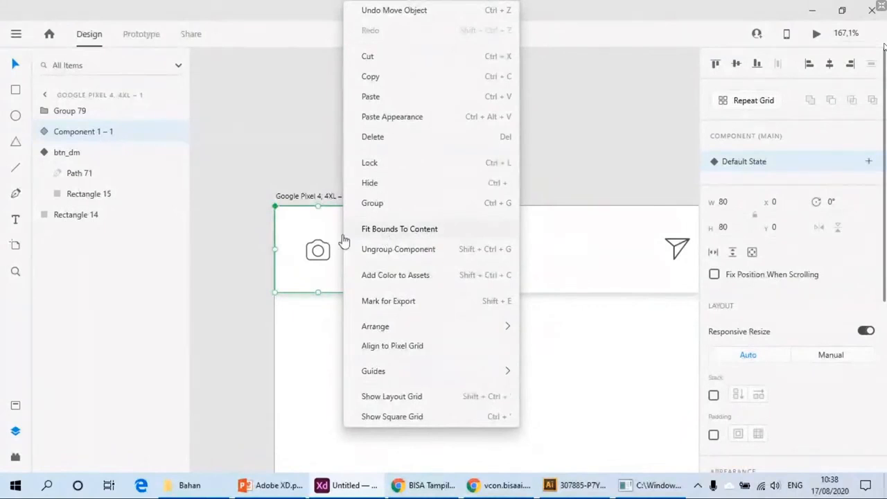
pyautogui.click(73, 166)
pyautogui.click(43, 133)
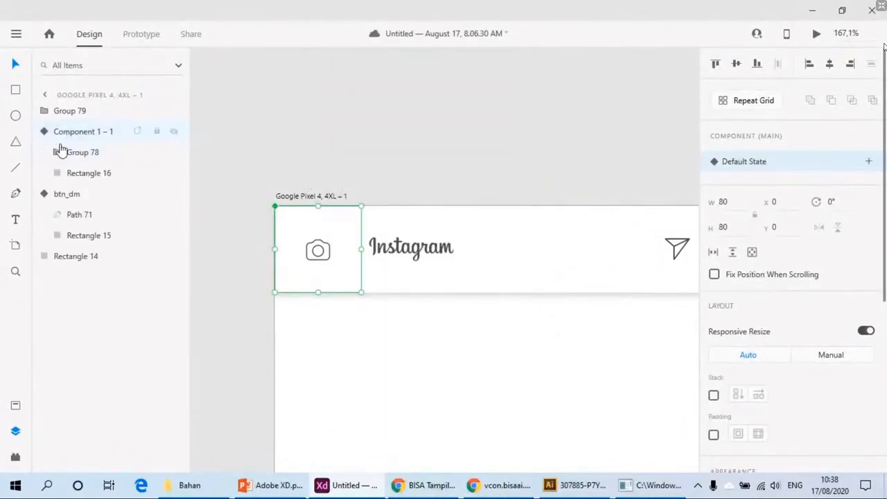
pyautogui.click(77, 155)
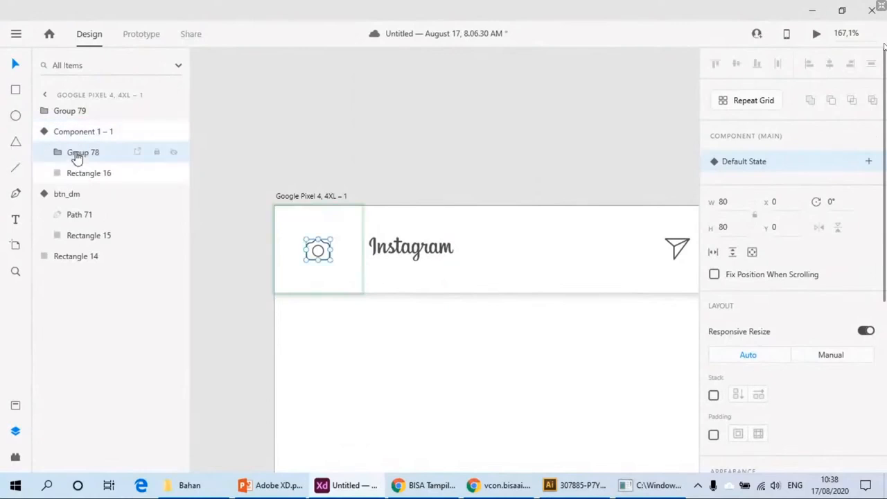
# Step: Try to enlarge the camera icon to about 53 × 47 with Responsive Resize on, and undo the scaling
pyautogui.scroll(5, 326, 243)
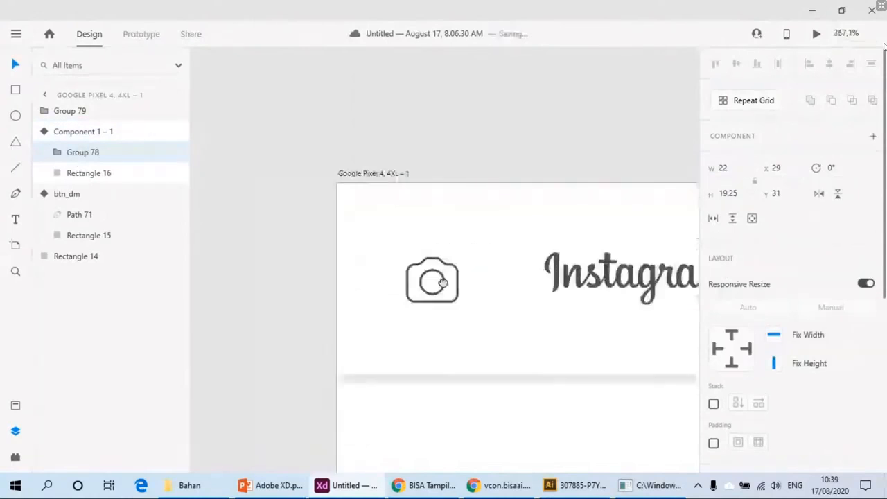
pyautogui.moveTo(464, 307); pyautogui.dragTo(502, 350)
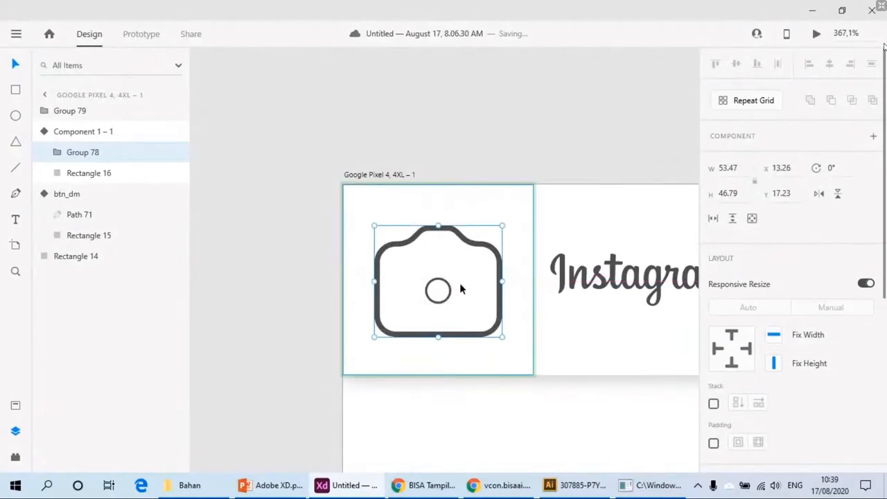
pyautogui.hotkey('ctrl', 'z')
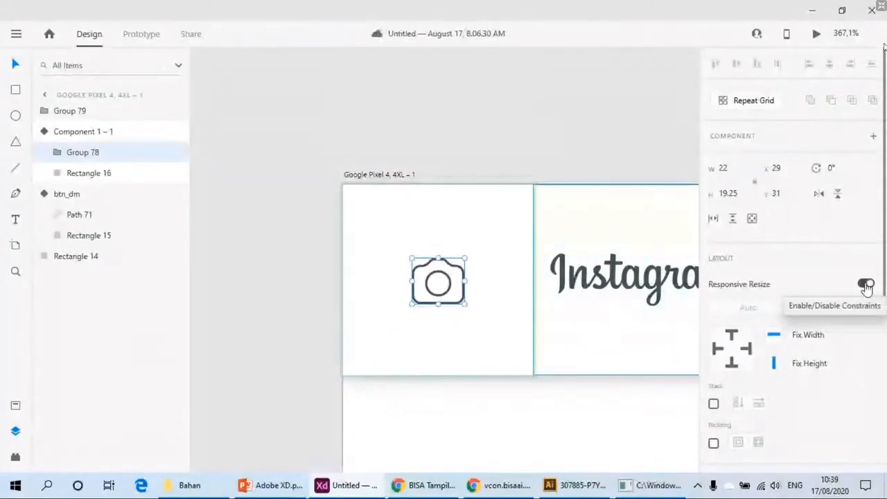
# Step: Turn off Responsive Resize for the camera icon and scale it around its center to about 50 × 44
pyautogui.click(866, 285)
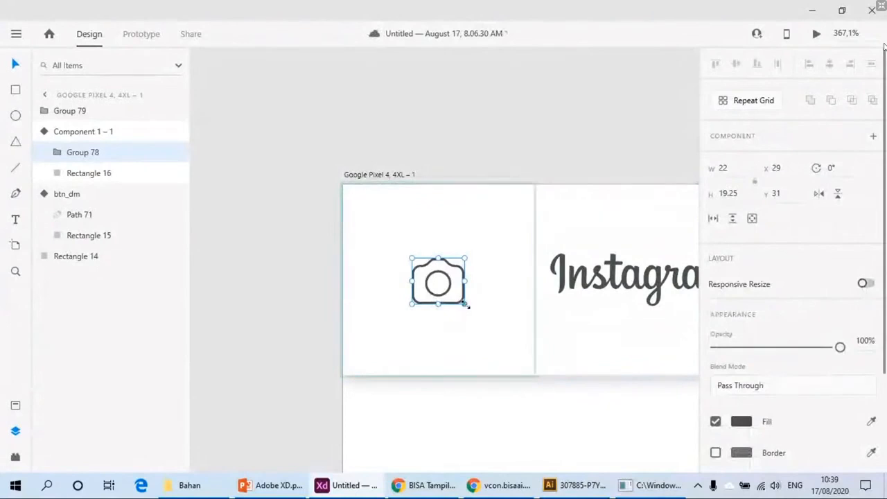
pyautogui.moveTo(466, 303); pyautogui.dragTo(507, 357)
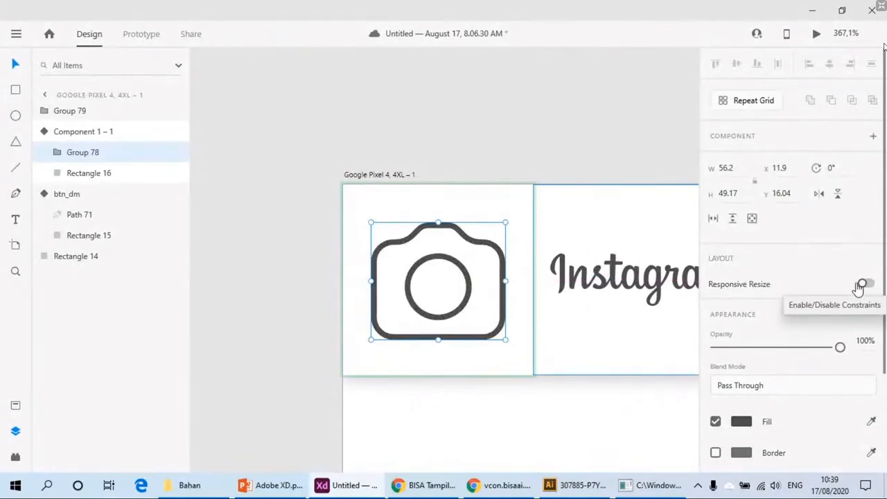
pyautogui.hscroll(3, 560, 249)
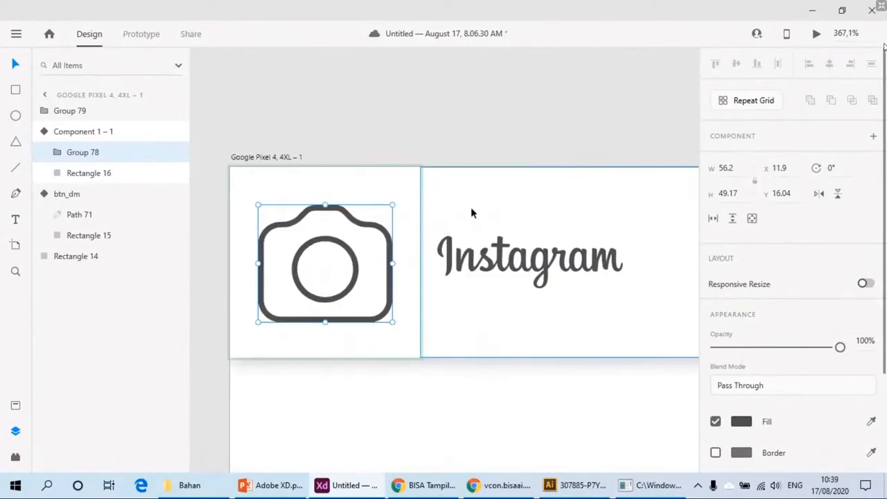
pyautogui.scroll(-5, 470, 207)
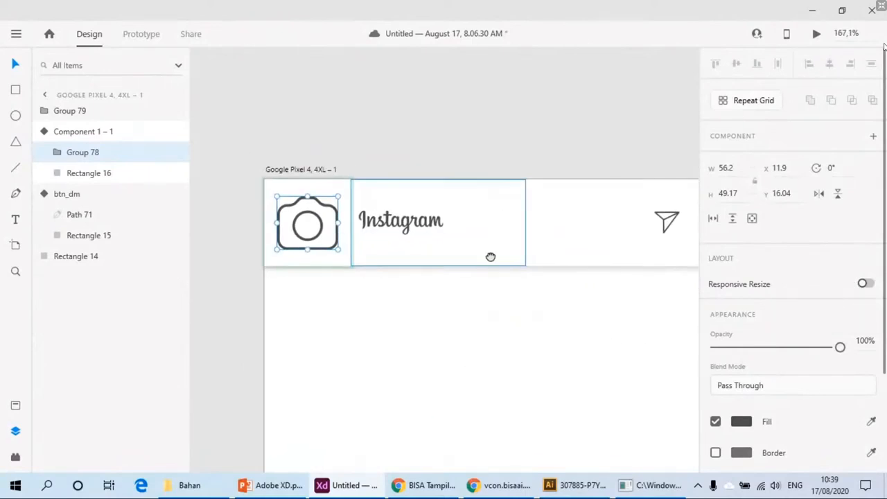
pyautogui.scroll(3, 307, 224)
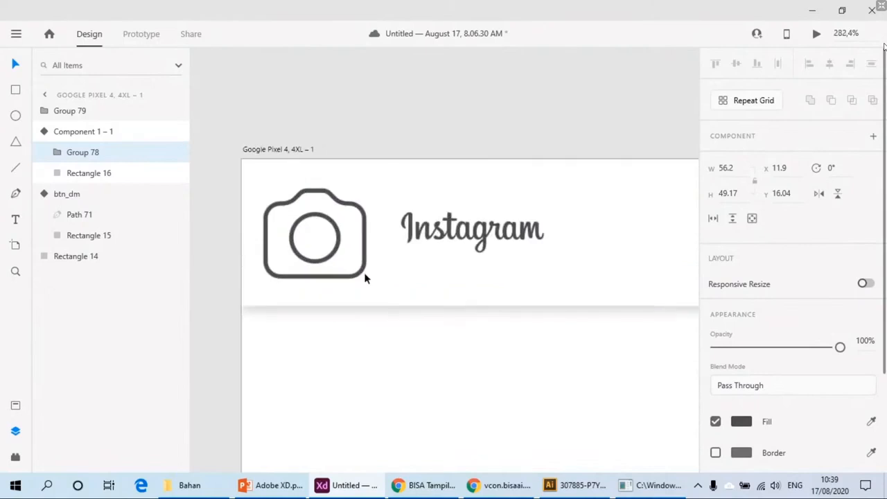
pyautogui.moveTo(366, 279); pyautogui.dragTo(361, 276)
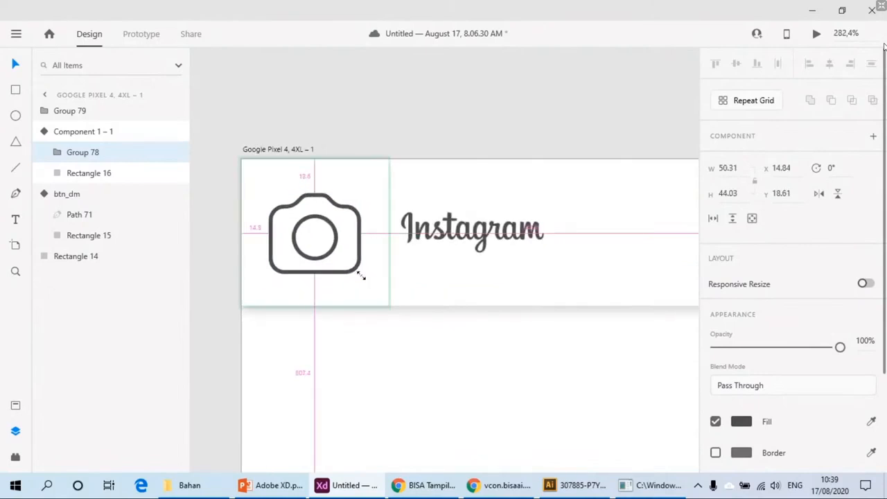
# Step: Select the paper-plane path inside the btn_dm component and enlarge it around its center to about 56 × 48
pyautogui.hscroll(10, 361, 276)
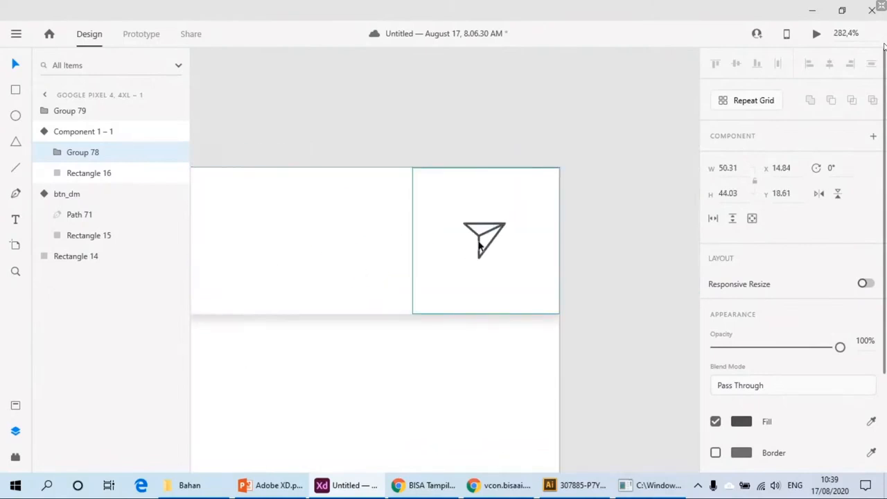
pyautogui.click(67, 195)
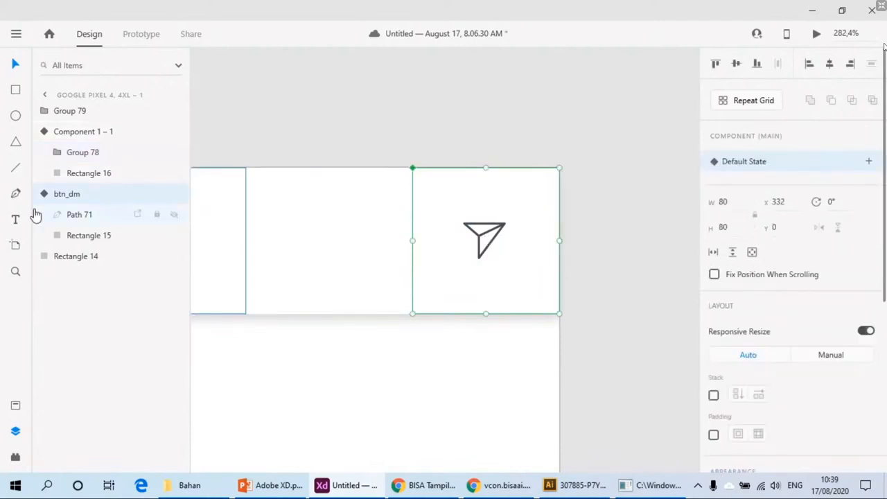
pyautogui.click(82, 216)
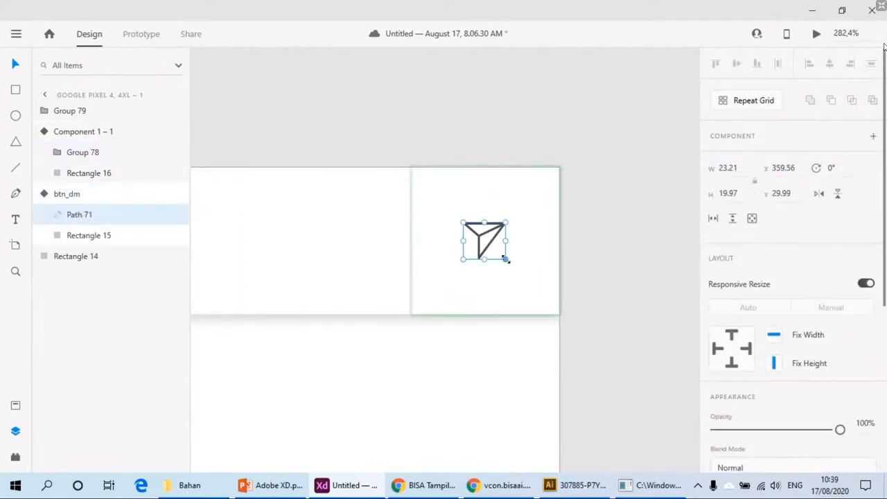
pyautogui.moveTo(507, 260); pyautogui.dragTo(555, 290)
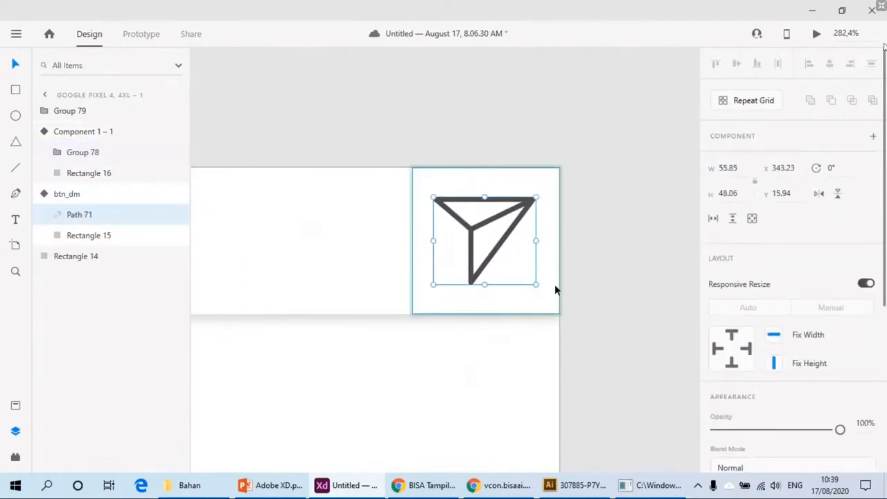
pyautogui.click(602, 274)
# Step: Select the paper-plane path inside the btn_dm component and shrink it around its center to about 36 × 31
pyautogui.scroll(-3, 520, 267)
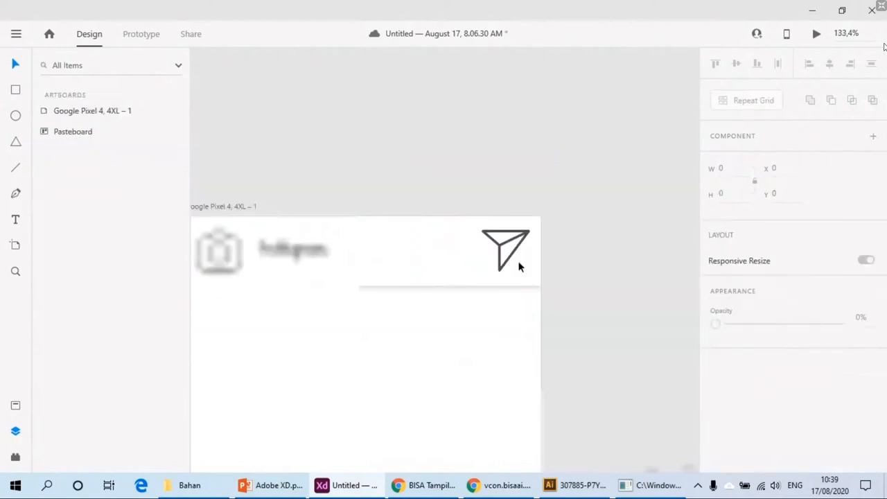
pyautogui.scroll(-3, 520, 267)
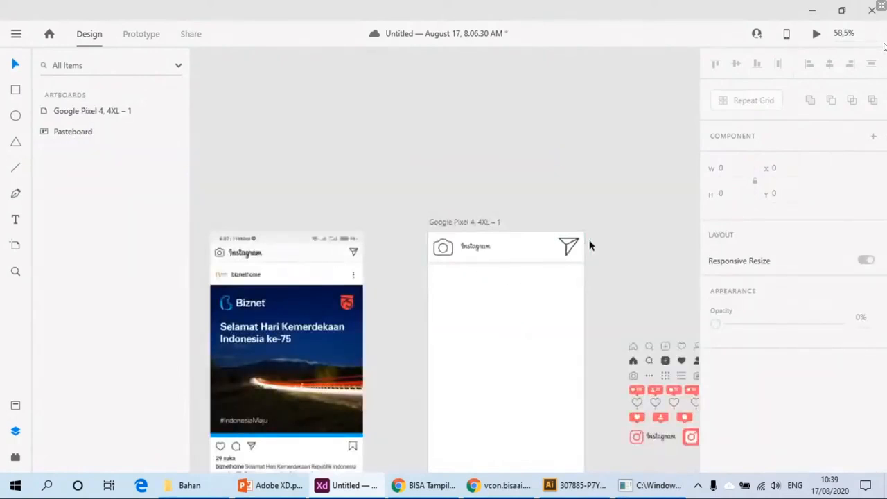
pyautogui.scroll(8, 582, 248)
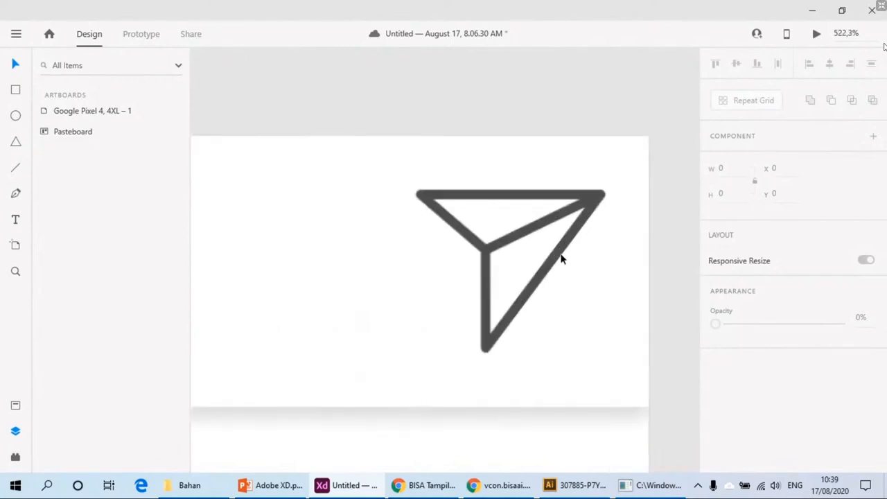
pyautogui.click(560, 258)
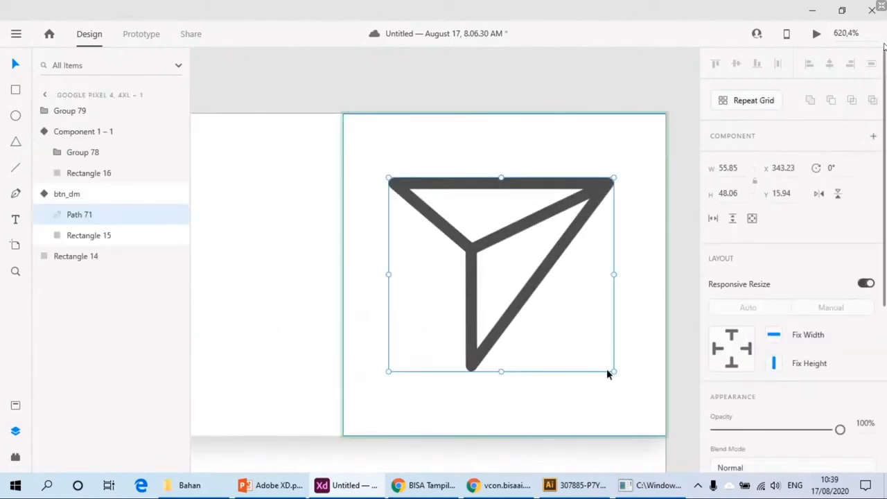
pyautogui.moveTo(607, 369); pyautogui.dragTo(580, 337)
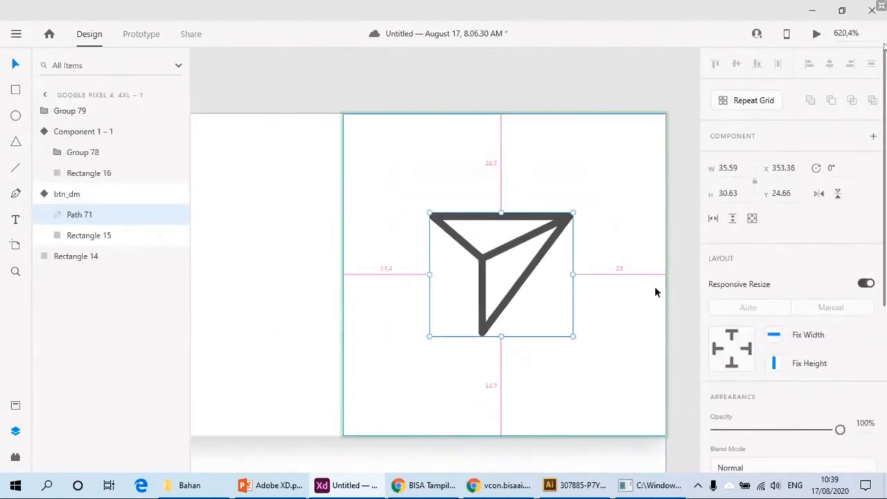
# Step: Lock the paper-plane path's aspect ratio and set its width to 35
pyautogui.click(746, 168)
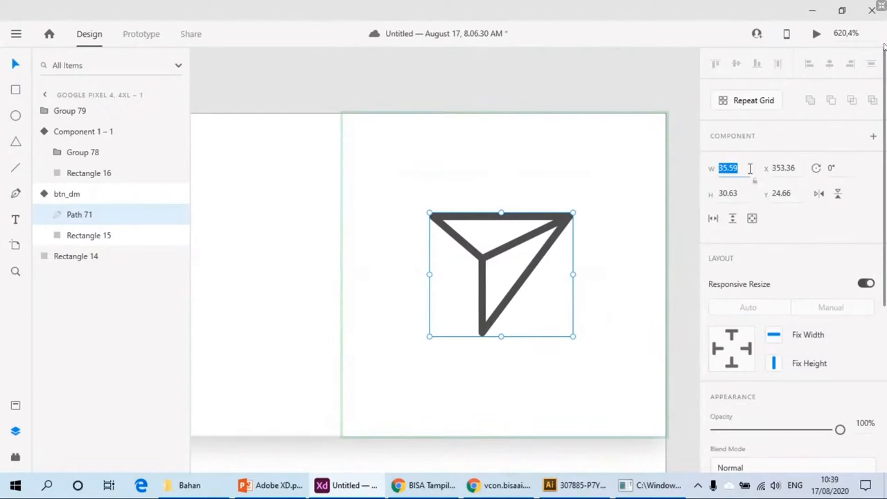
pyautogui.click(756, 180)
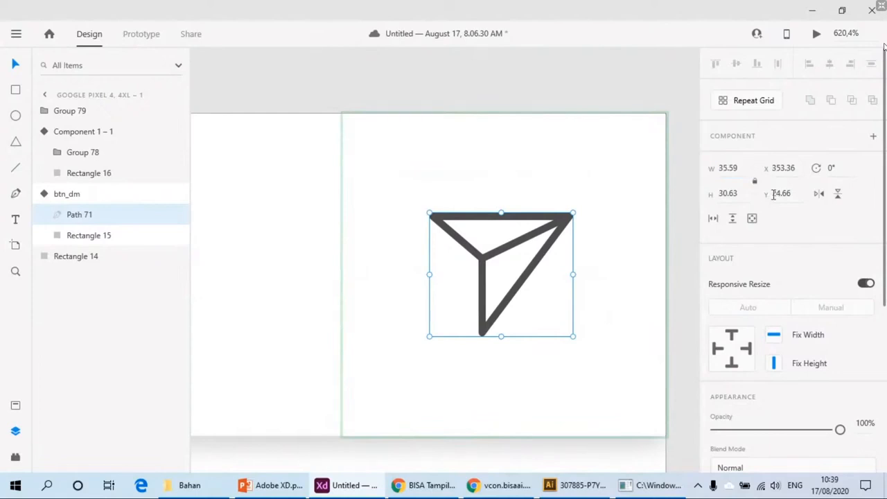
pyautogui.click(742, 168)
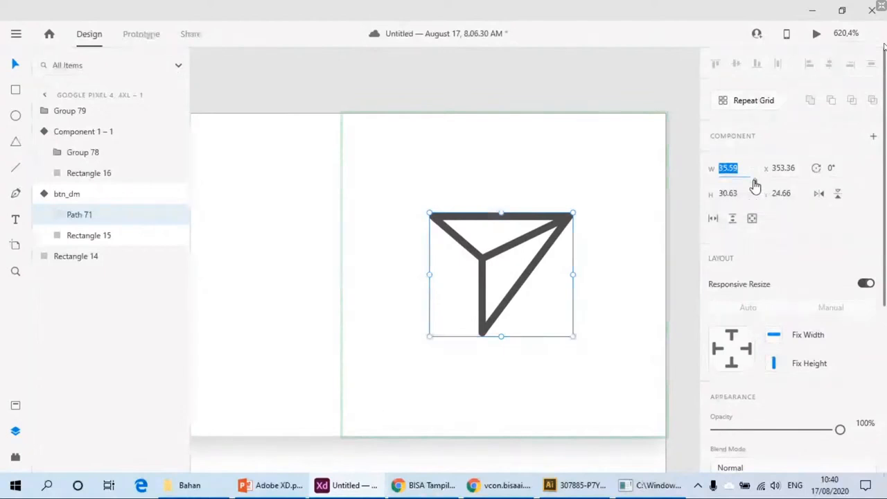
pyautogui.write('35')
pyautogui.press('Return')
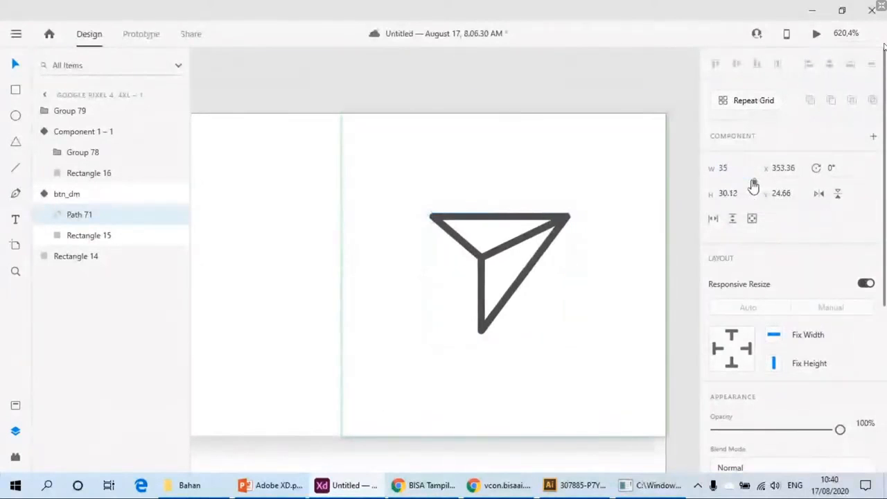
# Step: Select the camera icon group (Group 78) and set its width to 40 with the aspect ratio locked
pyautogui.scroll(-2, 617, 236)
pyautogui.scroll(-6, 617, 230)
pyautogui.scroll(3, 502, 245)
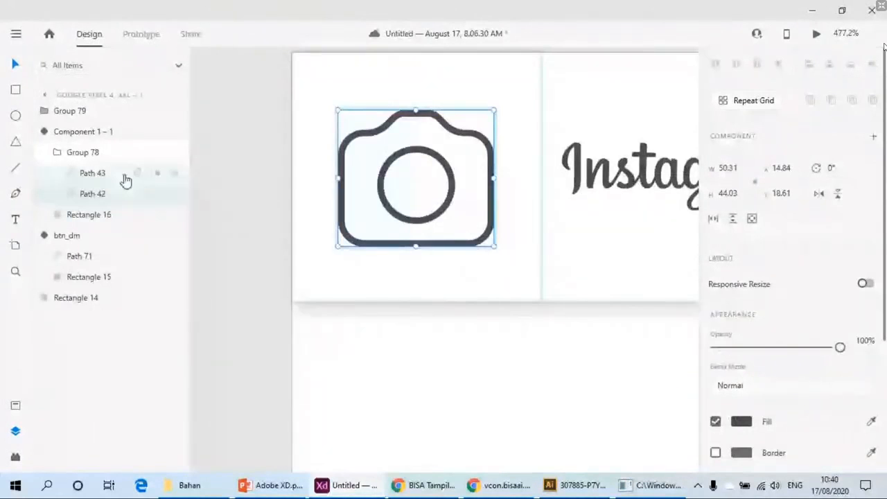
pyautogui.click(56, 153)
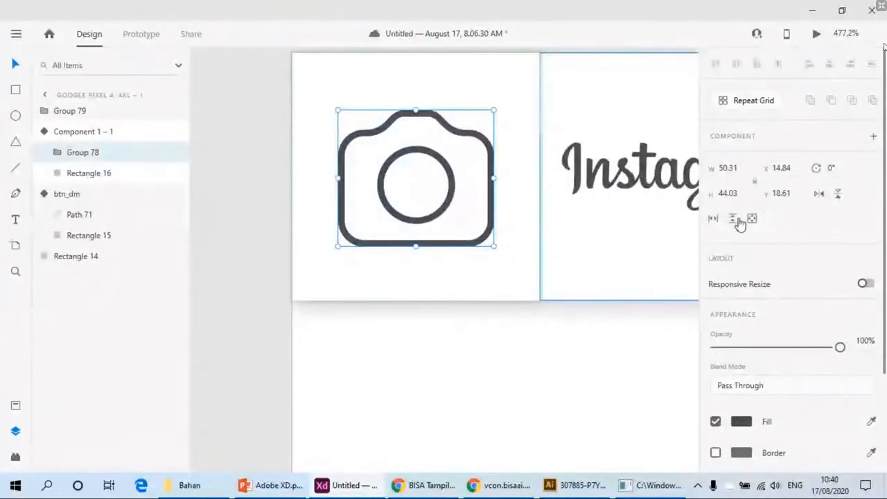
pyautogui.click(748, 170)
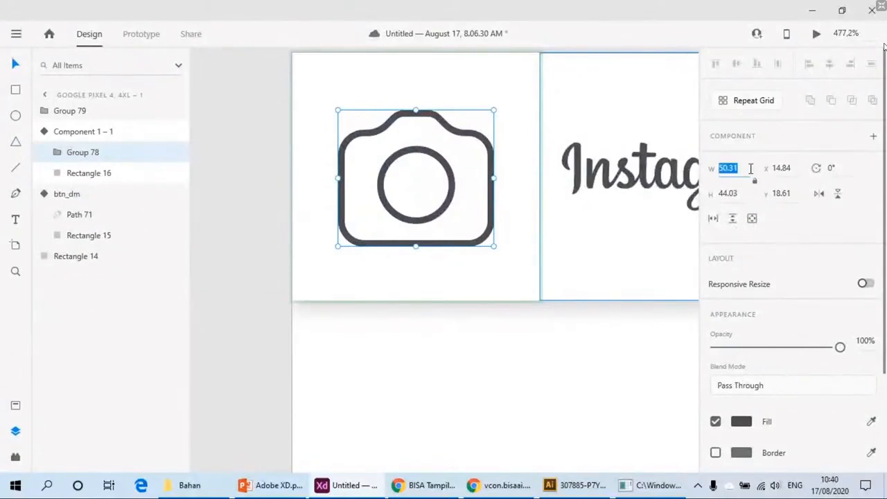
pyautogui.write('40')
pyautogui.press('Return')
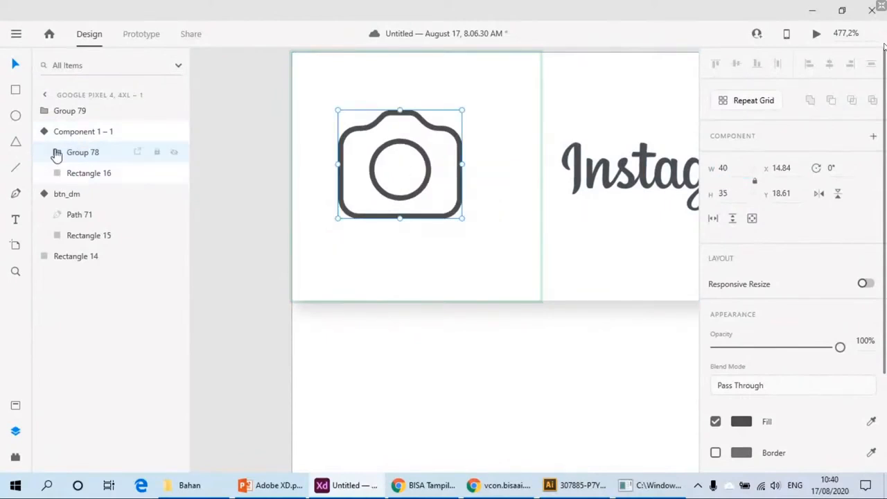
# Step: Center the camera icon group horizontally and vertically on its background square, Rectangle 16, and clear the selection
pyautogui.keyDown('shift'); pyautogui.click(84, 174); pyautogui.keyUp('shift')
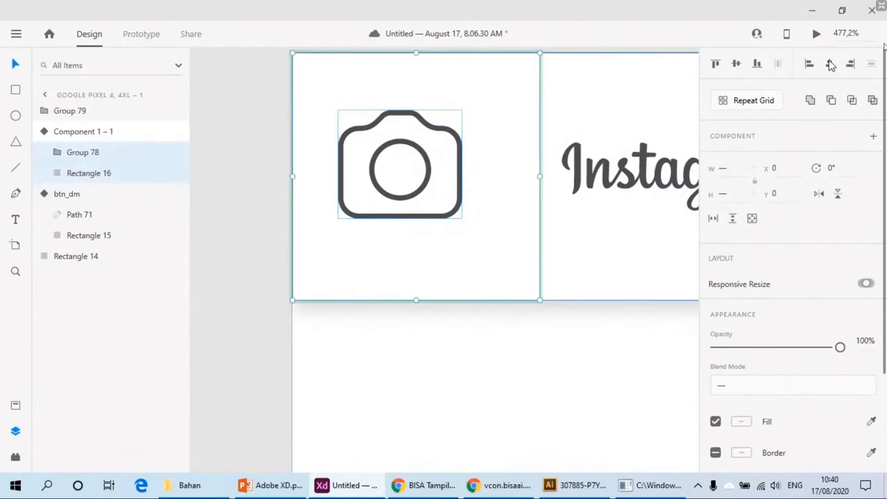
pyautogui.click(830, 63)
pyautogui.click(736, 63)
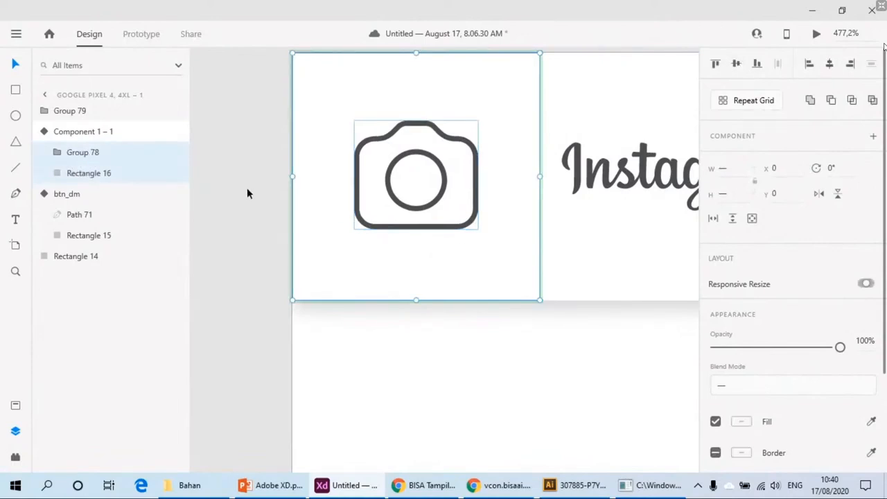
pyautogui.click(247, 188)
# Step: Select the Instagram wordmark path inside its group and enlarge it to about 168 × 48
pyautogui.scroll(-10, 513, 247)
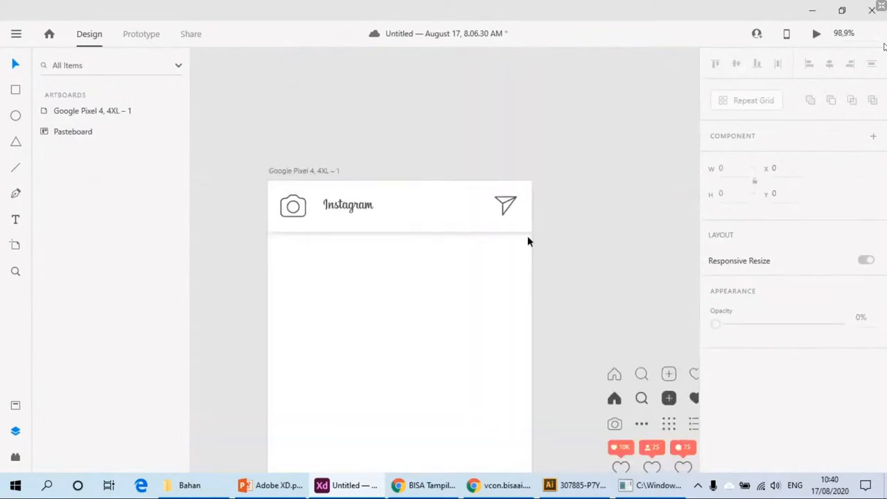
pyautogui.scroll(-4, 500, 243)
pyautogui.scroll(-1, 414, 268)
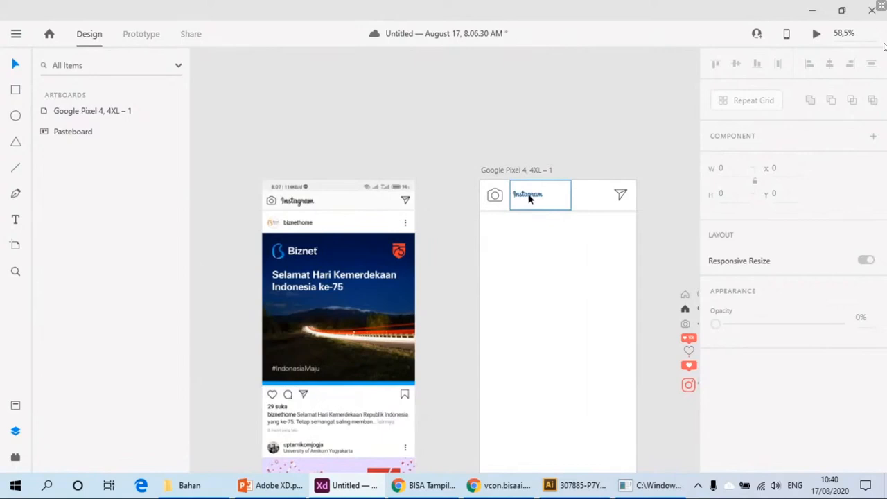
pyautogui.scroll(9, 528, 199)
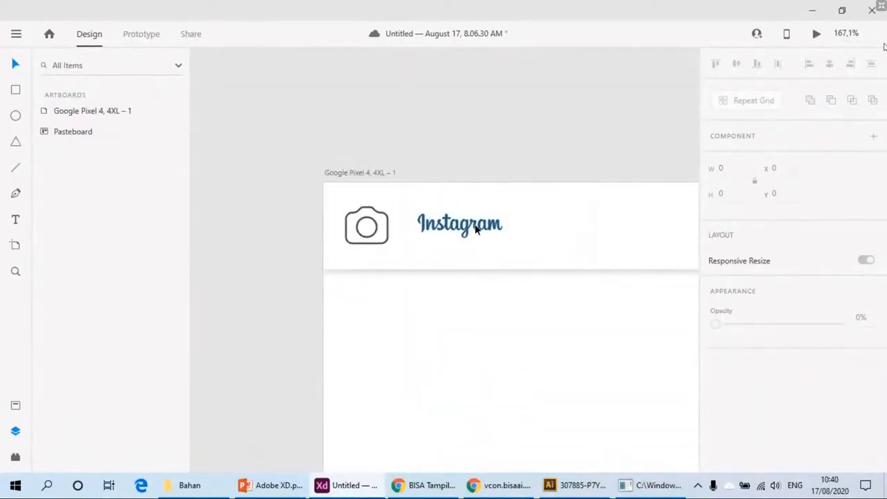
pyautogui.doubleClick(477, 230)
pyautogui.moveTo(505, 241); pyautogui.dragTo(606, 278)
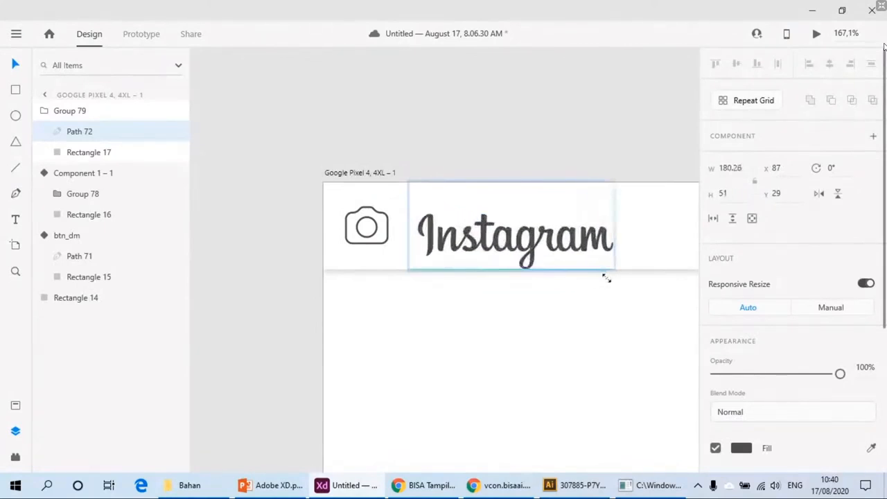
# Step: Widen the wordmark's background rectangle, Rectangle 17, to about 201
pyautogui.click(105, 154)
pyautogui.moveTo(566, 259); pyautogui.dragTo(486, 248)
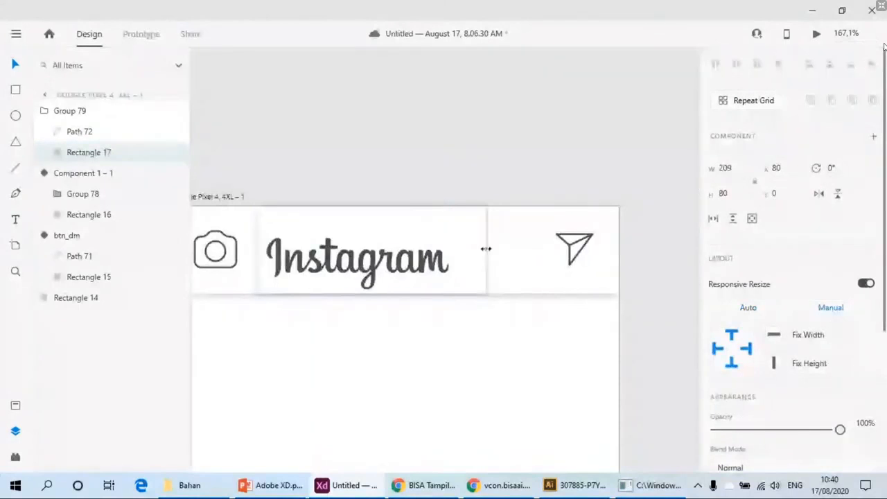
pyautogui.click(546, 319)
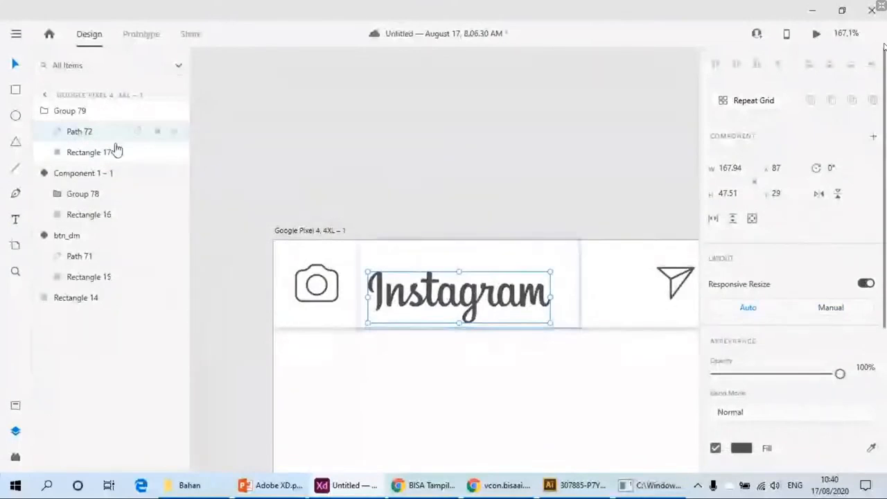
# Step: Align the wordmark path vertically to the middle of Rectangle 17 and clear the selection
pyautogui.click(96, 154)
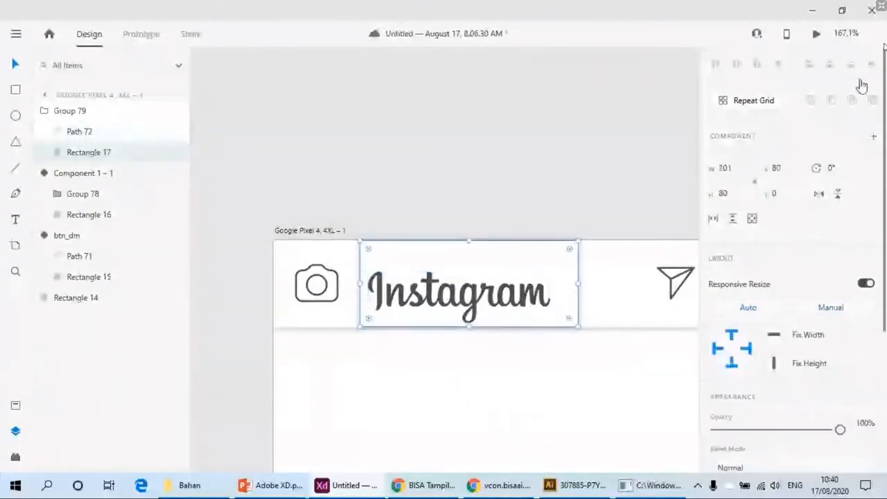
pyautogui.keyDown('shift'); pyautogui.click(97, 153); pyautogui.keyUp('shift')
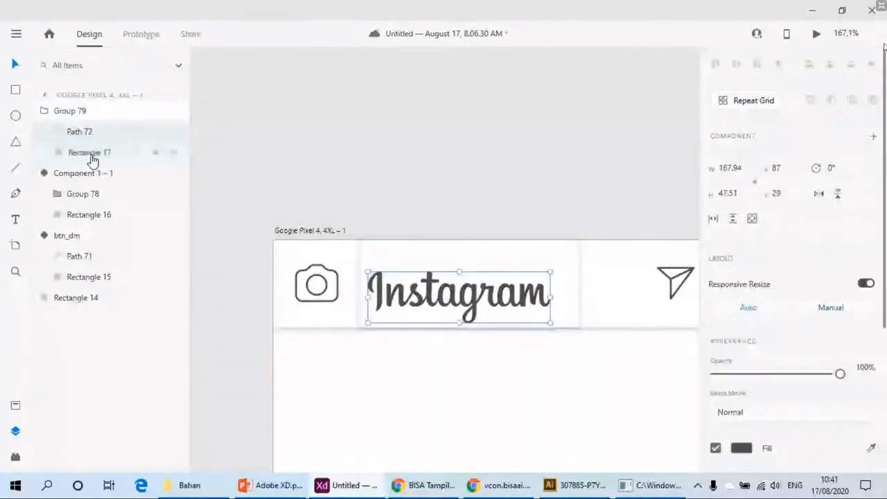
pyautogui.click(480, 150)
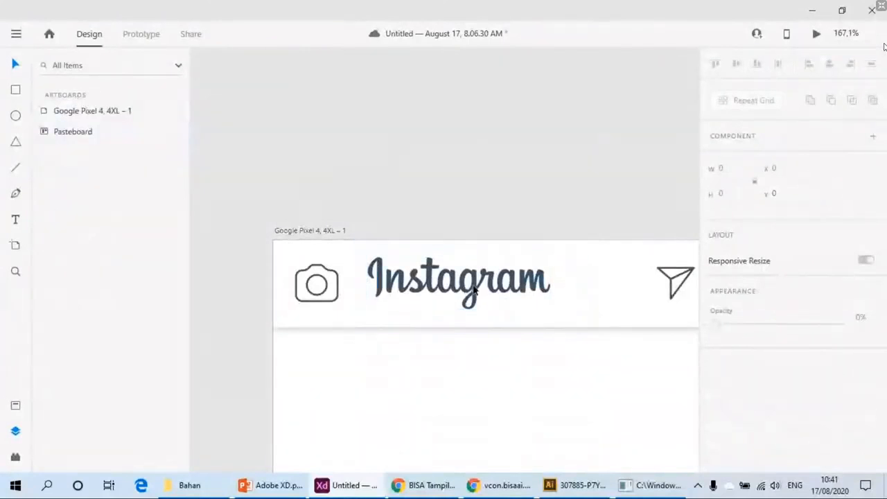
# Step: Compare the header's icon and wordmark proportions with the reference Instagram screenshot beside the artboard
pyautogui.scroll(-5, 525, 291)
pyautogui.hscroll(2, 517, 285)
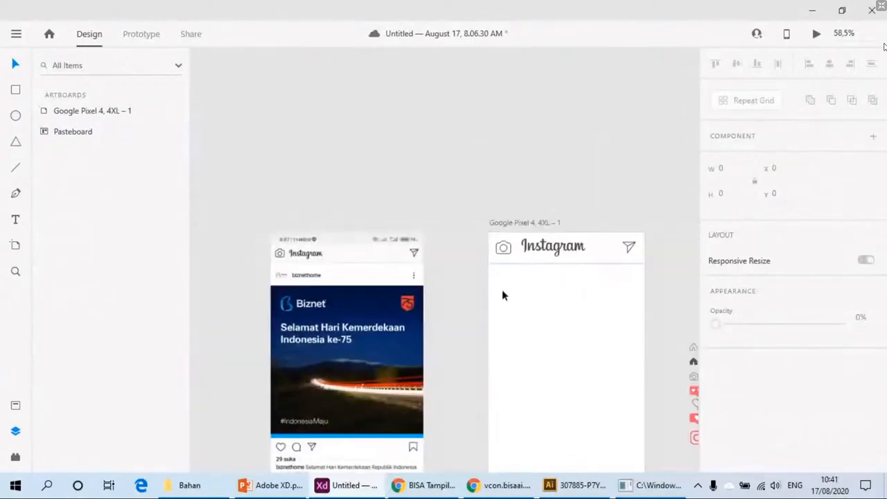
pyautogui.scroll(2, 548, 271)
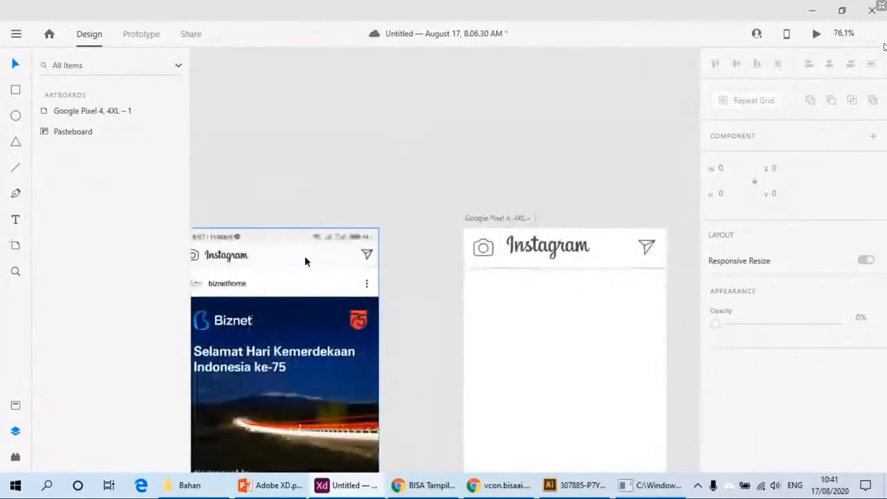
pyautogui.hscroll(-3, 305, 258)
pyautogui.hscroll(4, 481, 291)
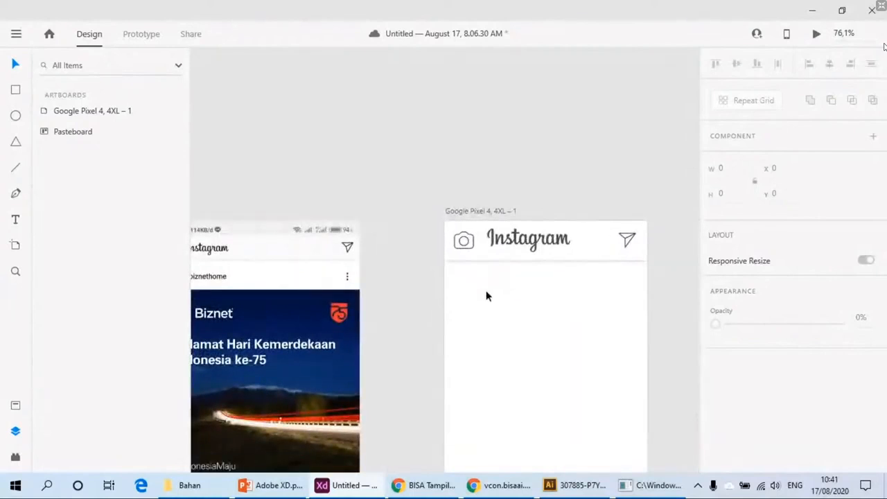
pyautogui.scroll(-2, 505, 297)
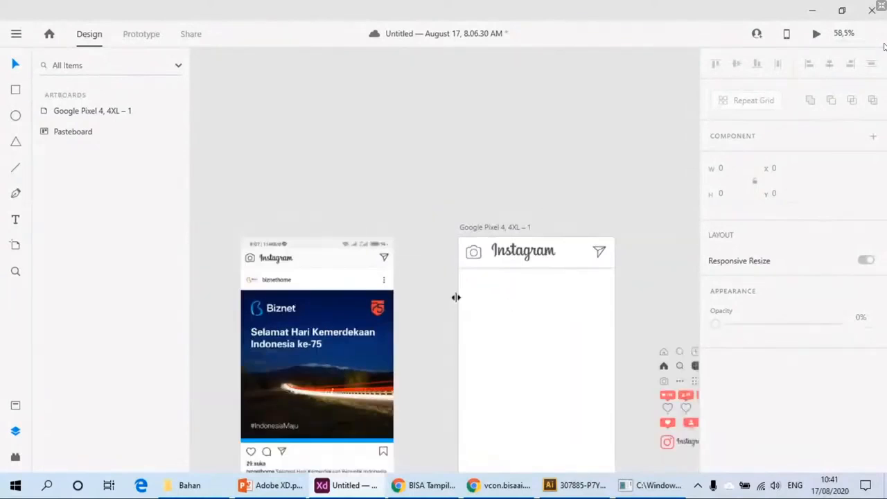
pyautogui.moveTo(324, 311); pyautogui.dragTo(356, 225)
pyautogui.scroll(-3, 466, 314)
pyautogui.hscroll(2, 416, 319)
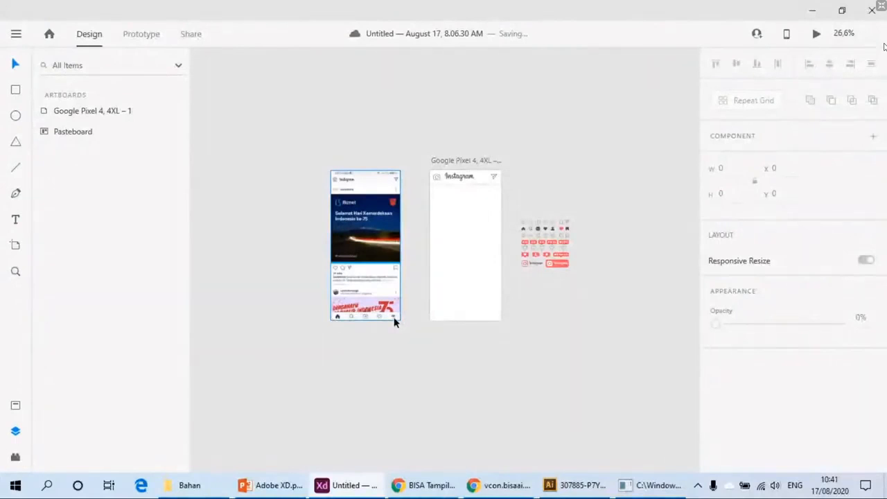
# Step: Select the Instagram wordmark path and scale it down around its center to about 125 × 35
pyautogui.scroll(3, 459, 178)
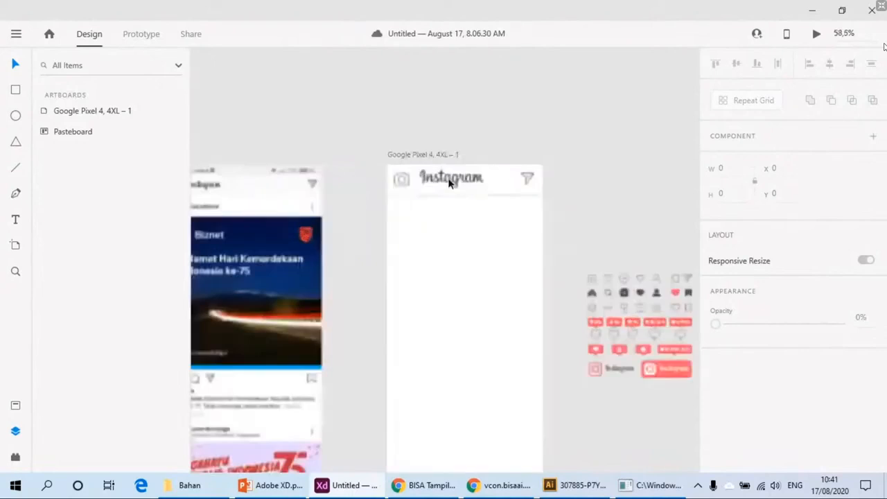
pyautogui.scroll(5, 461, 218)
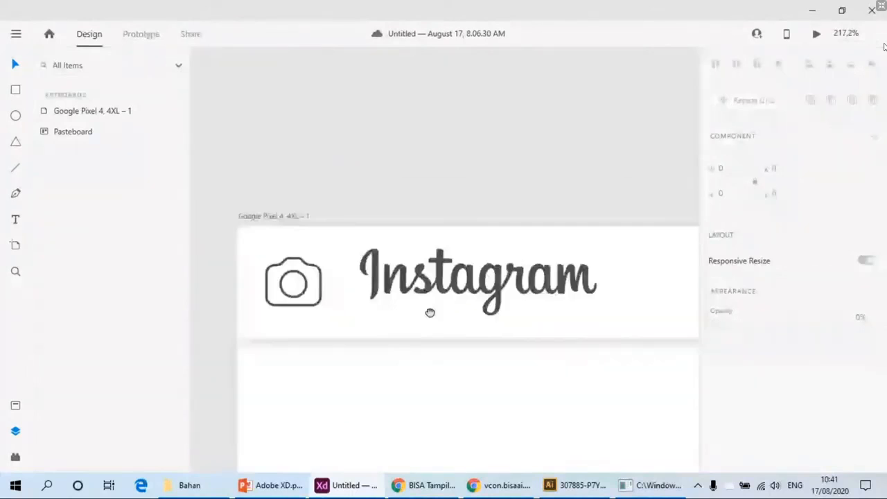
pyautogui.doubleClick(484, 313)
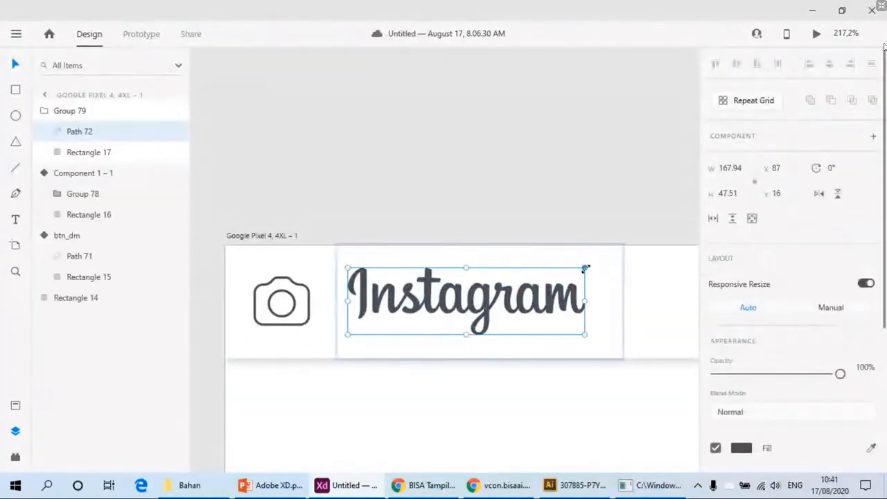
pyautogui.moveTo(586, 268); pyautogui.dragTo(569, 278)
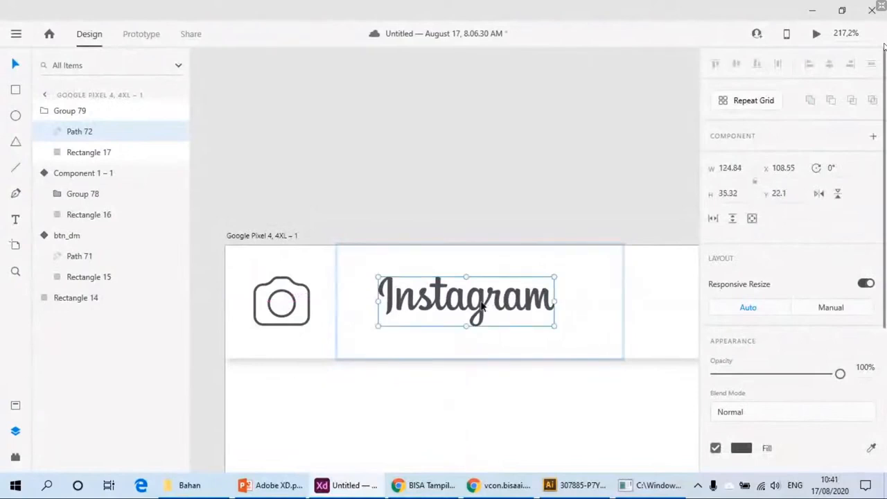
# Step: Move the wordmark path closer to the camera icon and slightly lower, to about X 93, Y 32
pyautogui.moveTo(483, 307); pyautogui.dragTo(457, 323)
pyautogui.click(507, 234)
pyautogui.click(458, 310)
pyautogui.doubleClick(458, 310)
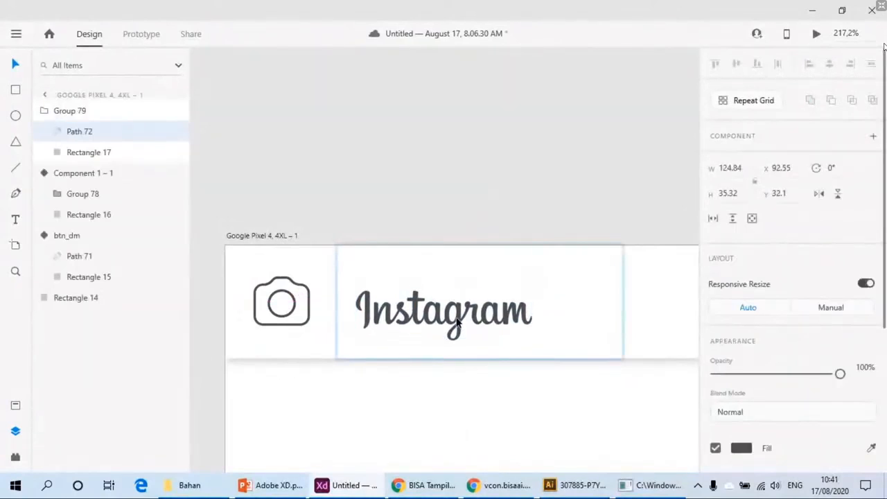
pyautogui.scroll(-4, 386, 332)
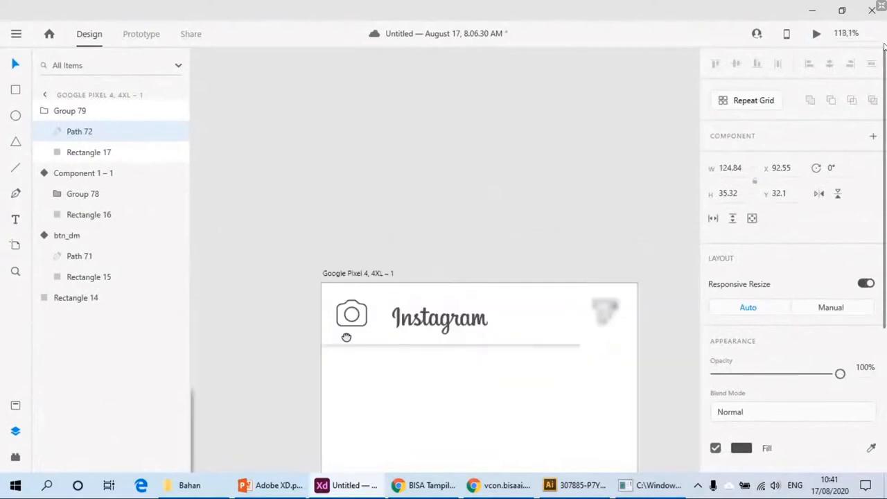
# Step: Raise the Instagram wordmark path to Y 28.1 so it matches the reference header, and clear the selection
pyautogui.scroll(5, 428, 346)
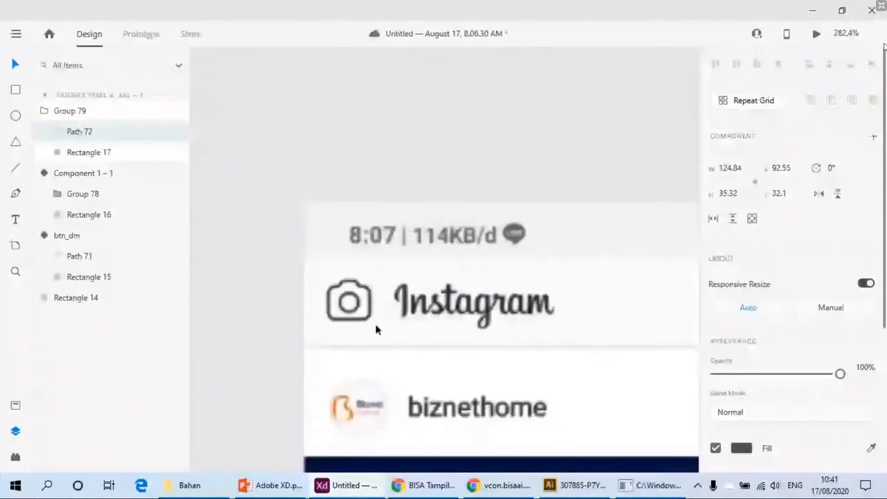
pyautogui.hscroll(6, 377, 330)
pyautogui.scroll(-2, 388, 291)
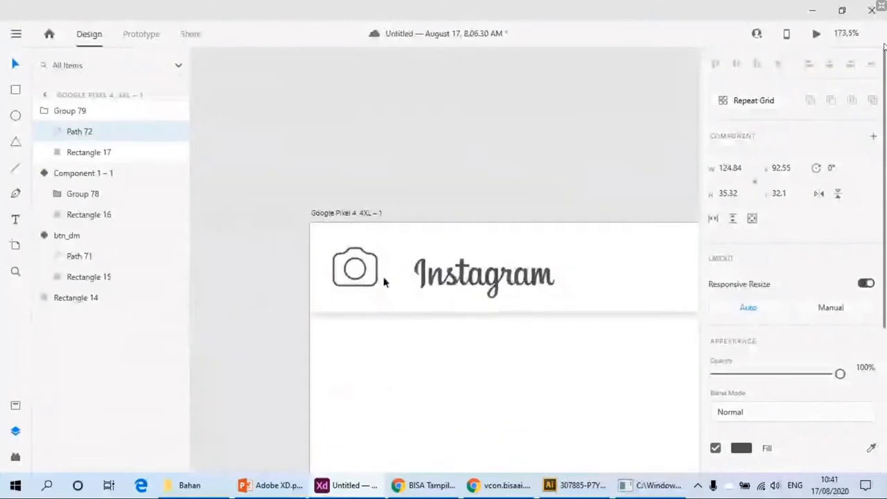
pyautogui.scroll(4, 547, 284)
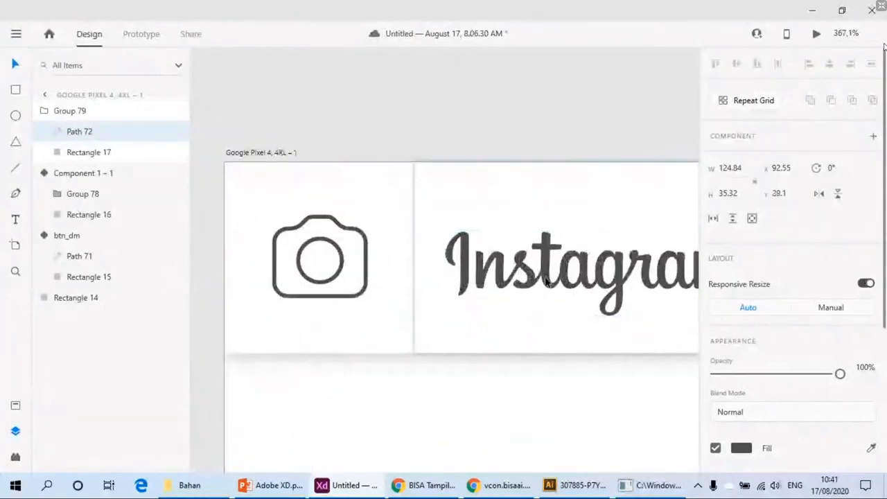
pyautogui.scroll(-4, 323, 272)
pyautogui.click(417, 161)
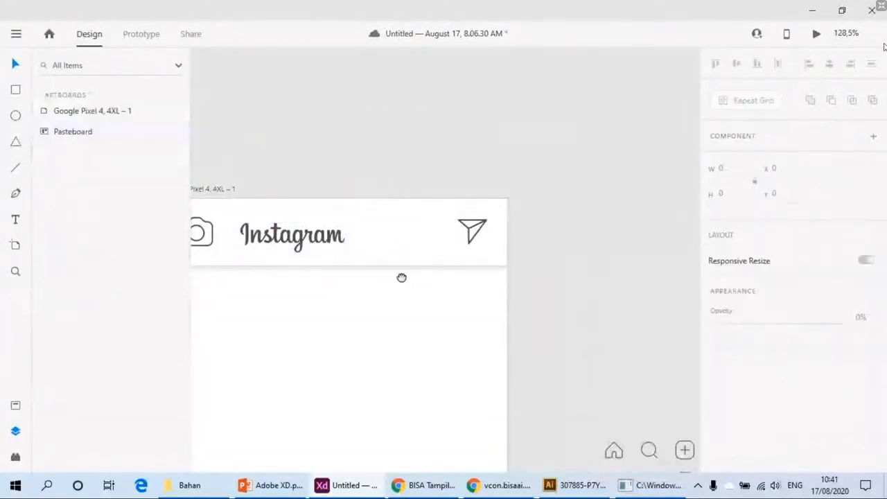
# Step: Select the group of five outline navigation icons in the icon set and place a separate copy of it on the pasteboard
pyautogui.scroll(-2, 402, 278)
pyautogui.moveTo(527, 309); pyautogui.dragTo(597, 242)
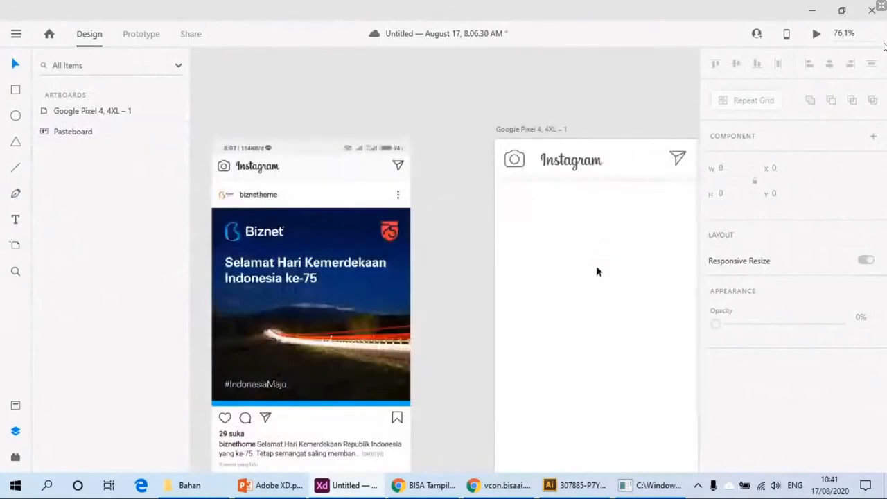
pyautogui.moveTo(553, 326); pyautogui.dragTo(455, 279)
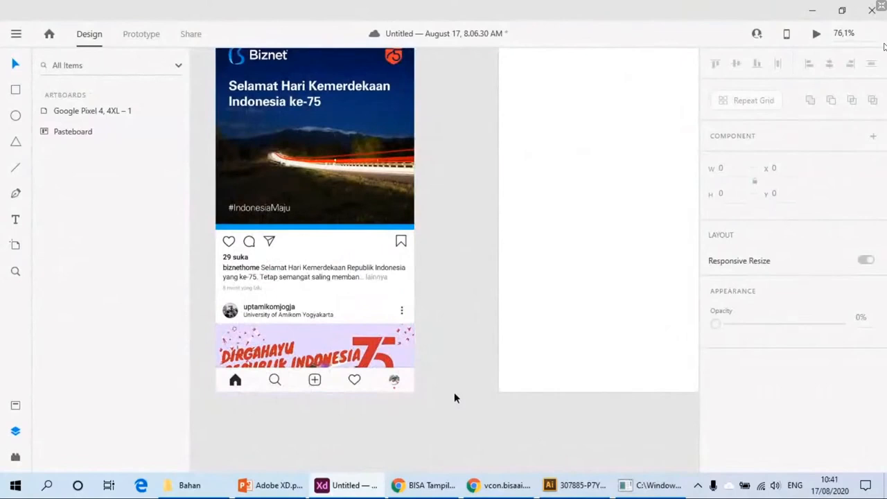
pyautogui.scroll(-1, 454, 393)
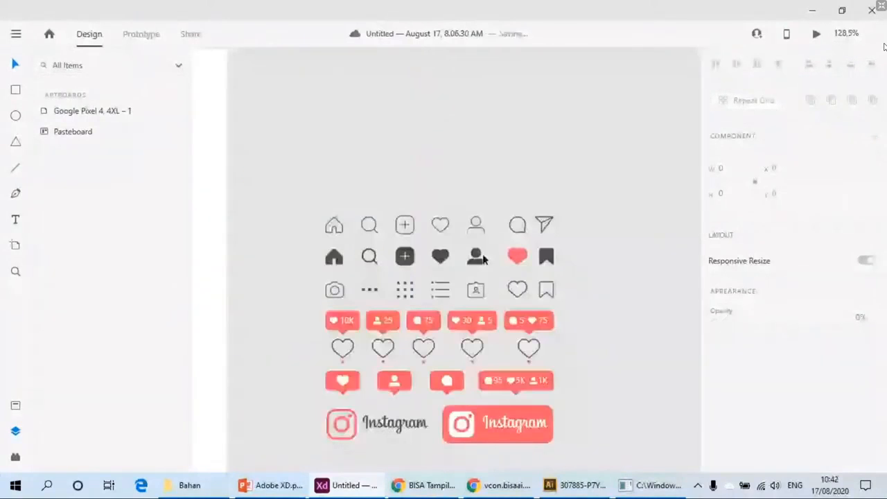
pyautogui.click(335, 258)
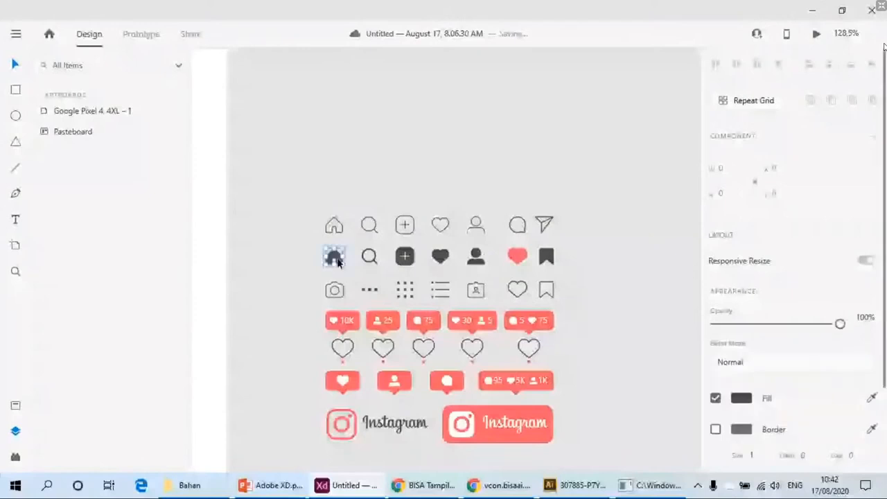
pyautogui.click(342, 231)
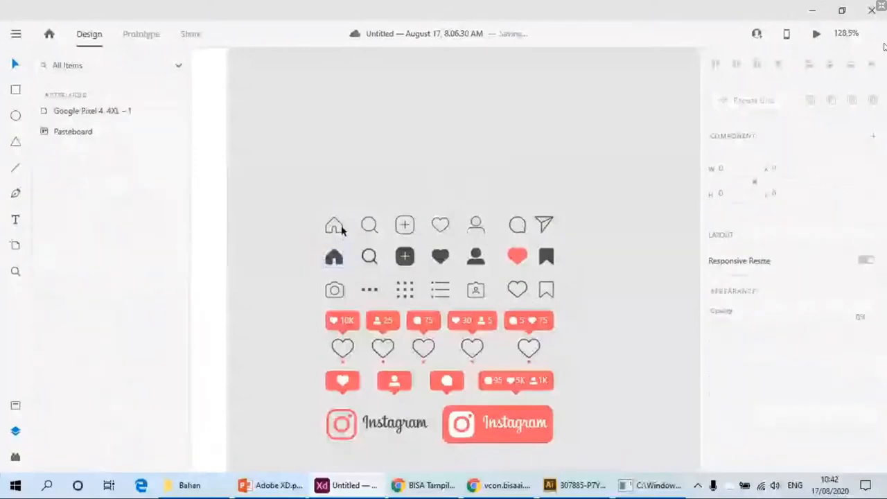
pyautogui.scroll(3, 342, 231)
pyautogui.click(308, 277)
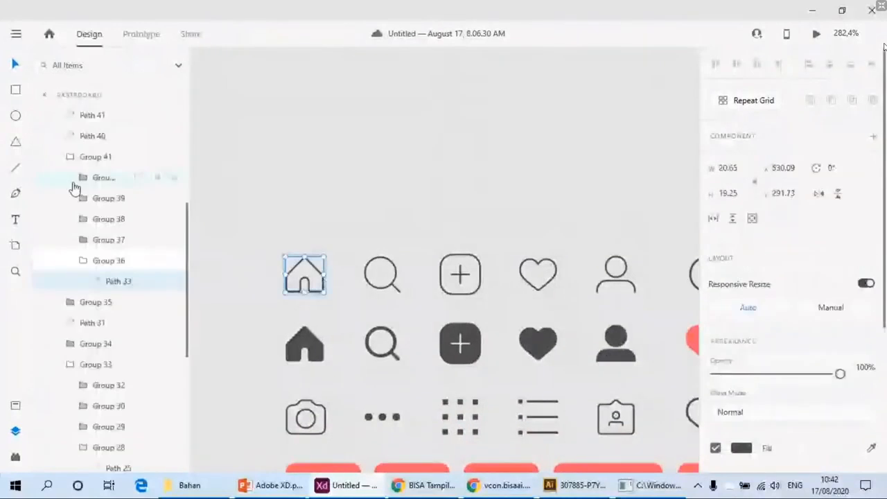
pyautogui.click(90, 256)
pyautogui.click(99, 157)
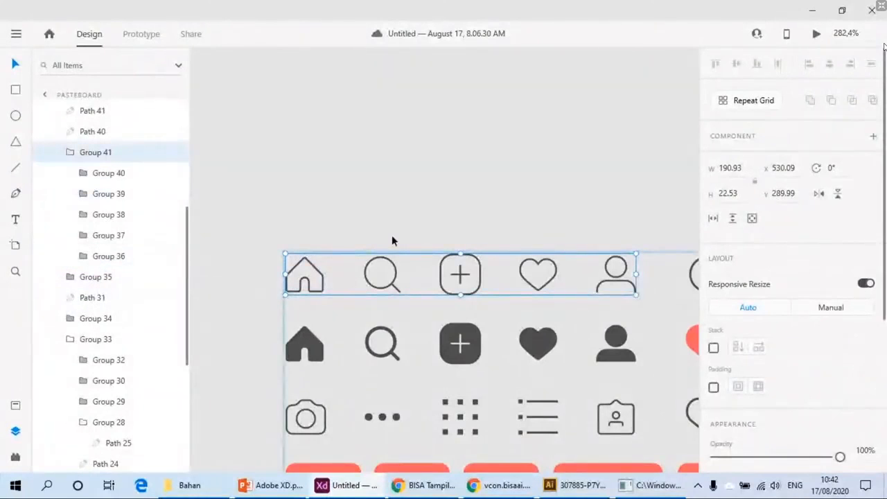
pyautogui.click(509, 198)
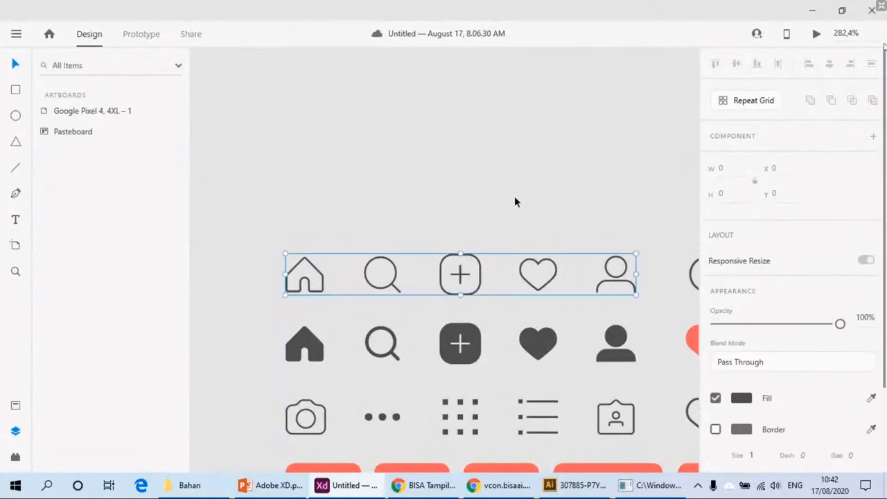
pyautogui.hotkey('ctrl', '0')
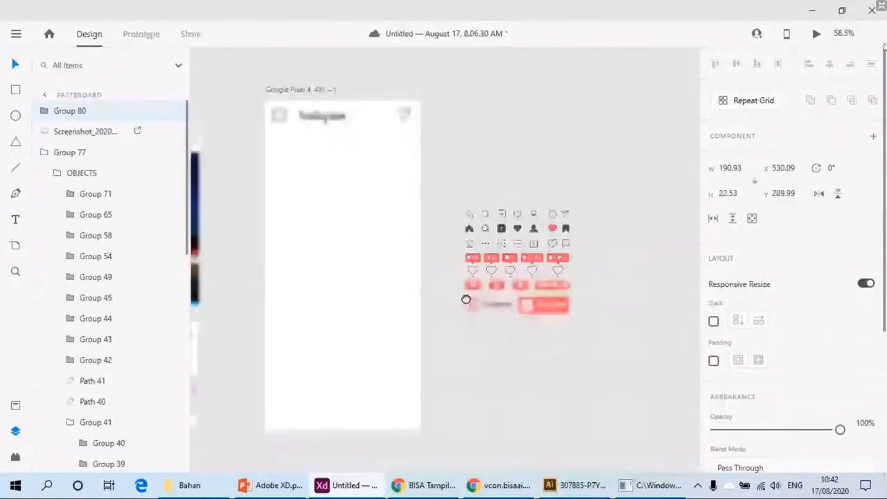
# Step: Move only the copied navigation icon group to the empty area above the icon set, at about X 458, Y 228
pyautogui.moveTo(466, 299); pyautogui.dragTo(626, 124)
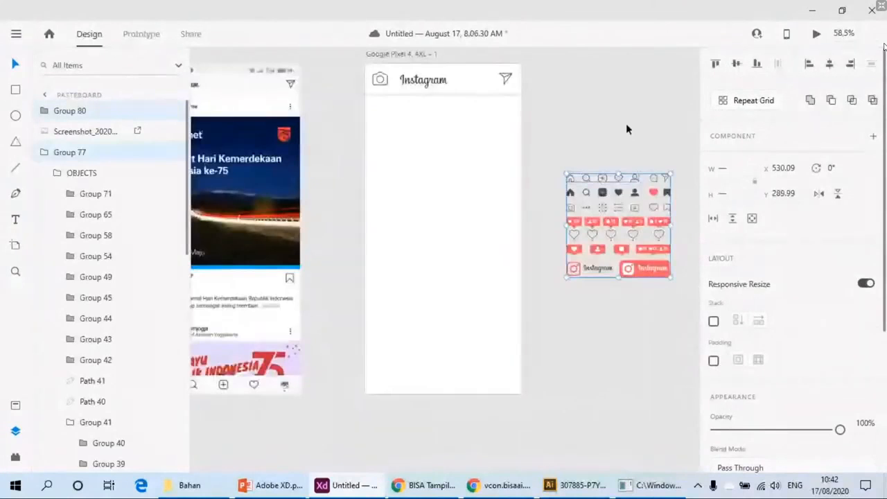
pyautogui.click(581, 152)
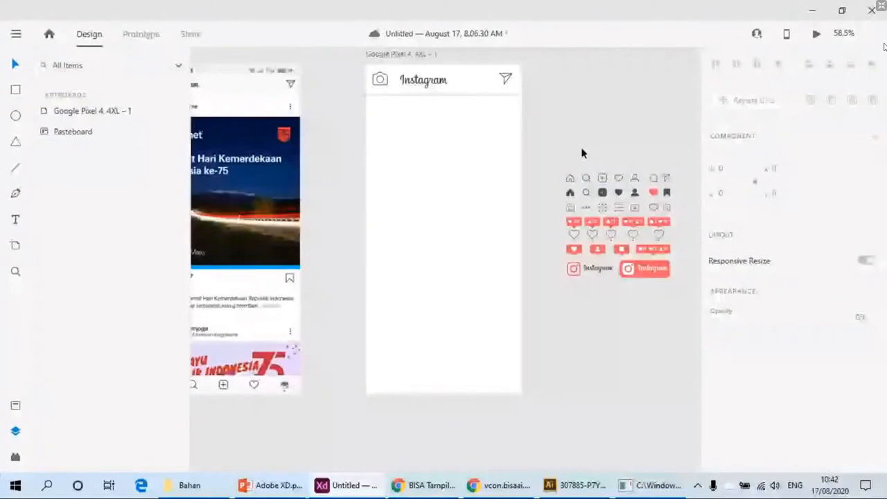
pyautogui.scroll(5, 582, 153)
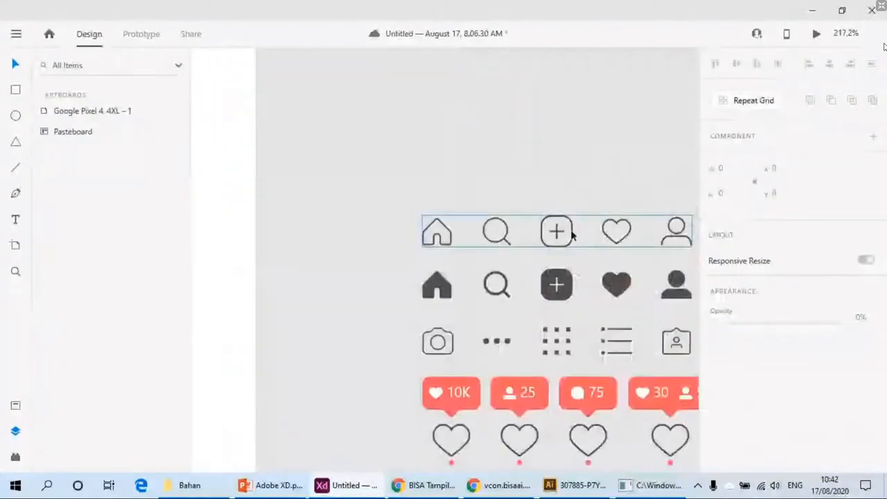
pyautogui.click(572, 235)
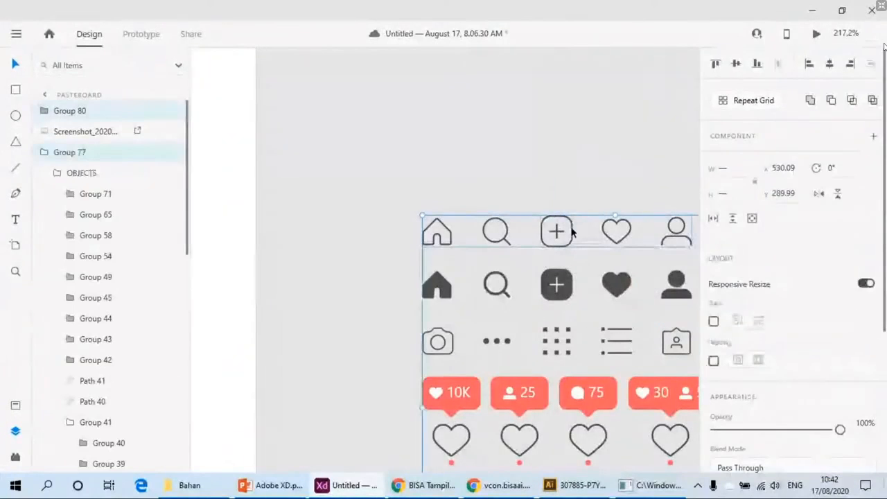
pyautogui.click(68, 112)
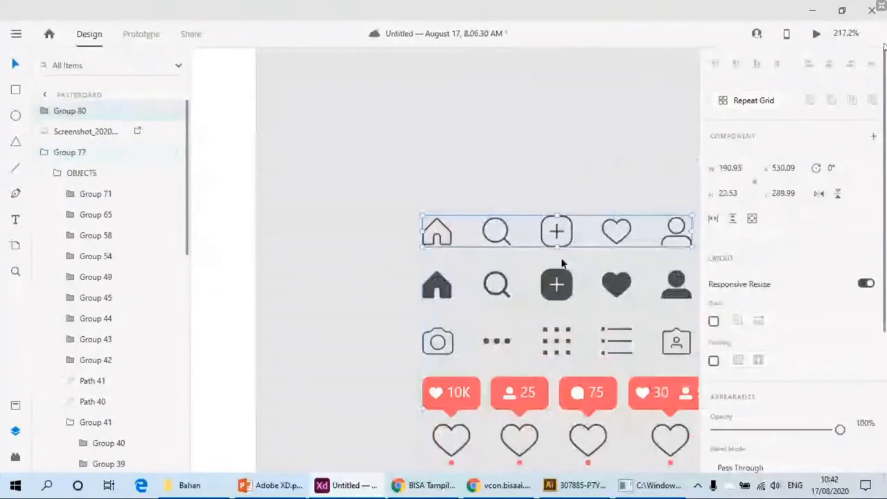
pyautogui.moveTo(562, 239); pyautogui.dragTo(453, 144)
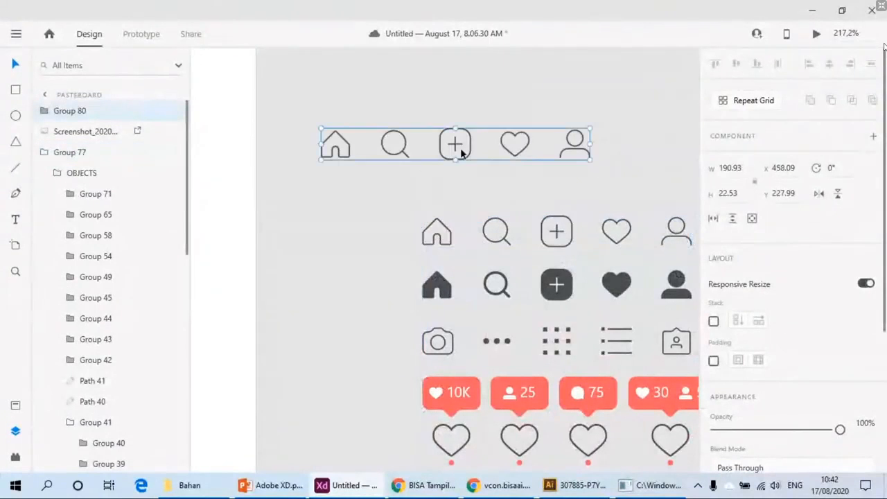
# Step: Draw a rectangle about 235 × 52 around the copied navigation icons as their background
pyautogui.scroll(-5, 565, 231)
pyautogui.scroll(2, 565, 231)
pyautogui.scroll(5, 536, 266)
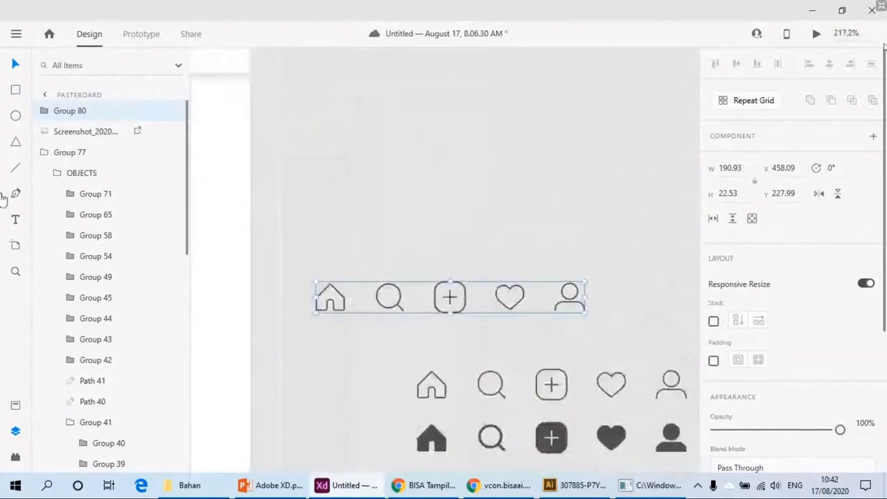
pyautogui.click(15, 90)
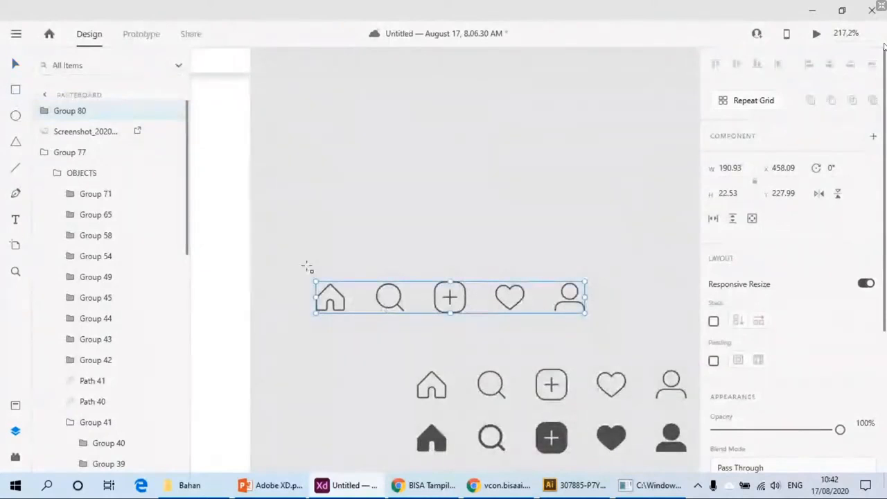
pyautogui.moveTo(299, 264); pyautogui.dragTo(630, 335)
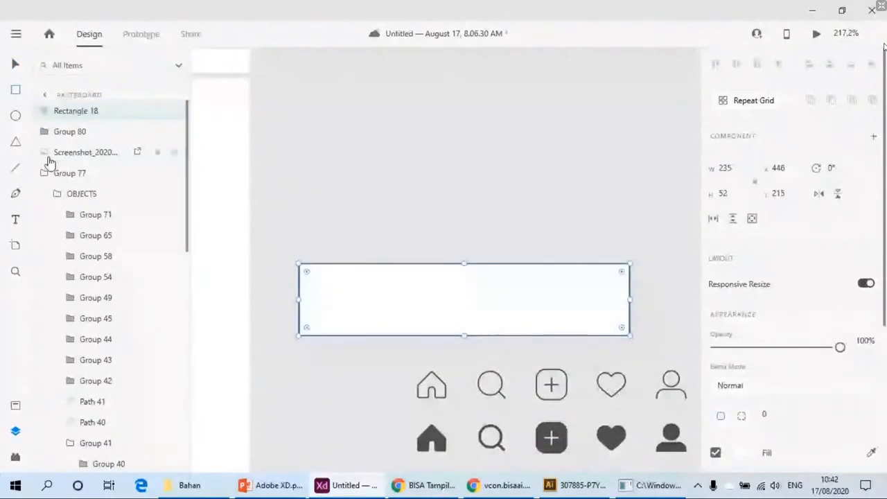
# Step: Center the icon group and the new rectangle on each other in both directions, and bring the icons in front of the rectangle
pyautogui.keyDown('shift'); pyautogui.click(69, 131); pyautogui.keyUp('shift')
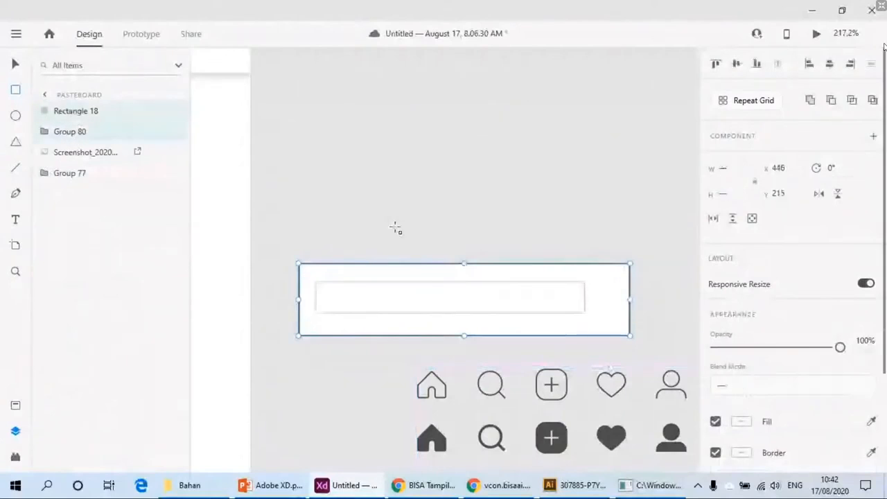
pyautogui.click(830, 63)
pyautogui.click(738, 66)
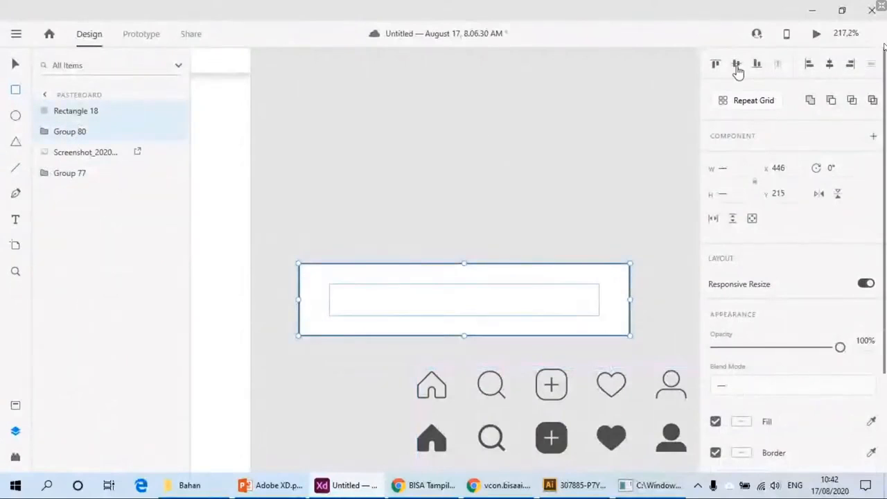
pyautogui.click(69, 131)
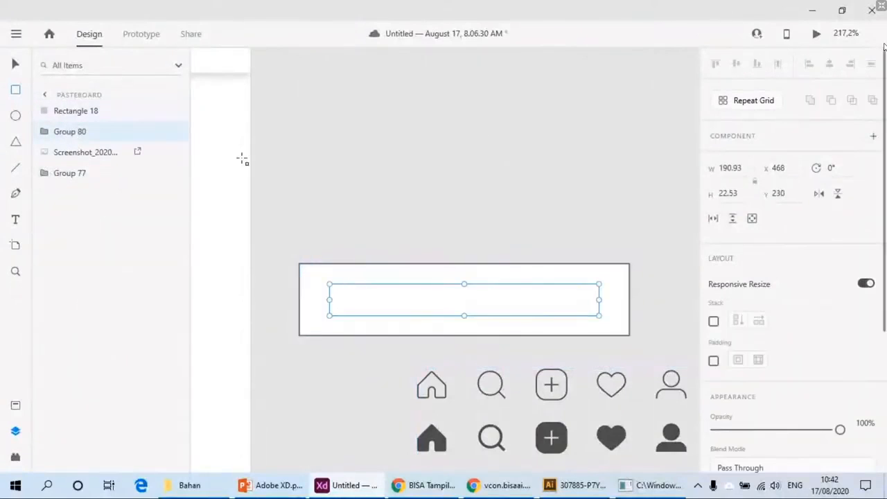
pyautogui.hotkey('ctrl', 'shift', ']')
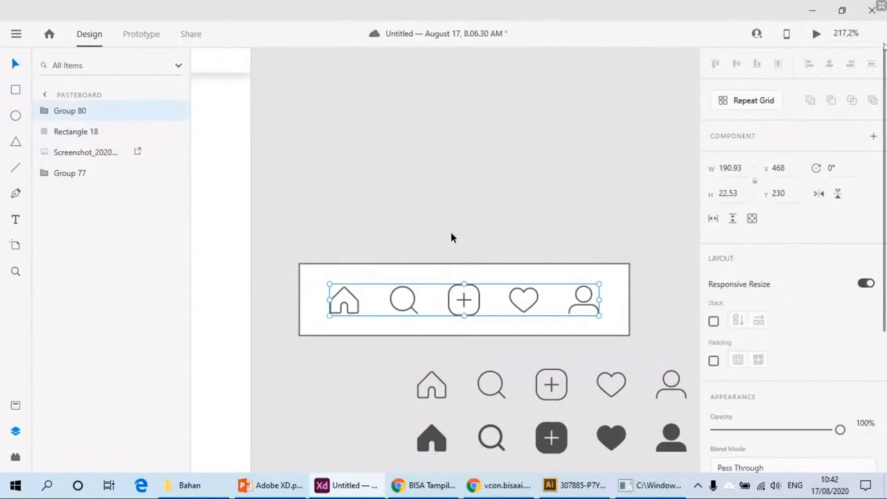
# Step: Group the navigation icons with their background rectangle and place the group in the artboard's lower-left corner at X 0, Y 818
pyautogui.moveTo(455, 207); pyautogui.dragTo(468, 437)
pyautogui.hotkey('ctrl', 'g')
pyautogui.scroll(-5, 548, 294)
pyautogui.scroll(-1, 578, 262)
pyautogui.scroll(3, 531, 386)
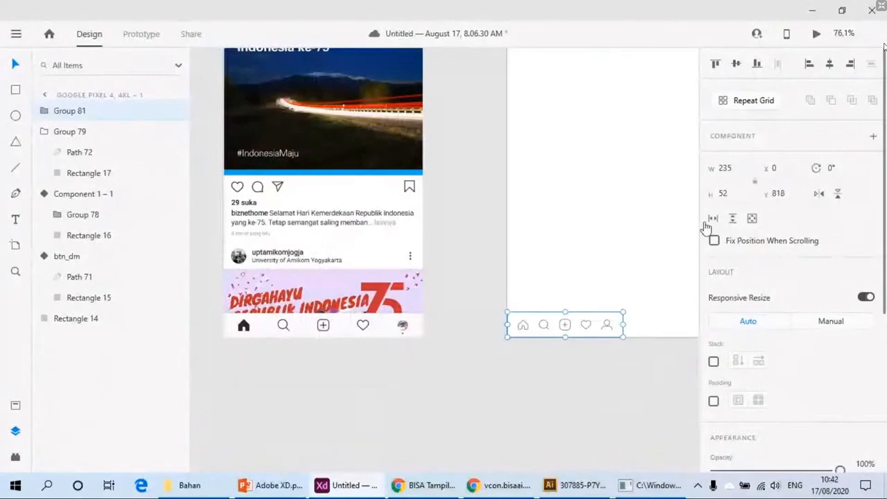
# Step: Check the header rectangle's height, set the navigation bar group's height to 80, and clear the selection
pyautogui.scroll(5, 496, 461)
pyautogui.click(534, 173)
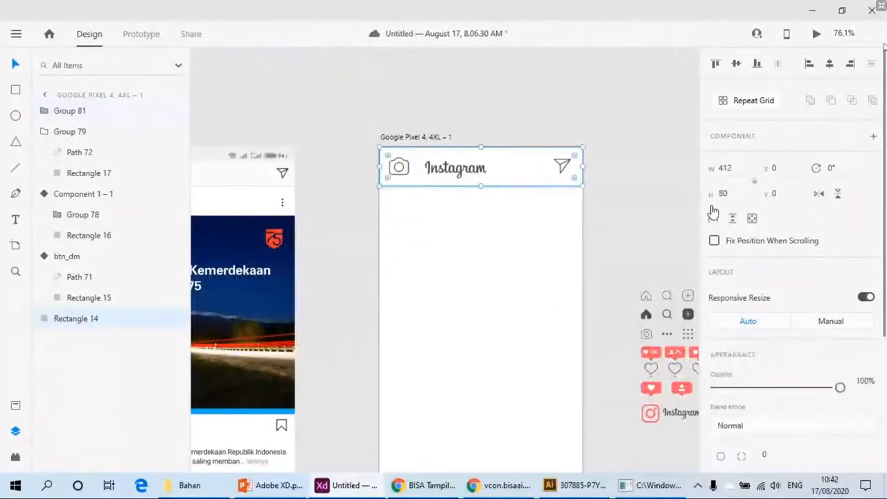
pyautogui.scroll(-5, 513, 360)
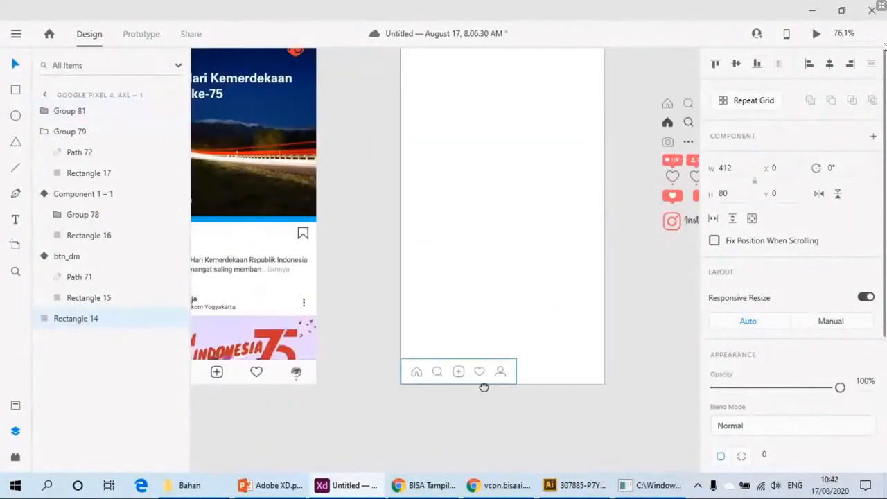
pyautogui.moveTo(483, 384); pyautogui.dragTo(520, 380)
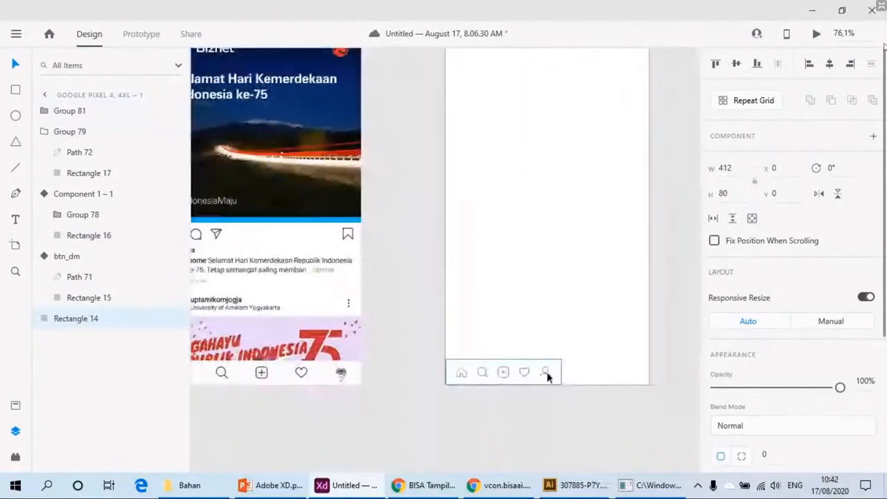
pyautogui.click(556, 368)
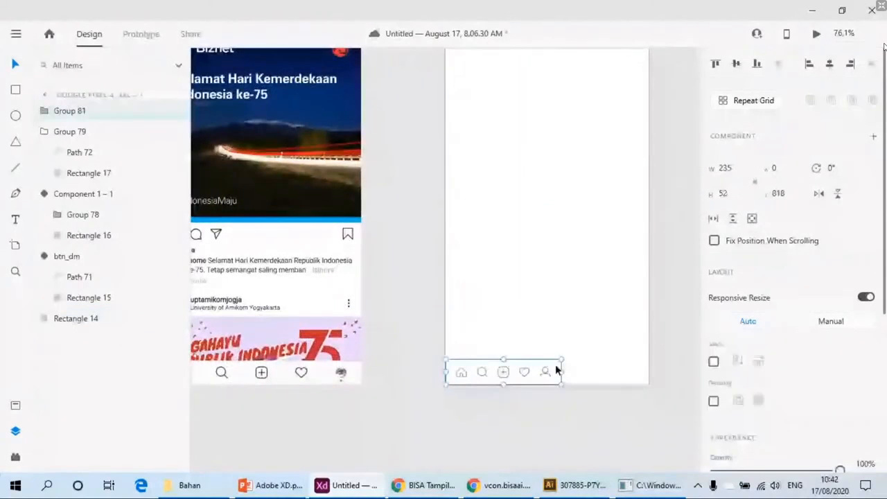
pyautogui.click(738, 195)
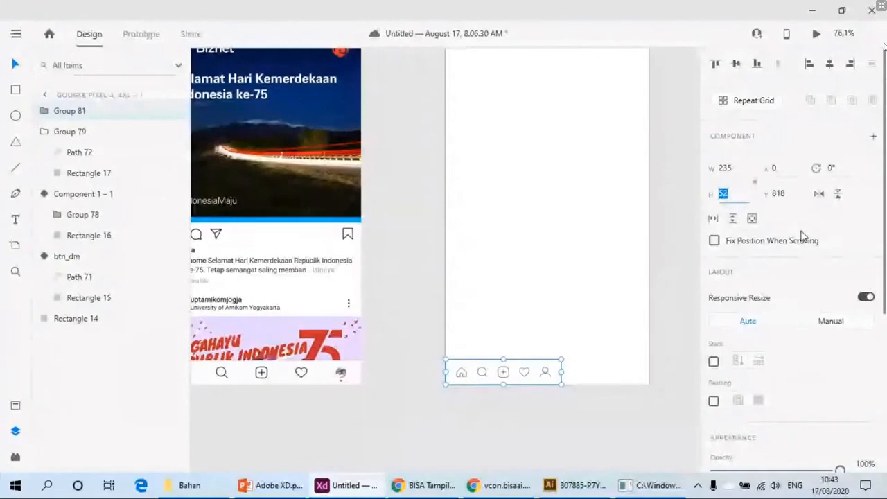
pyautogui.write('80')
pyautogui.press('Return')
pyautogui.click(637, 409)
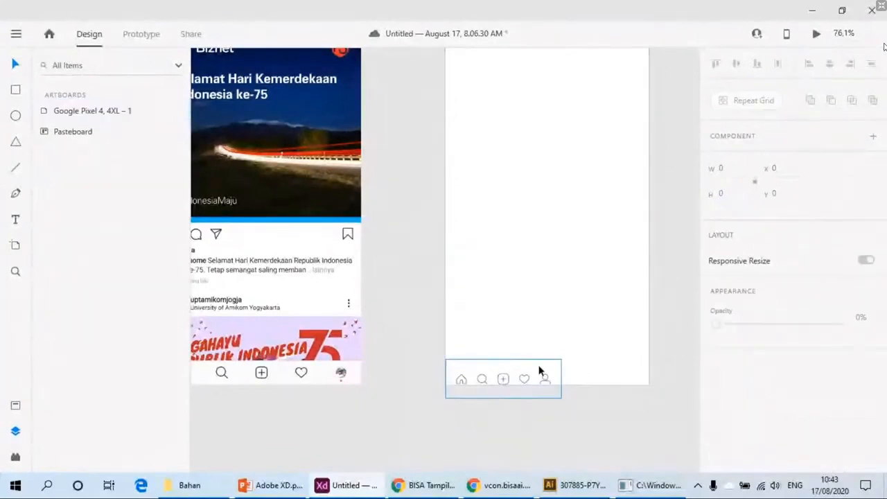
# Step: Fit the navigation bar group to the artboard's bottom edge at Y 790 with a width of 273, and turn off its Responsive Resize
pyautogui.moveTo(538, 372); pyautogui.dragTo(580, 365)
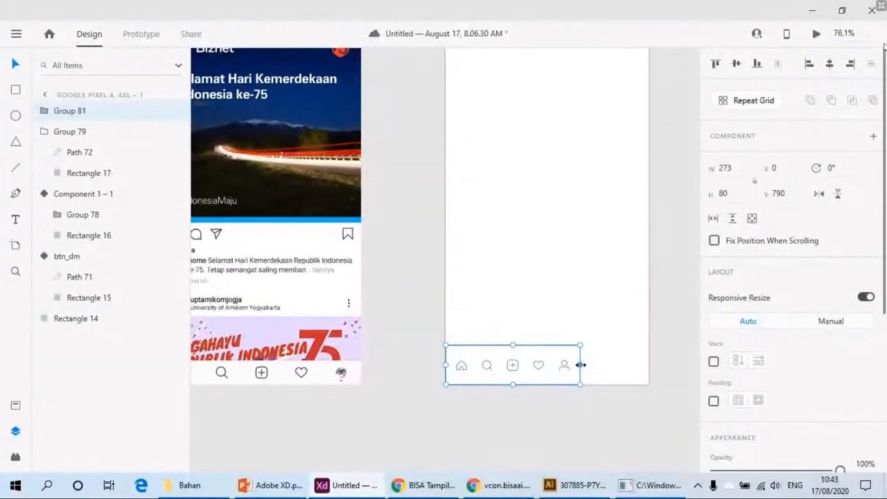
pyautogui.moveTo(580, 365); pyautogui.dragTo(637, 365)
pyautogui.hotkey('ctrl', 'z')
pyautogui.click(865, 298)
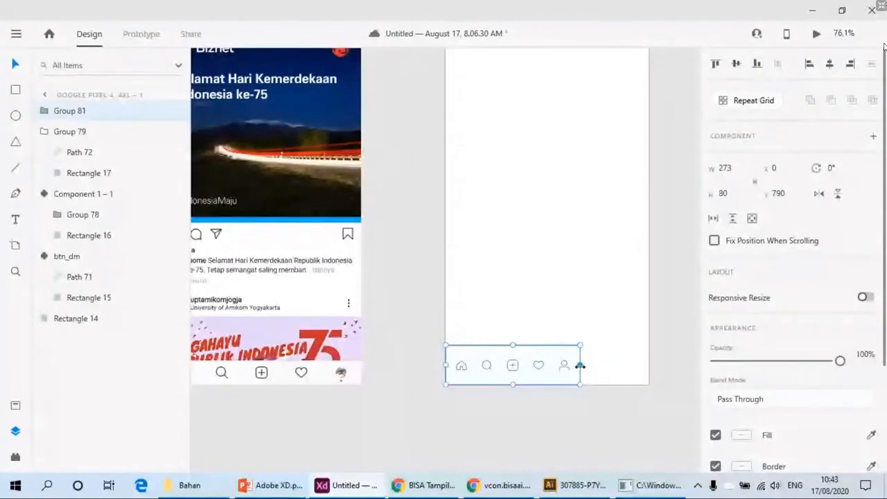
# Step: Restore Responsive Resize on the navigation bar group and widen the group to the artboard's full width of 412
pyautogui.moveTo(580, 366); pyautogui.dragTo(655, 361)
pyautogui.hotkey('ctrl', 'z')
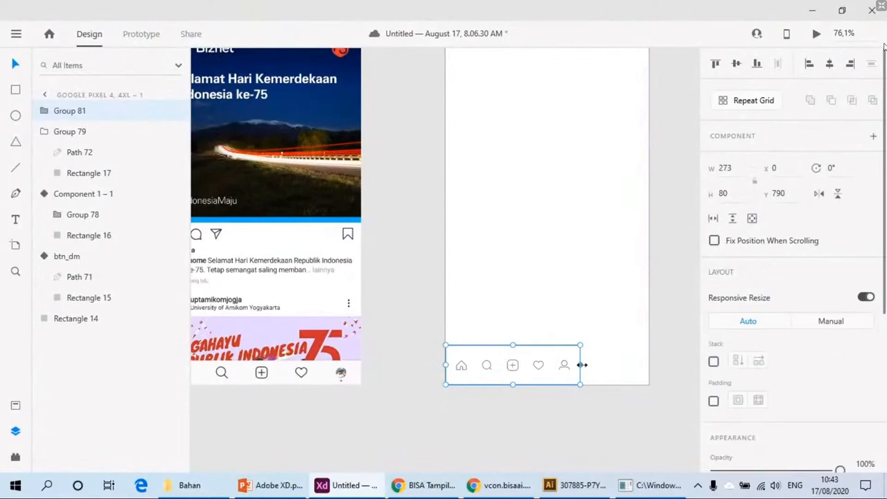
pyautogui.moveTo(581, 364); pyautogui.dragTo(647, 368)
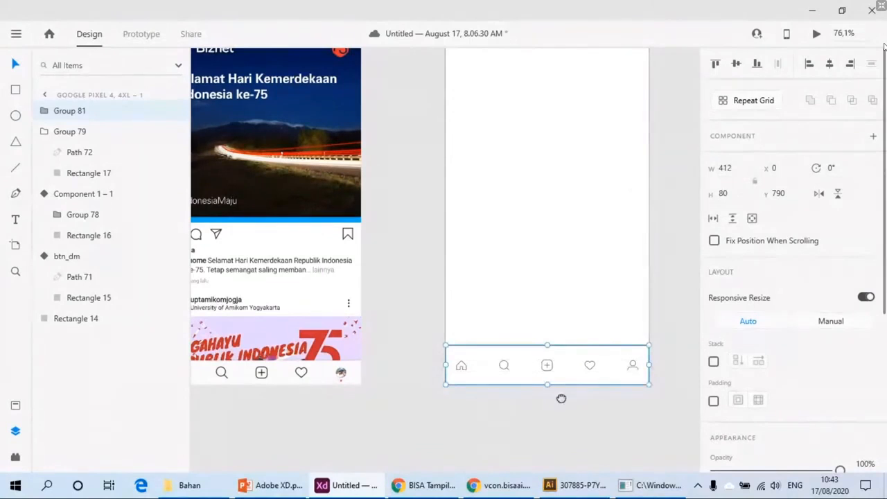
# Step: Examine the navigation bar group's nested layers, including the home icon and the background rectangle's dimensions, and clear the selection
pyautogui.moveTo(561, 398); pyautogui.dragTo(502, 337)
pyautogui.scroll(3, 502, 337)
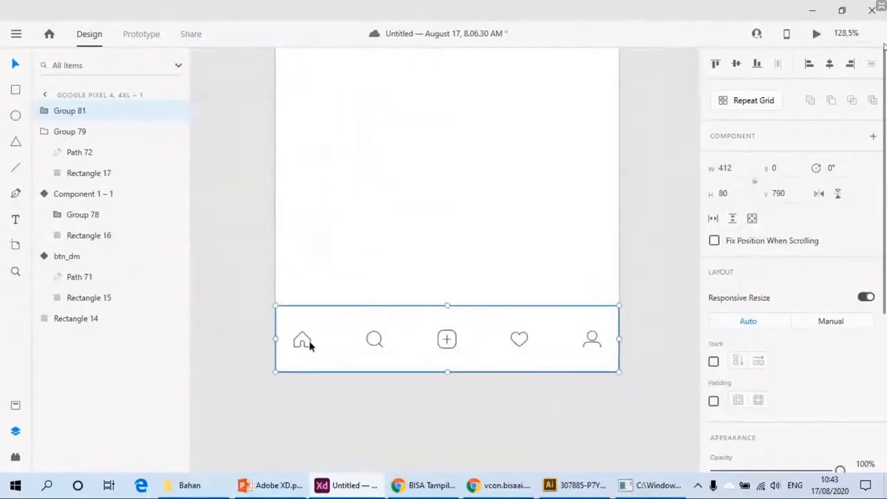
pyautogui.click(44, 114)
pyautogui.click(57, 132)
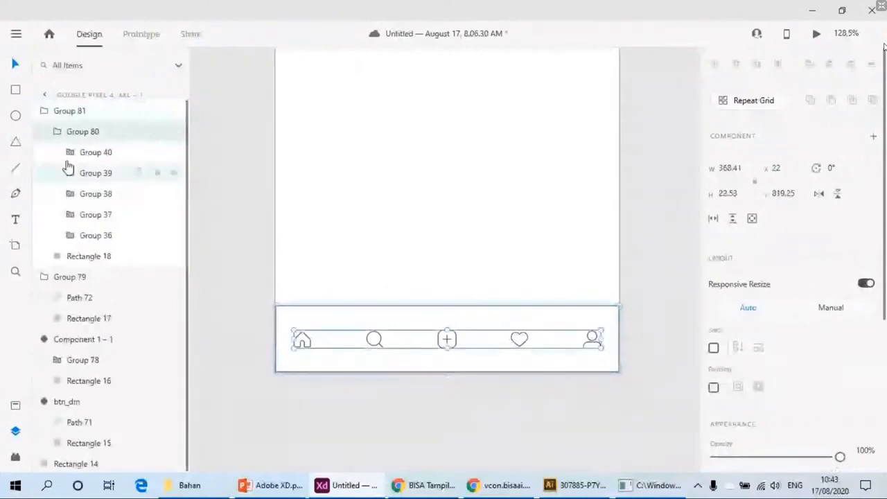
pyautogui.click(97, 235)
pyautogui.moveTo(427, 394); pyautogui.dragTo(573, 329)
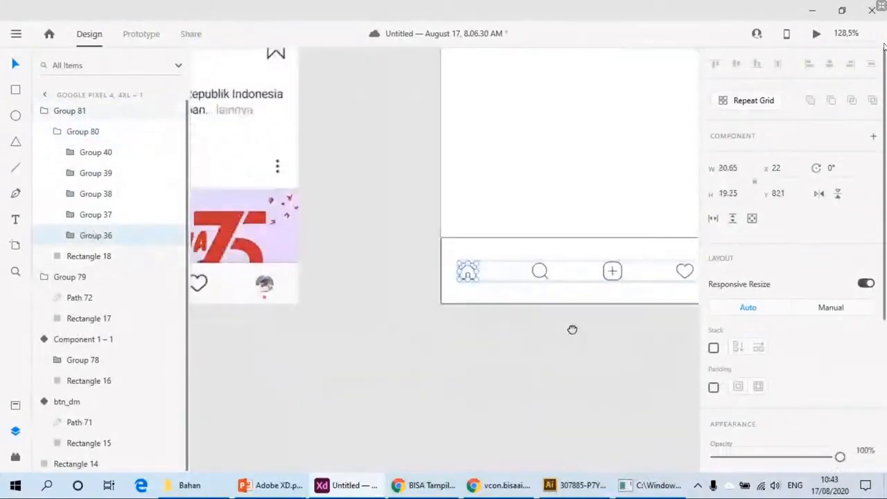
pyautogui.moveTo(499, 303); pyautogui.dragTo(333, 317)
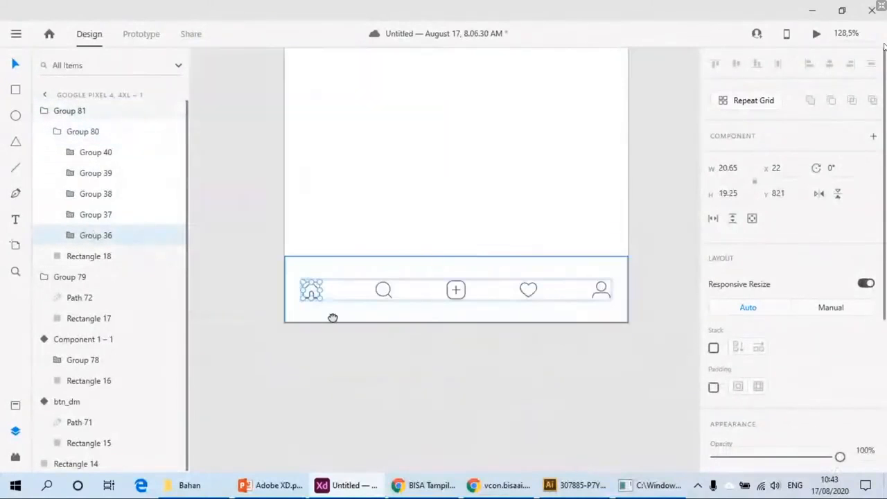
pyautogui.click(515, 275)
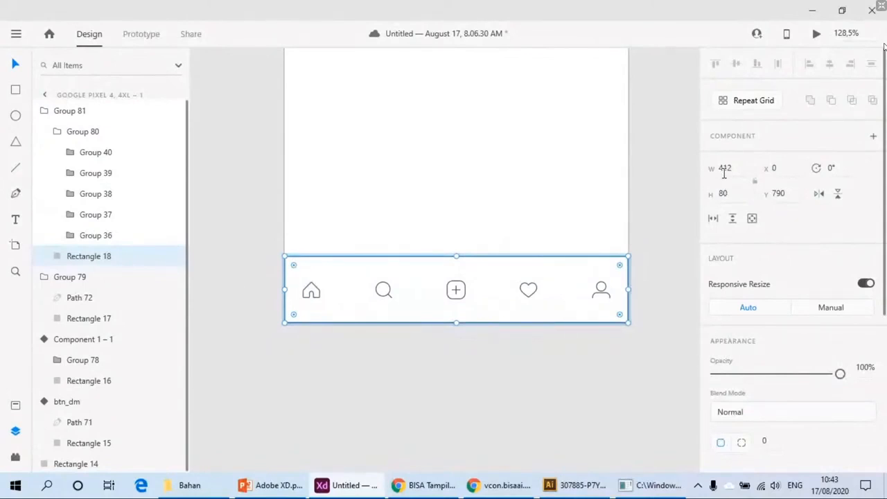
pyautogui.click(494, 364)
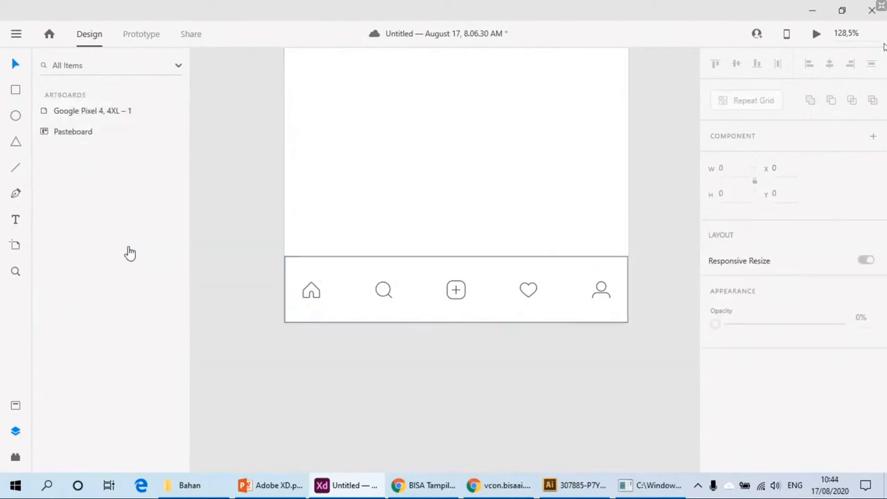
# Step: Draw a 412 by 80 rectangle over the navigation bar and divide its width by 5
pyautogui.click(16, 91)
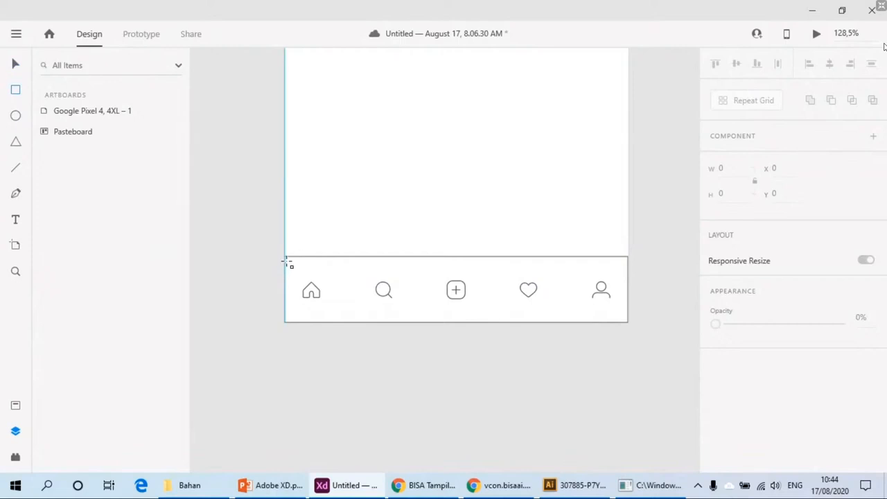
pyautogui.moveTo(286, 257)
pyautogui.mouseDown()
pyautogui.moveTo(430, 321)
pyautogui.moveTo(630, 323)
pyautogui.mouseUp()
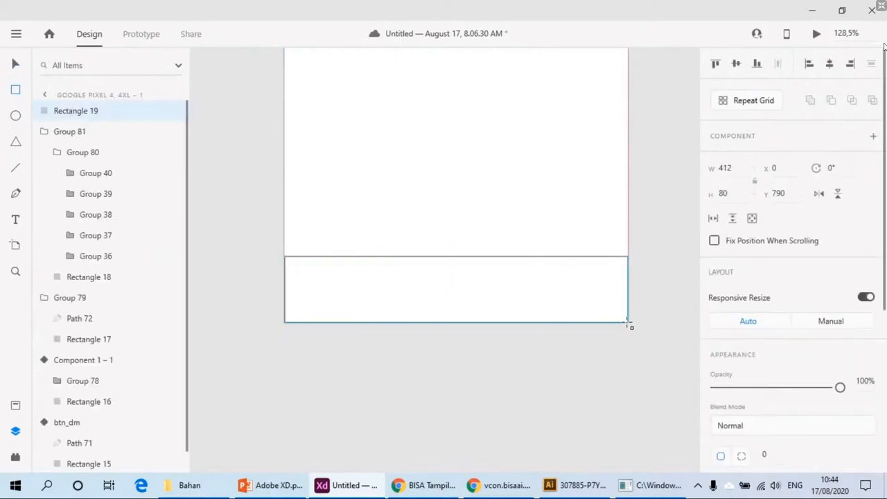
pyautogui.click(739, 168)
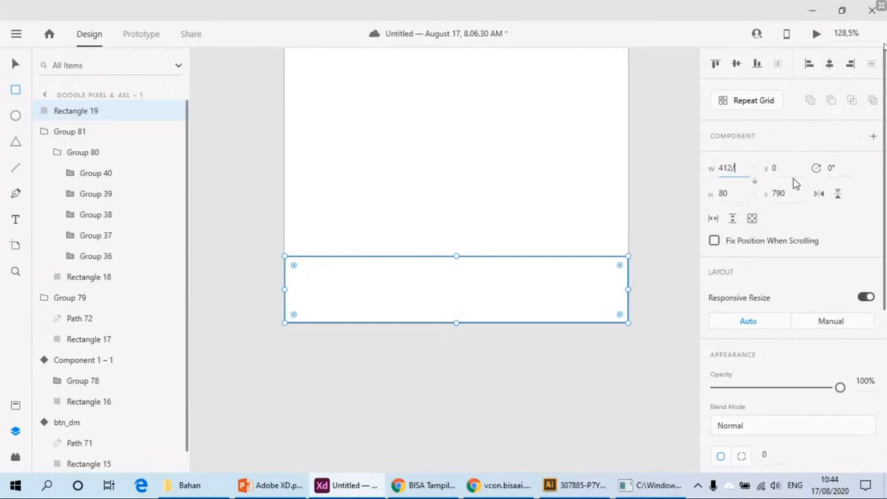
pyautogui.write('/5')
pyautogui.press('Return')
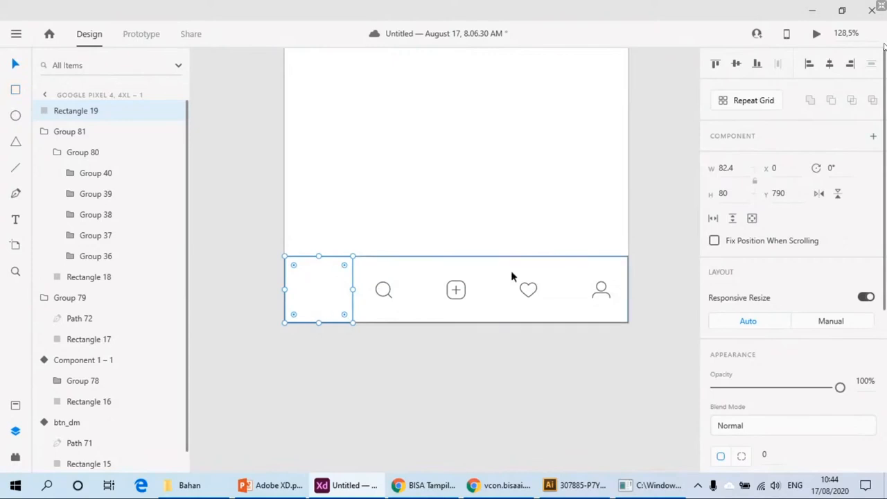
# Step: Transfer the new rectangle into the navigation icon group and place it beneath the home icon in the layer order
pyautogui.press('Delete')
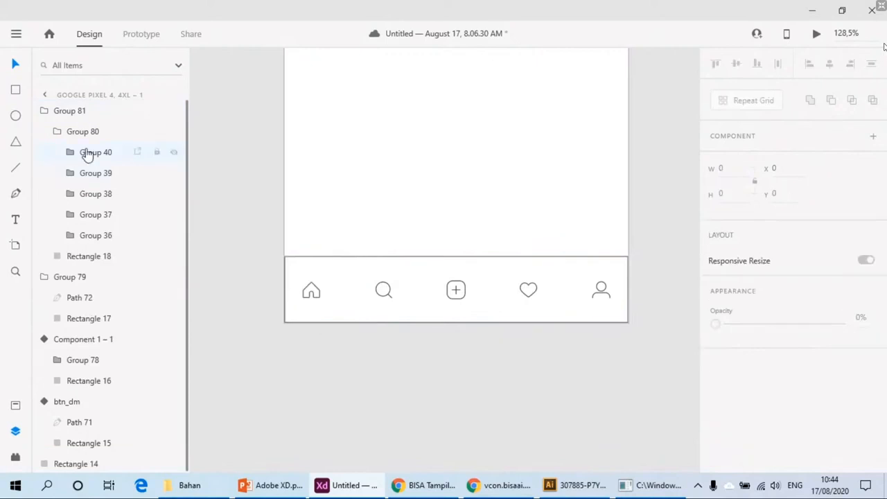
pyautogui.click(89, 154)
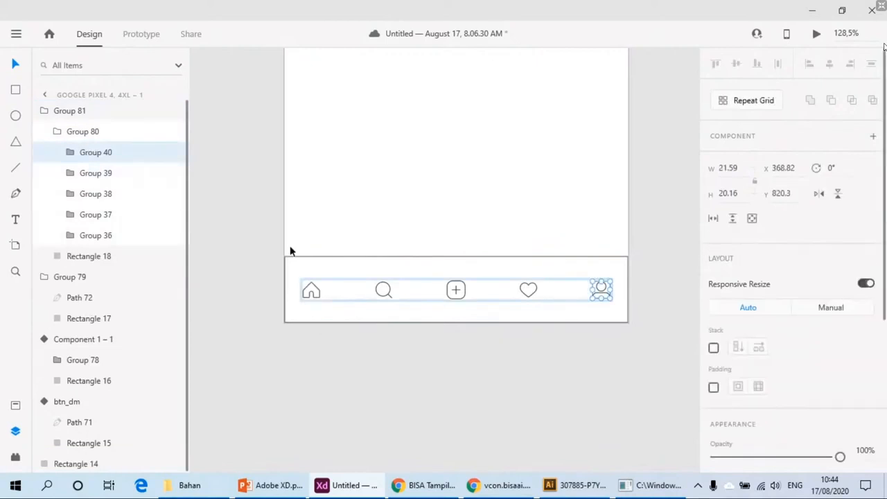
pyautogui.hotkey('ctrl', 'z')
pyautogui.keyDown('ctrl'); pyautogui.scroll(2, 336, 290); pyautogui.keyUp('ctrl')
pyautogui.keyDown('ctrl'); pyautogui.scroll(4, 336, 292); pyautogui.keyUp('ctrl')
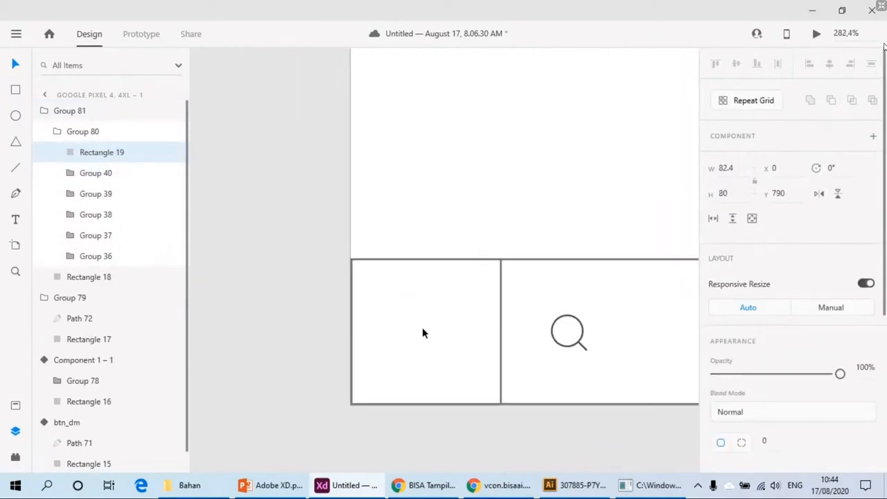
pyautogui.moveTo(105, 160); pyautogui.dragTo(111, 271)
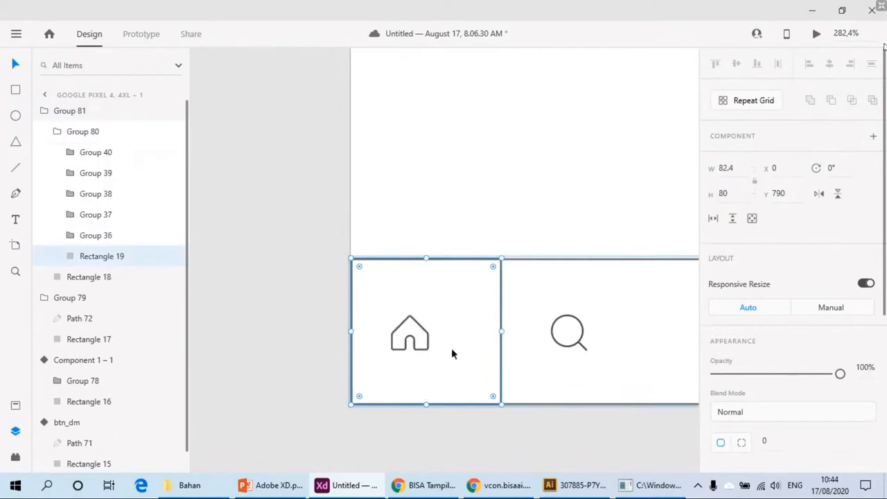
# Step: Center the home icon on its button rectangle both horizontally and vertically
pyautogui.click(428, 337)
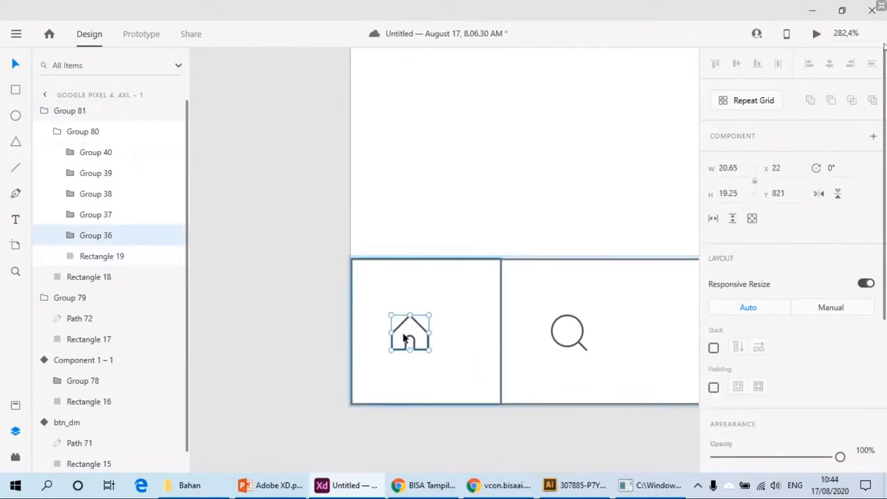
pyautogui.keyDown('shift'); pyautogui.click(109, 258); pyautogui.keyUp('shift')
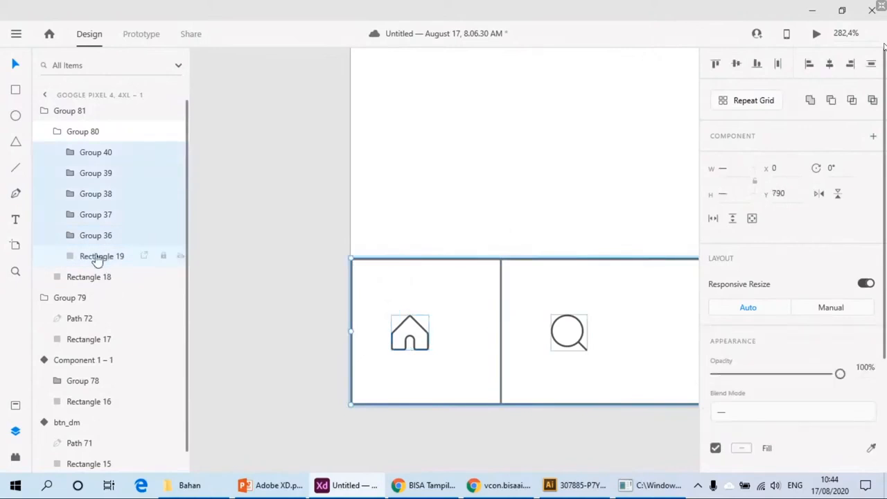
pyautogui.click(91, 235)
pyautogui.keyDown('shift'); pyautogui.click(104, 258); pyautogui.keyUp('shift')
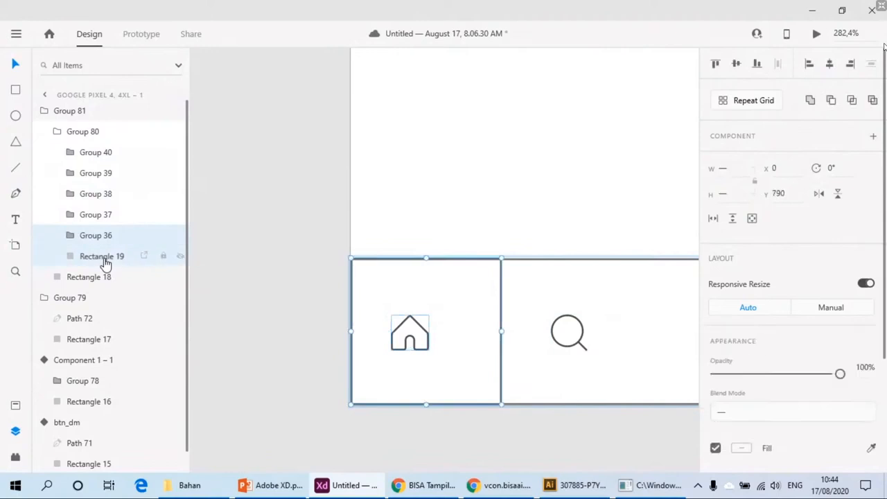
pyautogui.click(829, 63)
pyautogui.click(736, 65)
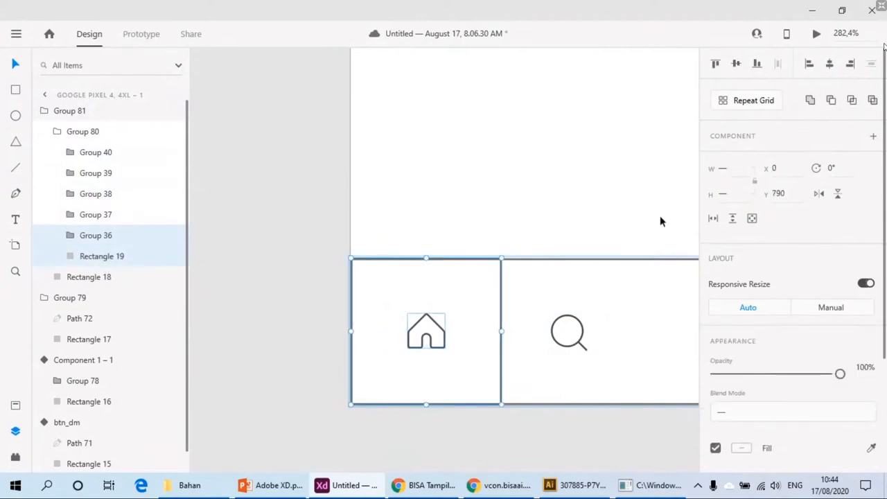
# Step: Group the home icon with its rectangle and name the group btn_home
pyautogui.hscroll(3, 589, 243)
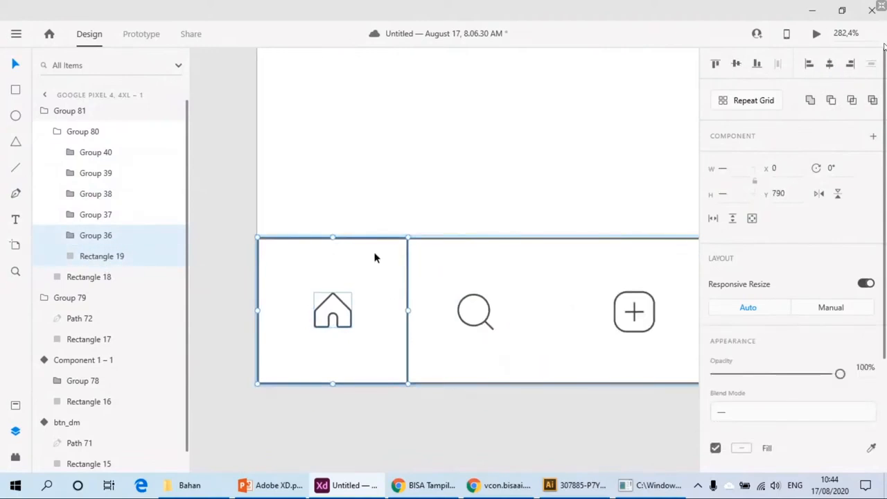
pyautogui.hotkey('ctrl', 'g')
pyautogui.doubleClick(89, 237)
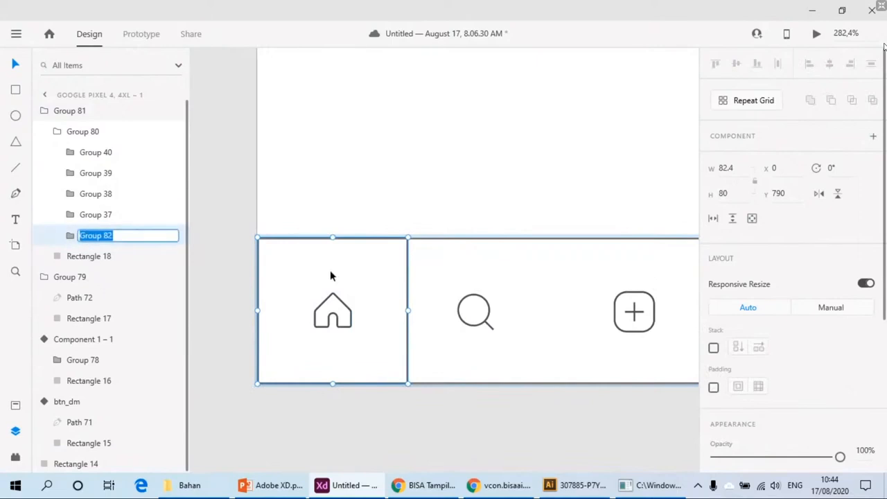
pyautogui.write('btn_home')
pyautogui.press('Return')
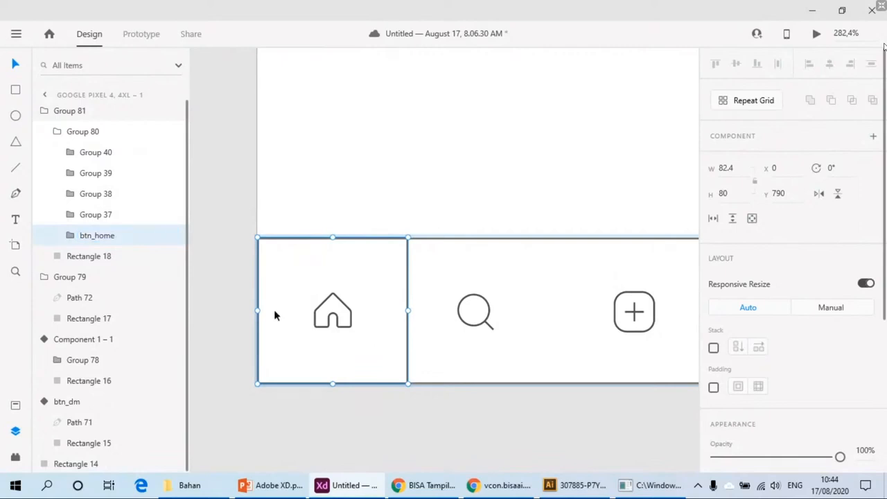
# Step: Paste a copy of the button rectangle into the icon group, place it at X 82, and send it behind the search icon
pyautogui.scroll(-5, 494, 309)
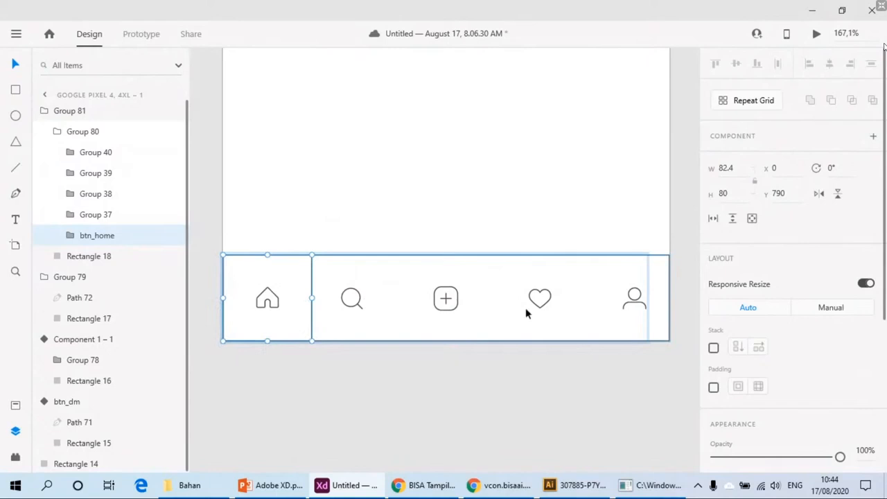
pyautogui.doubleClick(296, 271)
pyautogui.click(352, 299)
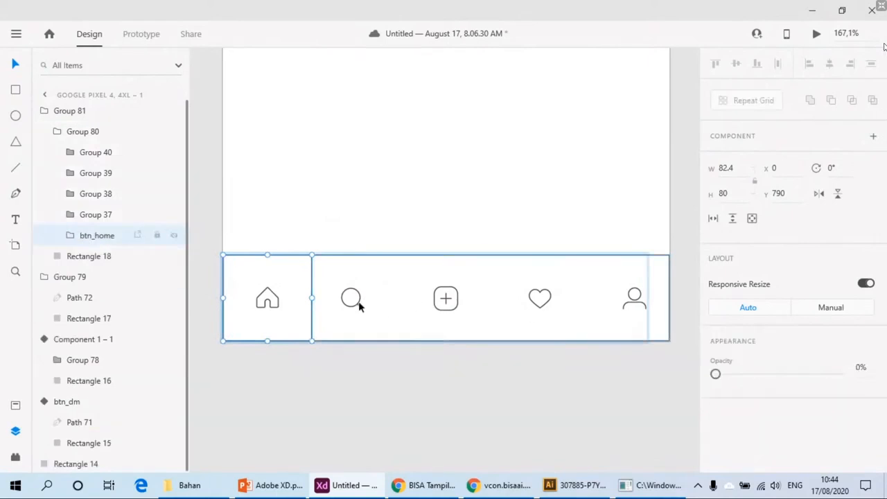
pyautogui.doubleClick(352, 299)
pyautogui.hotkey('ctrl', 'v')
pyautogui.scroll(5, 319, 301)
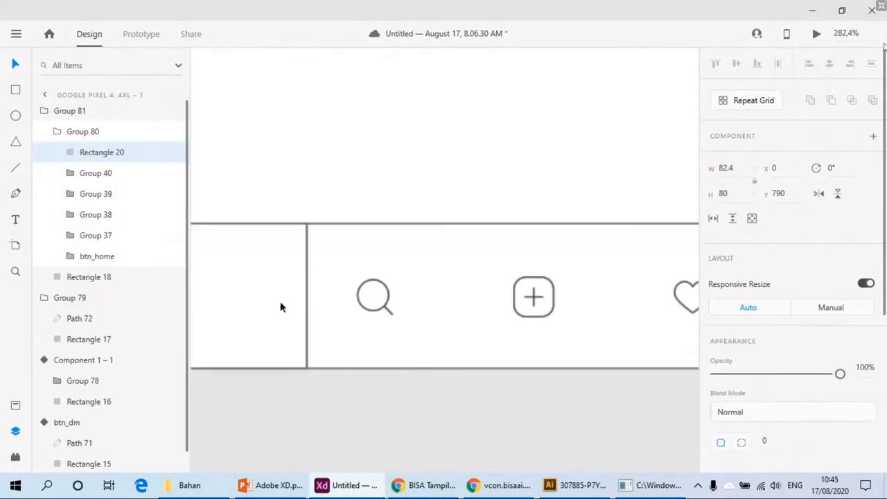
pyautogui.moveTo(279, 307); pyautogui.dragTo(414, 305)
pyautogui.hotkey('ctrl', '[')
pyautogui.hotkey('ctrl', '[')
pyautogui.hotkey('ctrl', '[')
pyautogui.hotkey('ctrl', '[')
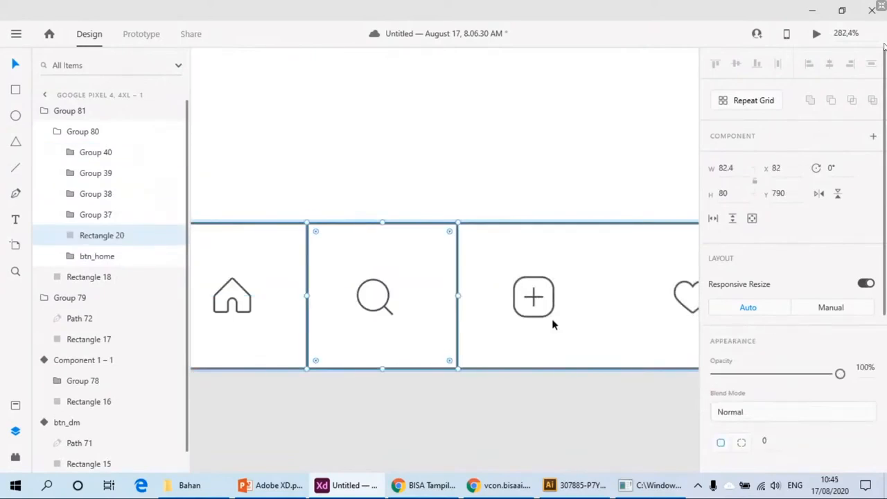
# Step: Center the search icon on its button rectangle in both directions and group the two
pyautogui.click(97, 214)
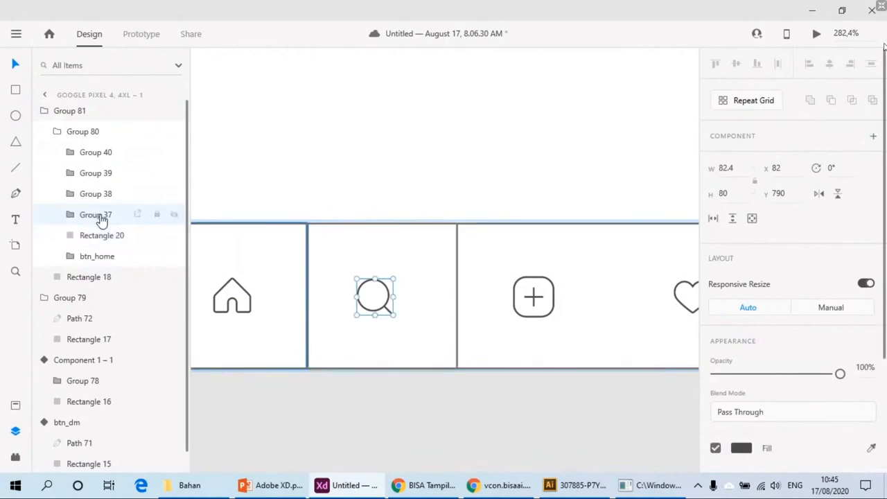
pyautogui.keyDown('shift'); pyautogui.click(101, 235); pyautogui.keyUp('shift')
pyautogui.click(829, 63)
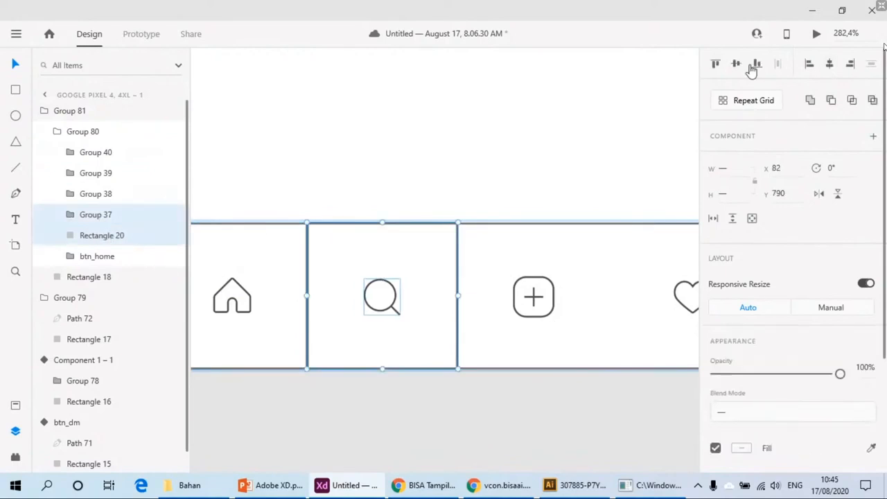
pyautogui.click(737, 63)
pyautogui.hotkey('ctrl', 'g')
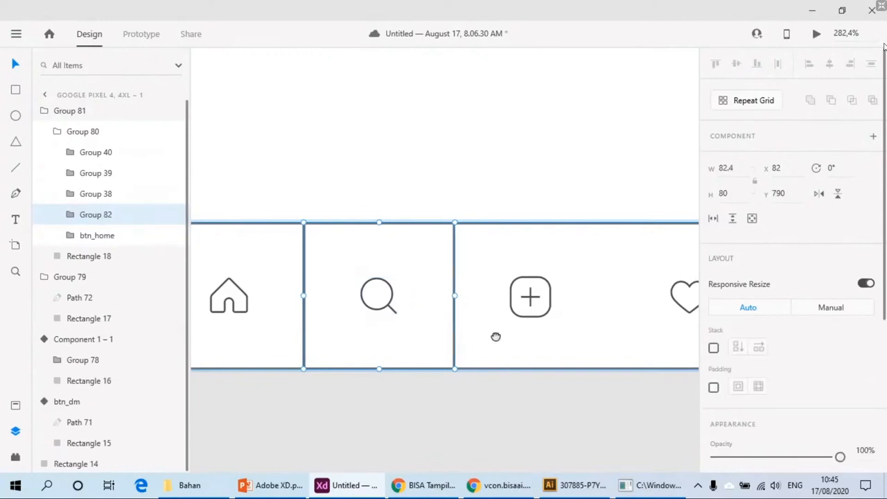
# Step: Paste another button rectangle beside the search button at X 164 and send it behind the add-post icon
pyautogui.hscroll(2, 495, 337)
pyautogui.hscroll(-5, 471, 305)
pyautogui.hotkey('ctrl', 'v')
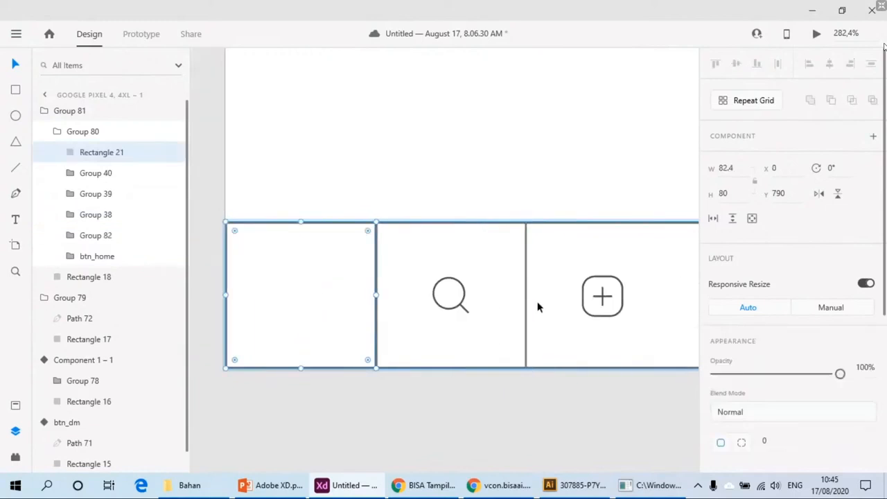
pyautogui.moveTo(299, 290); pyautogui.dragTo(580, 306)
pyautogui.hscroll(4, 488, 321)
pyautogui.scroll(1, 488, 321)
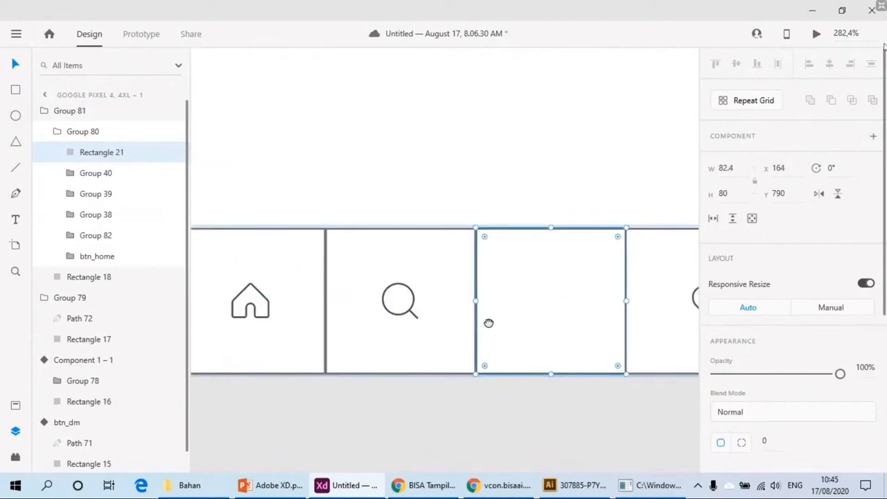
pyautogui.hotkey('ctrl', '[')
pyautogui.hotkey('ctrl', '[')
pyautogui.hotkey('ctrl', '[')
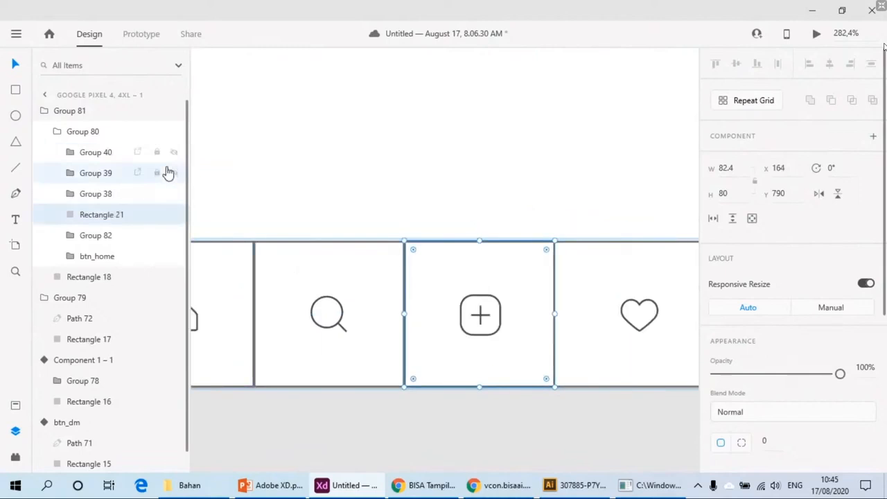
# Step: Center the add-post icon on its button rectangle and group the two
pyautogui.keyDown('shift'); pyautogui.click(502, 318); pyautogui.keyUp('shift')
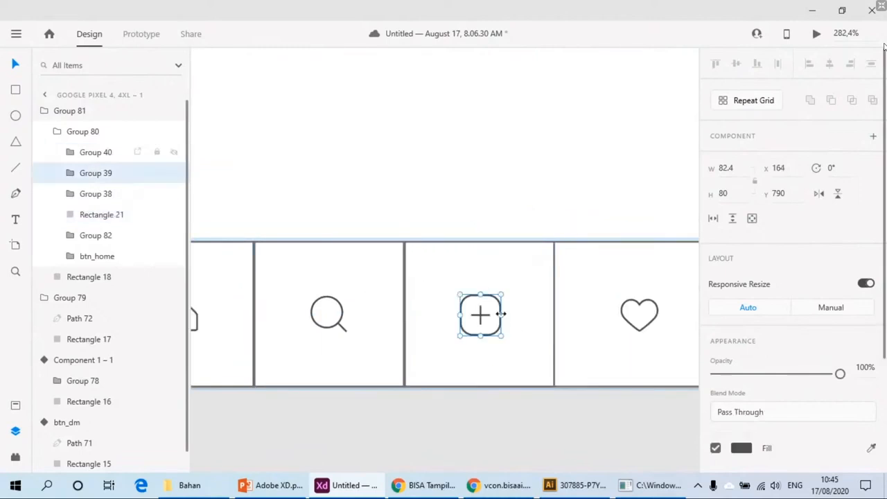
pyautogui.click(832, 64)
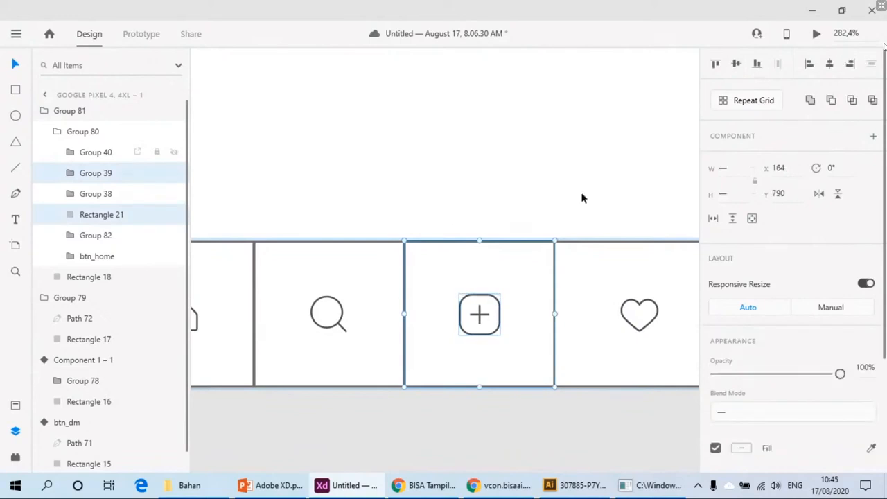
pyautogui.hotkey('ctrl', 'g')
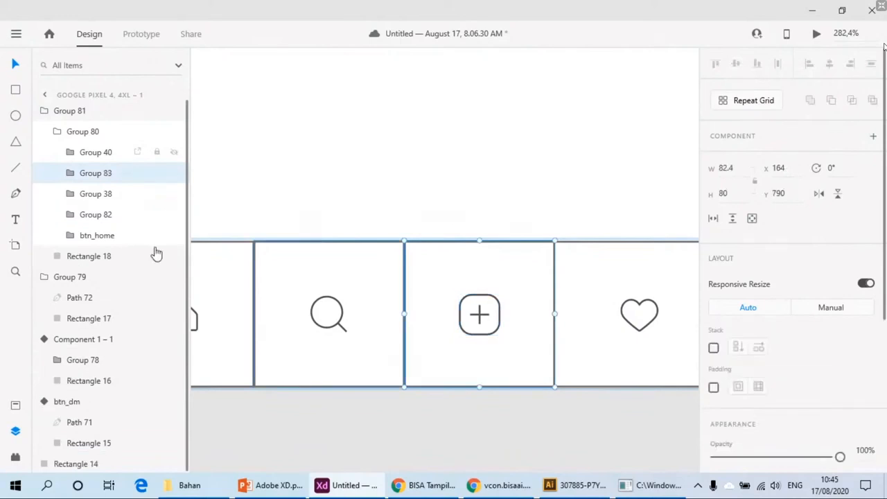
# Step: Paste a button rectangle beside the add-post button at X 246 and send it behind the heart icon
pyautogui.moveTo(540, 340); pyautogui.dragTo(356, 323)
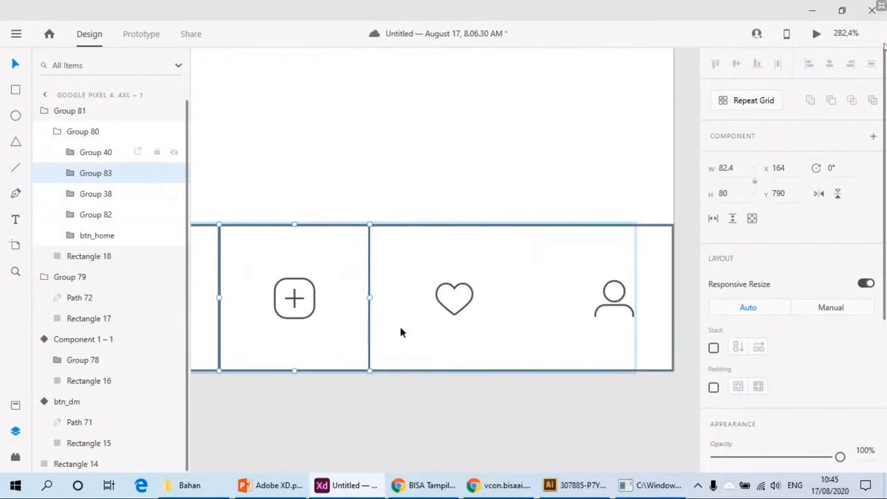
pyautogui.hotkey('ctrl', 'v')
pyautogui.moveTo(434, 229); pyautogui.dragTo(447, 318)
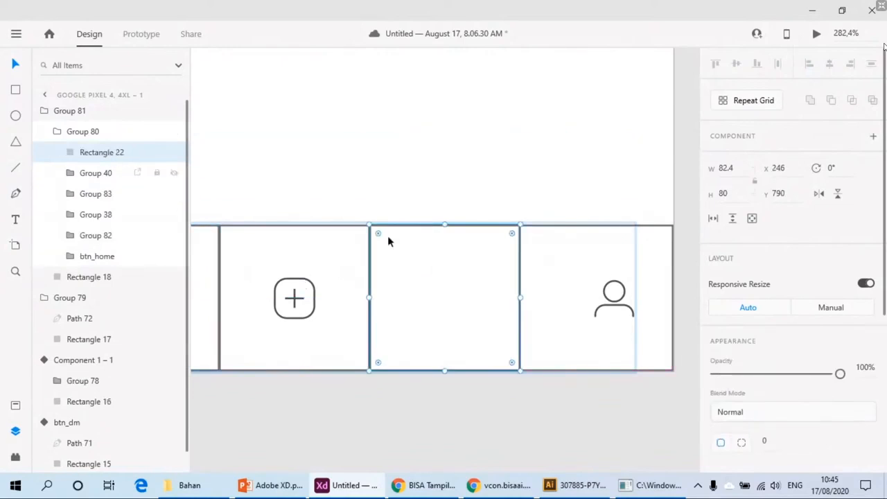
pyautogui.hotkey('ctrl', '[')
pyautogui.hotkey('ctrl', '[')
pyautogui.hotkey('ctrl', '[')
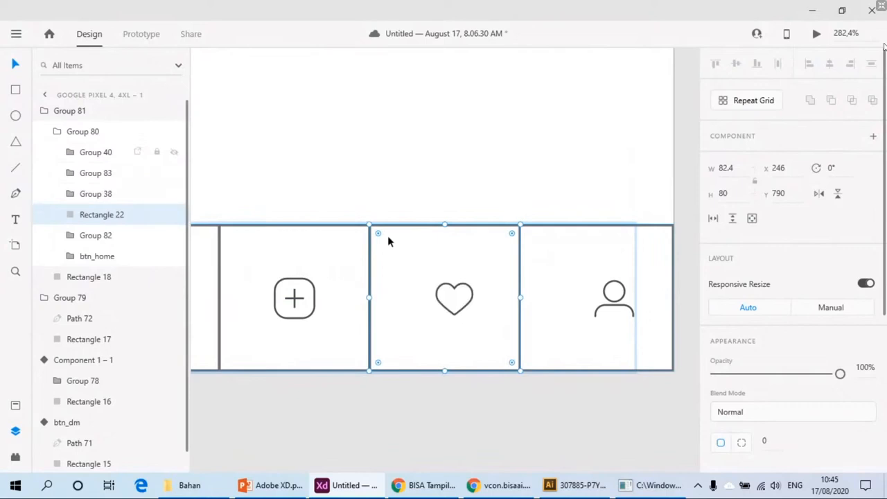
# Step: Center the heart icon on its button rectangle in both directions and group the two
pyautogui.click(467, 306)
pyautogui.keyDown('shift'); pyautogui.click(492, 348); pyautogui.keyUp('shift')
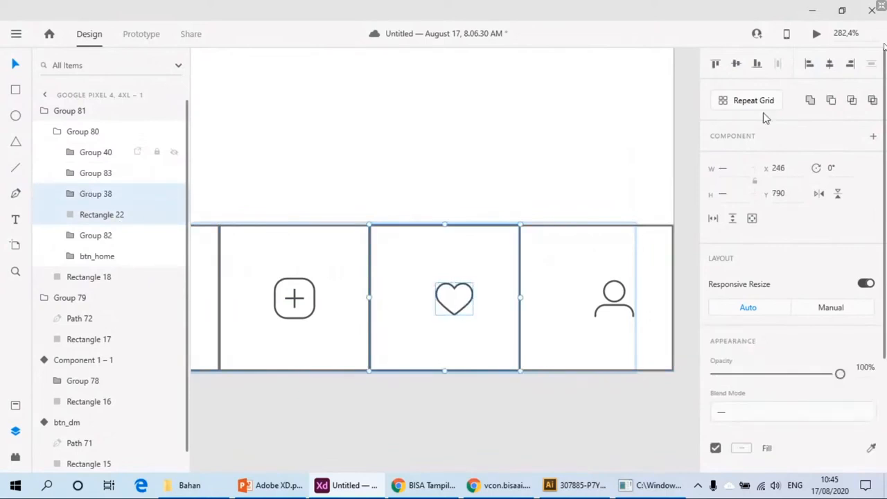
pyautogui.click(829, 63)
pyautogui.click(736, 64)
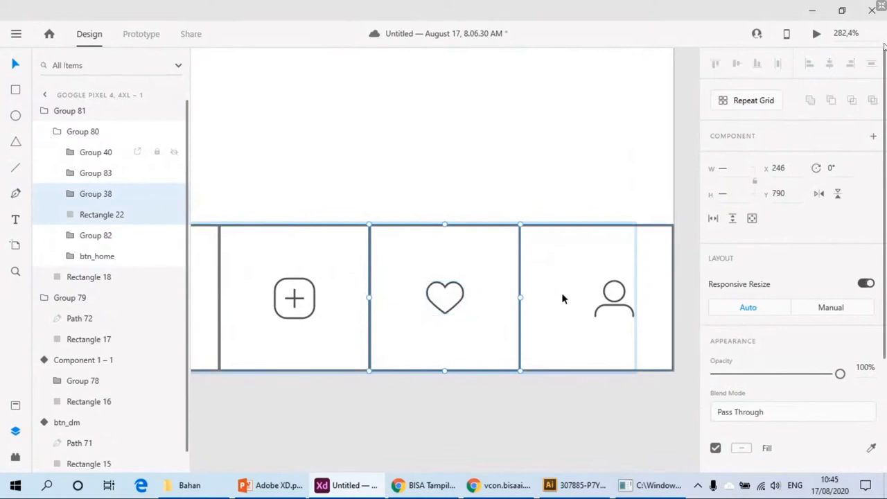
pyautogui.hotkey('ctrl', 'g')
# Step: Paste the last button rectangle beside the heart button at X 328 and send it behind the profile icon
pyautogui.hotkey('ctrl', 'v')
pyautogui.moveTo(452, 303); pyautogui.dragTo(593, 300)
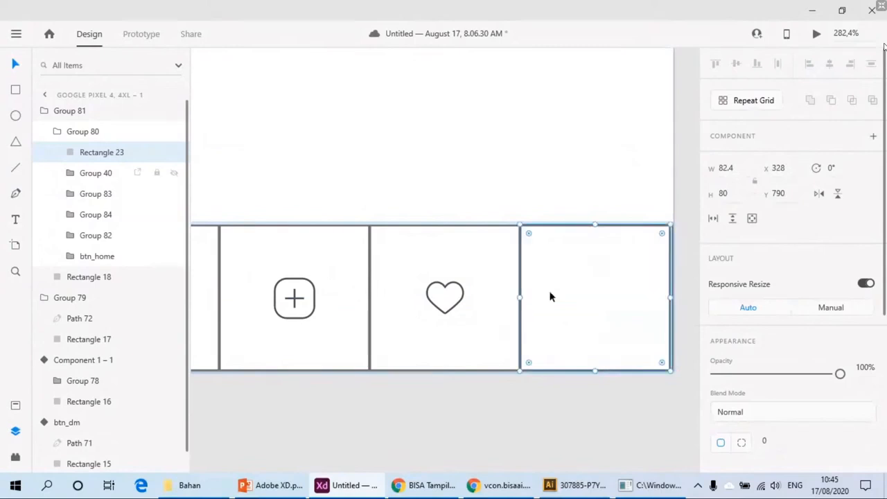
pyautogui.hotkey('ctrl', '[')
pyautogui.hotkey('ctrl', '[')
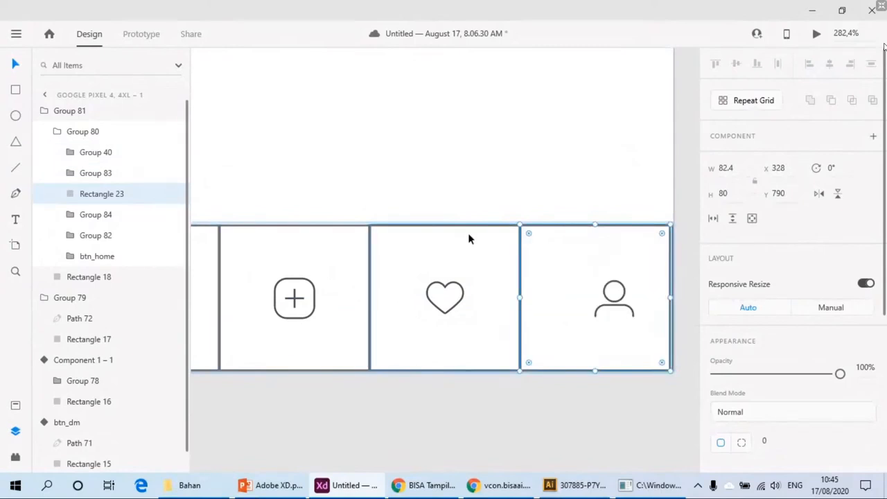
# Step: Center the profile icon on its button rectangle and group the two
pyautogui.keyDown('shift'); pyautogui.click(626, 310); pyautogui.keyUp('shift')
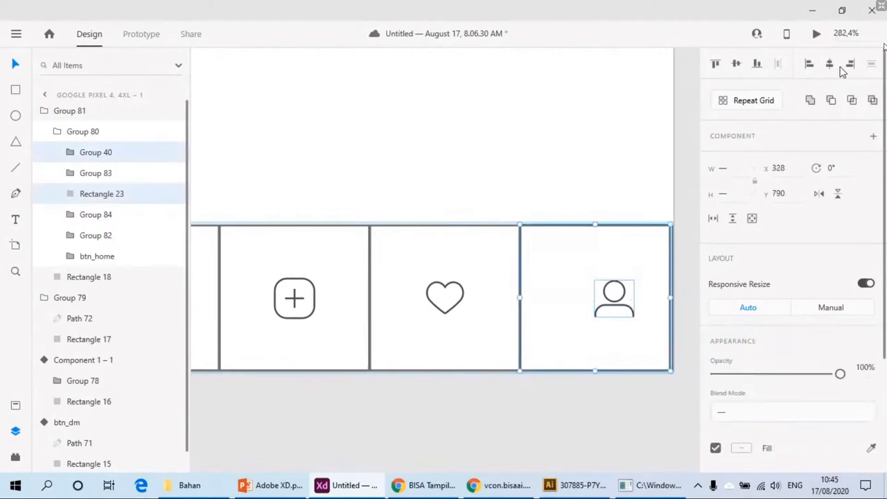
pyautogui.click(832, 65)
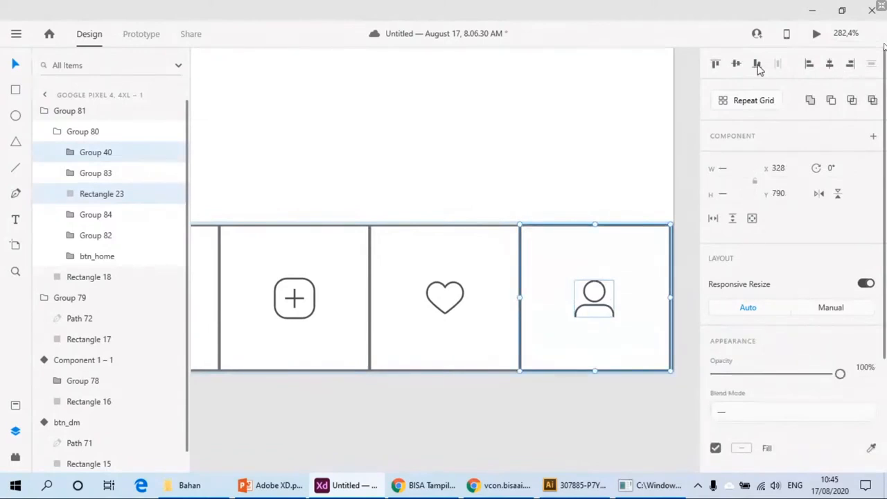
pyautogui.hotkey('ctrl', 'g')
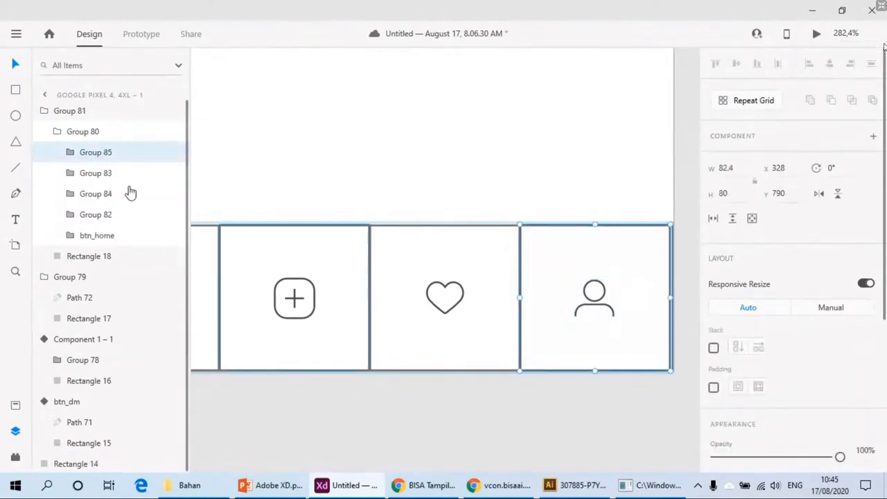
# Step: Expand the five button groups in the layer list to locate the rectangle inside each one
pyautogui.click(86, 262)
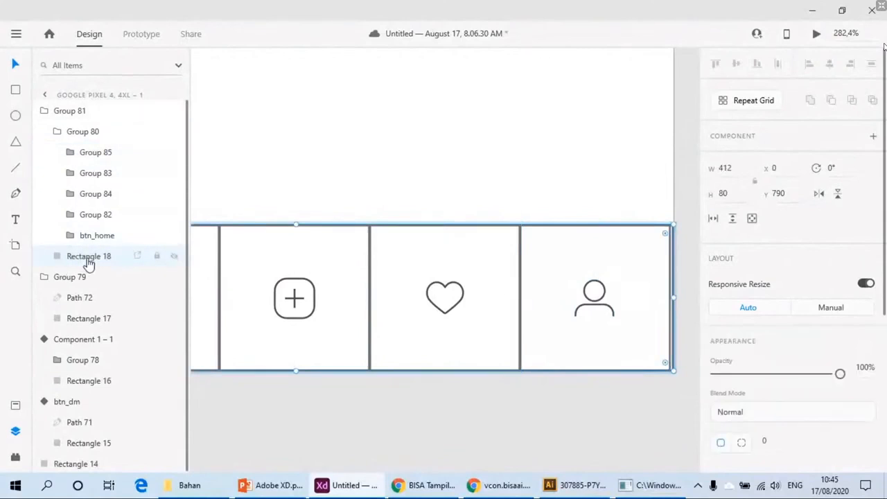
pyautogui.click(70, 153)
pyautogui.click(70, 258)
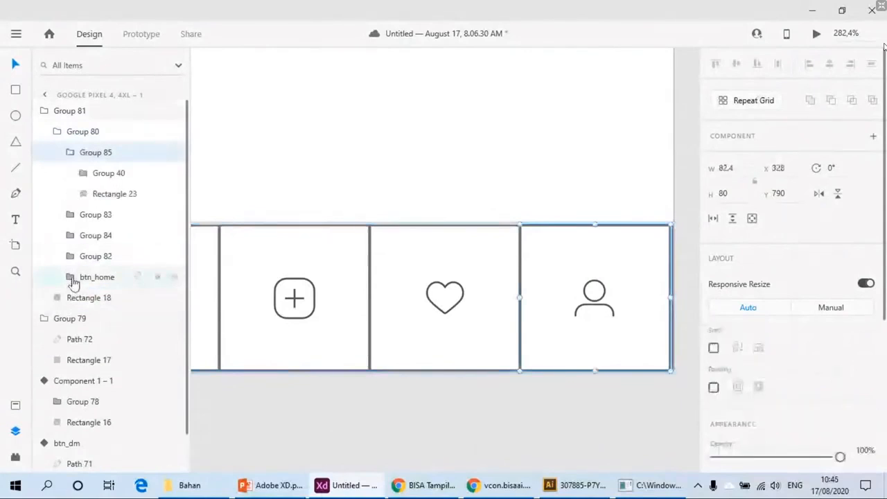
pyautogui.click(70, 278)
pyautogui.click(70, 257)
pyautogui.click(70, 237)
pyautogui.click(70, 215)
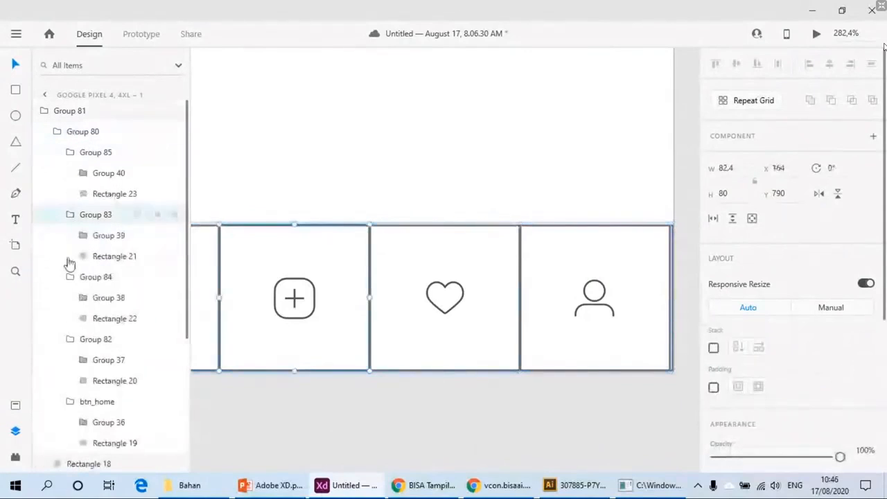
pyautogui.click(115, 194)
pyautogui.scroll(-2, 114, 201)
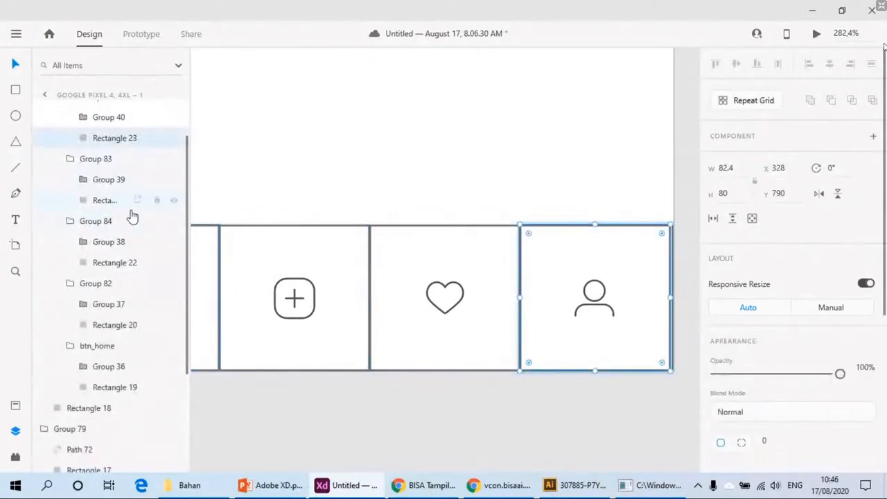
pyautogui.scroll(2, 77, 163)
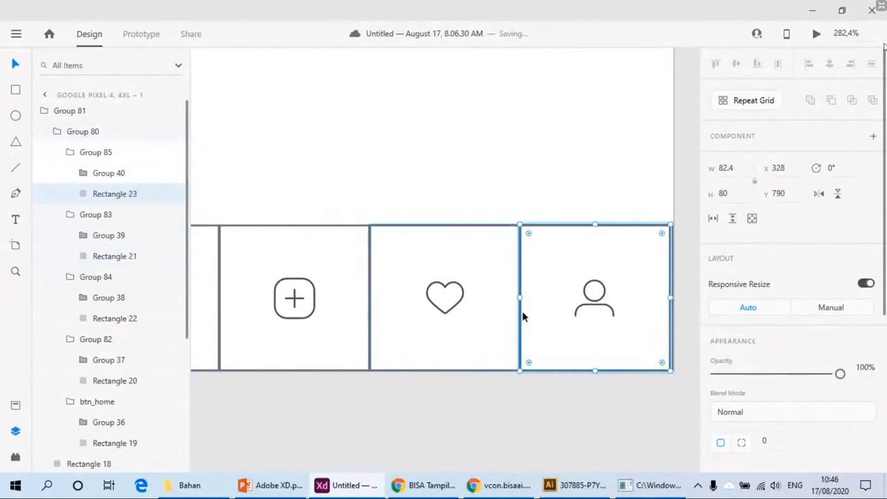
# Step: Select the rectangles of all five navigation buttons together and remove their border
pyautogui.scroll(-3, 589, 367)
pyautogui.click(606, 378)
pyautogui.scroll(-3, 605, 379)
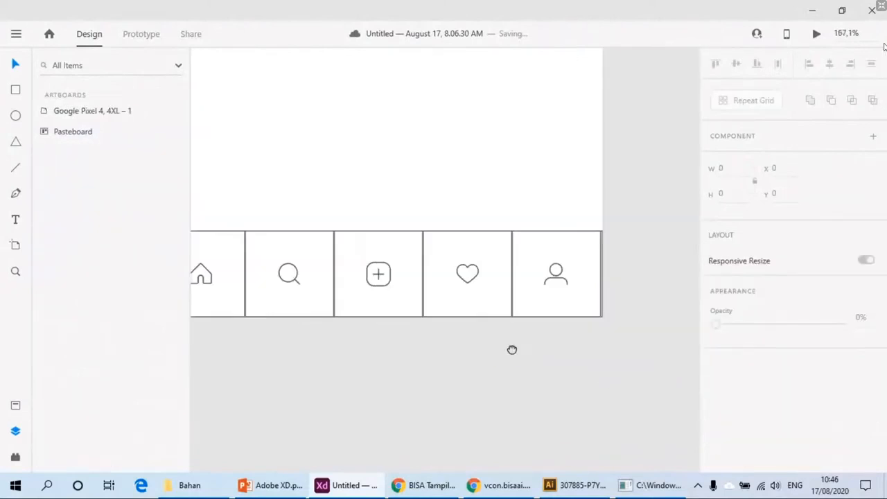
pyautogui.keyDown('ctrl'); pyautogui.click(579, 286); pyautogui.keyUp('ctrl')
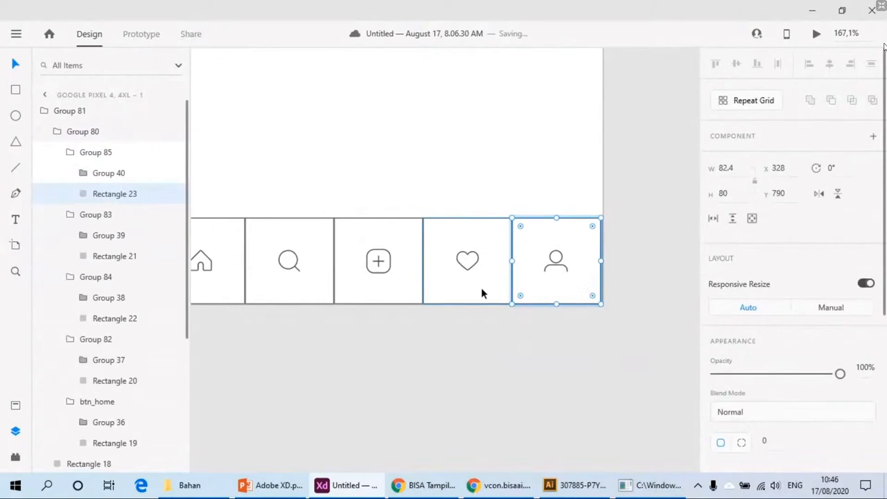
pyautogui.keyDown('ctrl'); pyautogui.click(481, 294); pyautogui.keyUp('ctrl')
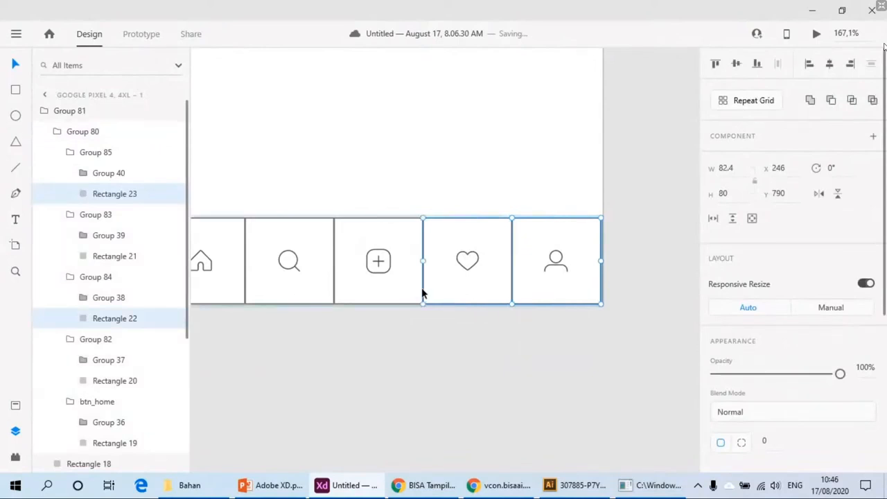
pyautogui.keyDown('ctrl'); pyautogui.click(340, 293); pyautogui.keyUp('ctrl')
pyautogui.keyDown('ctrl'); pyautogui.click(253, 301); pyautogui.keyUp('ctrl')
pyautogui.hscroll(-3, 254, 301)
pyautogui.keyDown('ctrl'); pyautogui.click(406, 295); pyautogui.keyUp('ctrl')
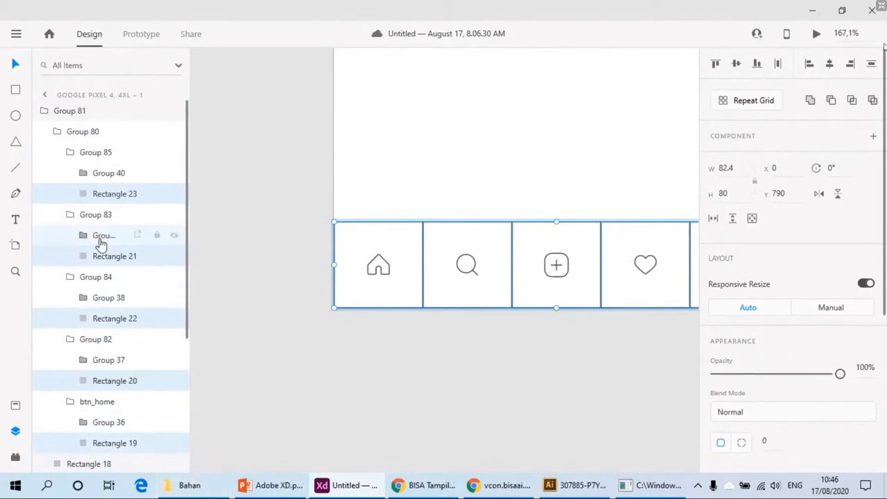
pyautogui.scroll(-3, 875, 394)
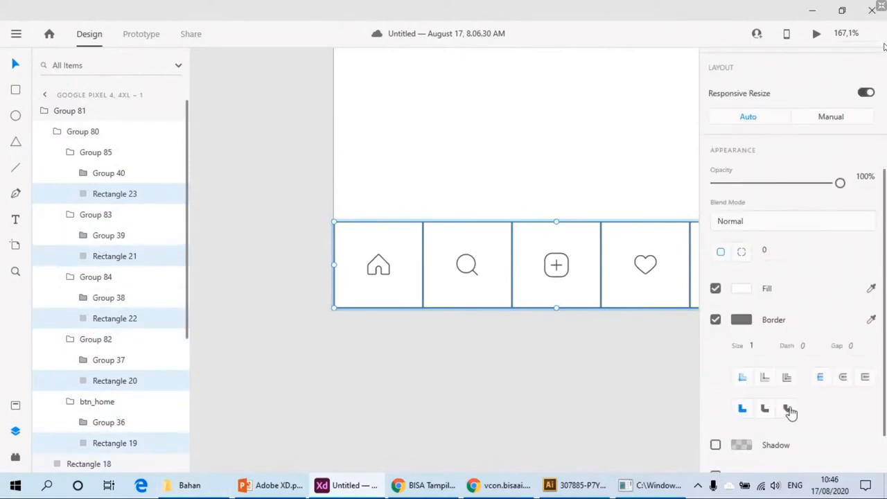
pyautogui.click(715, 323)
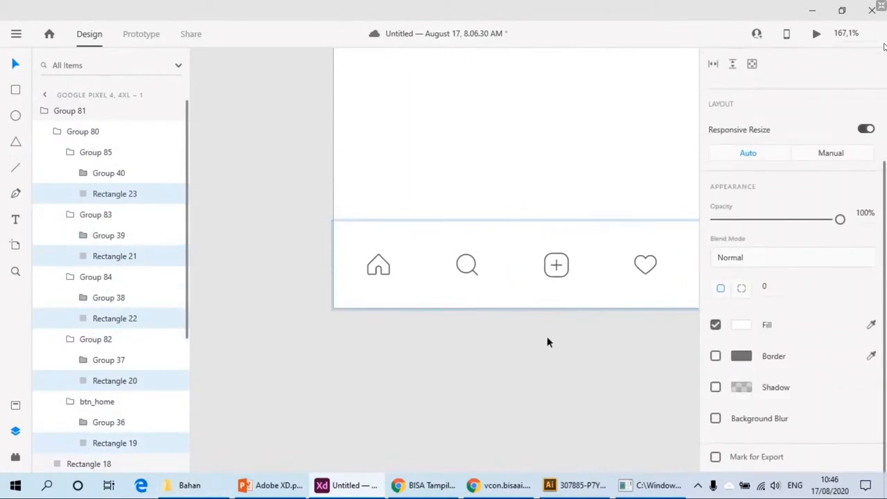
# Step: Collapse the group holding the five buttons and compare the navigation bar with the one in the reference screenshot
pyautogui.click(58, 133)
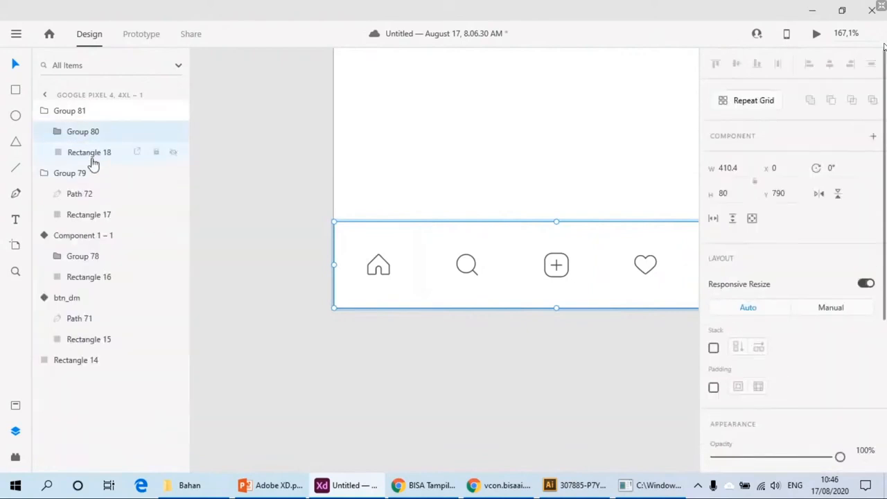
pyautogui.click(90, 153)
pyautogui.click(481, 435)
pyautogui.scroll(-6, 461, 361)
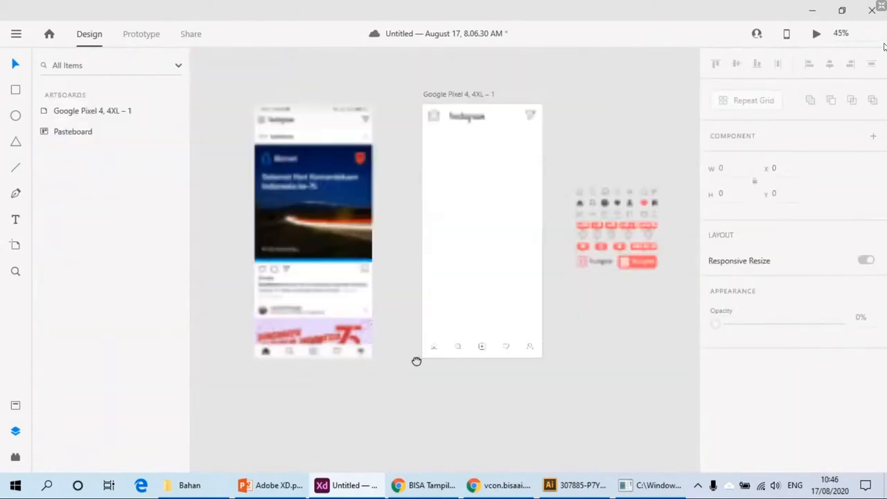
pyautogui.scroll(8, 416, 361)
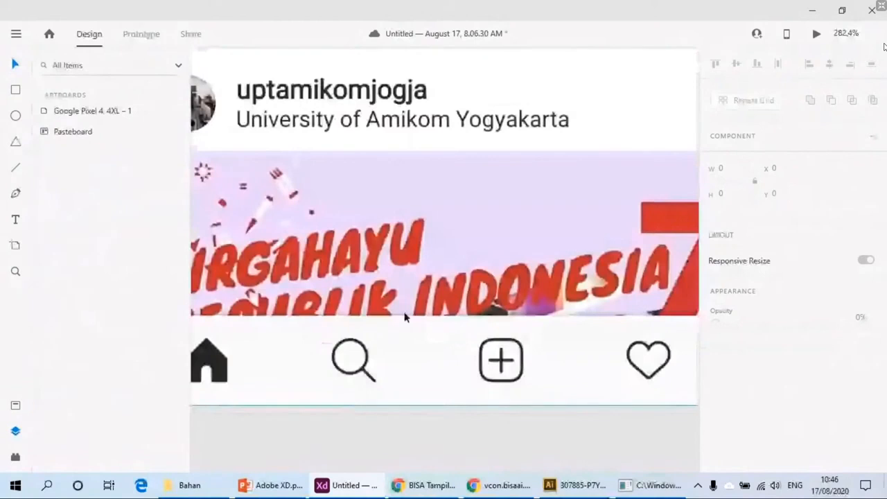
pyautogui.scroll(-6, 360, 308)
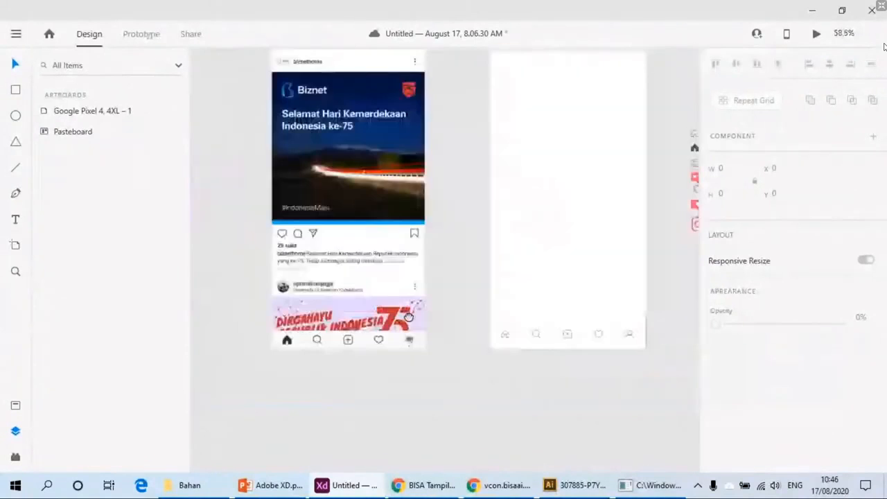
pyautogui.hscroll(2, 550, 340)
pyautogui.scroll(3, 550, 340)
# Step: Set the vertical shadow offset of the navigation bar's background rectangle to -3
pyautogui.click(416, 317)
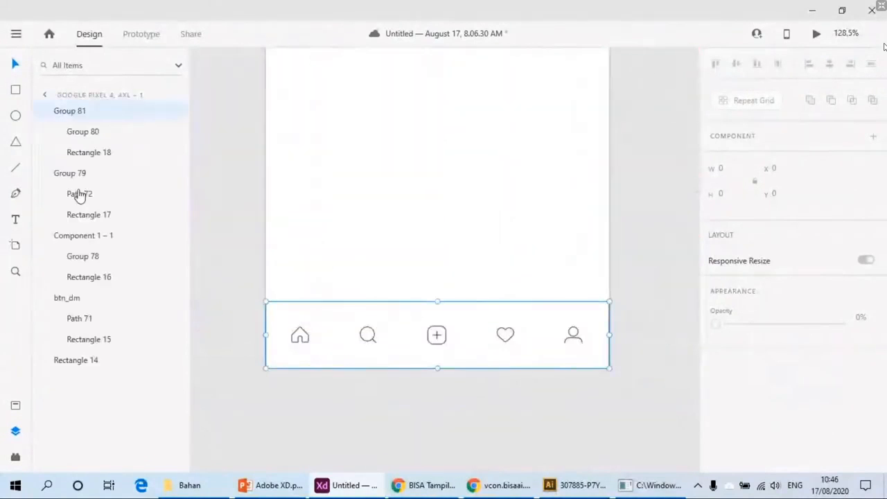
pyautogui.click(76, 155)
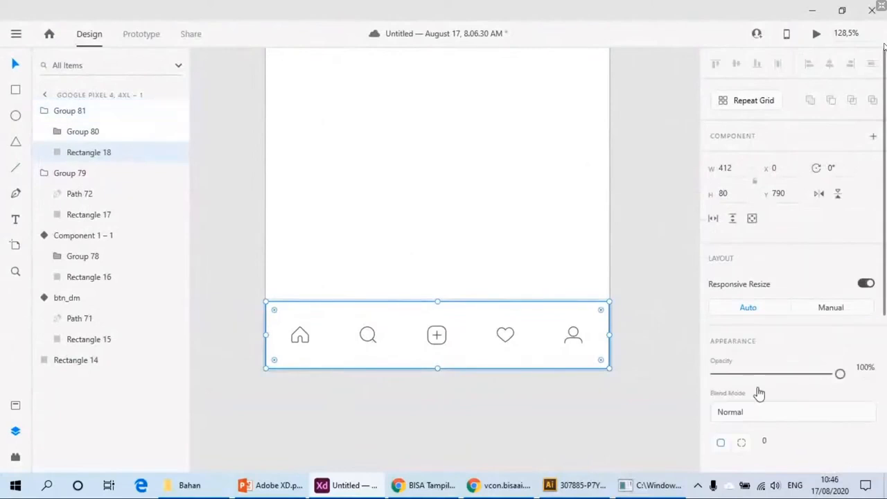
pyautogui.scroll(-3, 759, 393)
pyautogui.click(555, 409)
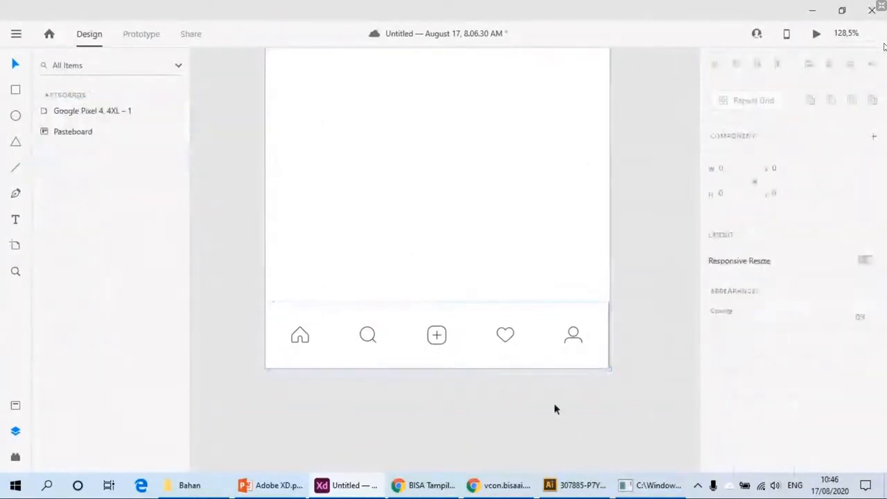
pyautogui.click(609, 360)
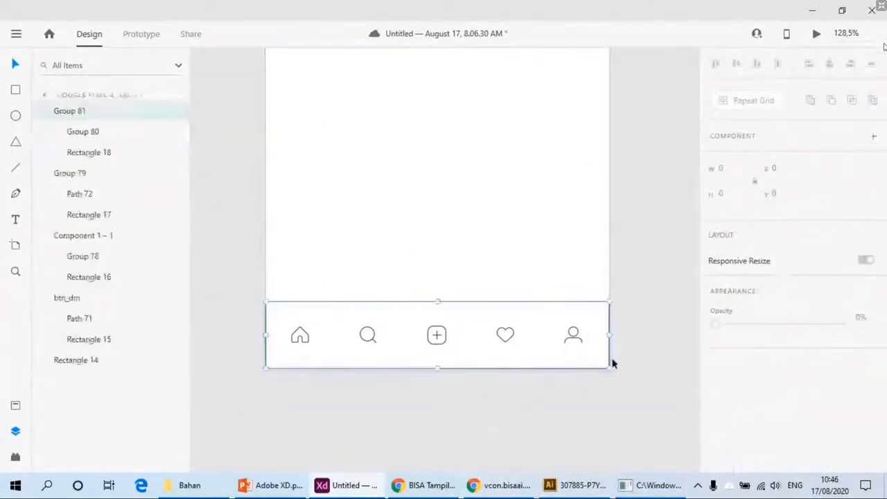
pyautogui.click(90, 154)
pyautogui.scroll(-2, 788, 402)
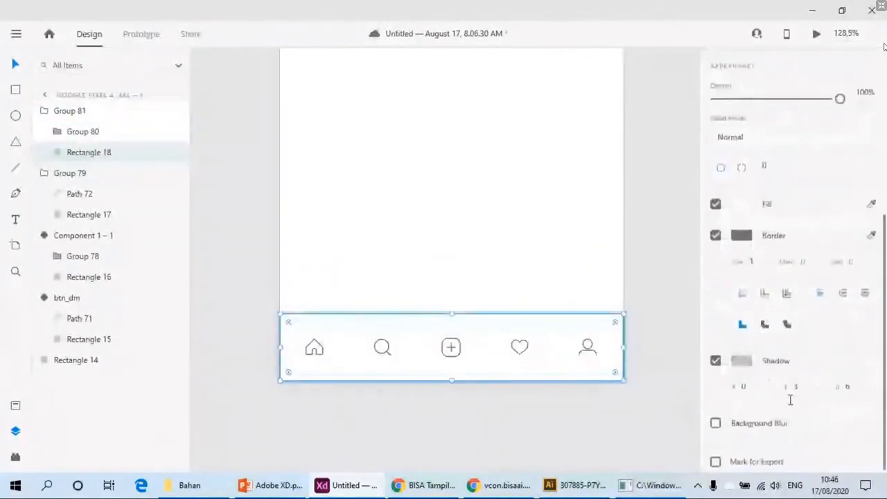
pyautogui.scroll(2, 822, 432)
pyautogui.scroll(-2, 740, 381)
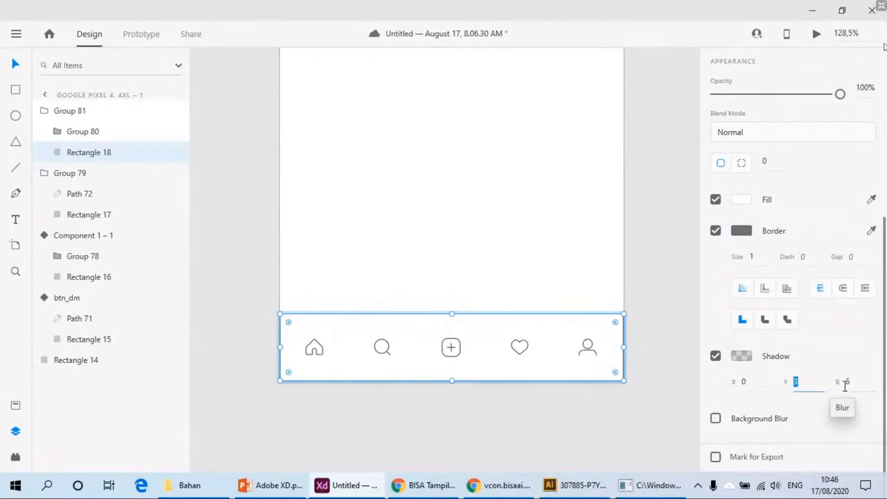
pyautogui.write('-')
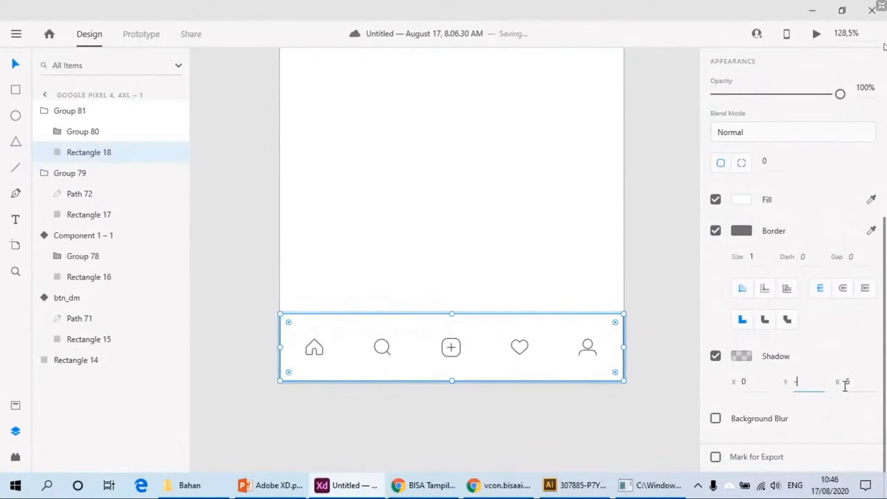
pyautogui.write('3')
pyautogui.press('Return')
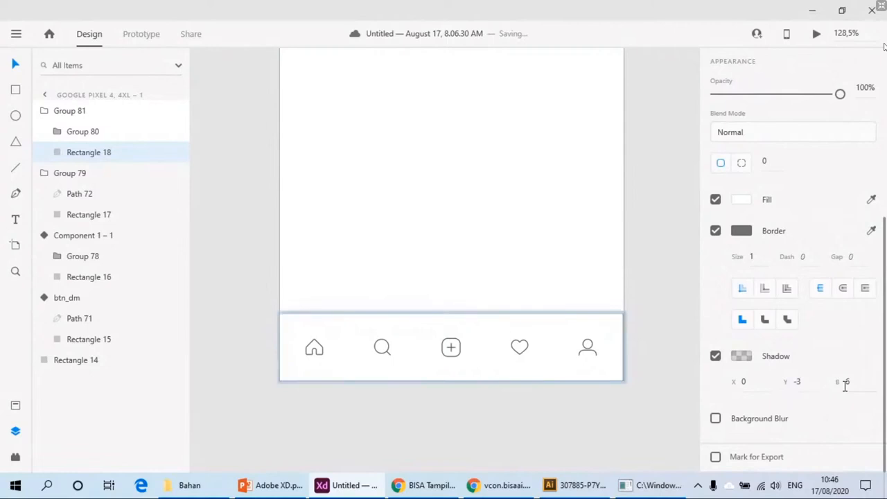
pyautogui.click(667, 370)
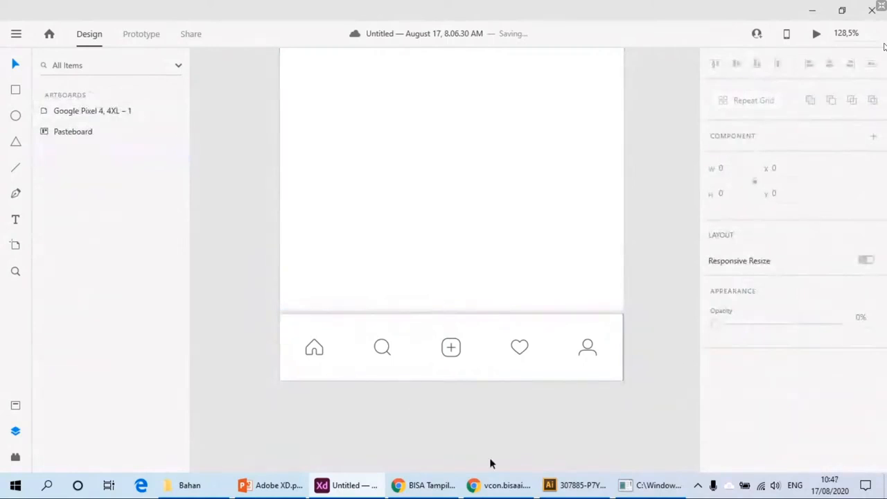
# Step: Set the opacity of the shadow colour on the navigation bar's background rectangle to 30%
pyautogui.click(537, 339)
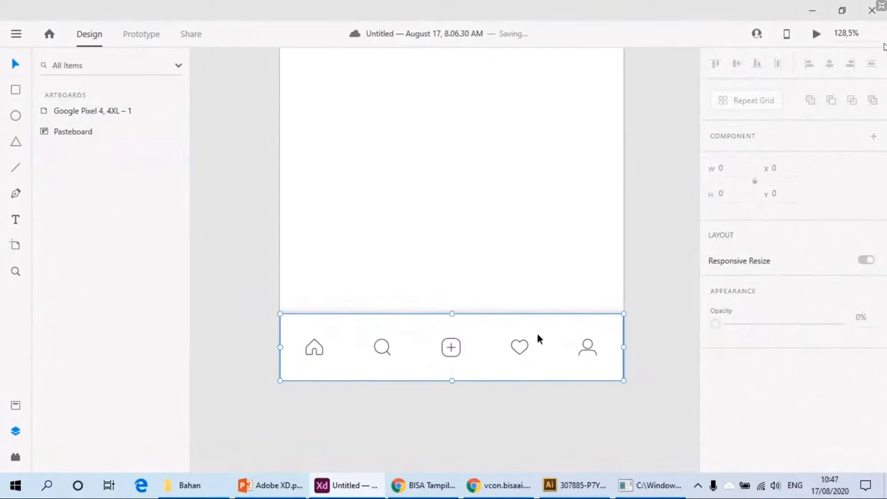
pyautogui.click(74, 152)
pyautogui.scroll(-5, 776, 363)
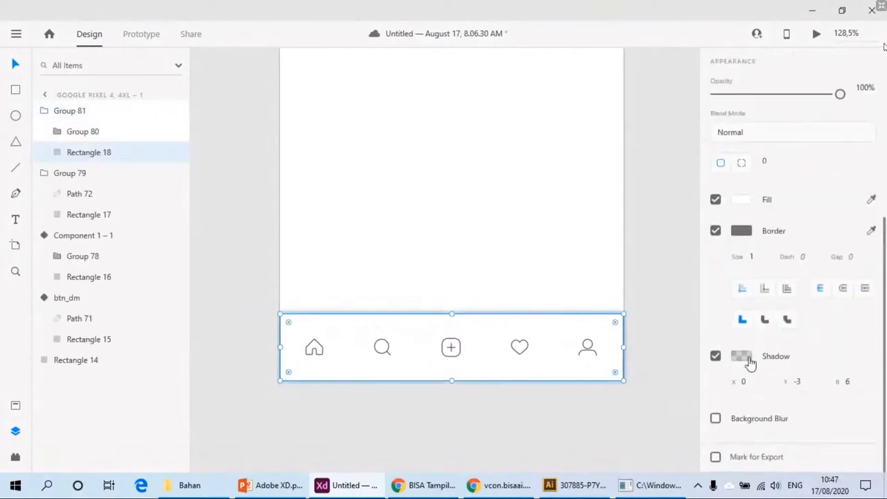
pyautogui.click(749, 362)
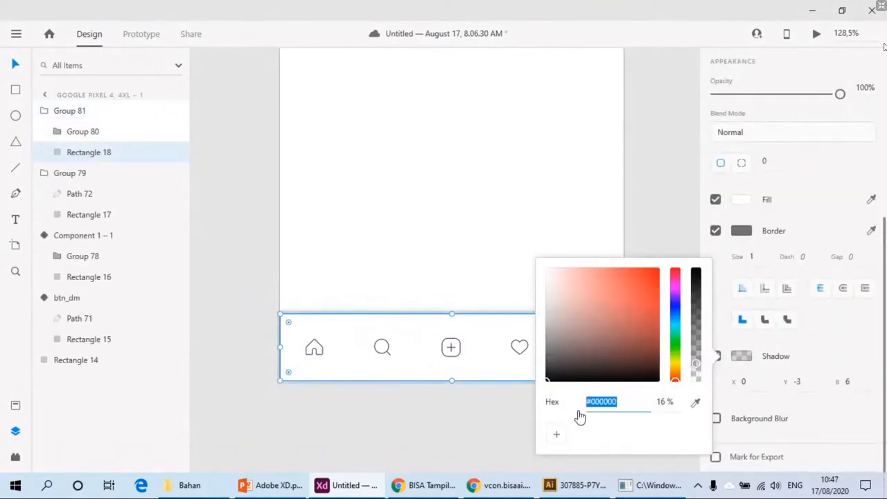
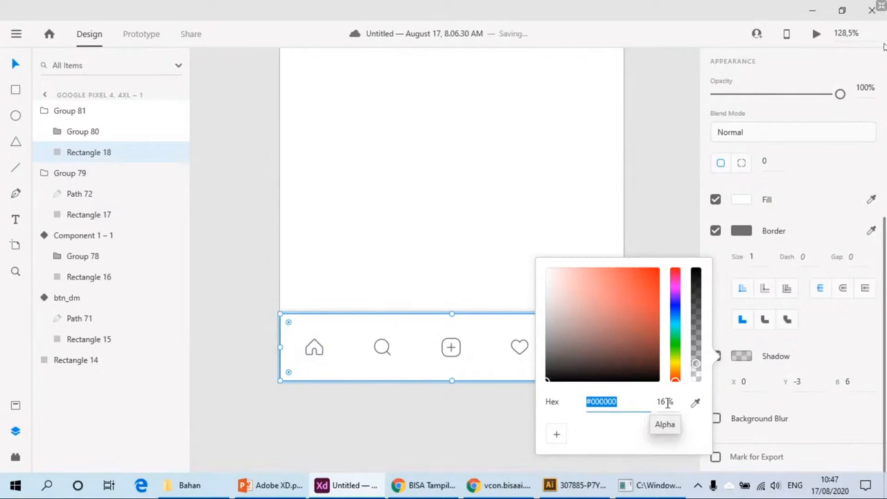
pyautogui.click(666, 402)
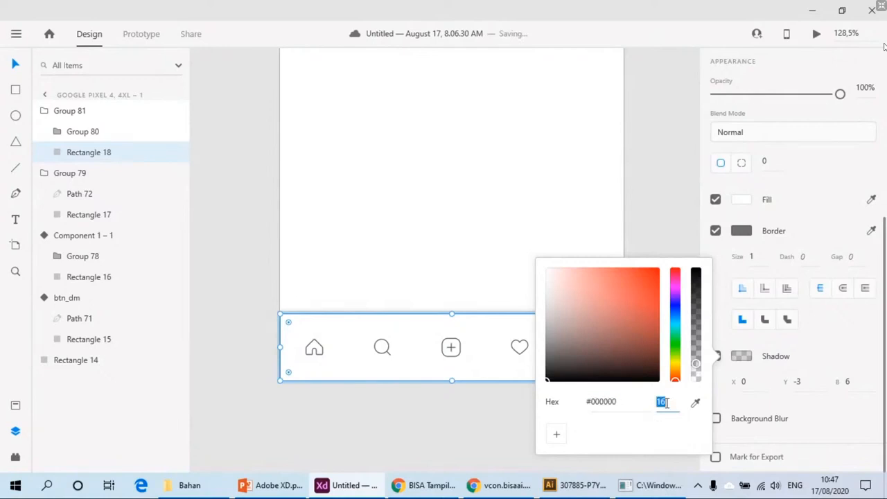
pyautogui.write('30')
pyautogui.press('Return')
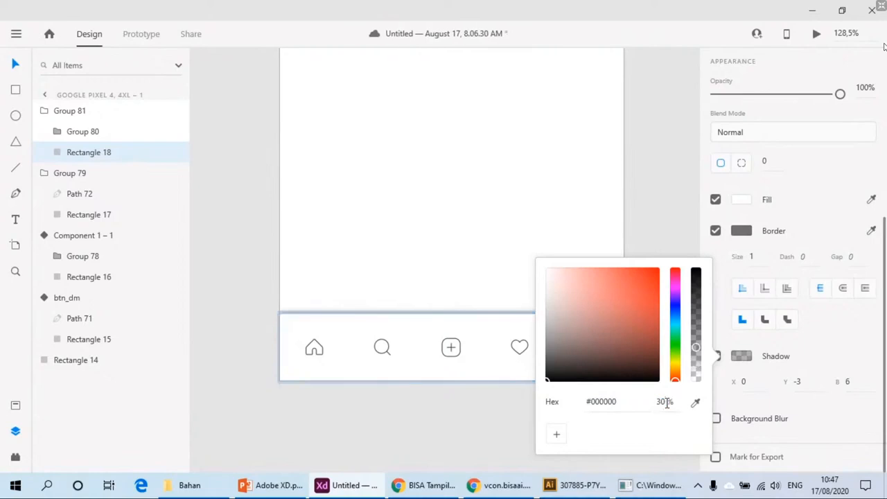
pyautogui.click(663, 214)
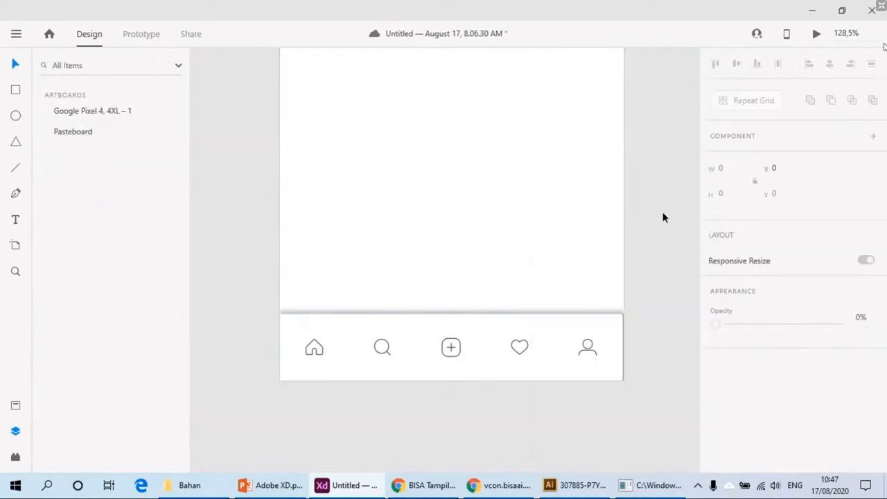
# Step: Remove the border from the navigation bar's background rectangle
pyautogui.click(551, 336)
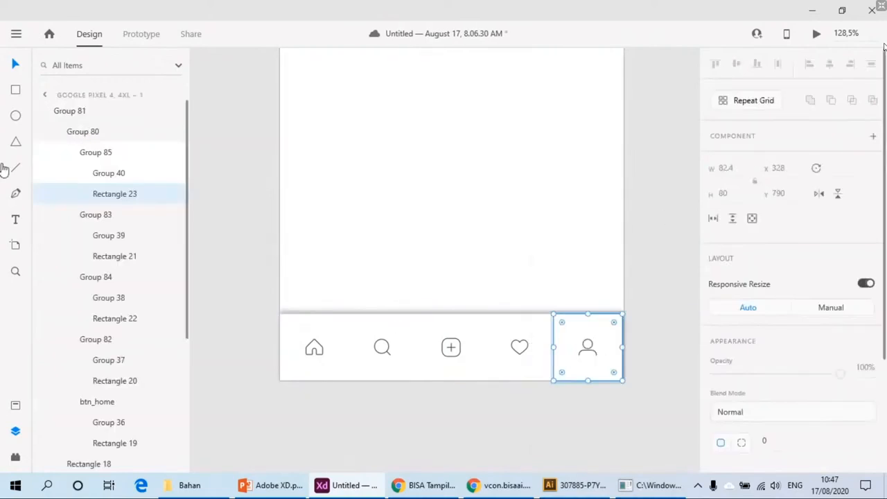
pyautogui.click(59, 139)
pyautogui.click(65, 152)
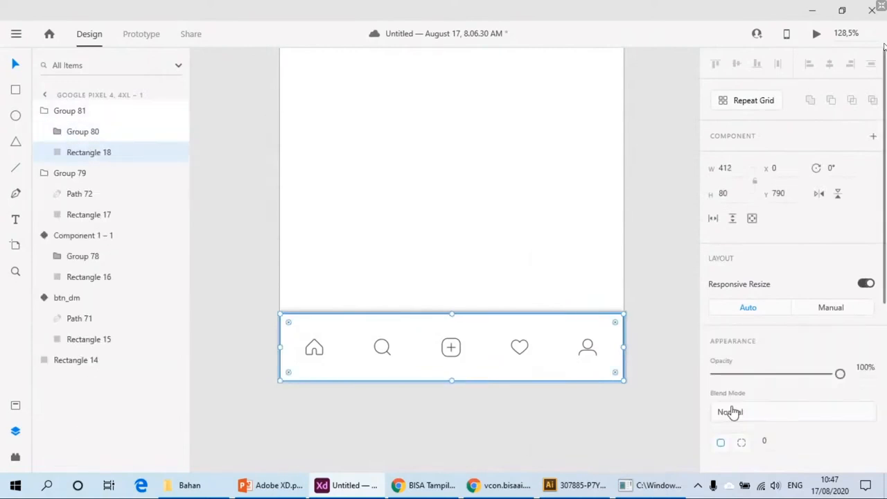
pyautogui.scroll(-3, 778, 347)
pyautogui.click(743, 321)
pyautogui.click(786, 305)
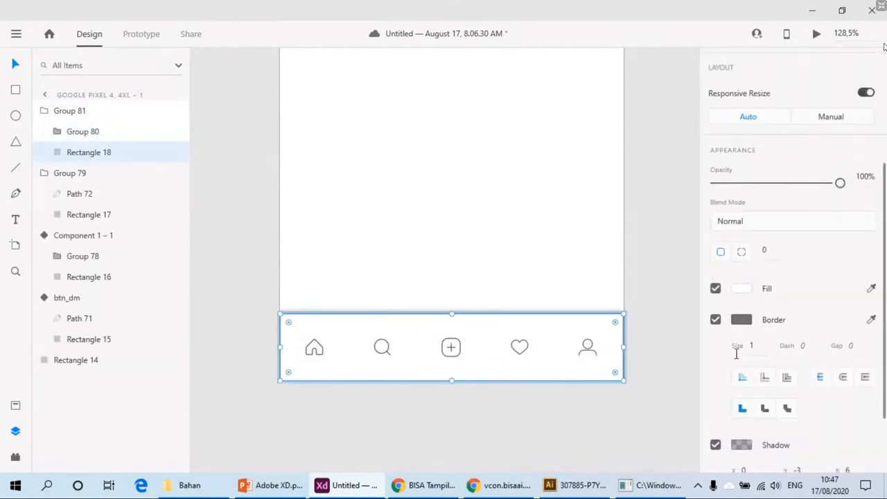
pyautogui.scroll(-2, 720, 434)
pyautogui.click(716, 231)
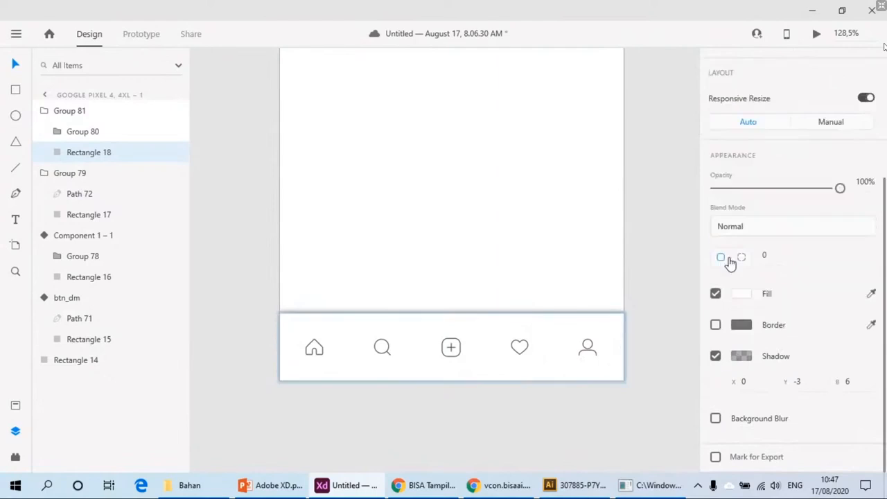
# Step: Lower the navigation bar background's shadow colour opacity to 15%
pyautogui.click(744, 357)
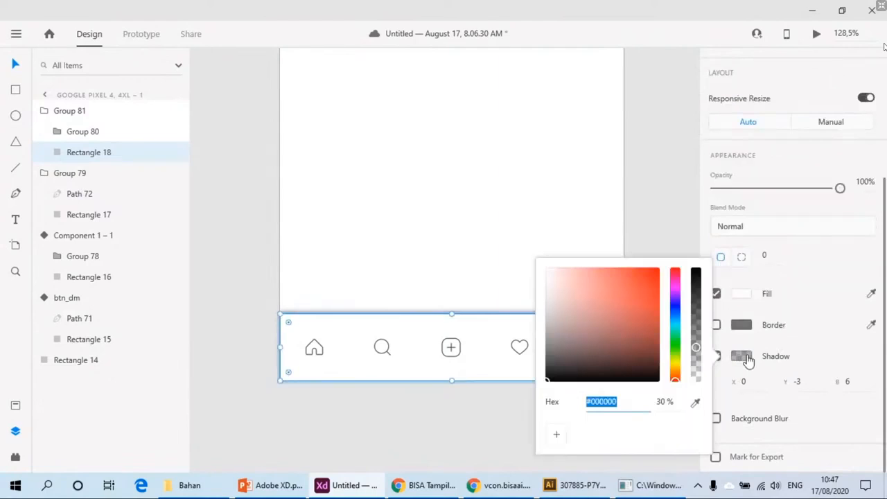
pyautogui.click(663, 401)
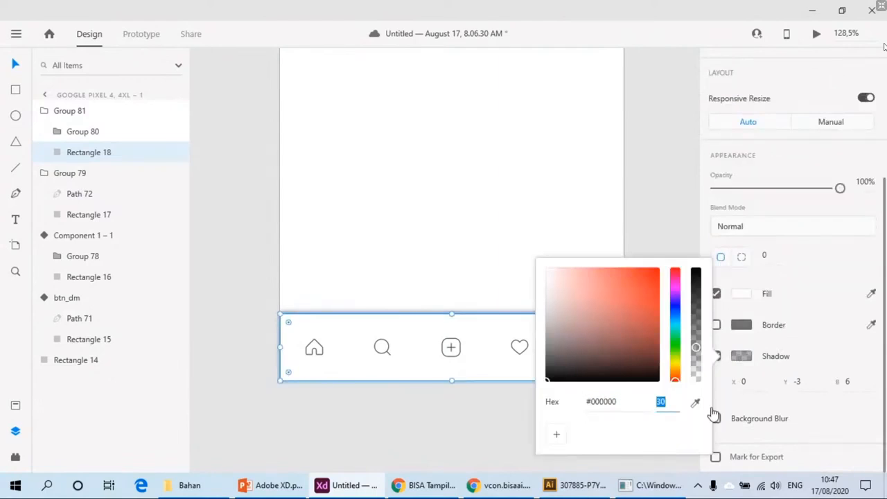
pyautogui.write('15\\')
pyautogui.press('BackSpace')
pyautogui.press('Return')
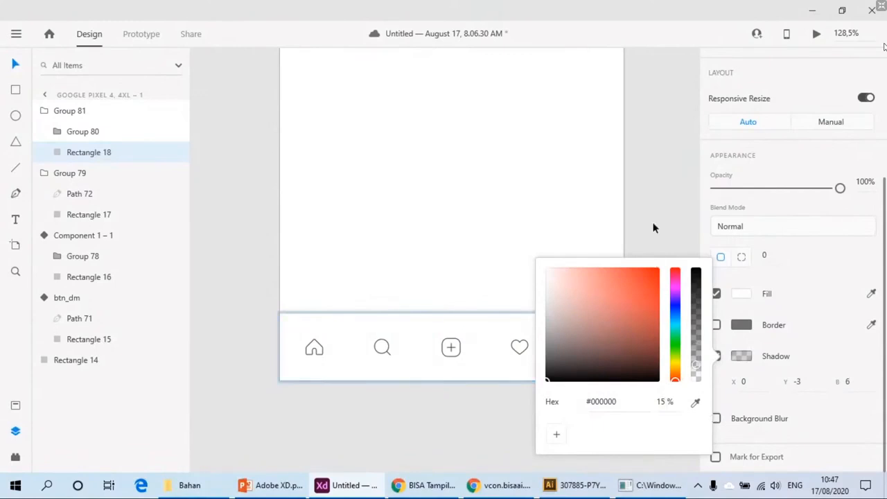
pyautogui.click(654, 226)
pyautogui.scroll(-5, 638, 294)
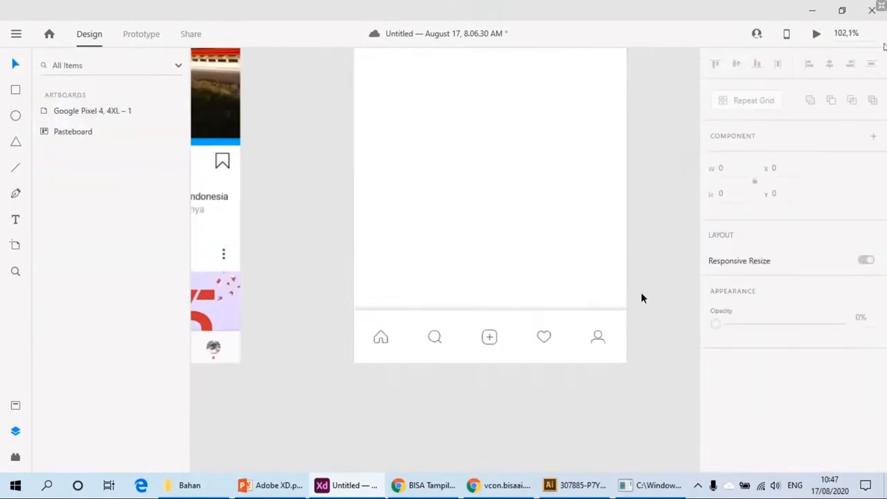
pyautogui.moveTo(596, 326); pyautogui.dragTo(527, 382)
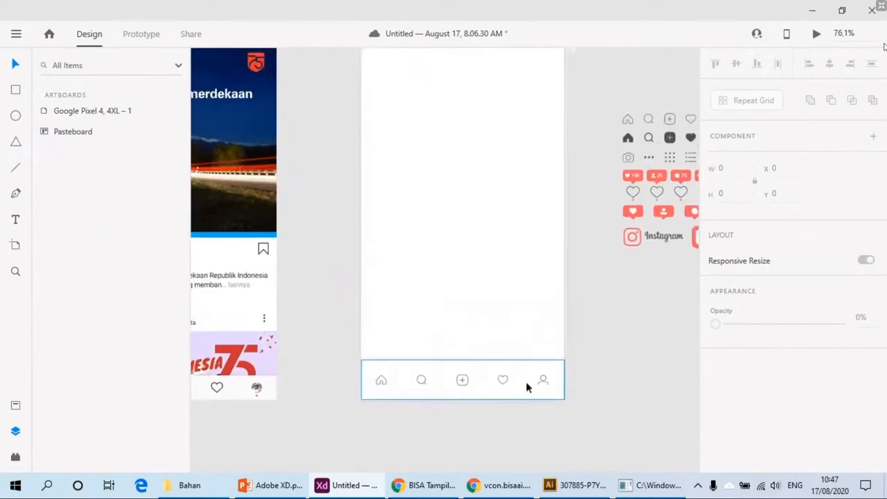
pyautogui.scroll(-8, 554, 381)
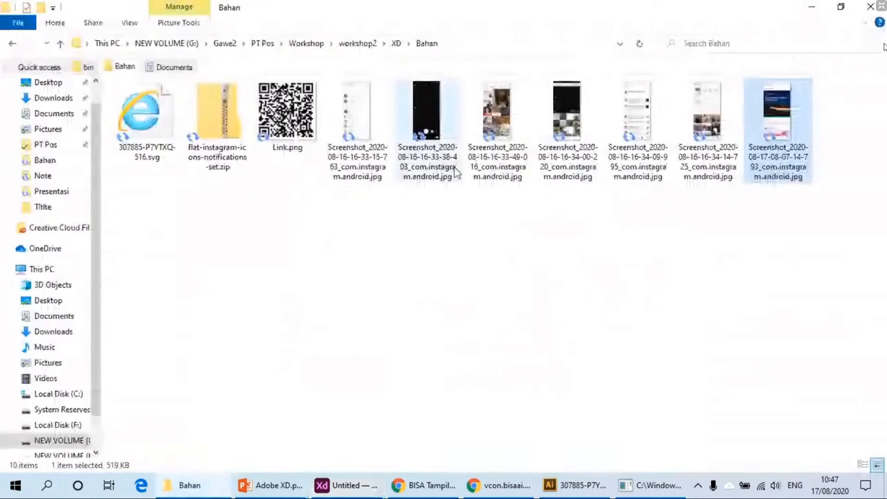
# Step: Look through the reference Instagram screenshots in the Bahan folder to examine which screens the navigation icons belong to
pyautogui.doubleClick(366, 132)
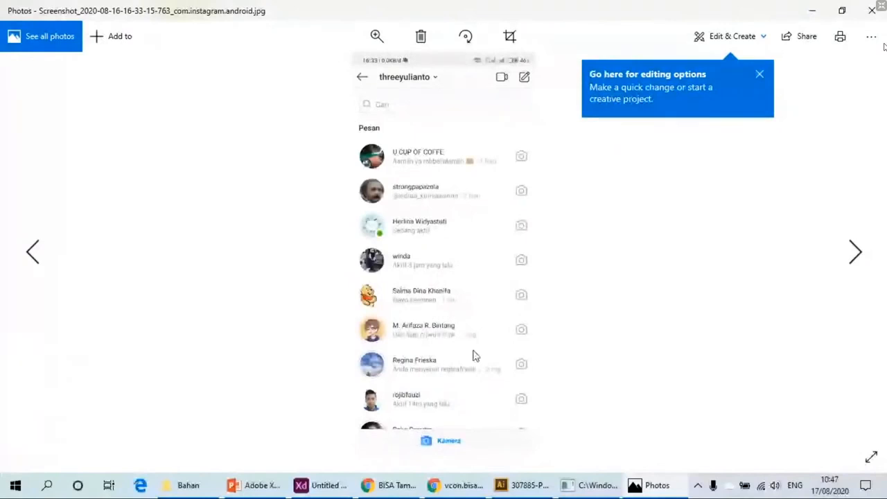
pyautogui.press('Right')
pyautogui.press('Right')
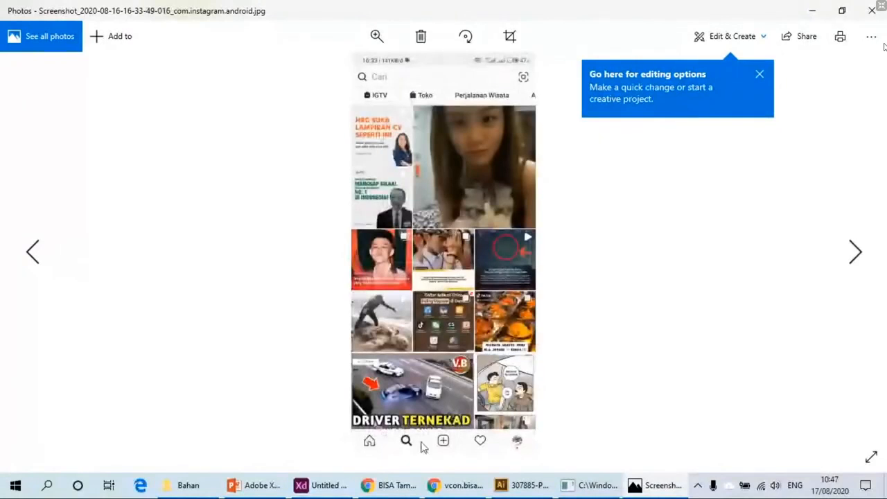
pyautogui.press('Right')
pyautogui.press('Right')
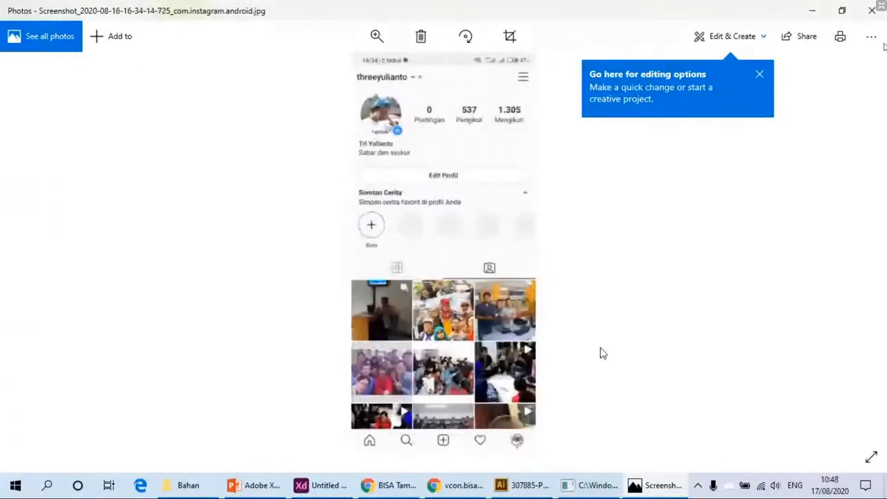
pyautogui.hotkey('alt', 'F4')
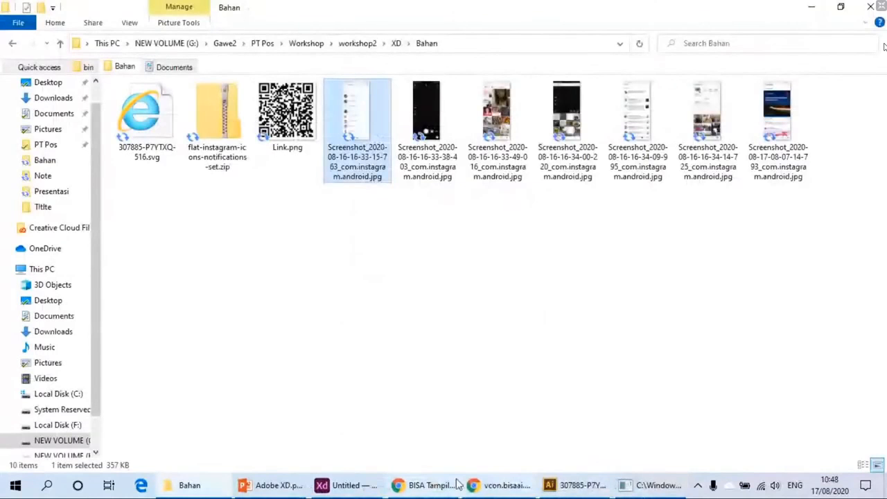
# Step: Return to Adobe XD, expand the group holding the navigation buttons and collapse each of the five button groups inside it
pyautogui.click(347, 485)
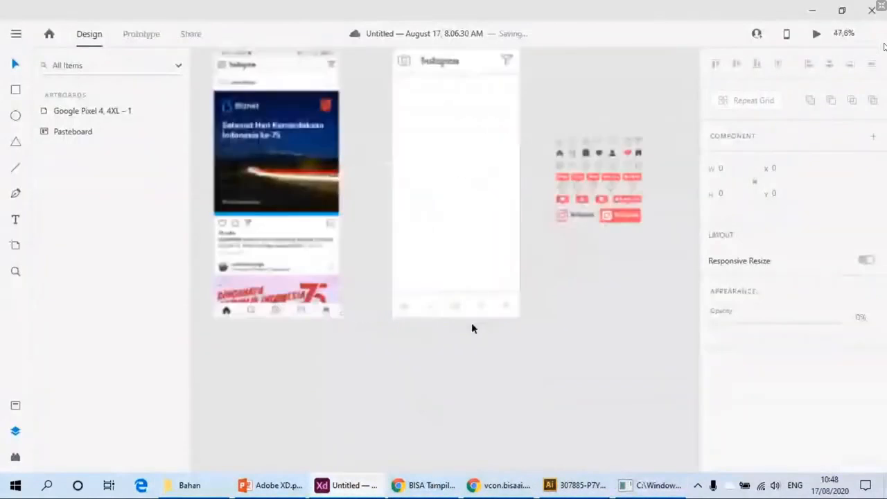
pyautogui.scroll(3, 427, 315)
pyautogui.click(381, 300)
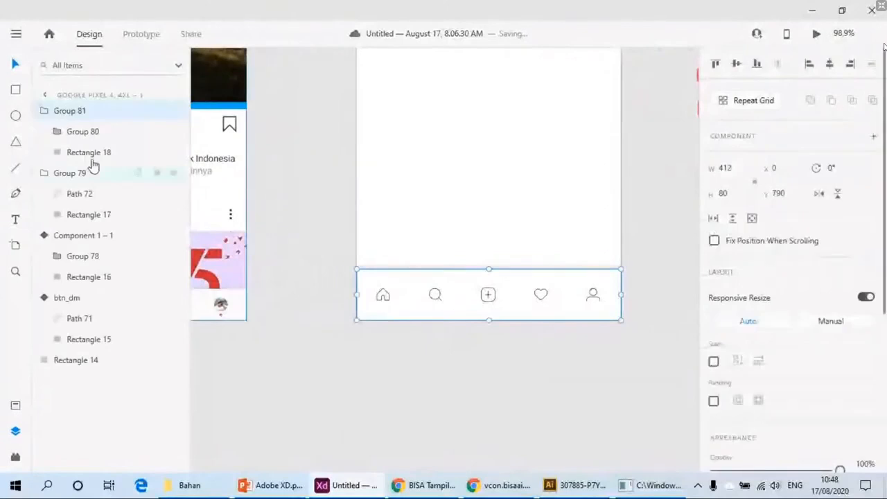
pyautogui.click(82, 132)
pyautogui.click(70, 154)
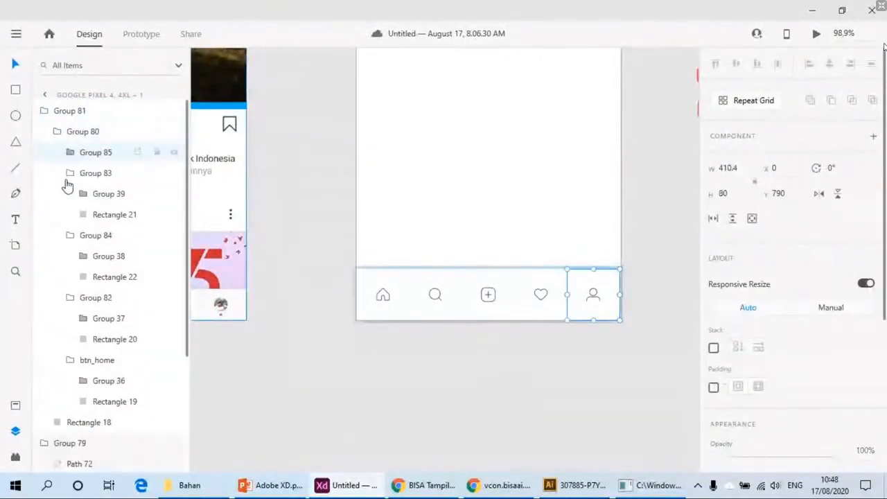
pyautogui.click(69, 173)
pyautogui.click(70, 194)
pyautogui.click(71, 217)
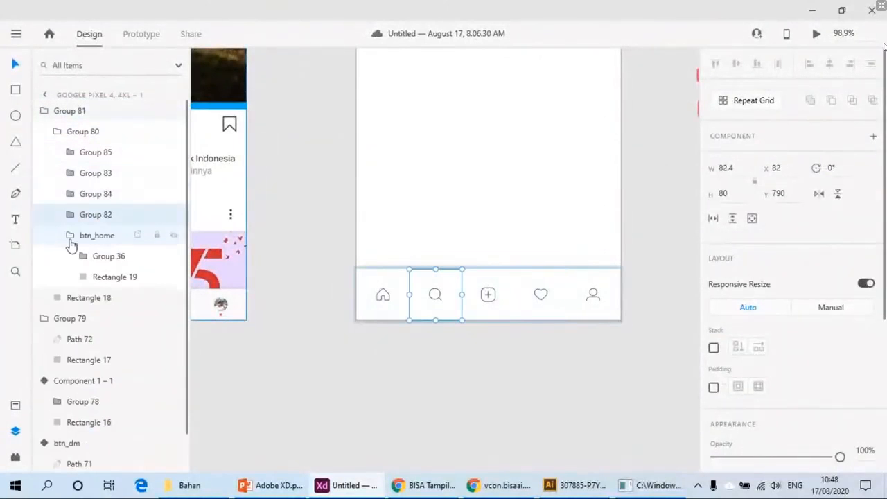
pyautogui.click(69, 236)
# Step: Rename the magnifier icon's group btn_search and the heart icon's group btn_love
pyautogui.doubleClick(99, 214)
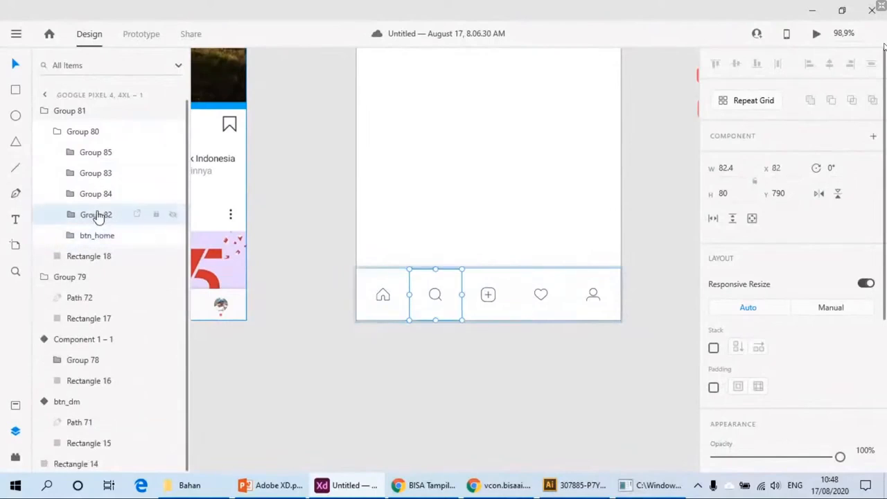
pyautogui.write('btn')
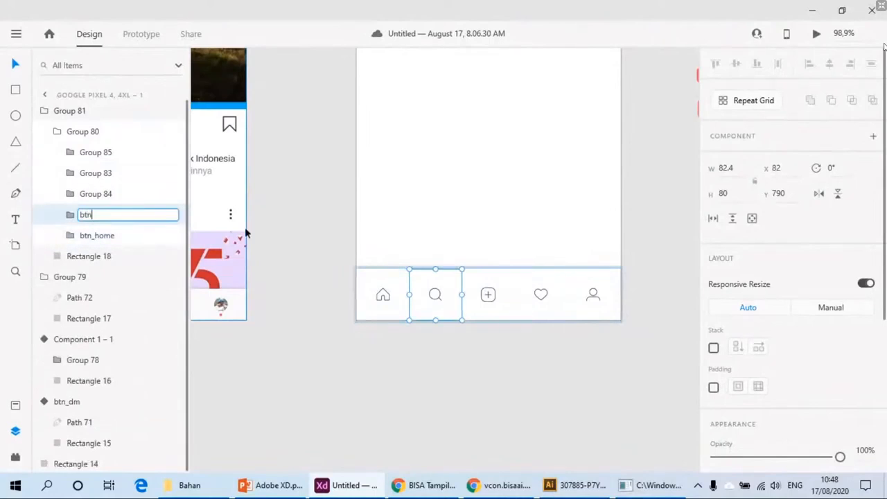
pyautogui.write('_search')
pyautogui.press('Return')
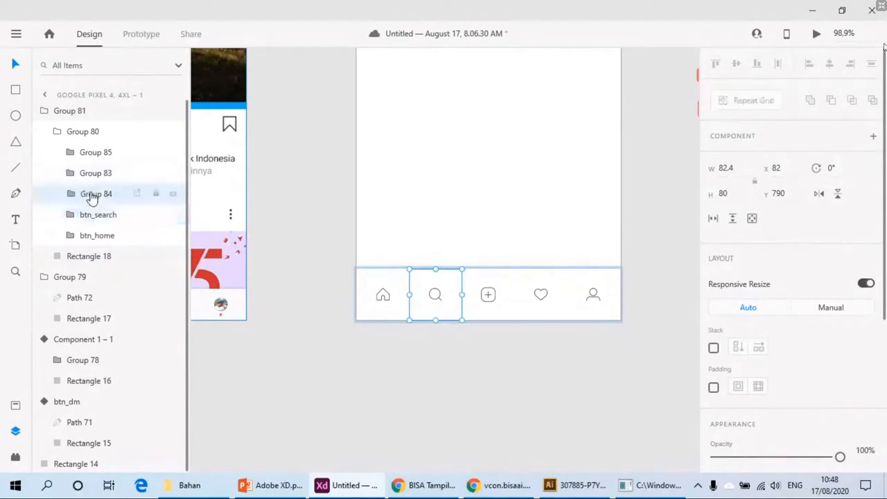
pyautogui.doubleClick(93, 195)
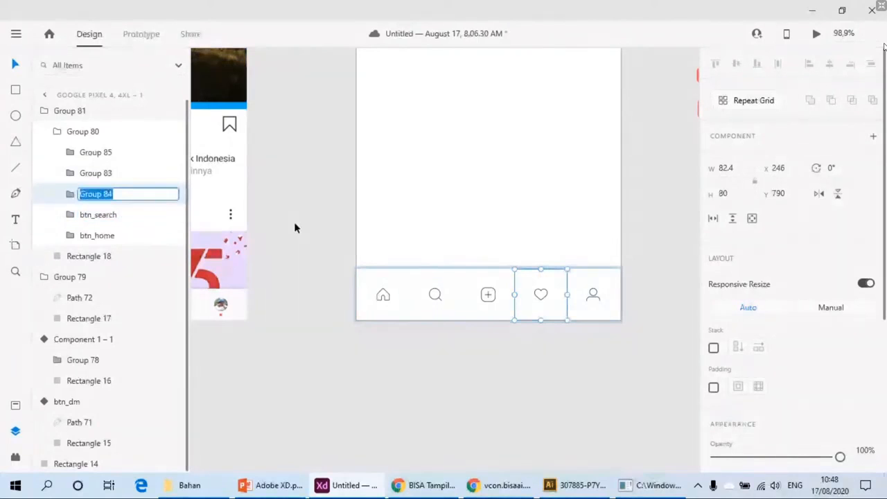
pyautogui.write('btn_lov')
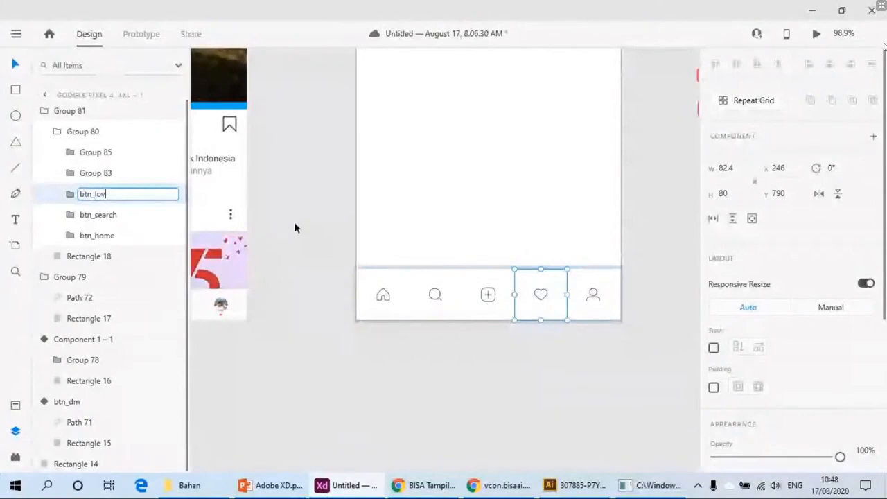
pyautogui.write('e')
pyautogui.press('Return')
# Step: Rename the plus icon's group btn_add and the profile icon's group btn_akun
pyautogui.doubleClick(104, 175)
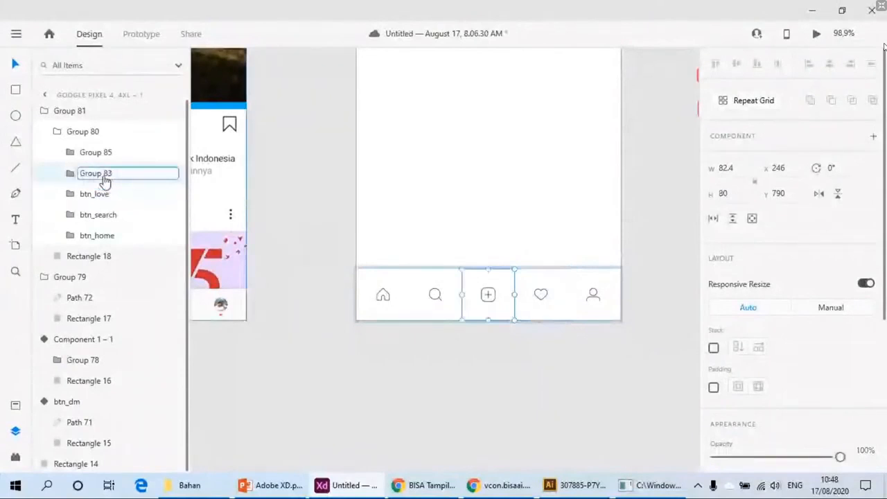
pyautogui.write('btn')
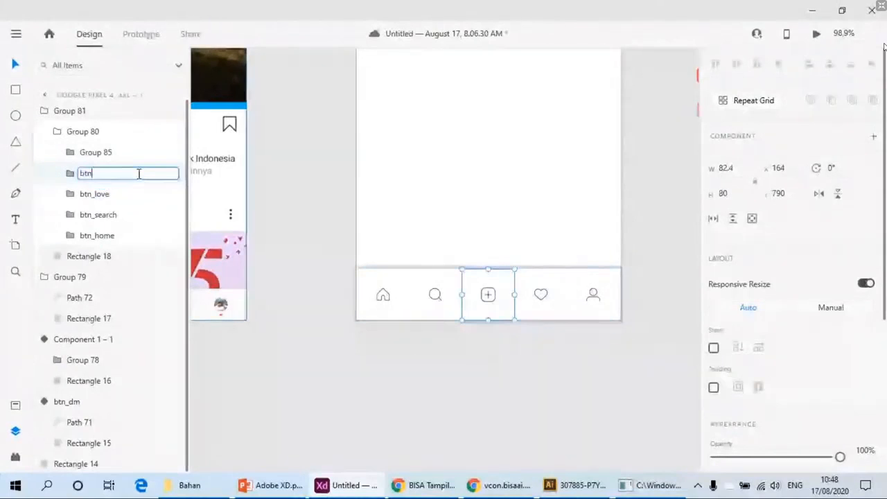
pyautogui.write('_add')
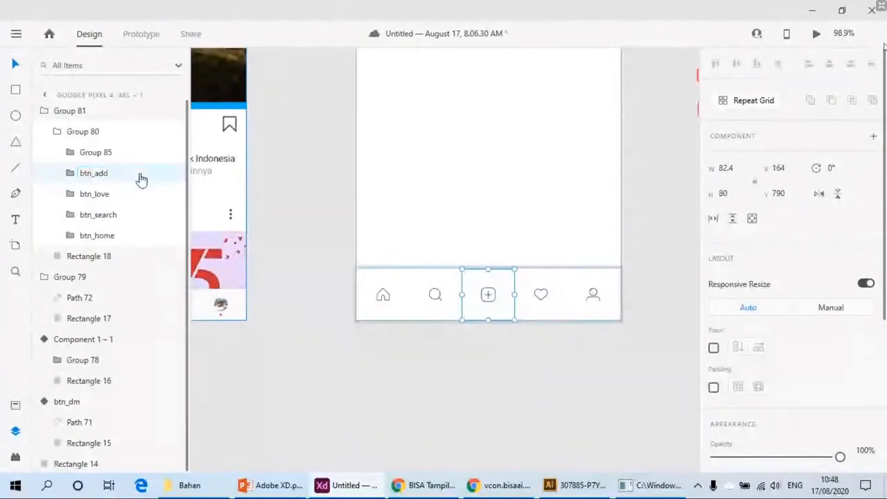
pyautogui.press('Return')
pyautogui.click(88, 156)
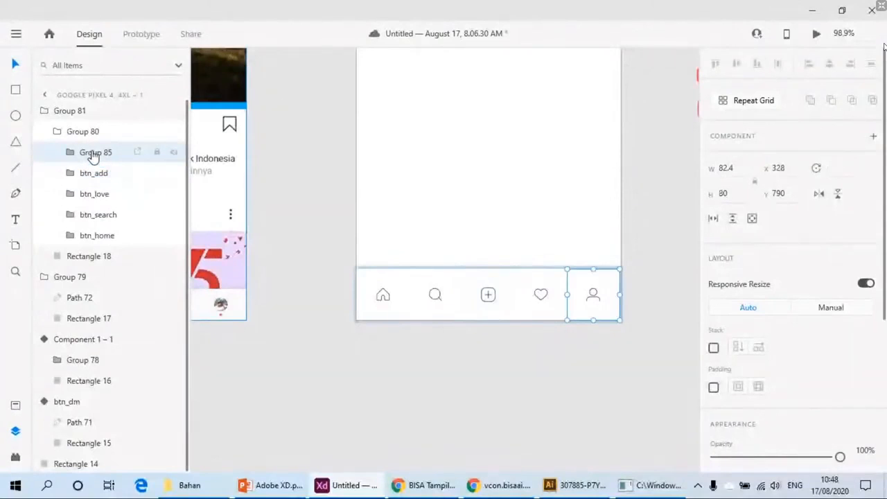
pyautogui.rightClick(90, 155)
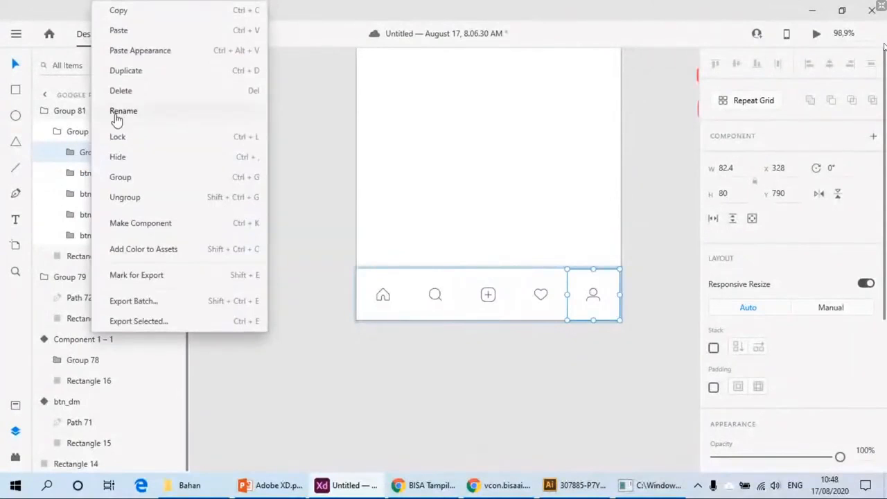
pyautogui.click(82, 153)
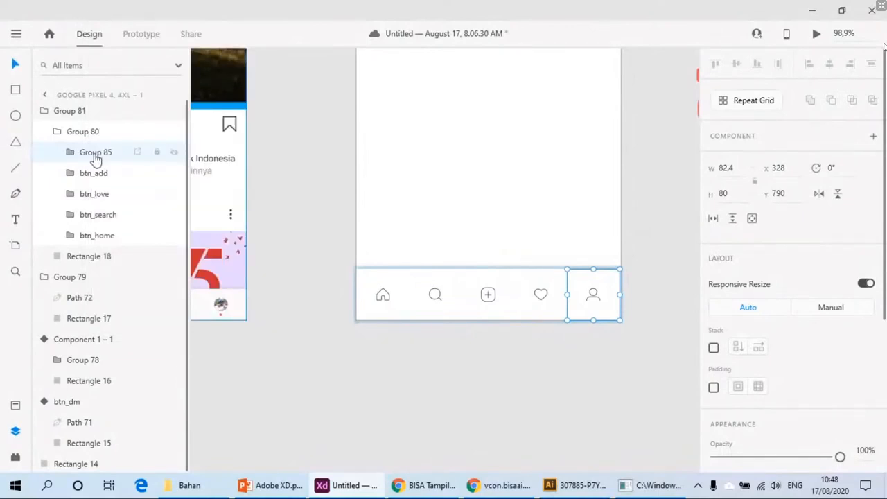
pyautogui.doubleClick(97, 154)
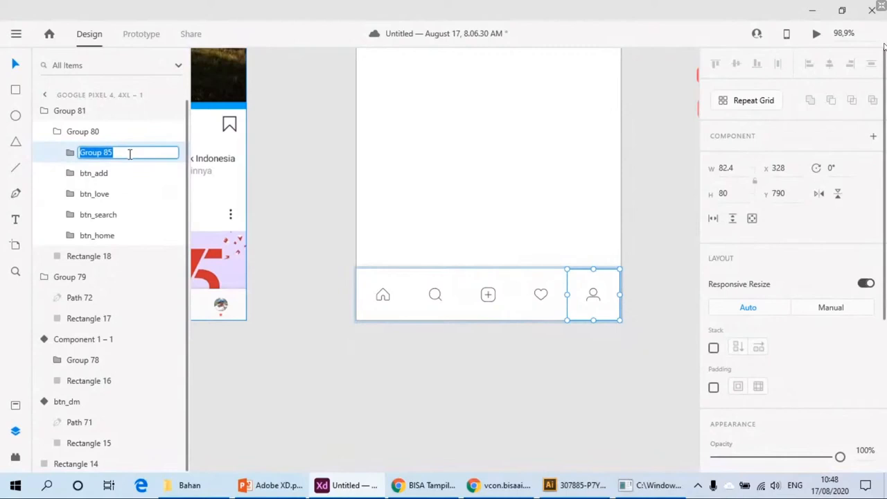
pyautogui.write('btn_akun')
pyautogui.press('Return')
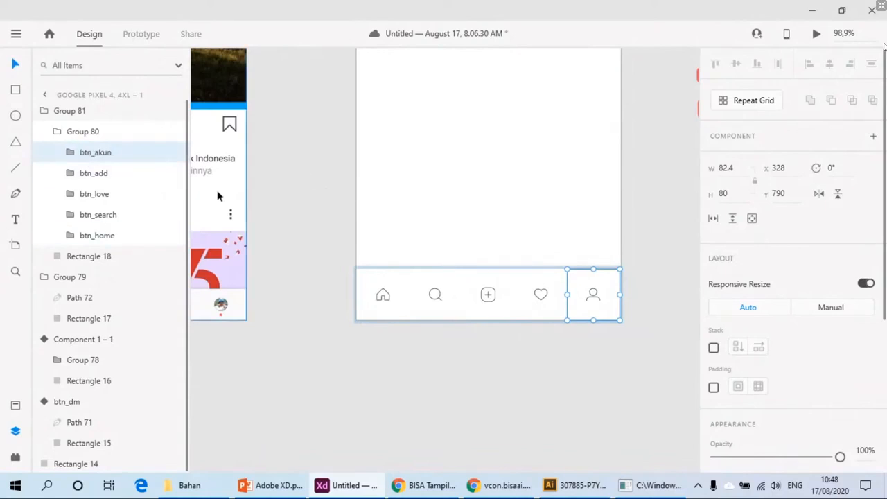
# Step: Convert each of the five navigation button groups, btn_akun, btn_add, btn_love, btn_search and btn_home, into its own component
pyautogui.hotkey('ctrl', 'k')
pyautogui.click(97, 175)
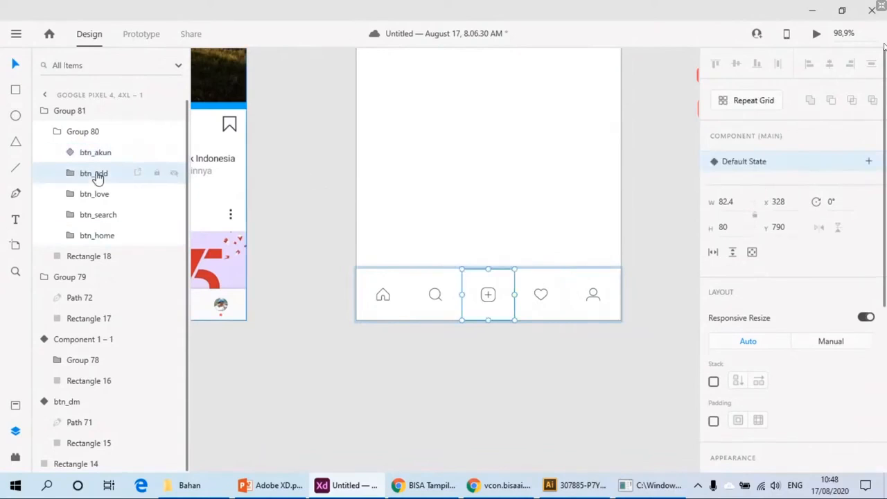
pyautogui.hotkey('ctrl', 'k')
pyautogui.click(95, 196)
pyautogui.hotkey('ctrl', 'k')
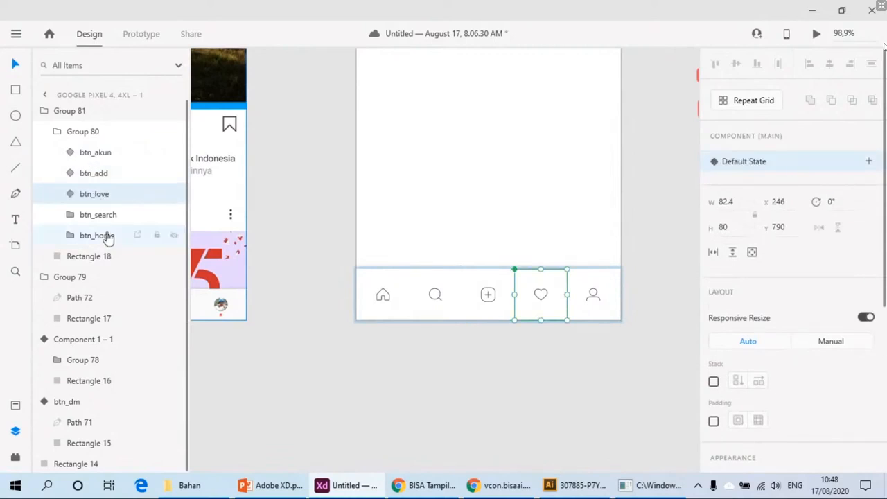
pyautogui.click(94, 217)
pyautogui.hotkey('ctrl', 'k')
pyautogui.click(99, 237)
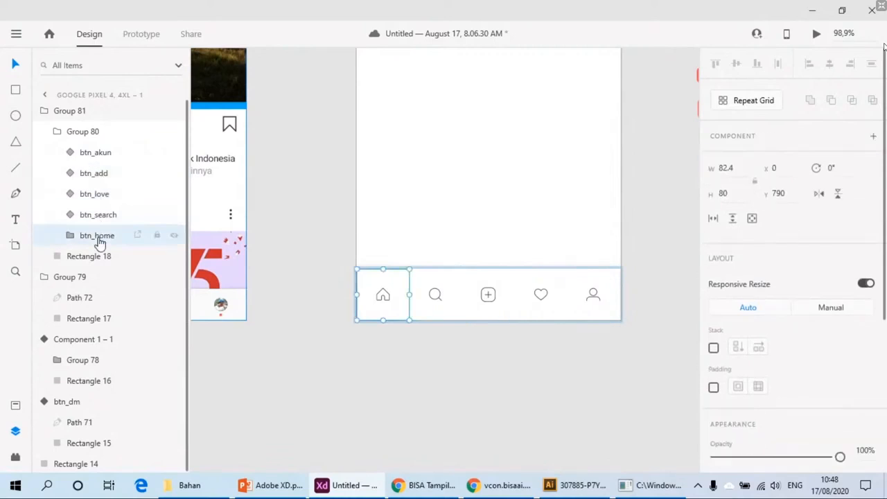
pyautogui.hotkey('ctrl', 'k')
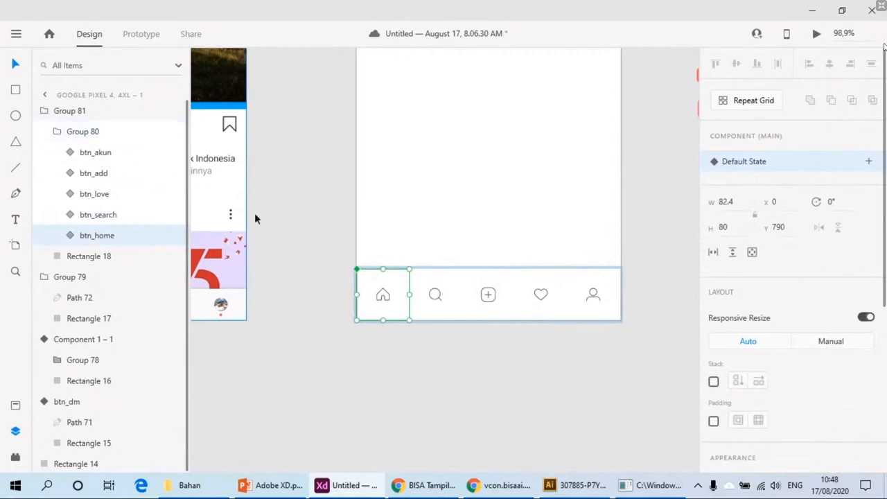
# Step: Rename the outer group holding the whole navigation bar bar_bawah and make it a component
pyautogui.click(57, 133)
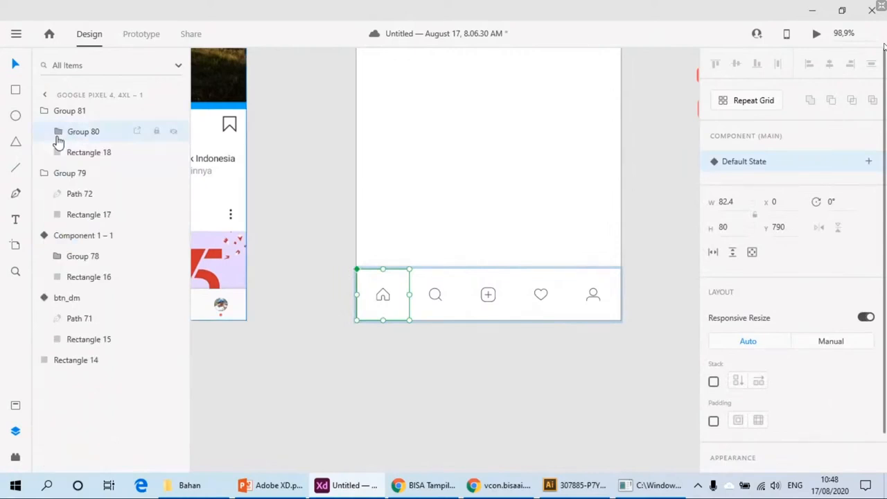
pyautogui.click(76, 132)
pyautogui.click(77, 113)
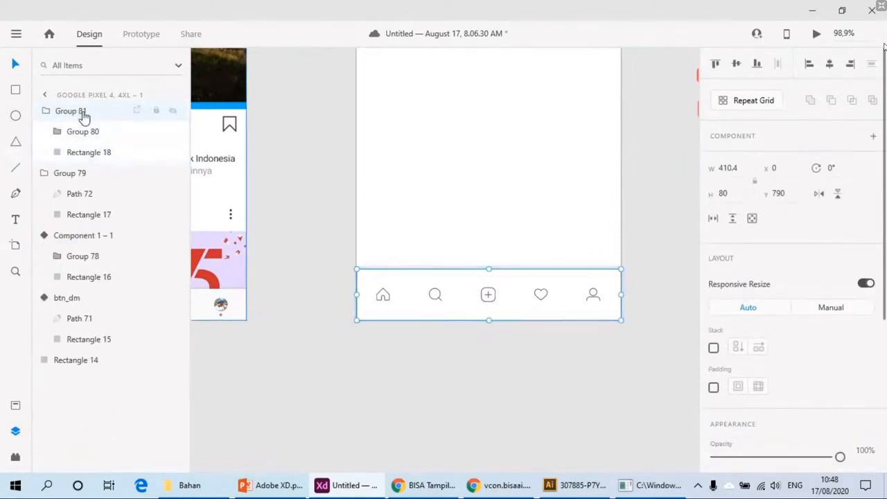
pyautogui.doubleClick(76, 113)
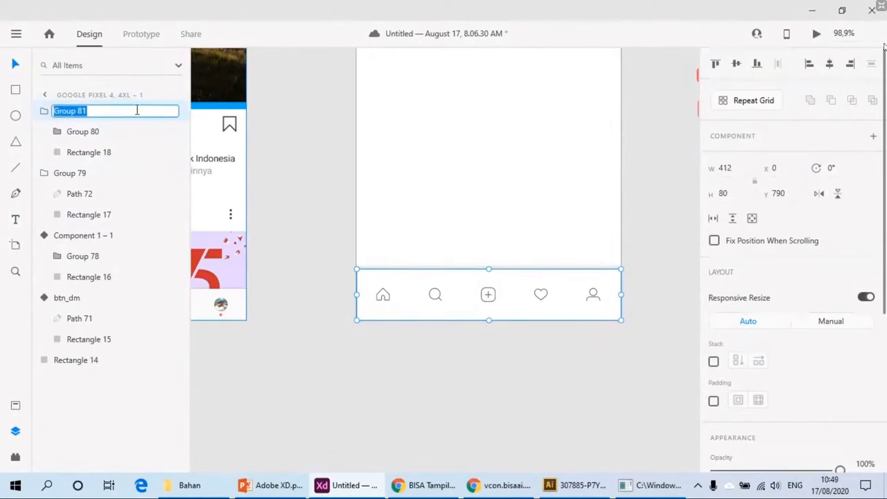
pyautogui.write('bar_')
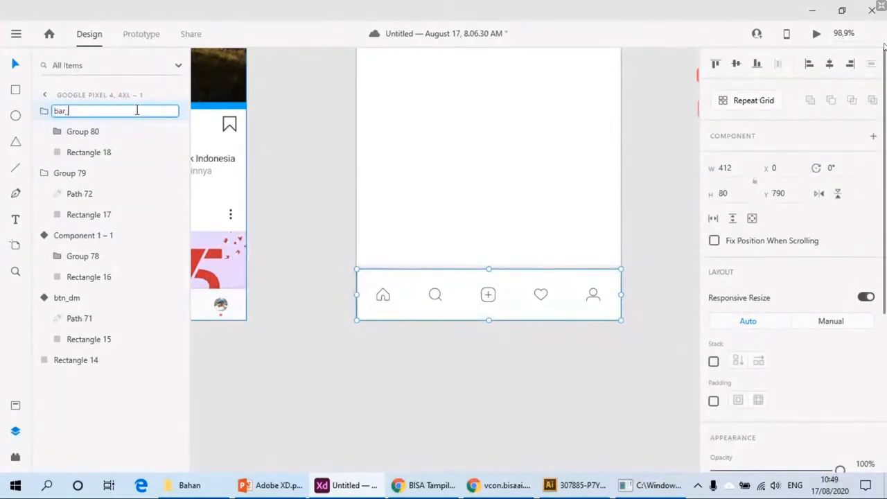
pyautogui.write('bawah')
pyautogui.press('Return')
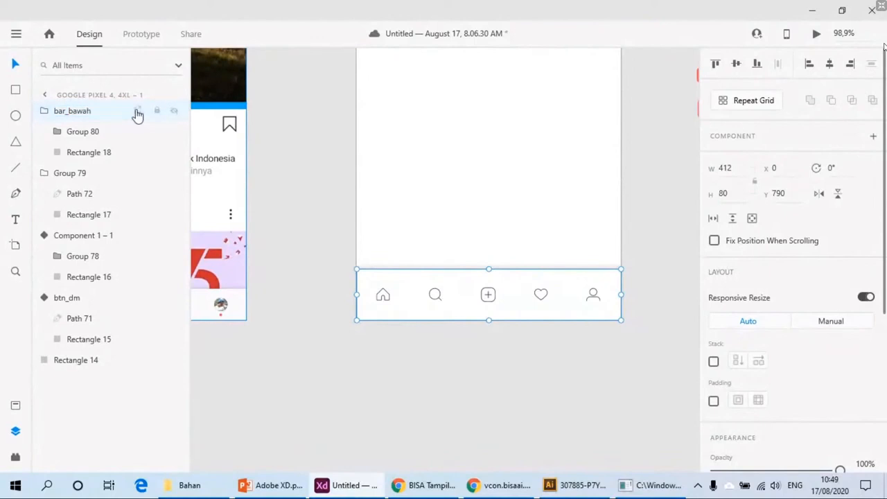
pyautogui.hotkey('ctrl', 'k')
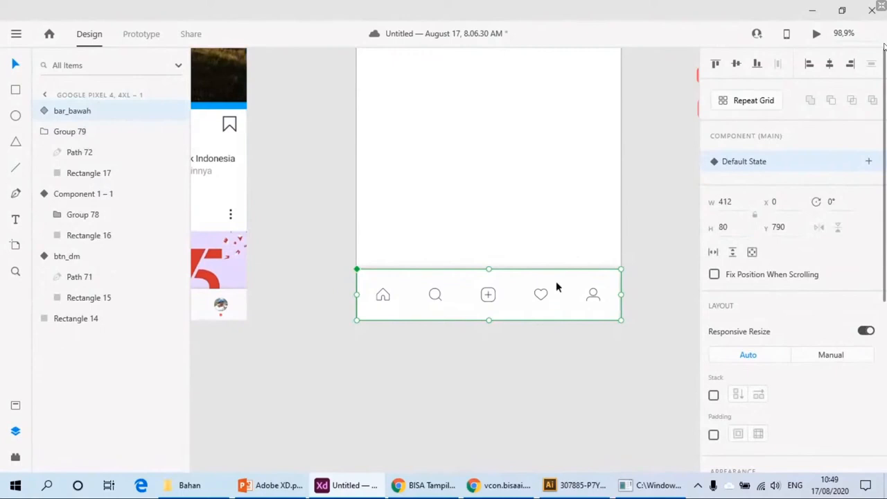
# Step: Move the icon set on the pasteboard from beside the artboard to the empty area below the reference screenshot
pyautogui.press('alt')
pyautogui.scroll(-4, 571, 280)
pyautogui.click(510, 251)
pyautogui.scroll(-2, 533, 259)
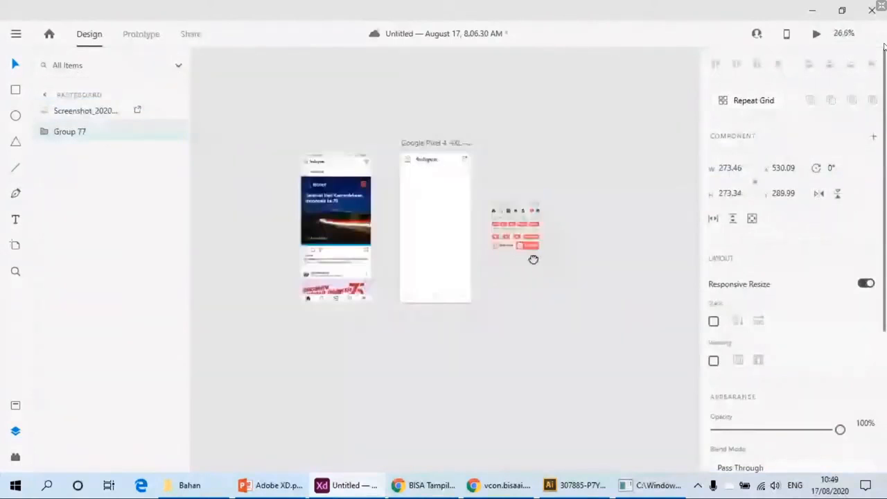
pyautogui.moveTo(533, 260); pyautogui.dragTo(341, 333)
pyautogui.scroll(1, 496, 201)
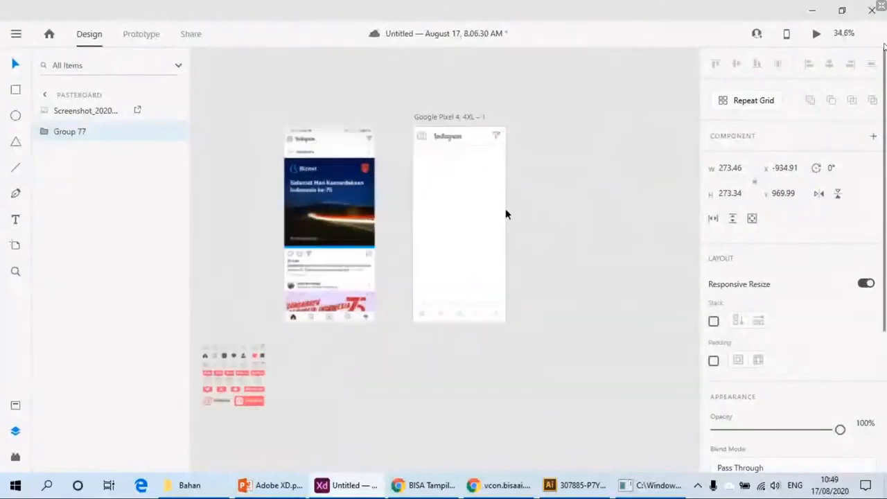
# Step: Rename the artboard containing the Instagram header and navigation bar home
pyautogui.hscroll(2, 451, 176)
pyautogui.scroll(1, 450, 176)
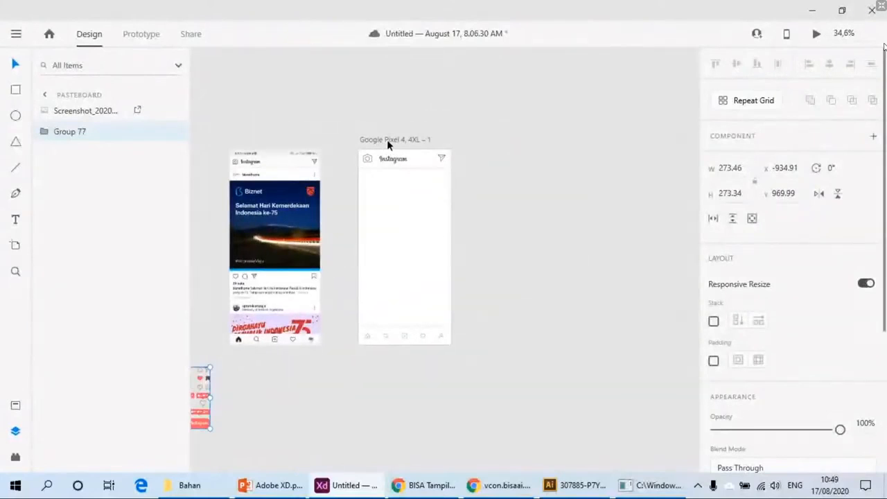
pyautogui.doubleClick(387, 140)
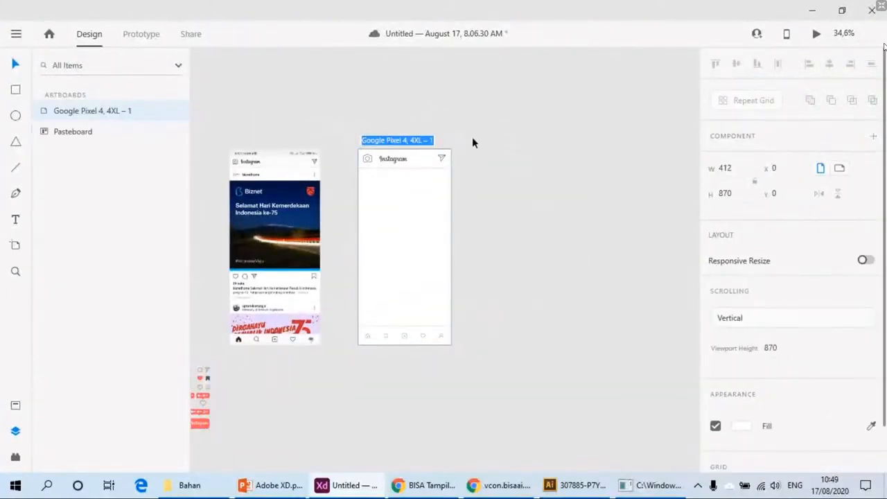
pyautogui.write('home')
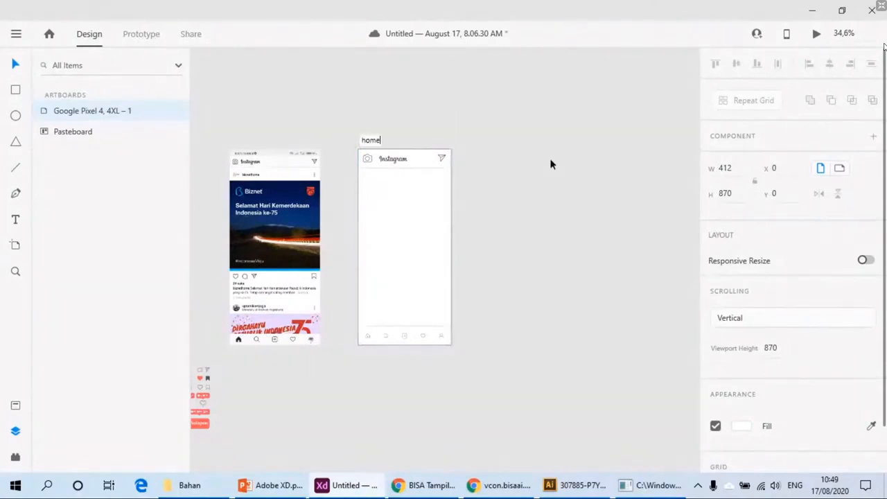
pyautogui.press('Return')
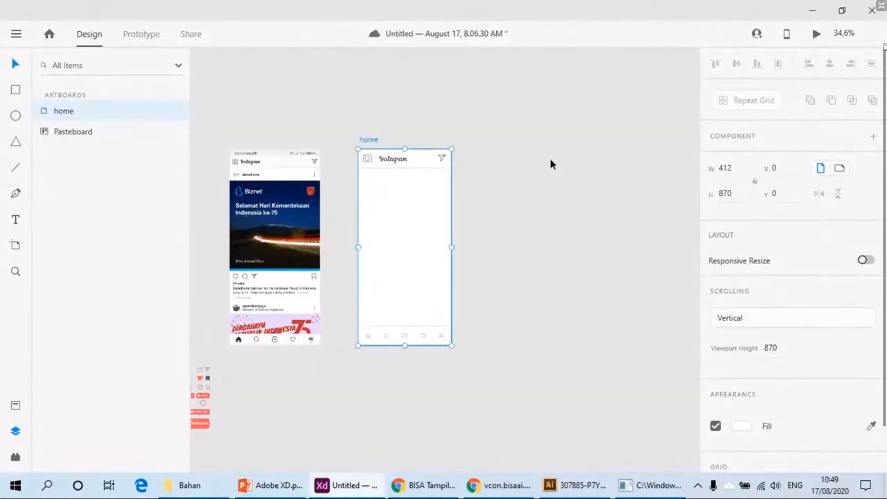
pyautogui.click(492, 177)
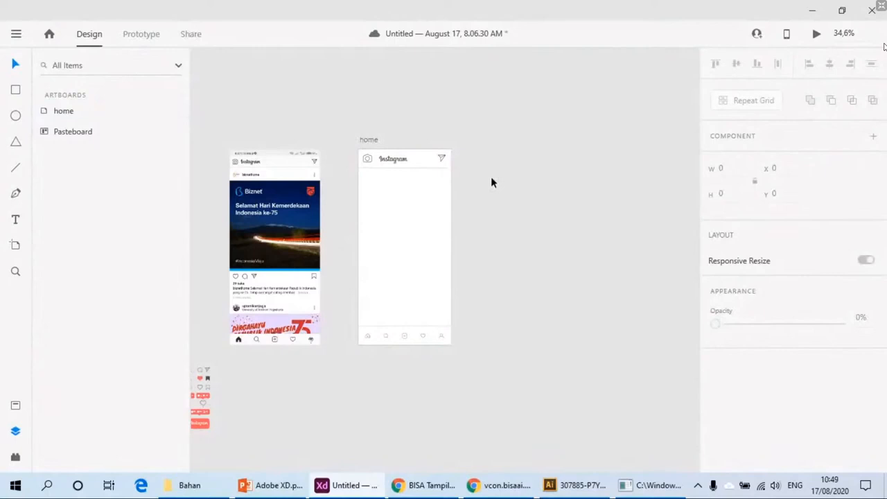
# Step: Add a blank 412 x 870 artboard beside the home artboard and name it explore
pyautogui.click(16, 248)
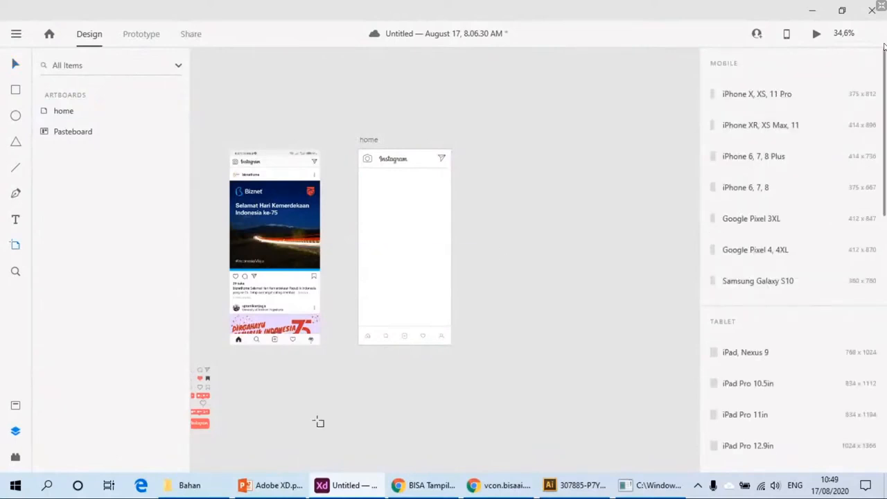
pyautogui.click(213, 494)
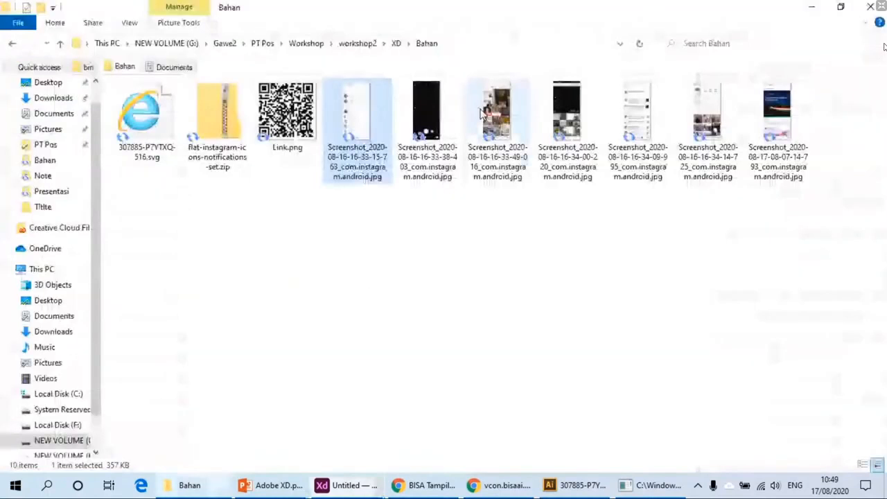
pyautogui.hotkey('alt', 'Tab')
pyautogui.click(464, 221)
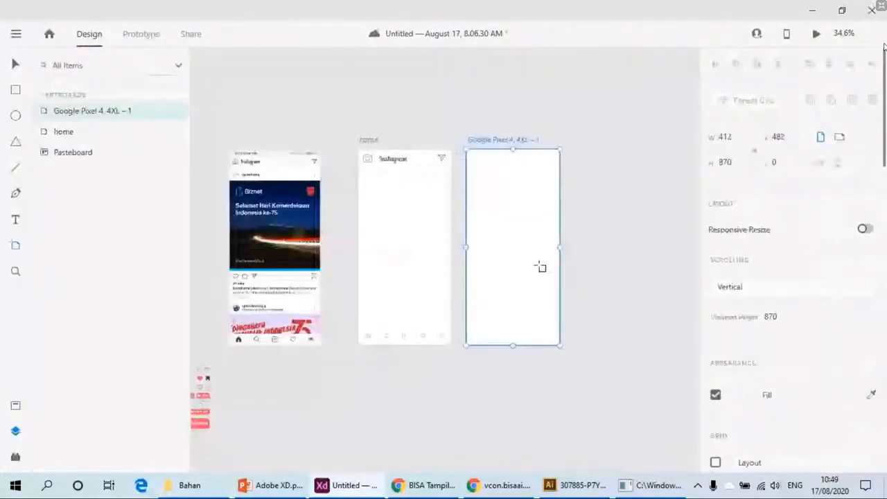
pyautogui.doubleClick(508, 141)
pyautogui.write('e')
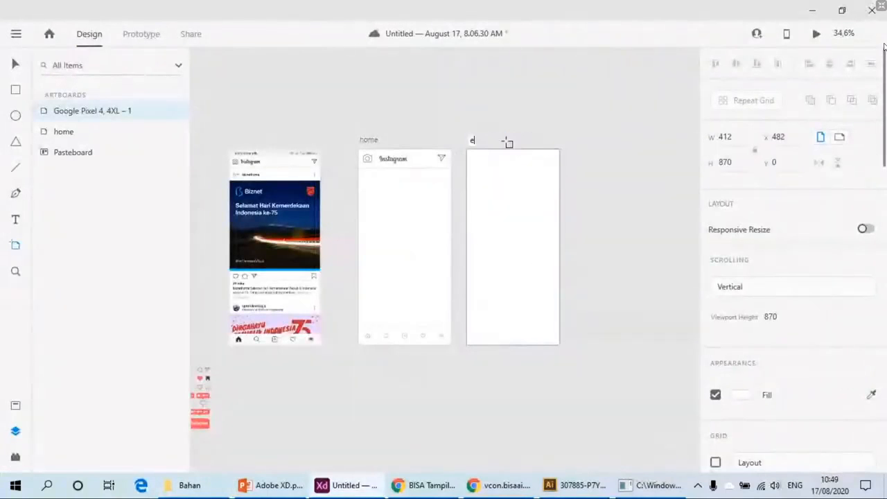
pyautogui.write('xplore')
pyautogui.press('Return')
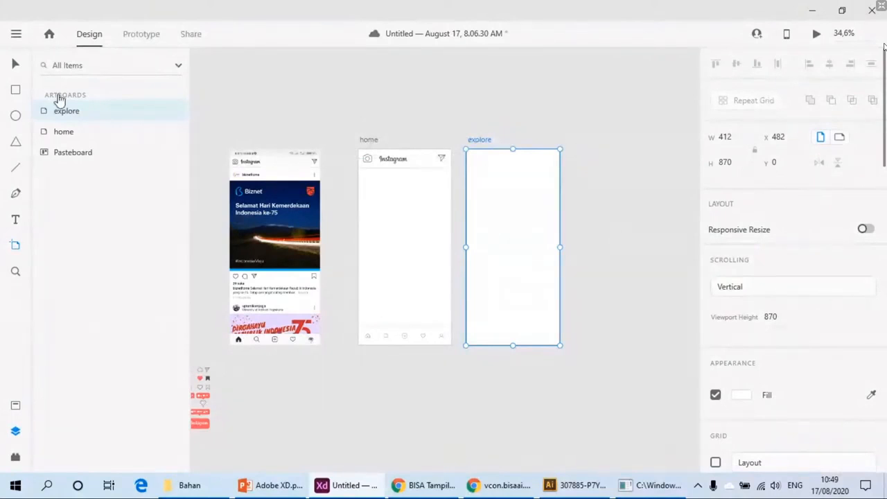
# Step: Add a blank 412 x 870 artboard beside explore and name it akun
pyautogui.click(16, 63)
pyautogui.click(365, 141)
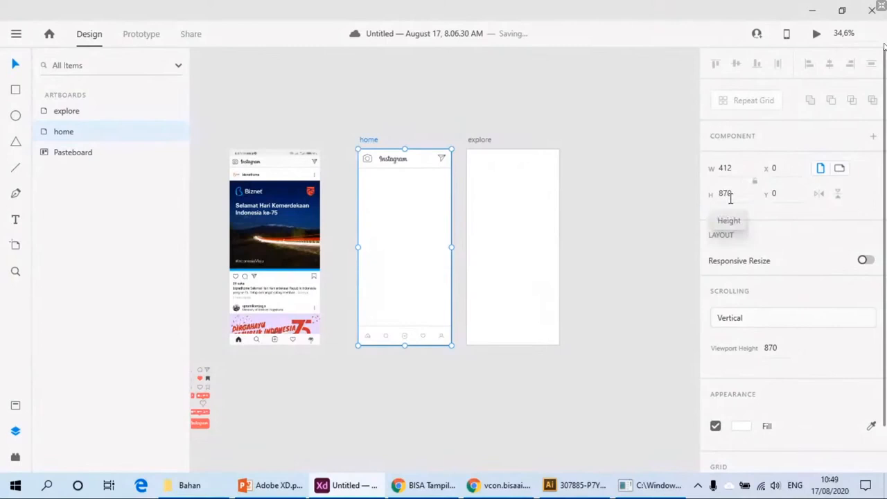
pyautogui.scroll(-1, 730, 198)
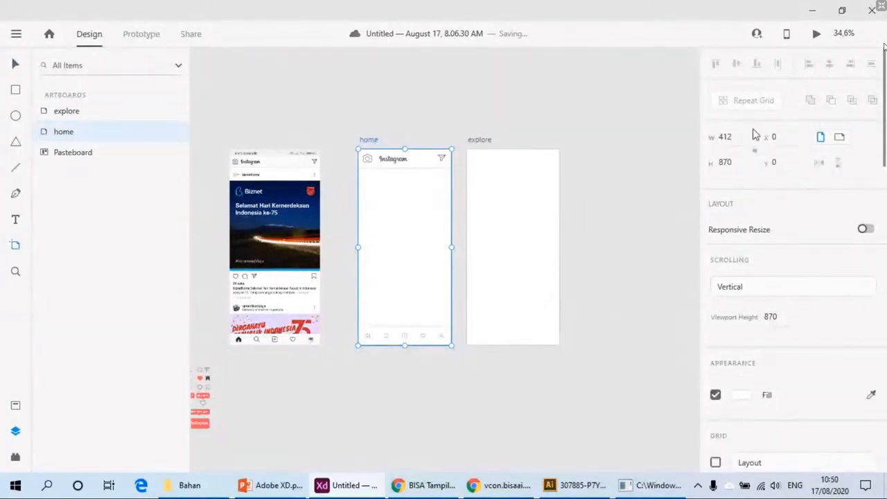
pyautogui.scroll(-10, 802, 365)
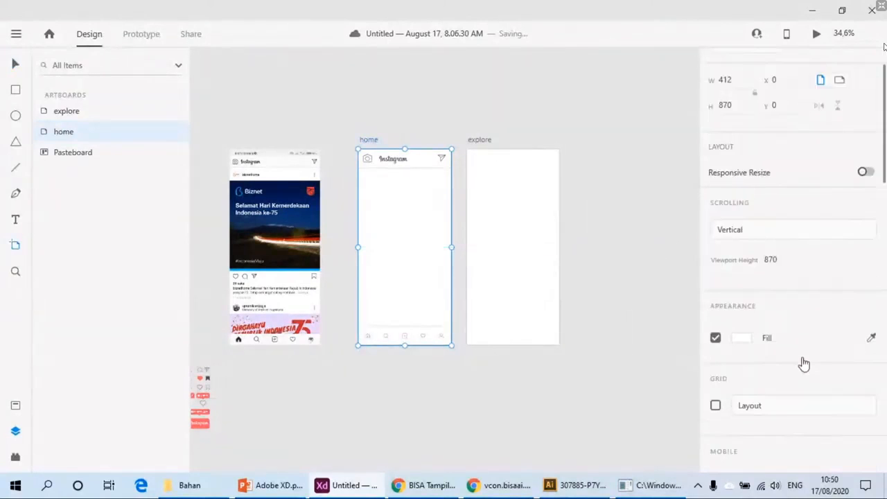
pyautogui.scroll(5, 777, 324)
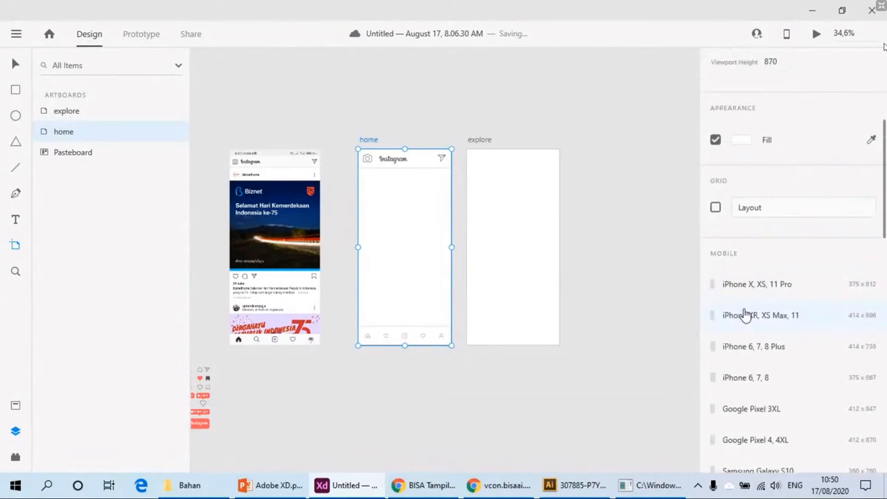
pyautogui.scroll(-3, 749, 306)
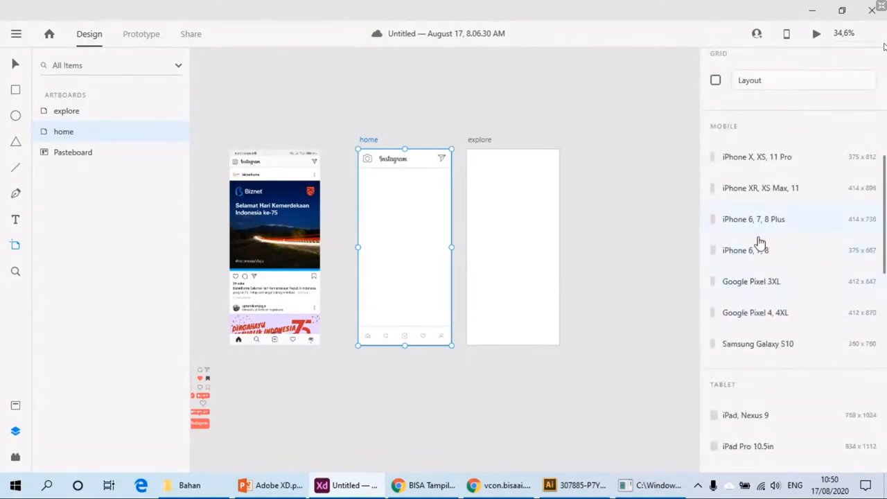
pyautogui.click(621, 260)
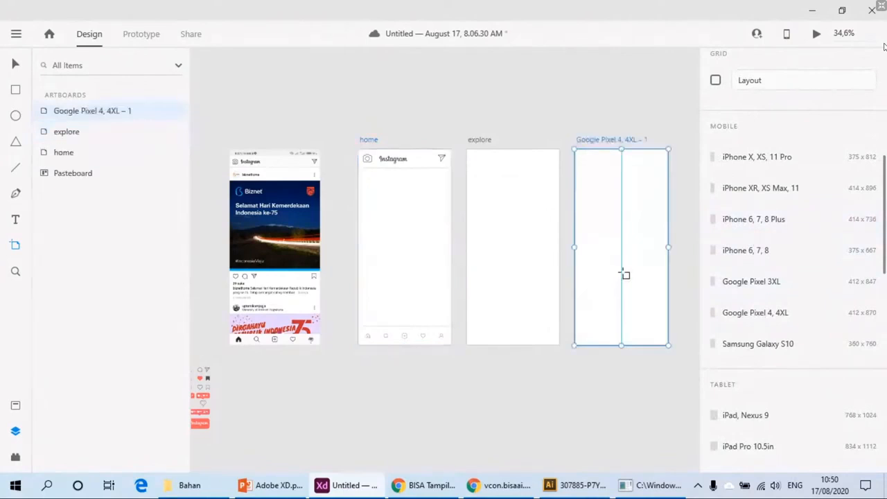
pyautogui.doubleClick(532, 141)
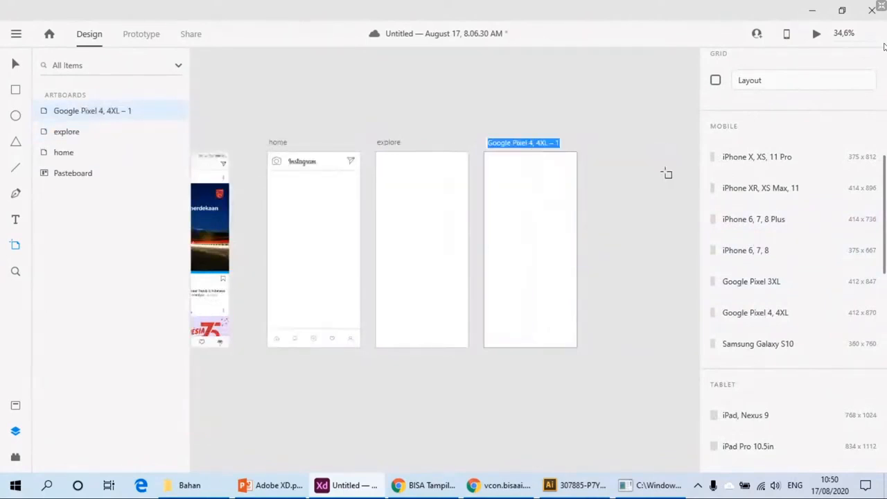
pyautogui.write('akun')
pyautogui.press('Return')
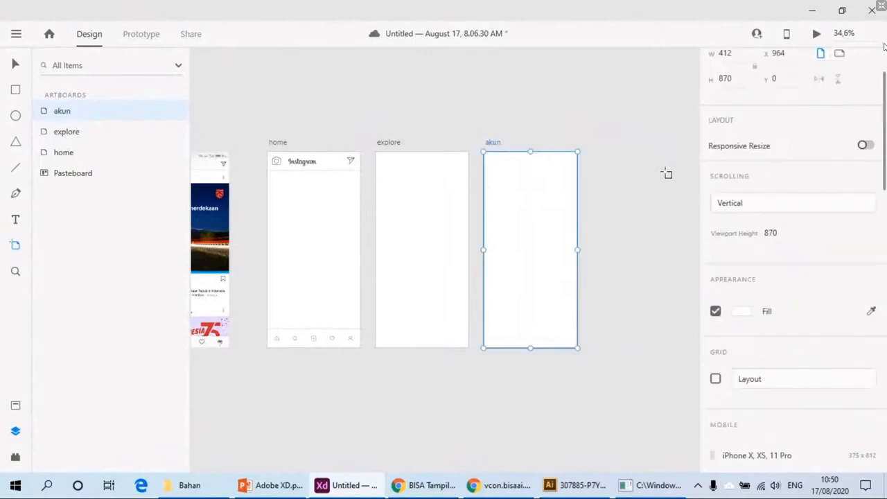
# Step: Add another blank 412 x 870 artboard beside akun and name it notif
pyautogui.click(644, 270)
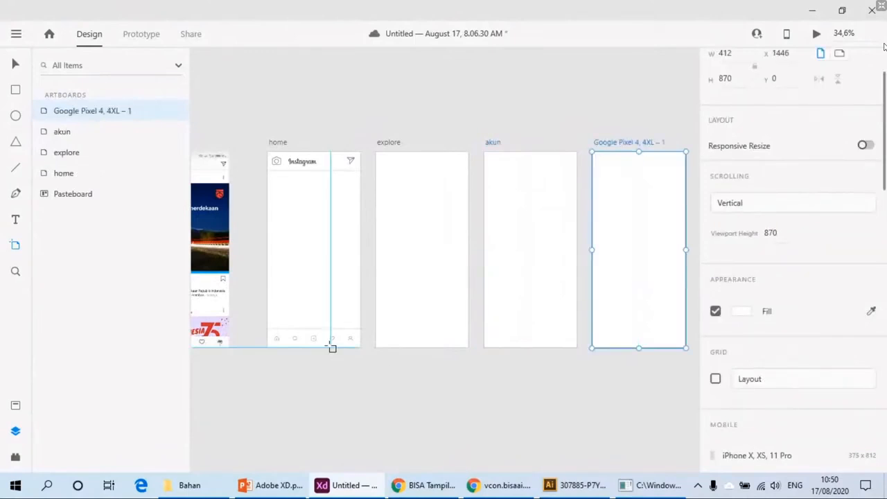
pyautogui.doubleClick(628, 143)
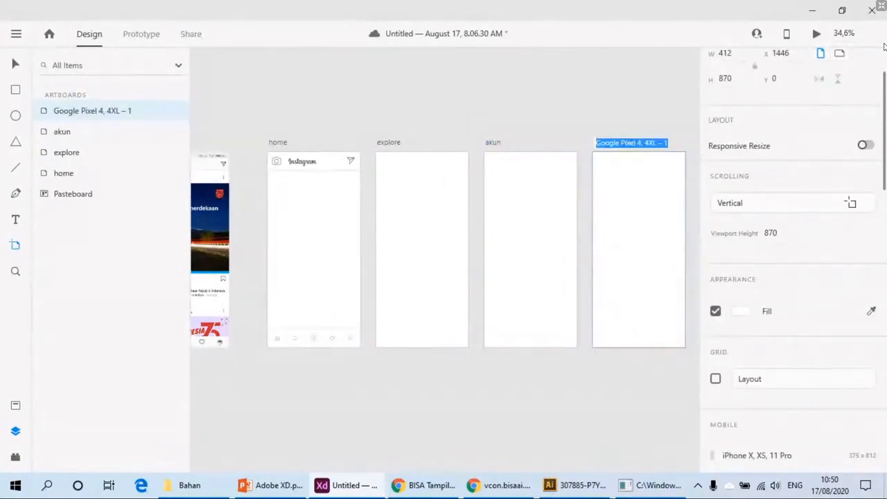
pyautogui.write('notif')
pyautogui.press('Return')
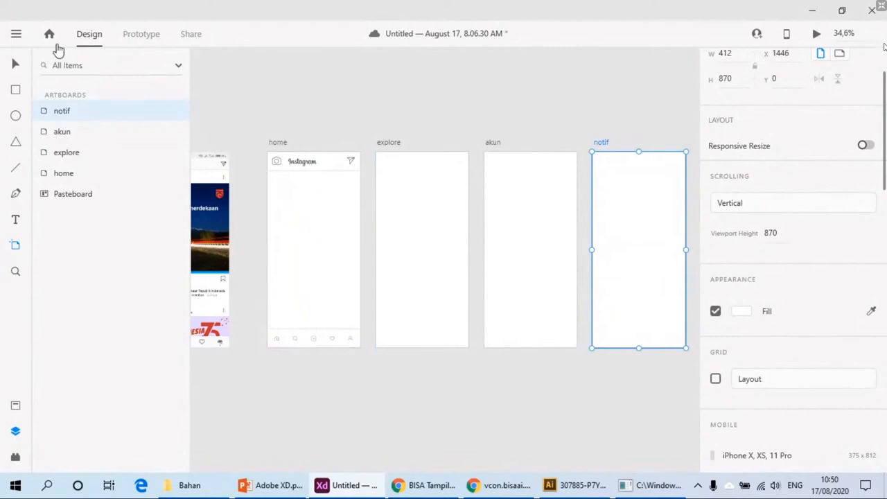
# Step: Try to place a copy of home's bar_bawah navigation bar on the explore artboard
pyautogui.click(15, 65)
pyautogui.click(359, 323)
pyautogui.scroll(-3, 409, 303)
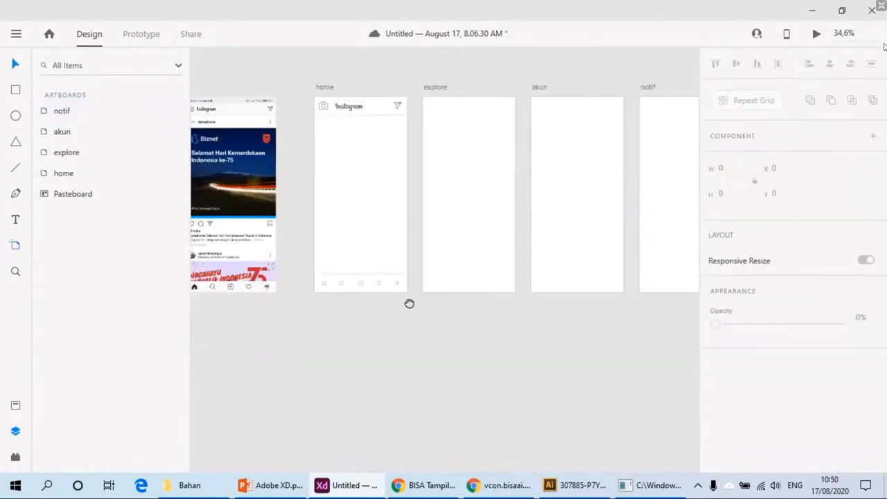
pyautogui.scroll(1, 416, 294)
pyautogui.hscroll(2, 416, 294)
pyautogui.click(319, 294)
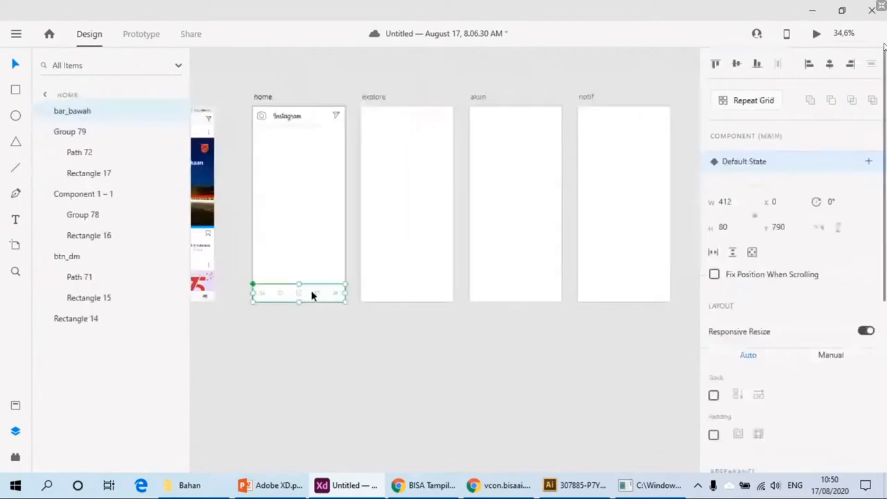
pyautogui.moveTo(320, 294); pyautogui.dragTo(438, 314)
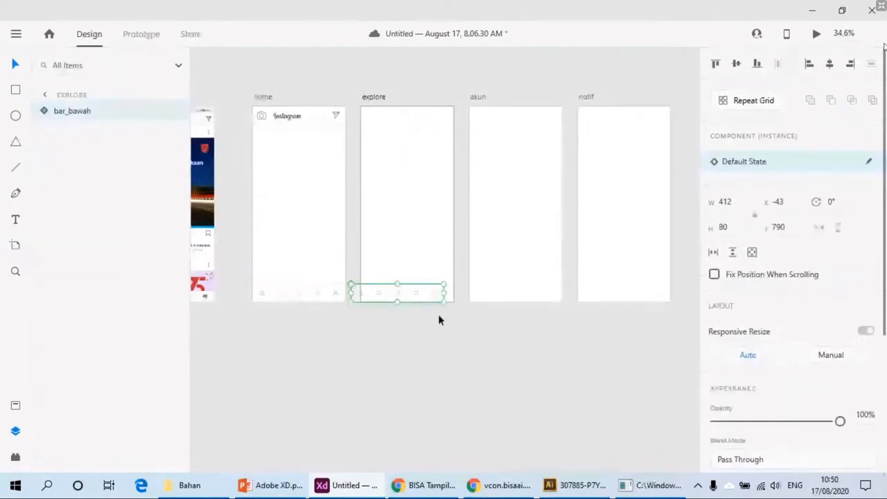
pyautogui.hotkey('ctrl', 'z')
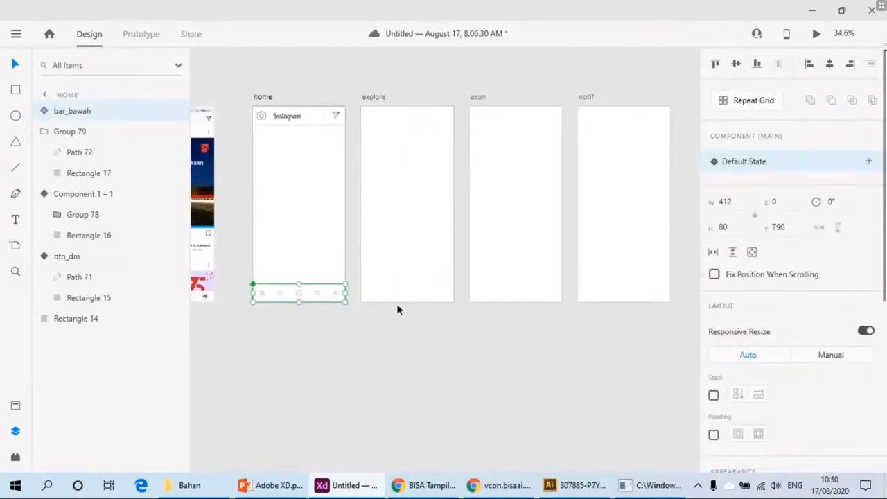
# Step: Paste a copy of the bar_bawah component onto each of the explore, akun and notif artboards
pyautogui.click(427, 300)
pyautogui.hotkey('ctrl', 'v')
pyautogui.click(553, 272)
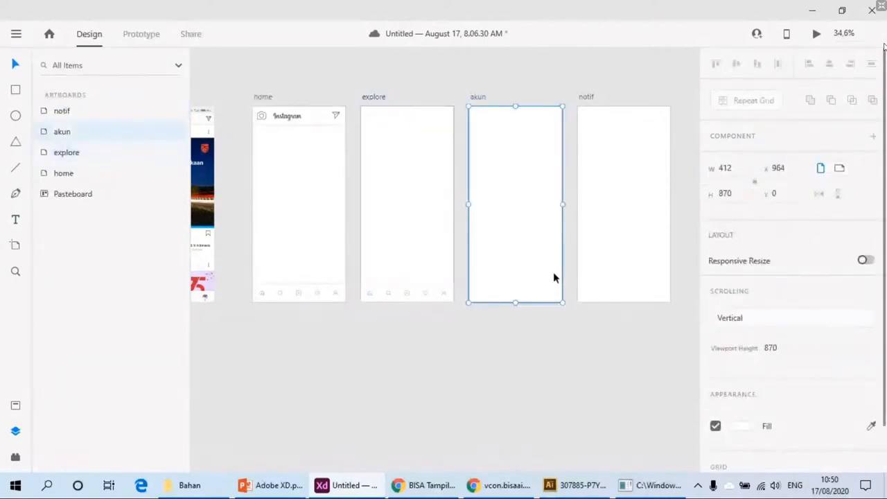
pyautogui.hotkey('ctrl', 'v')
pyautogui.click(636, 258)
pyautogui.hotkey('ctrl', 'v')
pyautogui.click(634, 350)
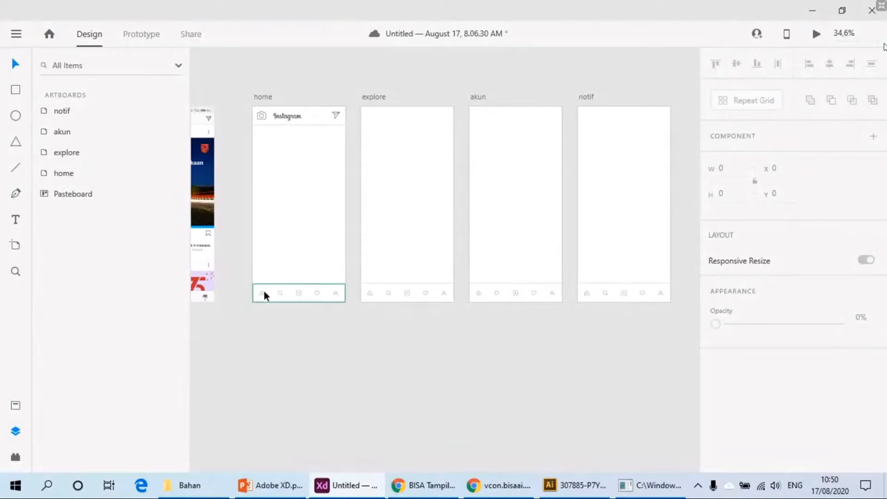
# Step: Delete the navigation bar copies from explore, akun and notif, and move the main bar_bawah onto the pasteboard below home
pyautogui.moveTo(621, 347); pyautogui.dragTo(463, 325)
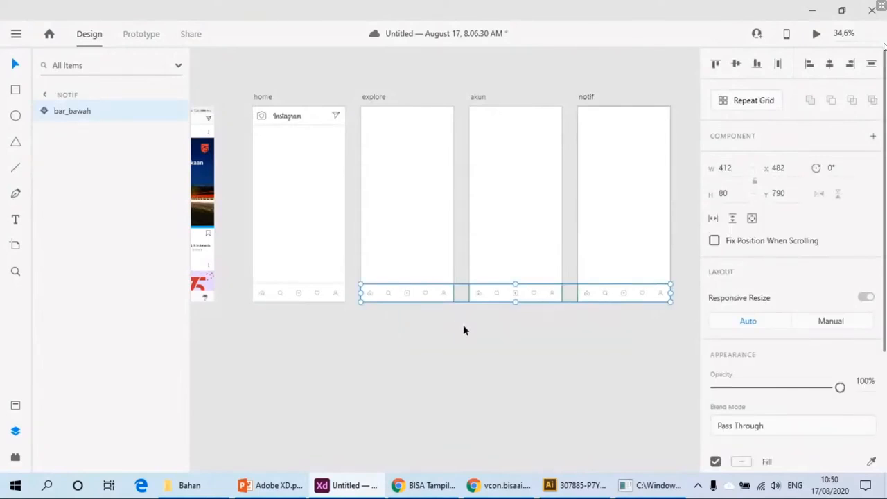
pyautogui.press('Delete')
pyautogui.click(326, 294)
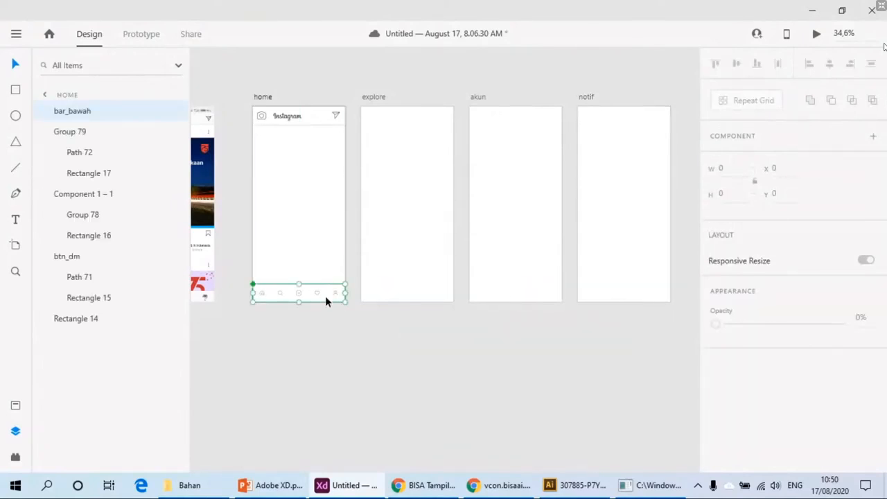
pyautogui.moveTo(326, 297); pyautogui.dragTo(356, 330)
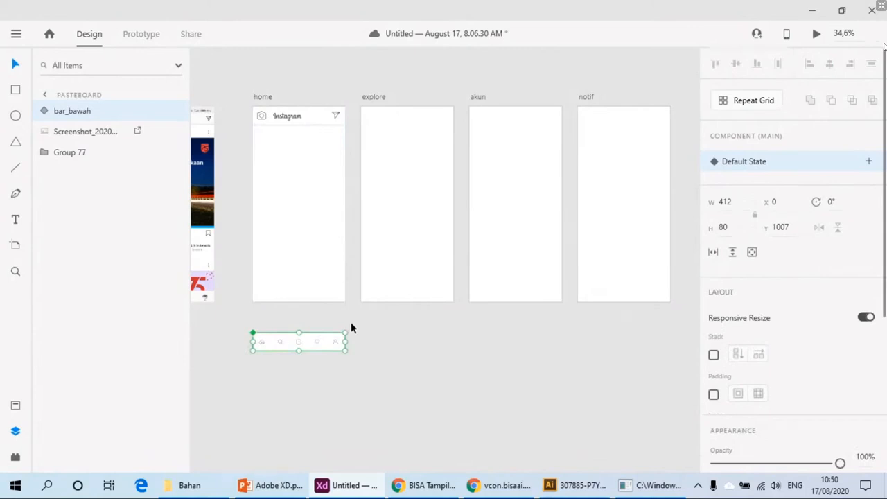
# Step: Link btn_akun inside the bar_bawah component to the akun artboard as a prototype interaction with a Tap trigger and Transition action
pyautogui.click(44, 111)
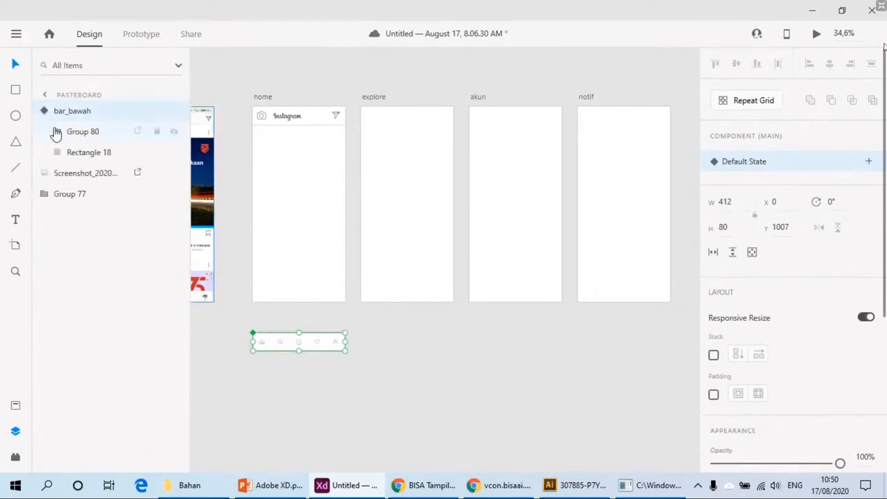
pyautogui.click(56, 132)
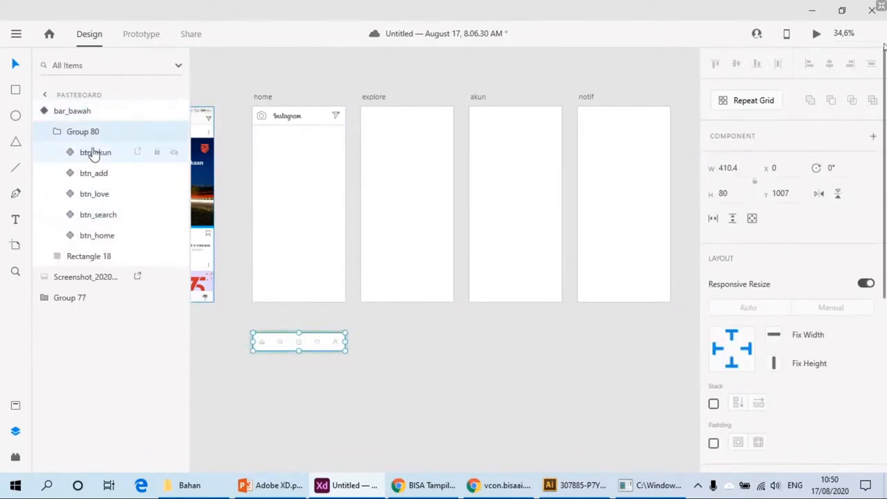
pyautogui.click(138, 39)
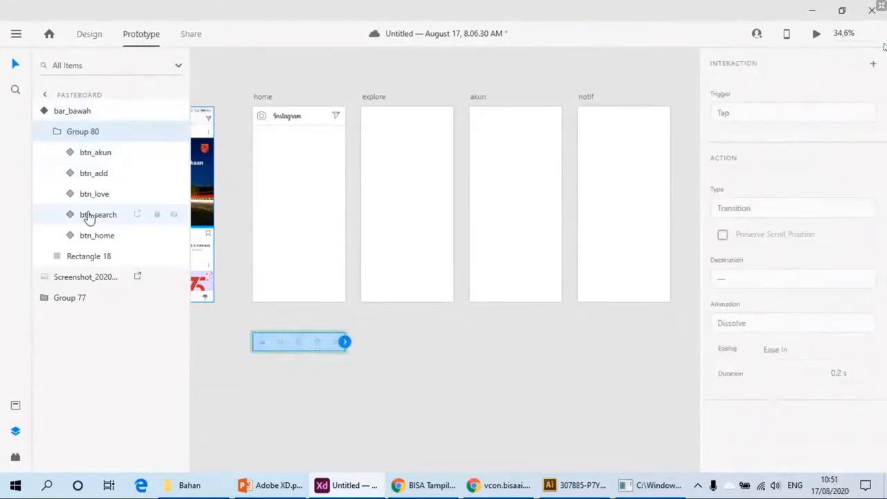
pyautogui.click(92, 153)
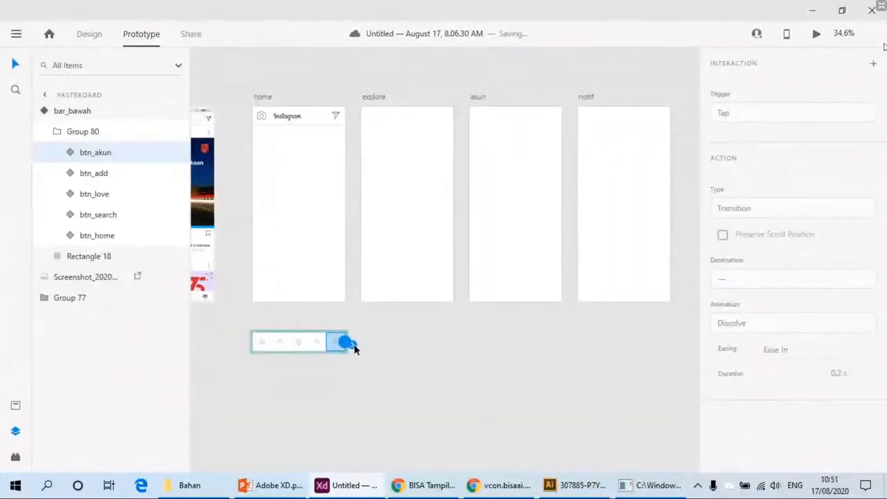
pyautogui.moveTo(353, 349); pyautogui.dragTo(528, 264)
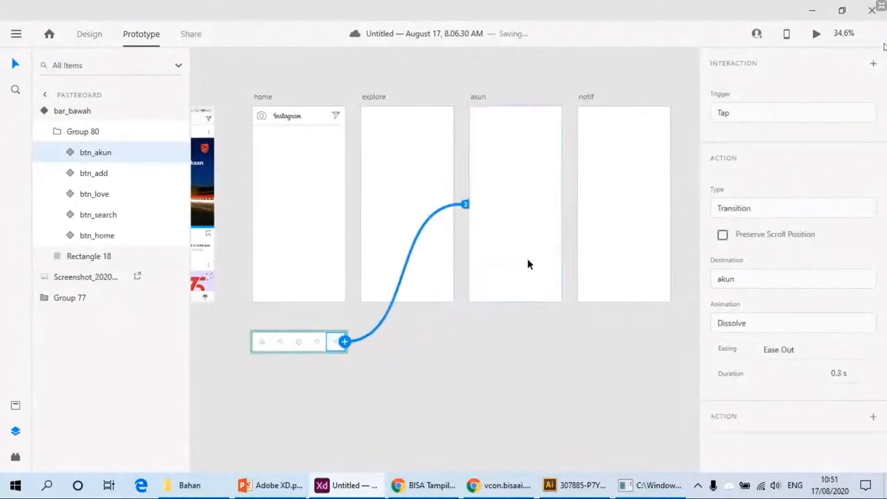
pyautogui.click(794, 119)
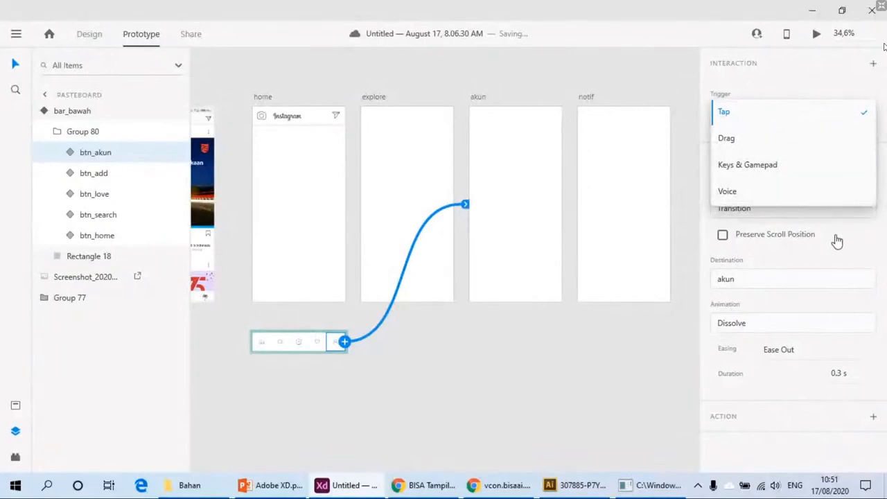
pyautogui.click(770, 126)
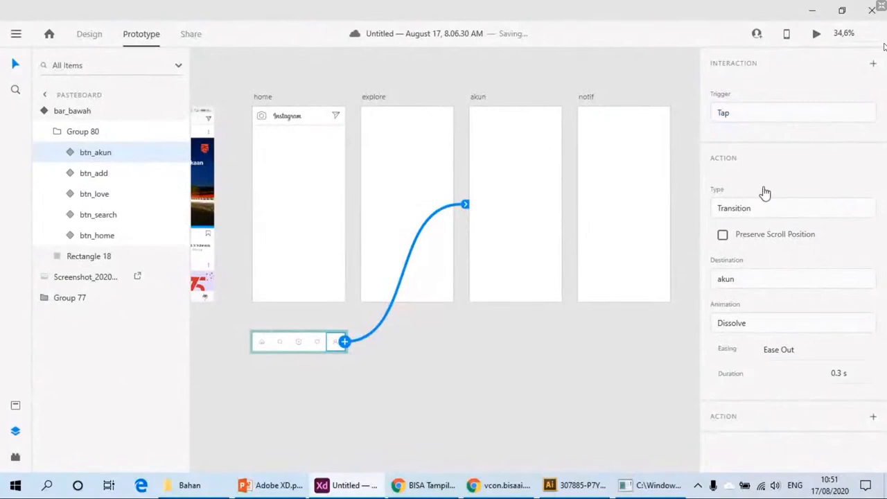
pyautogui.click(775, 206)
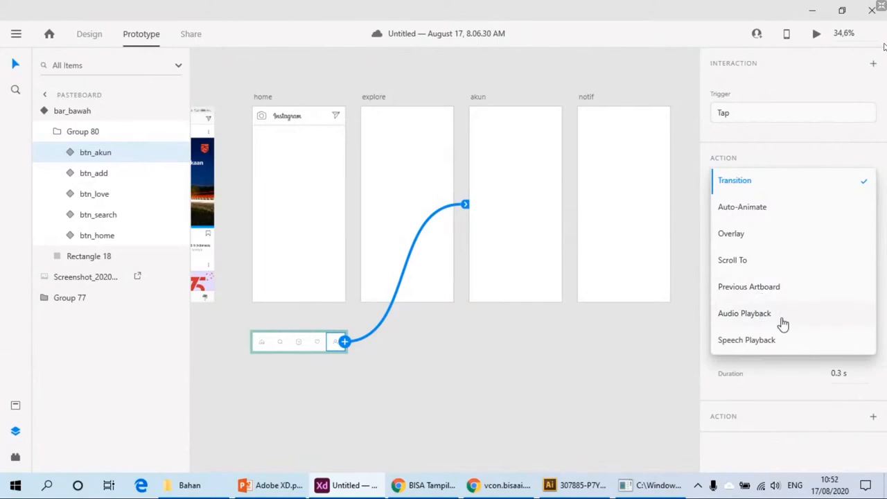
pyautogui.click(784, 147)
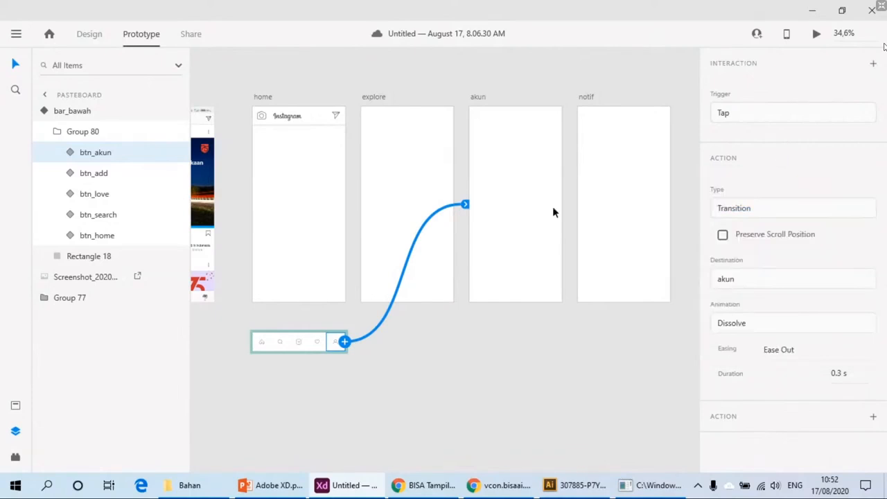
# Step: Add a blank Google Pixel 4, 4XL artboard beside notif and name it add
pyautogui.click(84, 176)
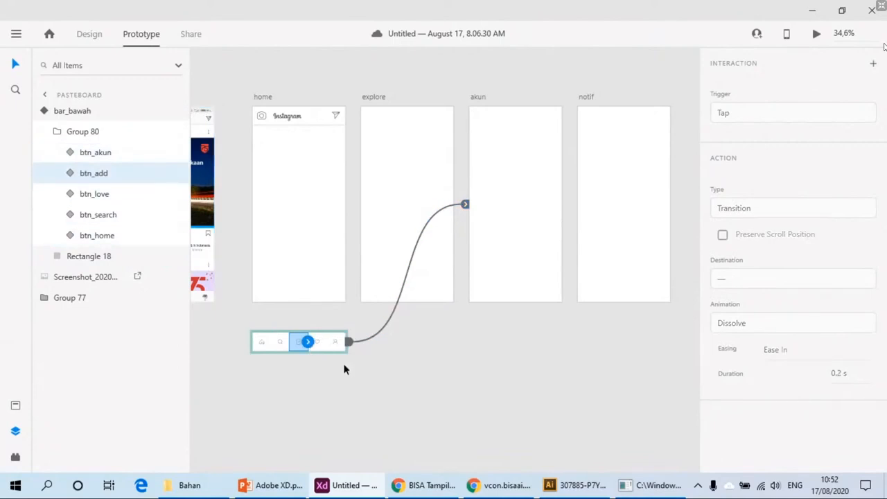
pyautogui.click(94, 35)
pyautogui.click(16, 245)
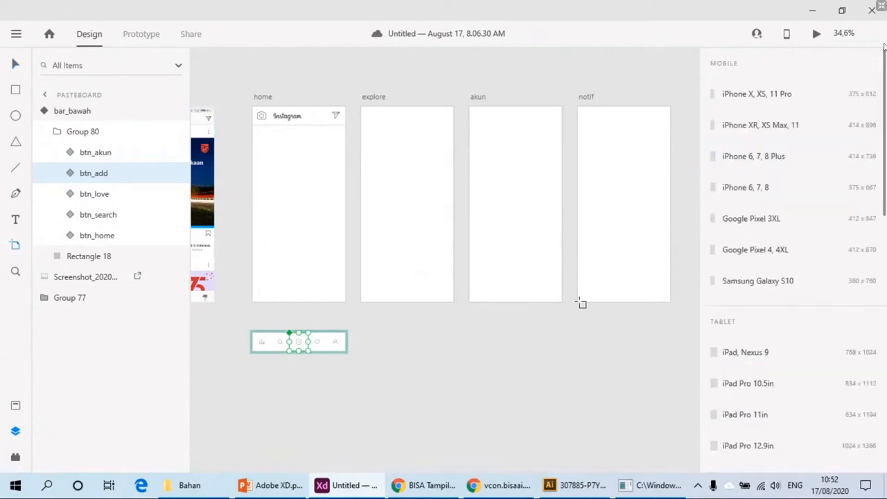
pyautogui.click(756, 249)
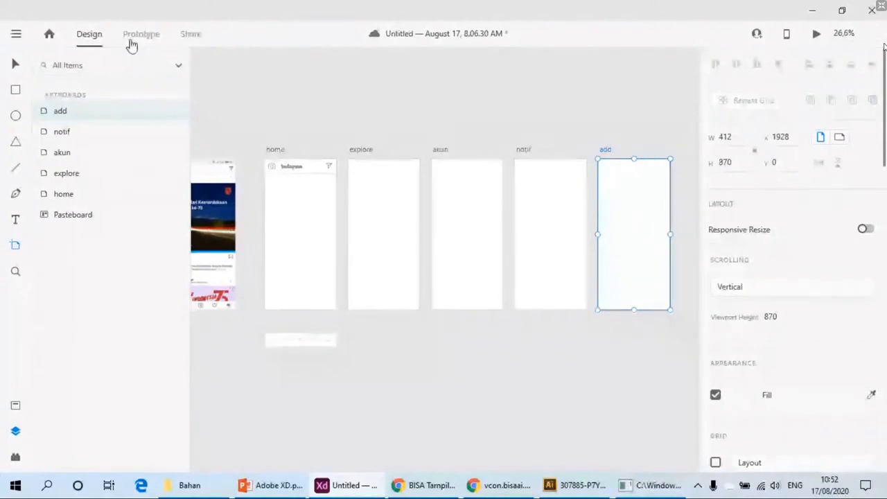
# Step: Link btn_add inside the bar_bawah component to the add artboard as a prototype interaction
pyautogui.click(131, 45)
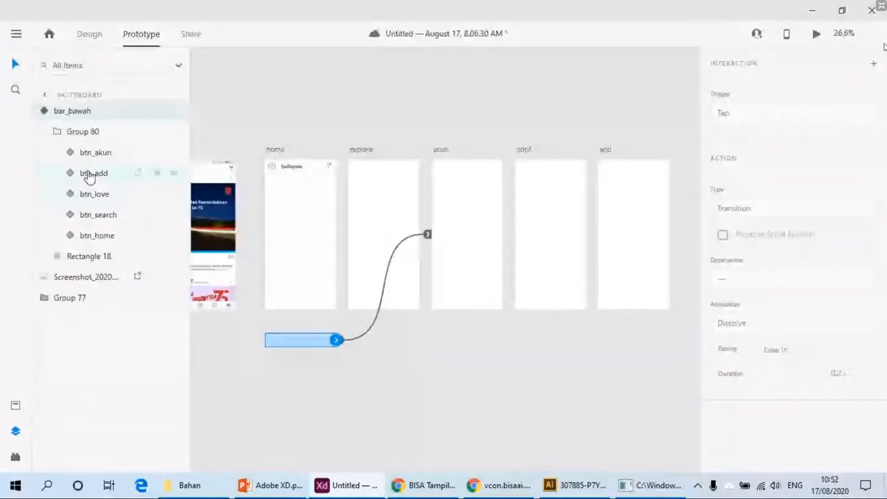
pyautogui.click(89, 173)
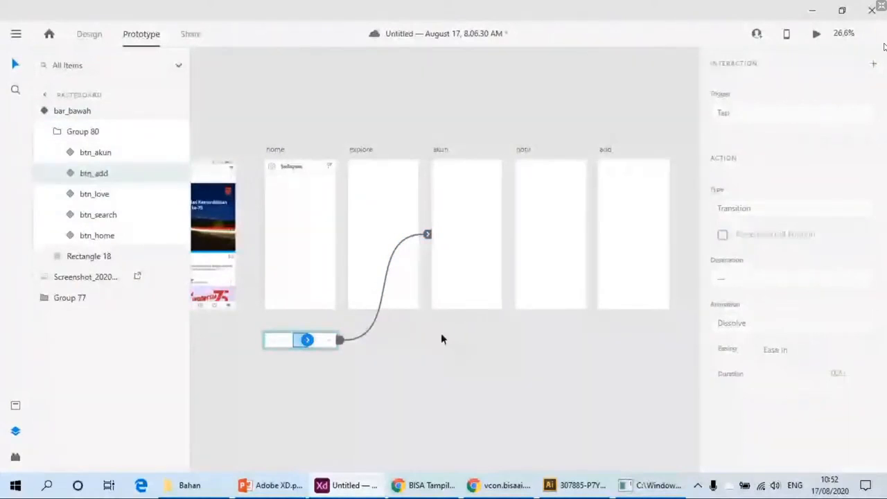
pyautogui.moveTo(308, 340); pyautogui.dragTo(594, 235)
# Step: Link btn_love inside the bar_bawah component to the notif artboard as a prototype interaction
pyautogui.click(321, 340)
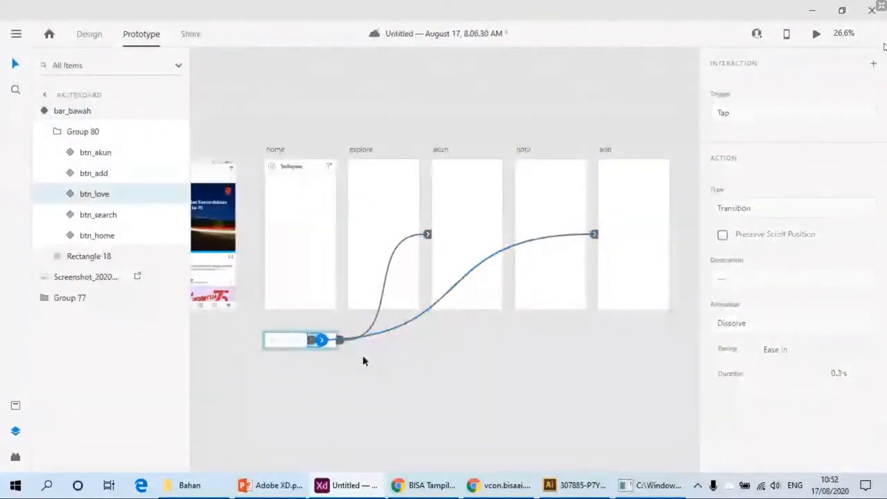
pyautogui.moveTo(321, 340); pyautogui.dragTo(548, 208)
pyautogui.click(98, 214)
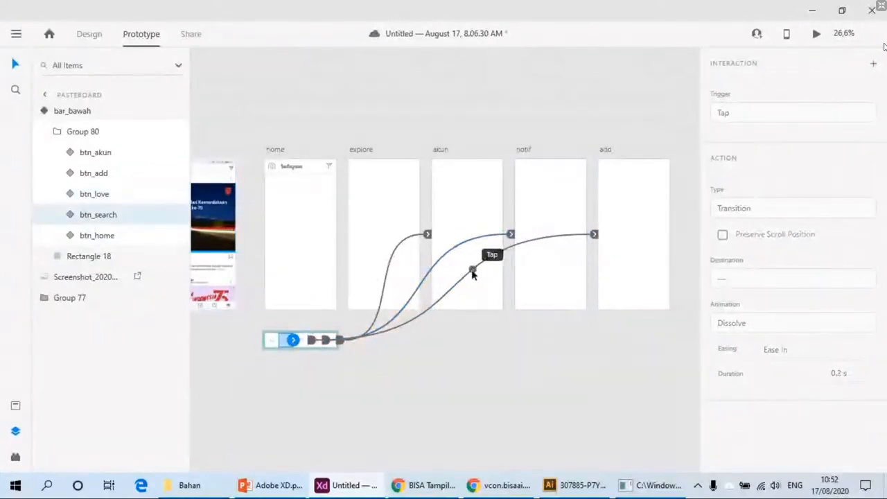
# Step: Switch the btn_akun link's action type to Overlay, and set it back to Transition
pyautogui.click(388, 267)
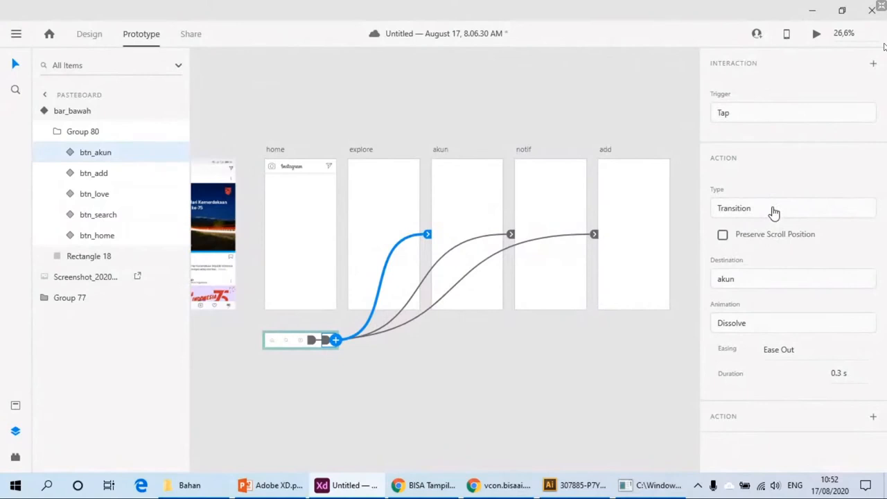
pyautogui.click(805, 209)
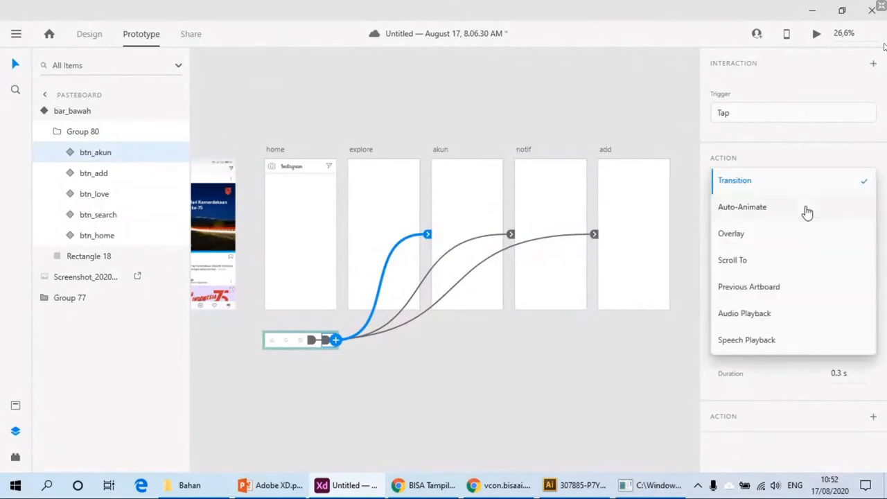
pyautogui.click(755, 236)
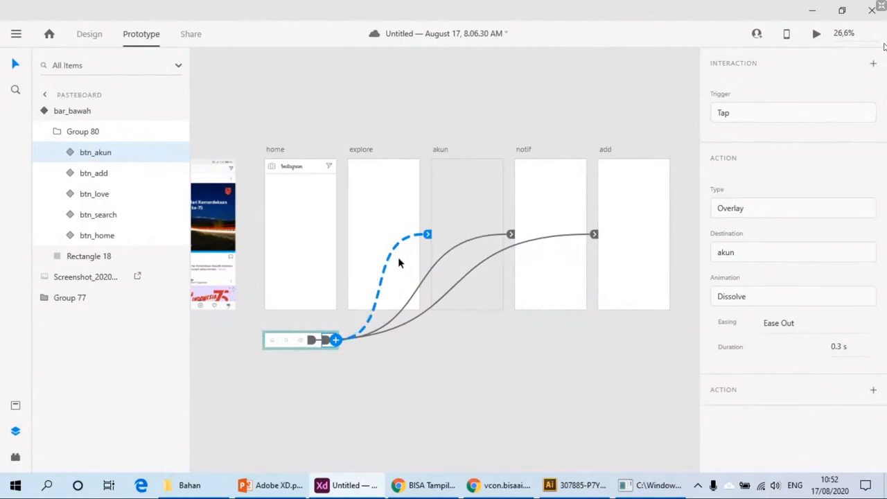
pyautogui.click(739, 208)
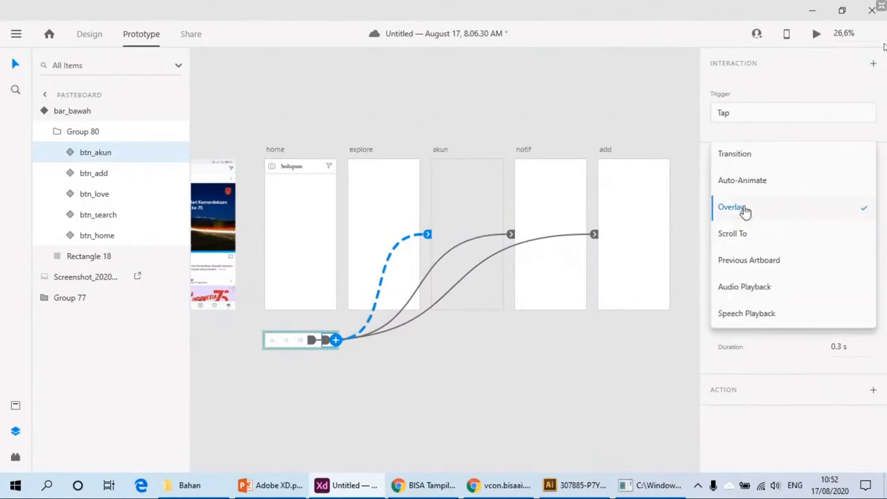
pyautogui.click(759, 157)
# Step: Link btn_search inside bar_bawah to the explore artboard and btn_home to the home artboard
pyautogui.click(93, 194)
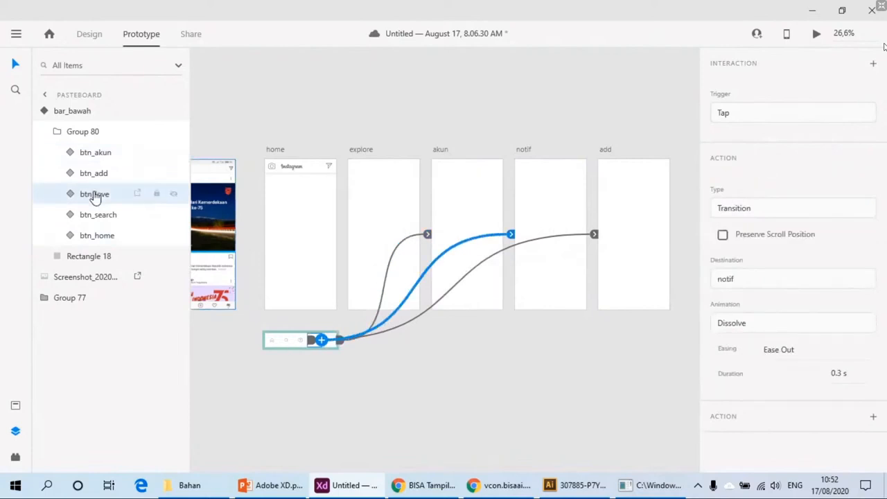
pyautogui.click(98, 218)
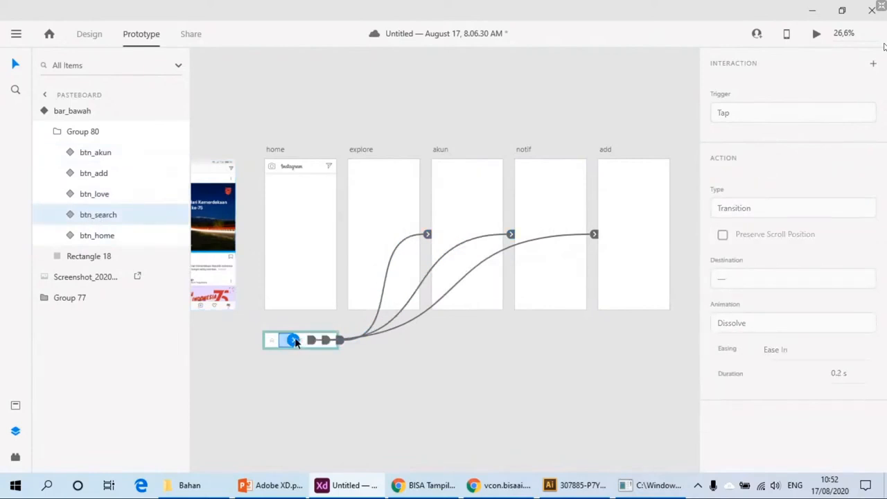
pyautogui.moveTo(293, 340); pyautogui.dragTo(379, 238)
pyautogui.click(274, 340)
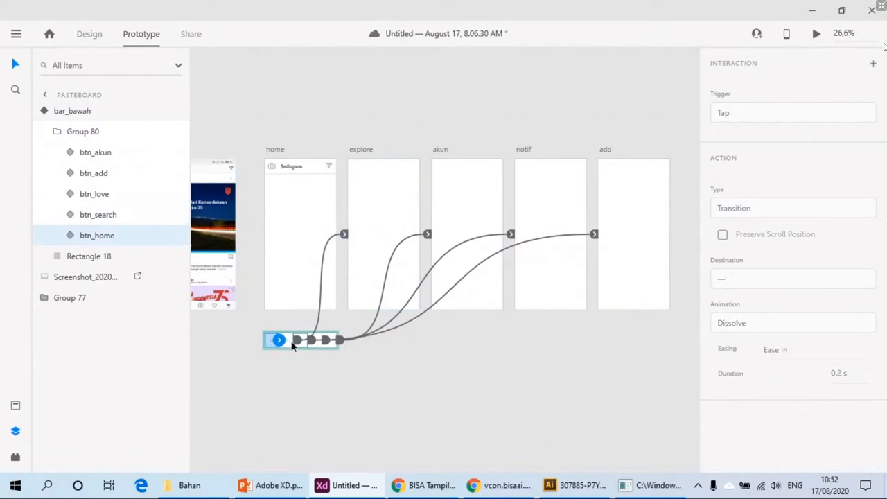
pyautogui.moveTo(278, 340); pyautogui.dragTo(301, 265)
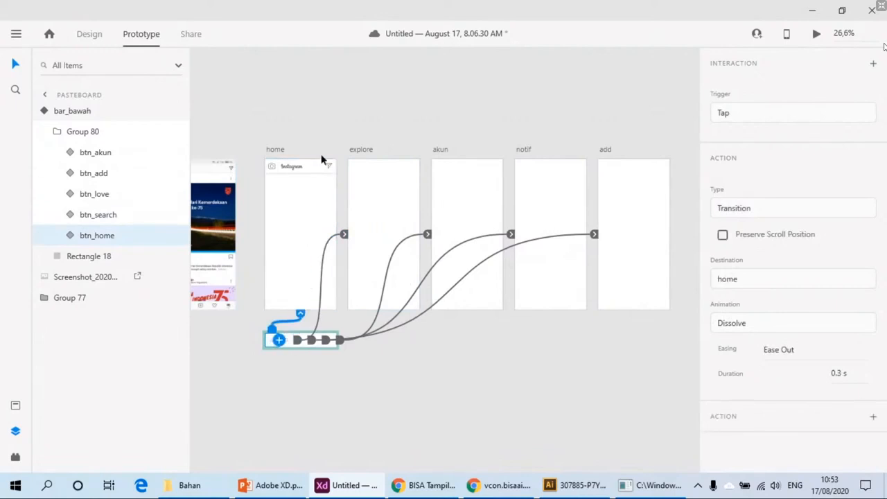
# Step: Place a copy of bar_bawah along the bottom edge of the home artboard and paste it onto explore, akun, notif and add
pyautogui.click(88, 34)
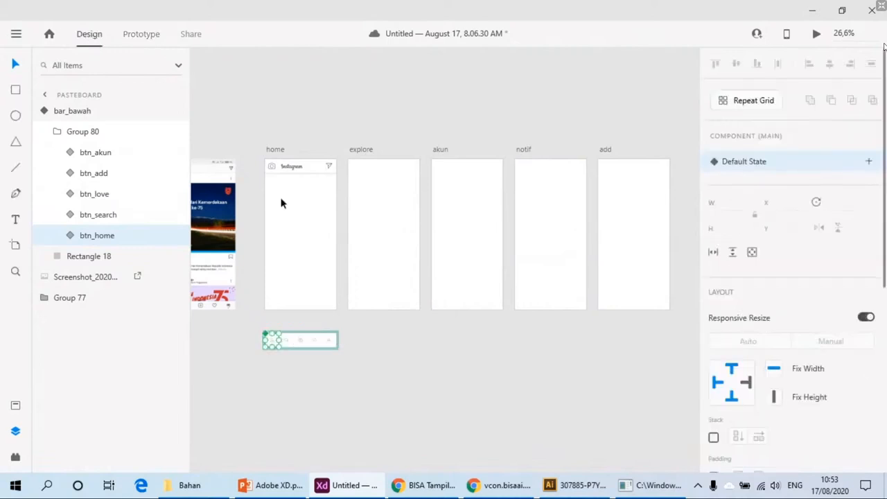
pyautogui.click(326, 316)
pyautogui.click(317, 346)
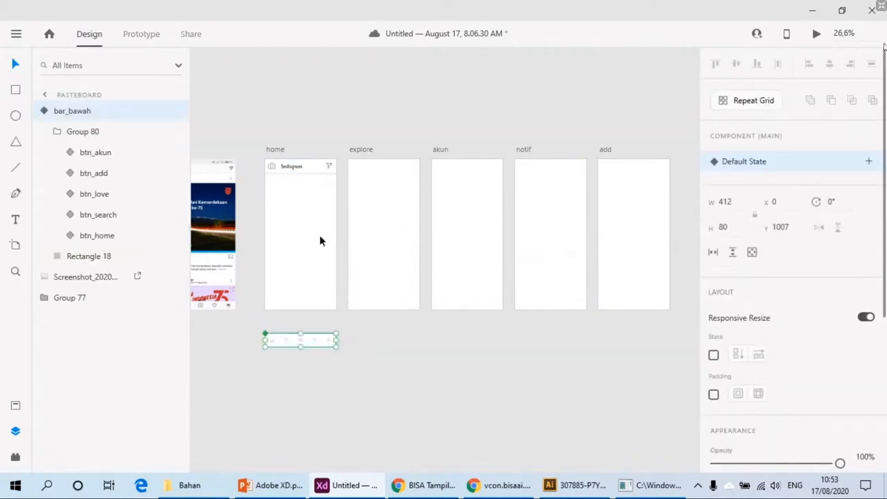
pyautogui.click(302, 292)
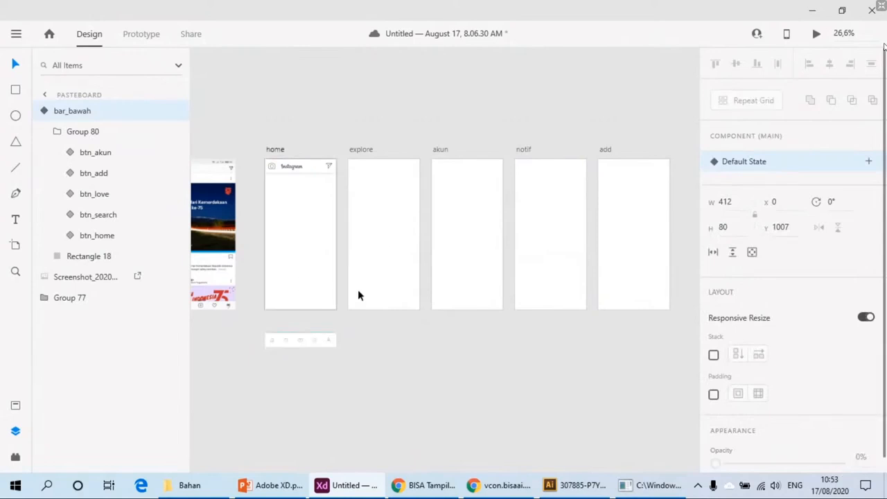
pyautogui.click(407, 258)
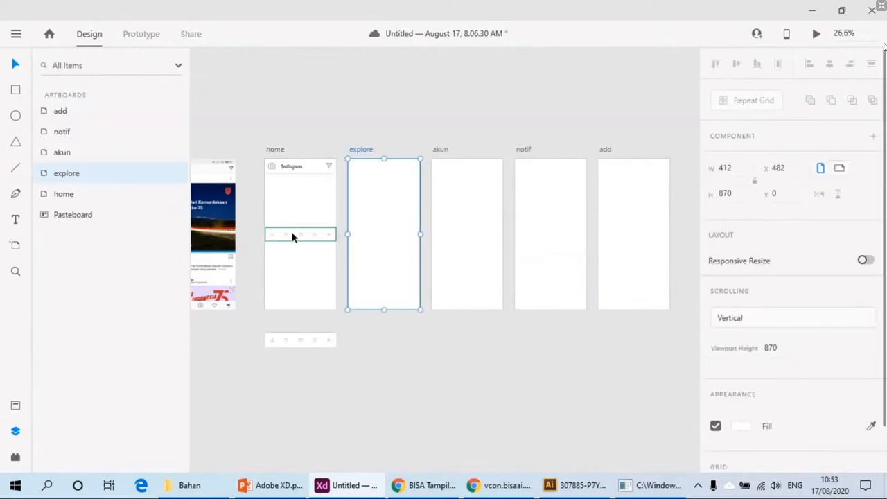
pyautogui.scroll(2, 298, 235)
pyautogui.scroll(5, 294, 235)
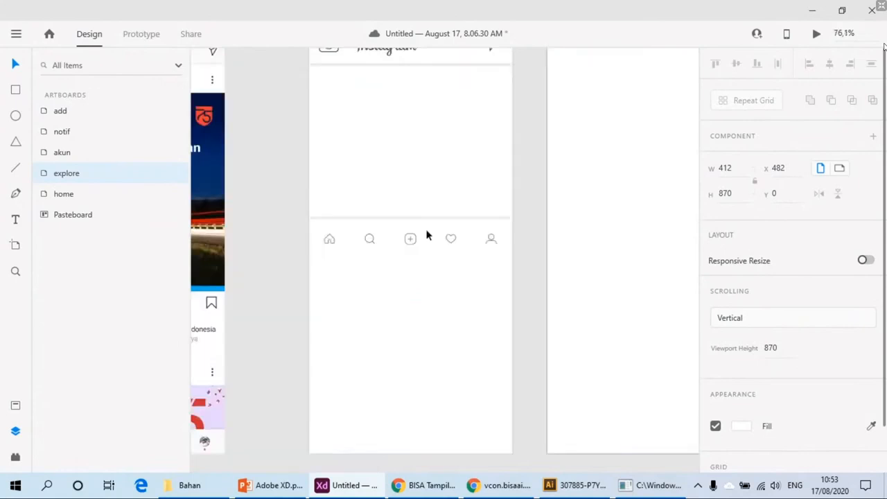
pyautogui.moveTo(426, 234); pyautogui.dragTo(412, 439)
pyautogui.scroll(-1, 452, 386)
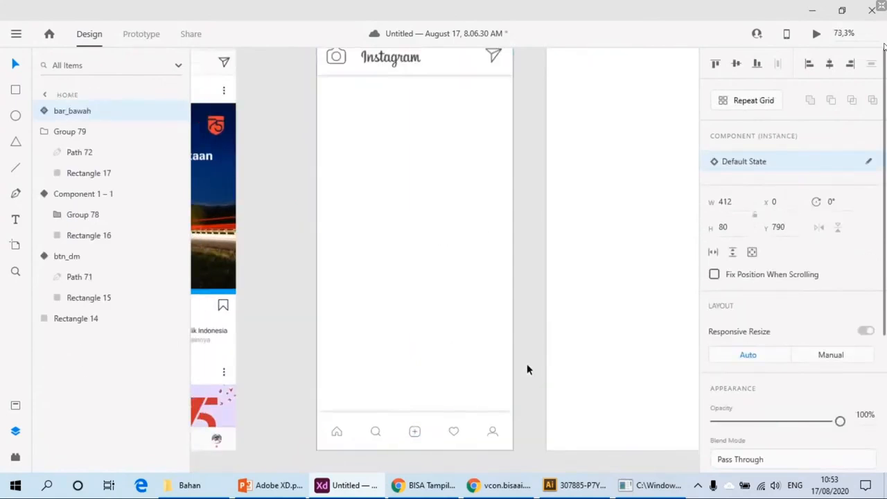
pyautogui.scroll(-5, 527, 369)
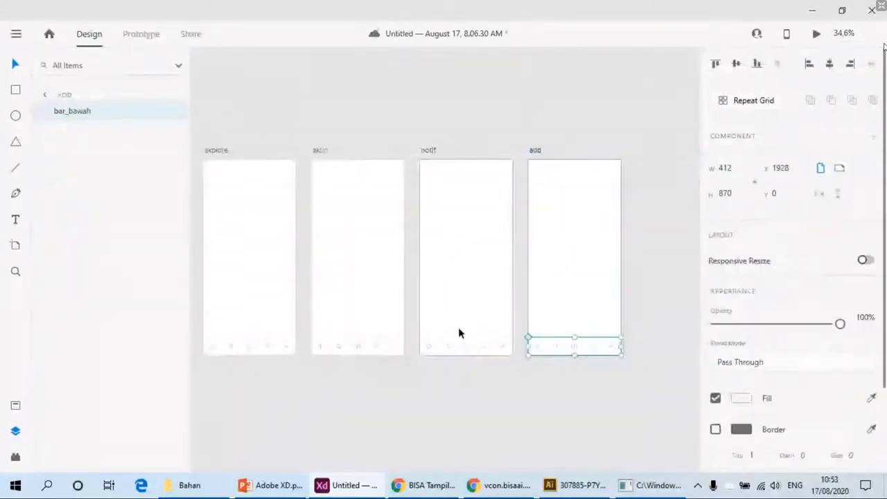
# Step: Inspect the prototype links of the bar_bawah copies on the add, notif and home artboards
pyautogui.click(141, 34)
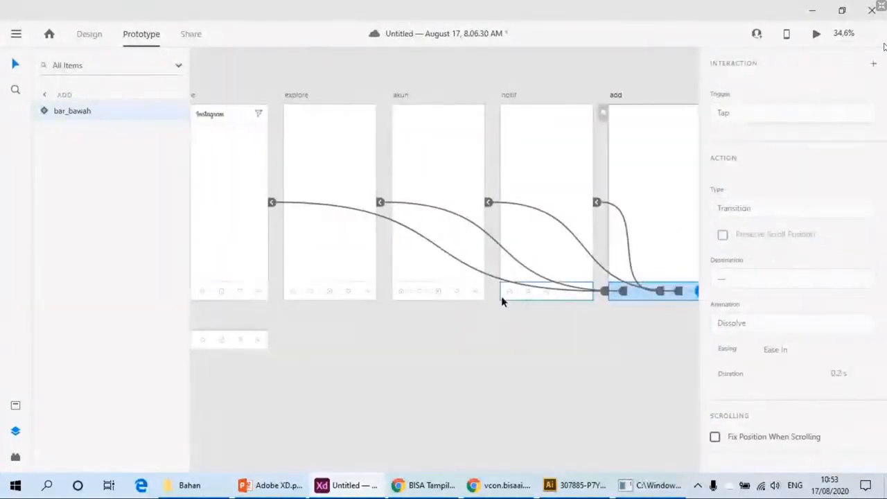
pyautogui.click(501, 296)
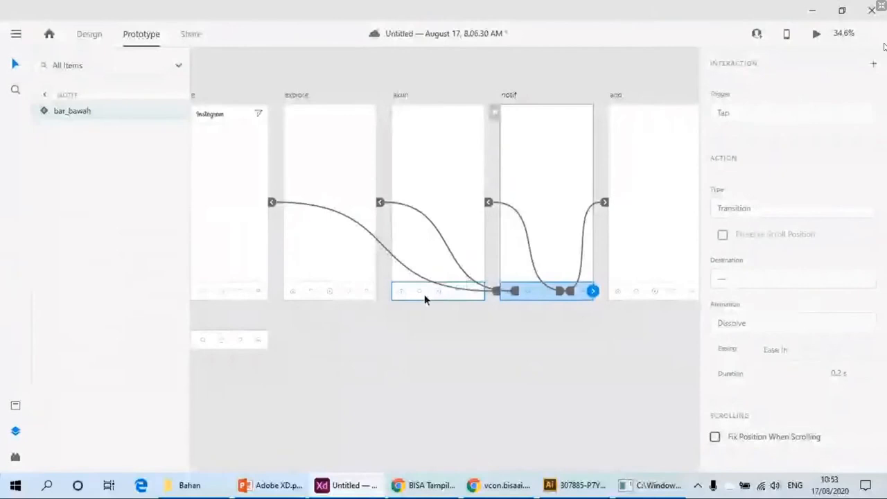
pyautogui.click(234, 293)
# Step: Return to designing and add the text Home to the middle of the home artboard
pyautogui.click(89, 33)
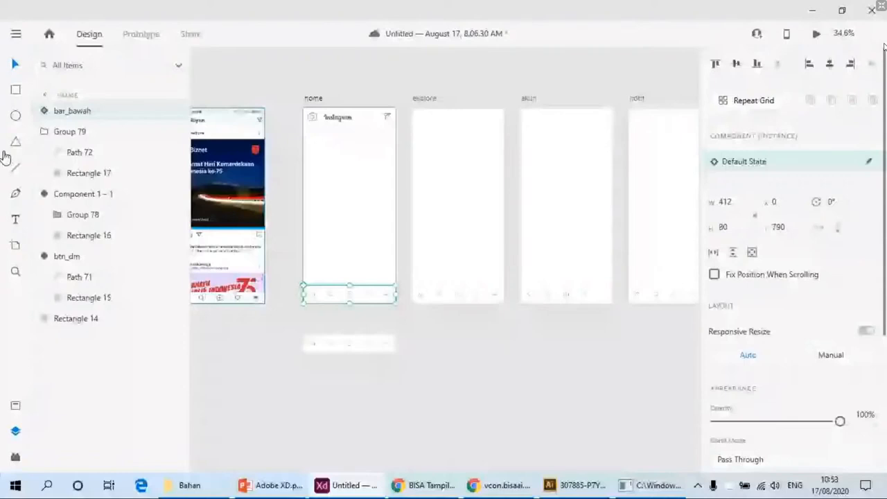
pyautogui.press('t')
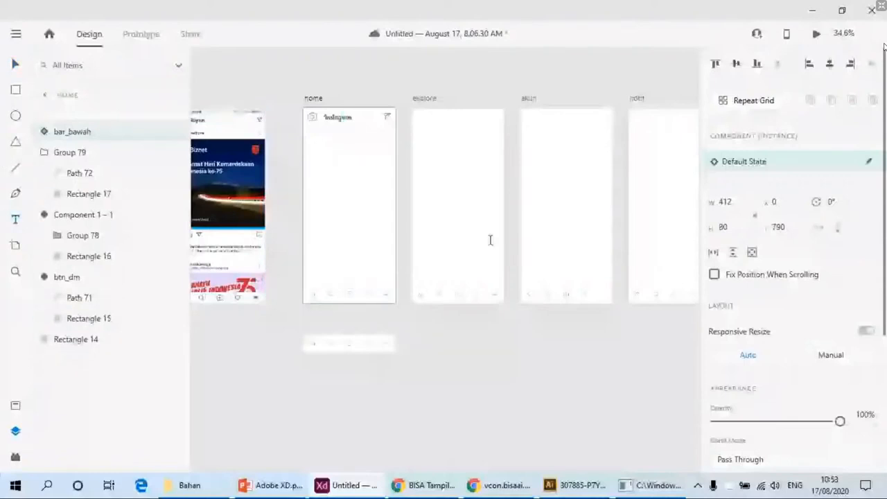
pyautogui.write('Home')
pyautogui.press('Escape')
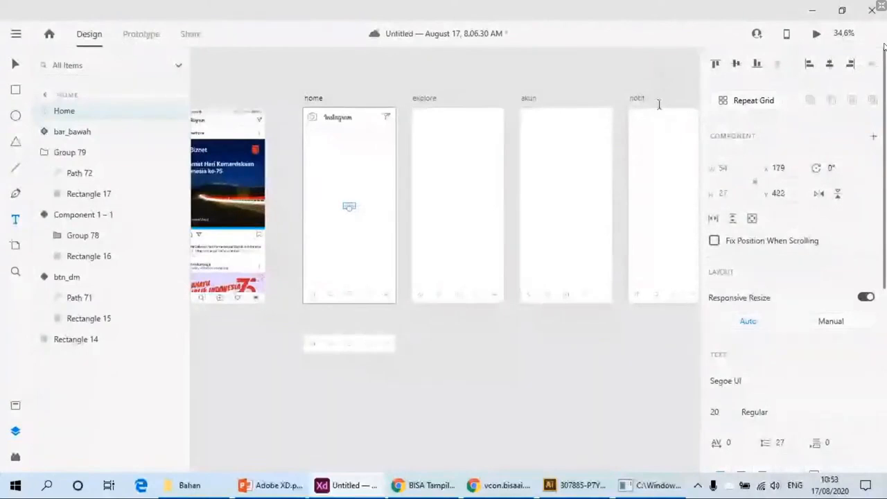
# Step: Try font sizes 47 and 30 on the Home text
pyautogui.scroll(-2, 794, 337)
pyautogui.click(715, 348)
pyautogui.write('42')
pyautogui.press('Return')
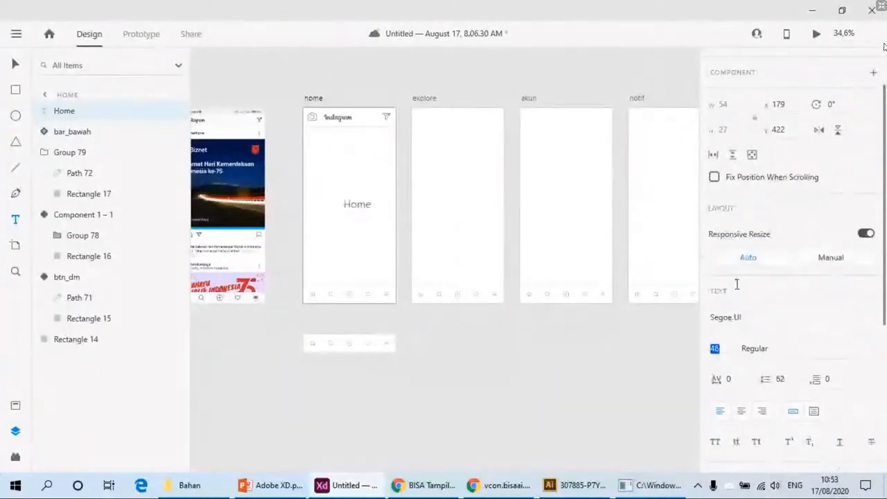
pyautogui.write('47')
pyautogui.press('Return')
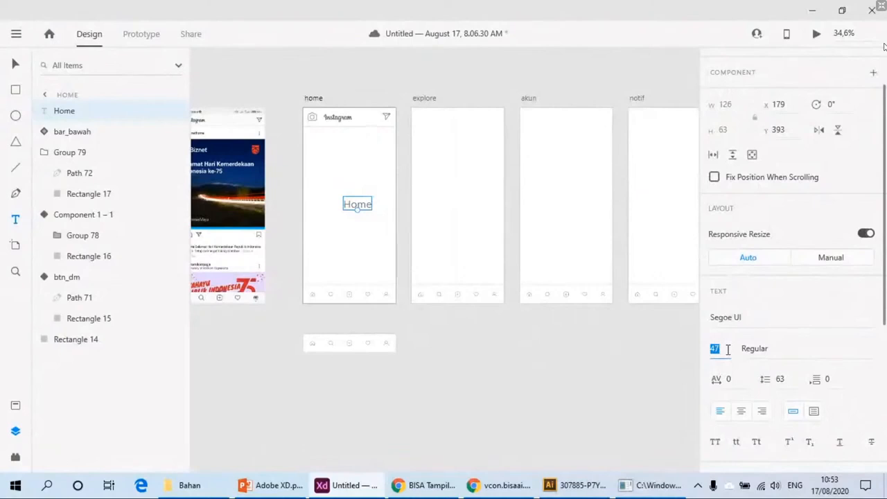
pyautogui.write('1231')
pyautogui.press('BackSpace')
pyautogui.press('BackSpace')
pyautogui.press('BackSpace')
pyautogui.press('BackSpace')
pyautogui.write('30')
pyautogui.press('Return')
# Step: Enlarge the Home text to font size 56 and centre it on the home artboard
pyautogui.click(738, 334)
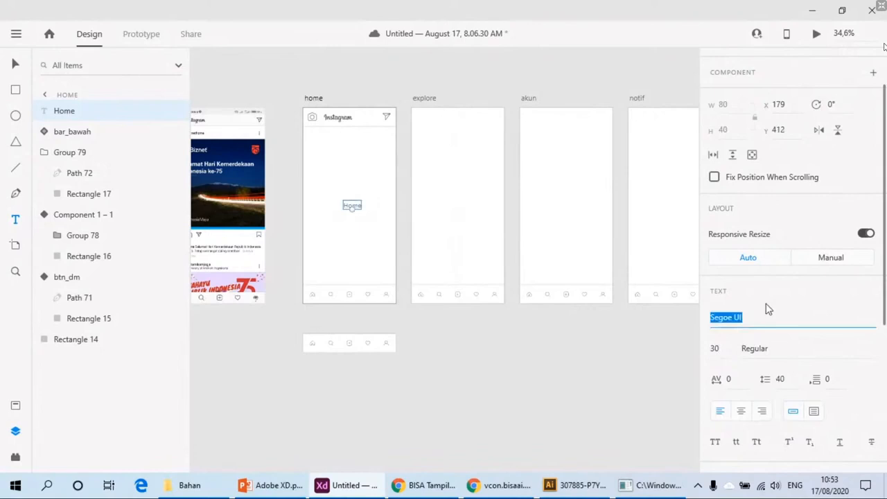
pyautogui.click(762, 305)
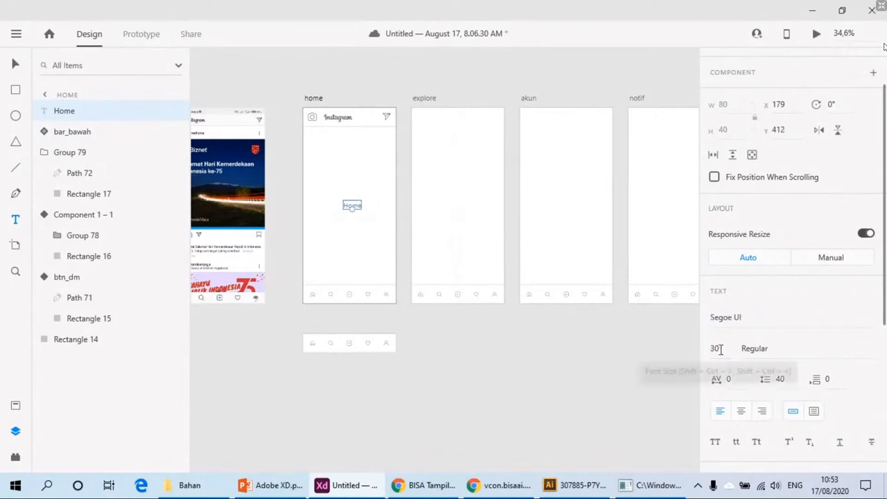
pyautogui.moveTo(721, 351); pyautogui.dragTo(353, 209)
pyautogui.press('Escape')
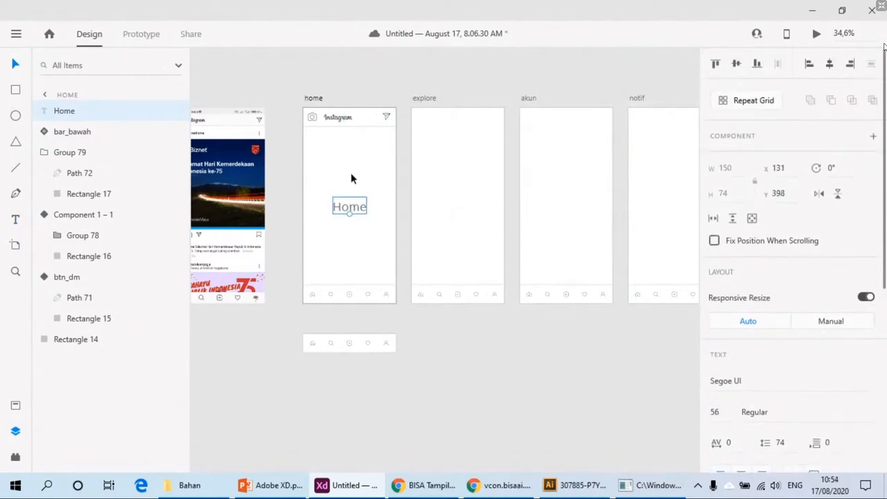
# Step: Paste a copy of the Home text onto the explore artboard, centre-align it and change its wording to explore
pyautogui.click(471, 203)
pyautogui.hotkey('ctrl', 'v')
pyautogui.doubleClick(458, 209)
pyautogui.hotkey('ctrl', 'c')
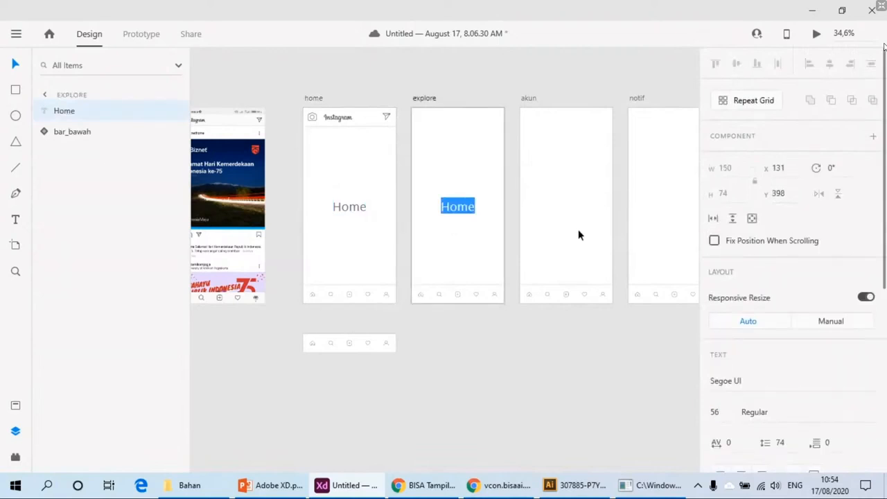
pyautogui.scroll(-3, 804, 406)
pyautogui.scroll(-2, 804, 406)
pyautogui.click(742, 286)
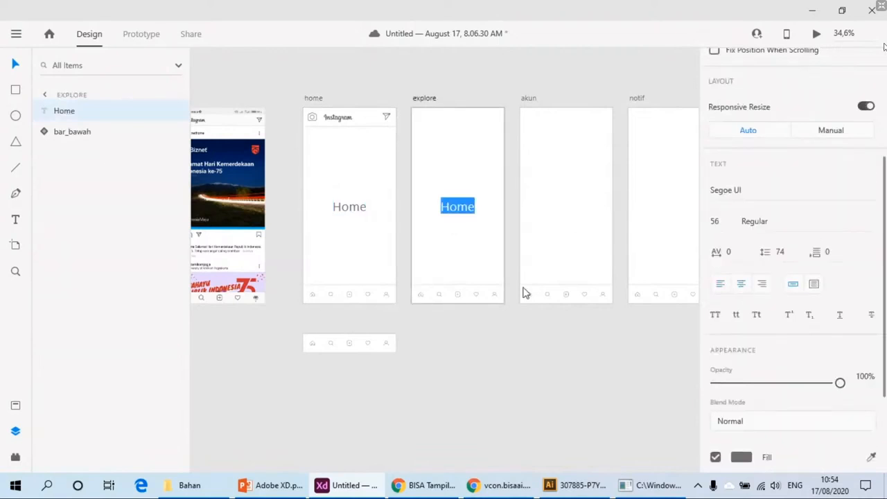
pyautogui.write('explore')
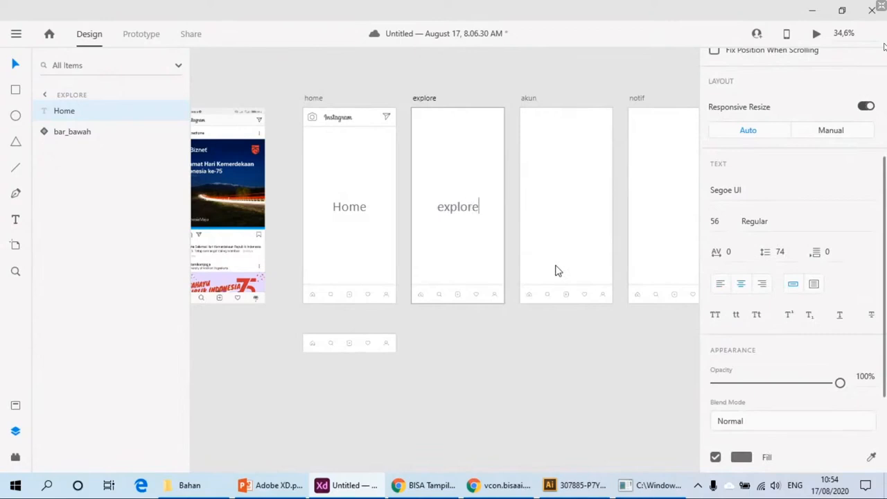
pyautogui.press('Return')
pyautogui.press('BackSpace')
pyautogui.press('Escape')
# Step: Paste the Home text onto the akun artboard and change its wording to Akun
pyautogui.click(591, 241)
pyautogui.hscroll(3, 603, 255)
pyautogui.hotkey('ctrl', 'v')
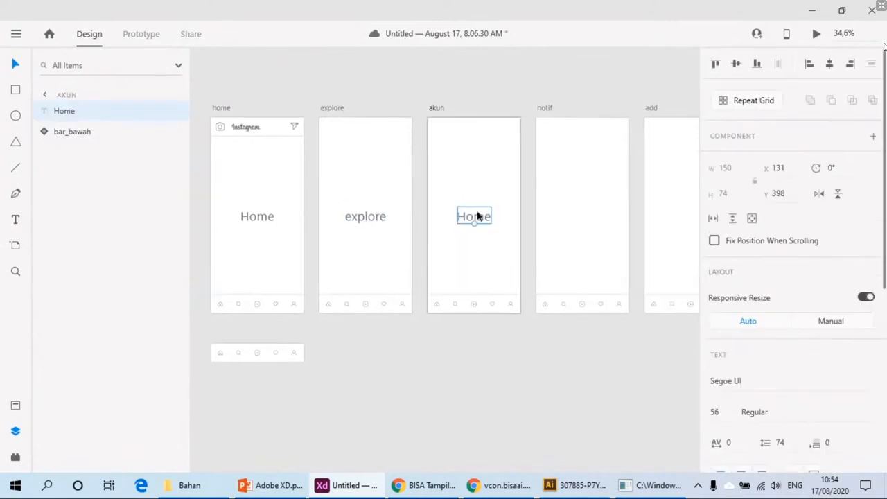
pyautogui.doubleClick(475, 216)
pyautogui.write('Akun')
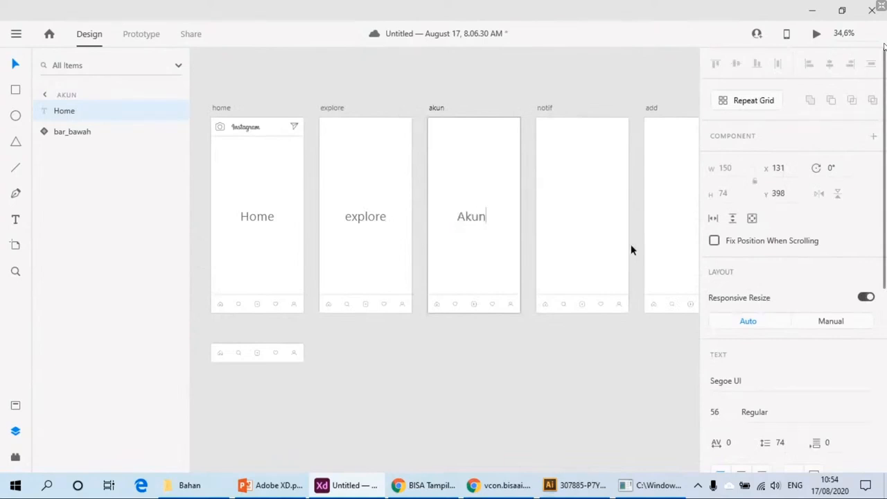
pyautogui.press('Escape')
# Step: Copy the Akun text onto the notif artboard and change its wording to Notif
pyautogui.hotkey('ctrl', 'c')
pyautogui.click(589, 242)
pyautogui.hscroll(3, 500, 220)
pyautogui.hotkey('ctrl', 'v')
pyautogui.doubleClick(501, 220)
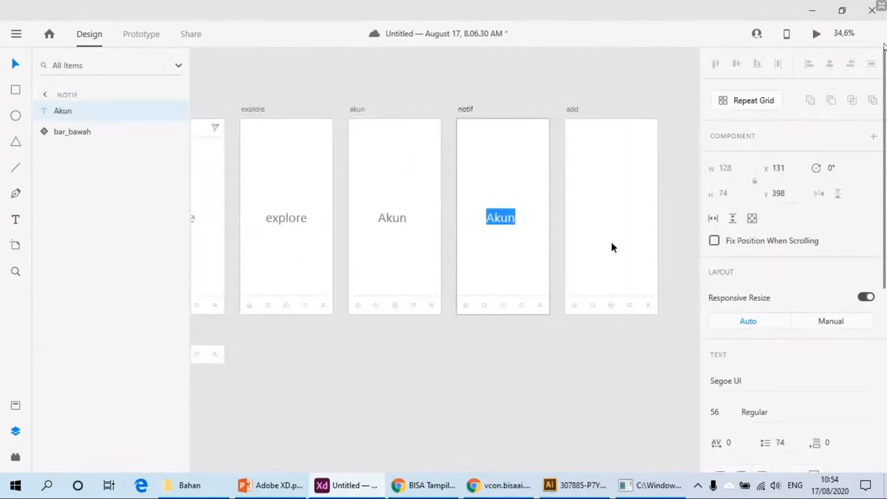
pyautogui.write('Notif')
# Step: Paste the Akun text onto the add artboard and change its wording to Add
pyautogui.click(624, 244)
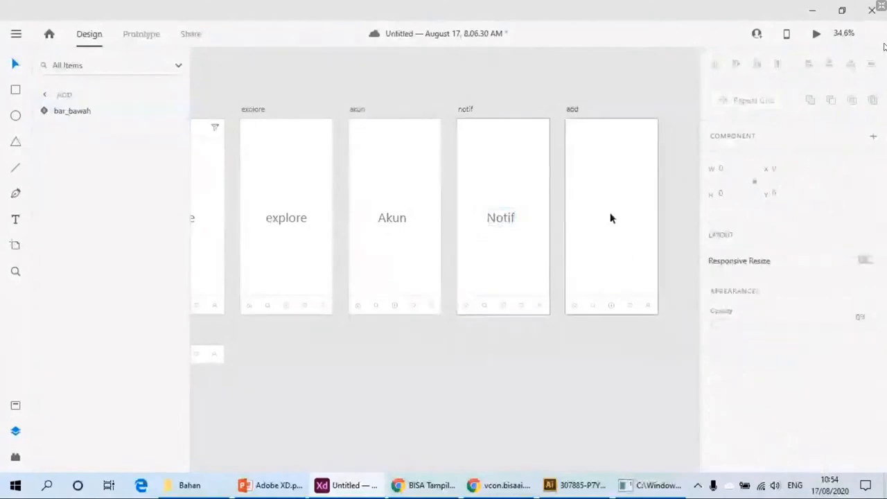
pyautogui.hotkey('ctrl', 'v')
pyautogui.doubleClick(617, 221)
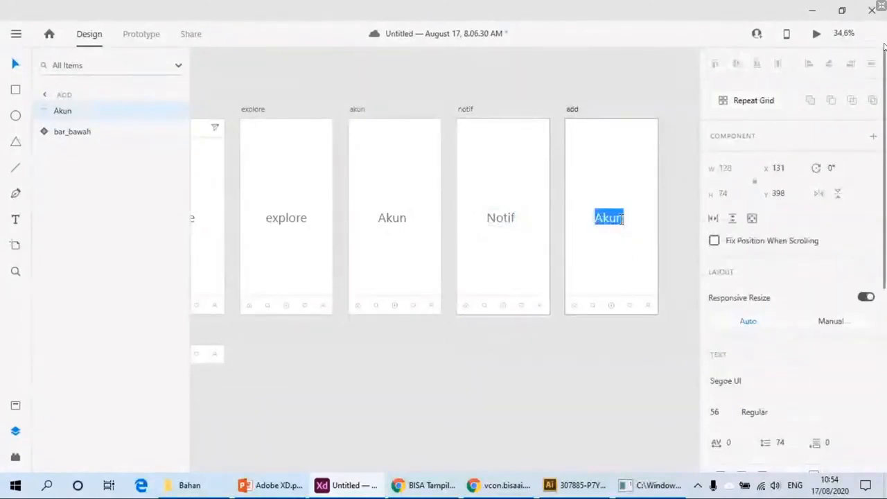
pyautogui.write('Add')
pyautogui.press('Escape')
# Step: Switch to Prototype mode and mark the home artboard as the prototype's starting screen
pyautogui.hscroll(-5, 658, 228)
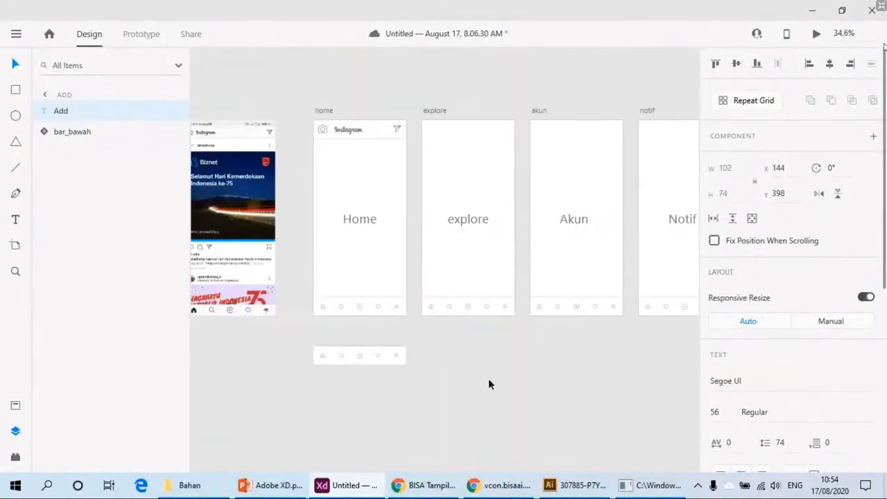
pyautogui.click(324, 110)
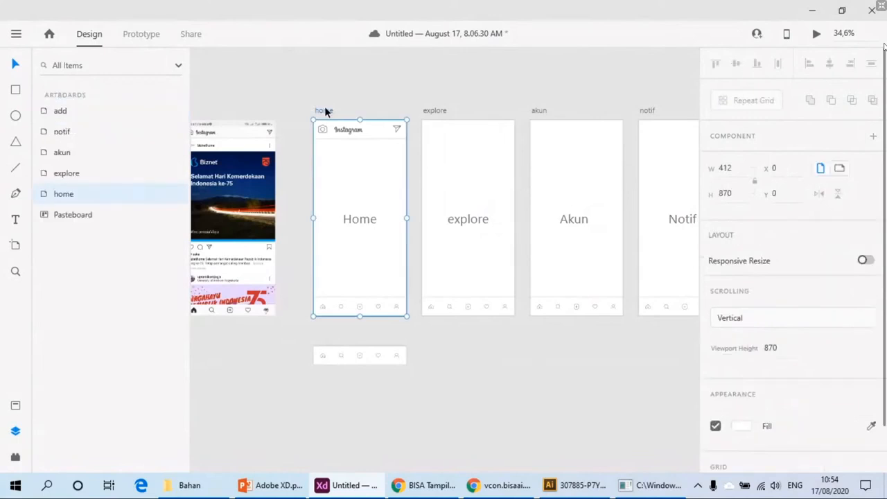
pyautogui.click(141, 35)
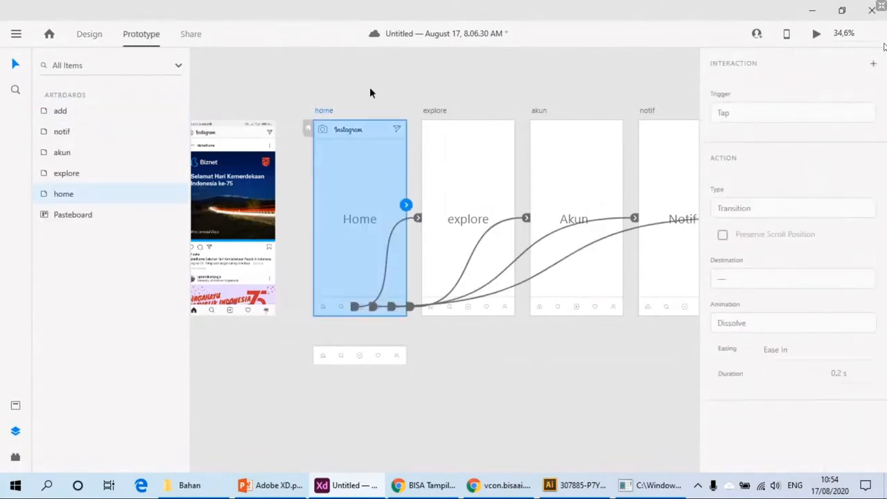
pyautogui.click(432, 103)
pyautogui.moveTo(501, 93); pyautogui.dragTo(406, 103)
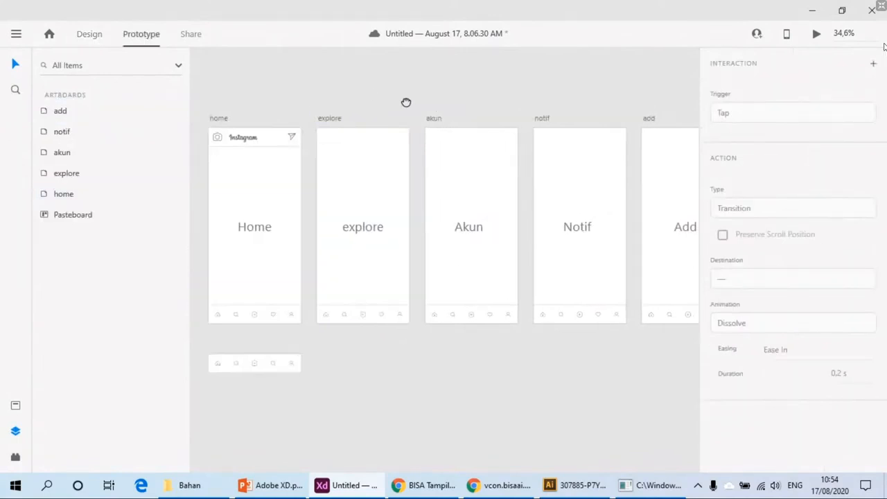
pyautogui.click(259, 142)
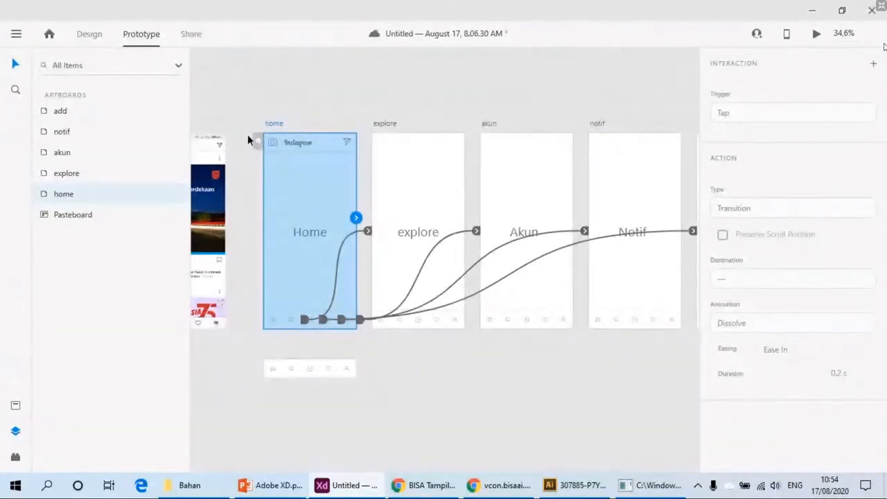
pyautogui.click(259, 144)
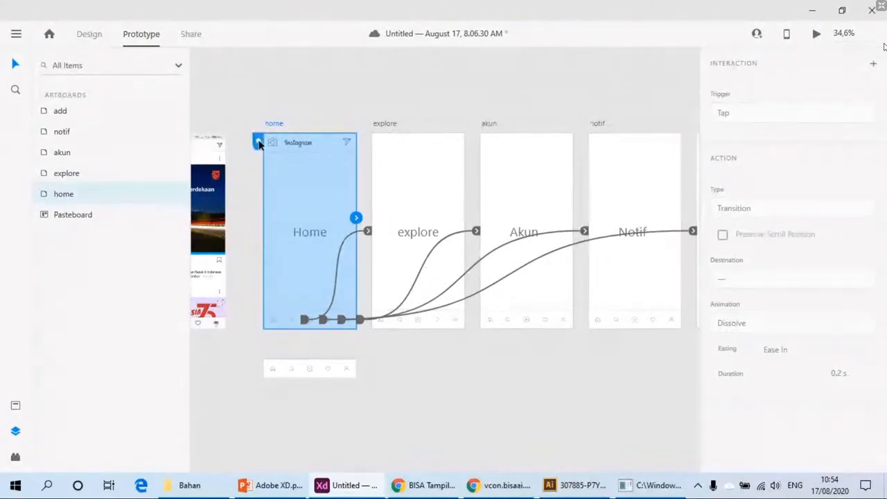
# Step: Try the explore artboard as the prototype's starting screen and restore home as the starting screen
pyautogui.click(385, 124)
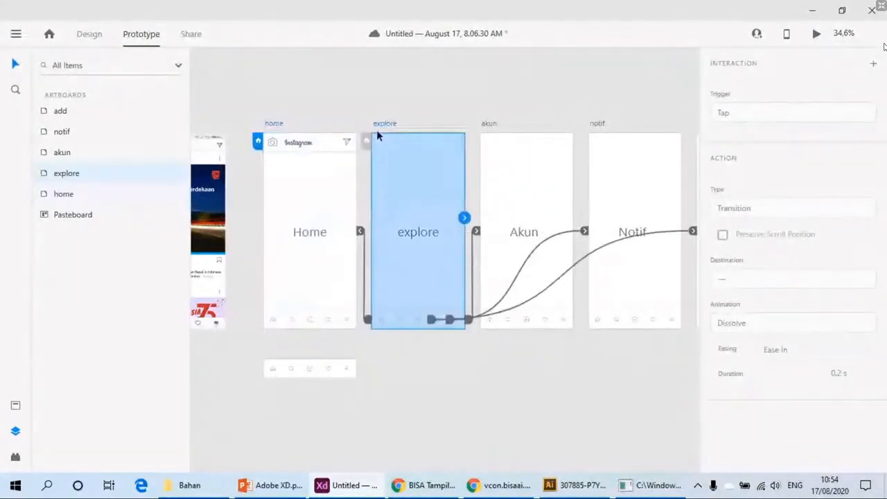
pyautogui.click(366, 141)
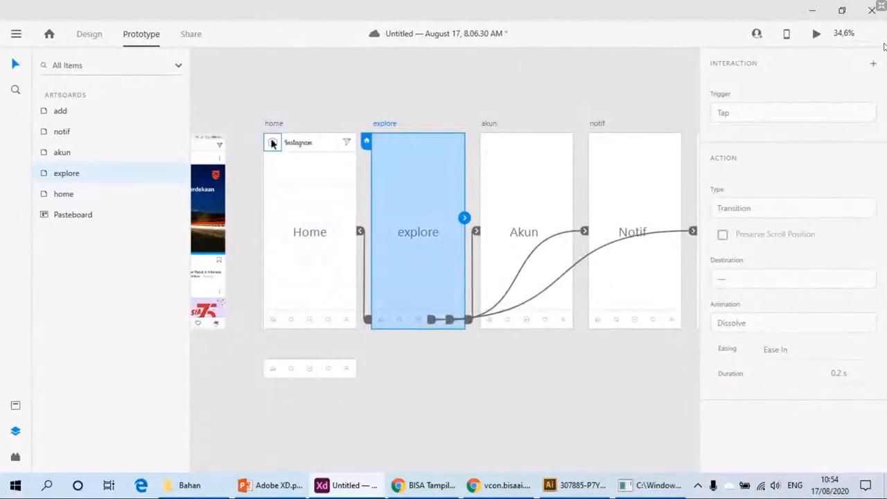
pyautogui.click(267, 123)
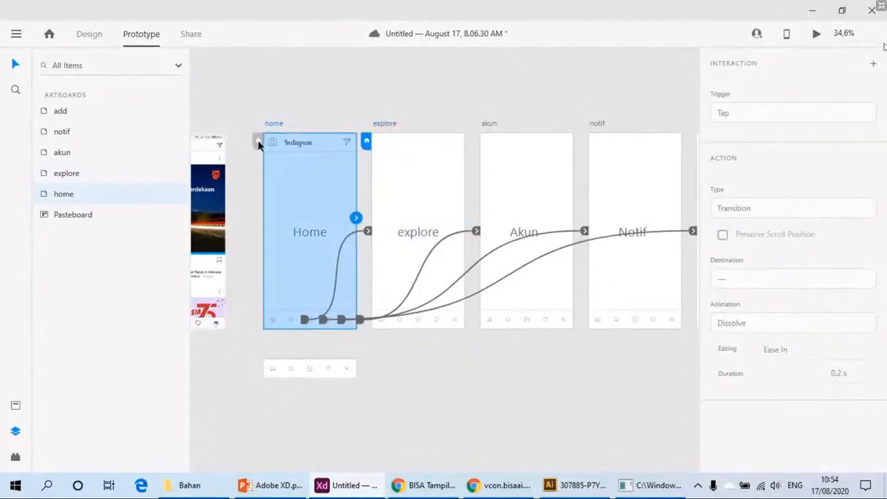
pyautogui.click(258, 141)
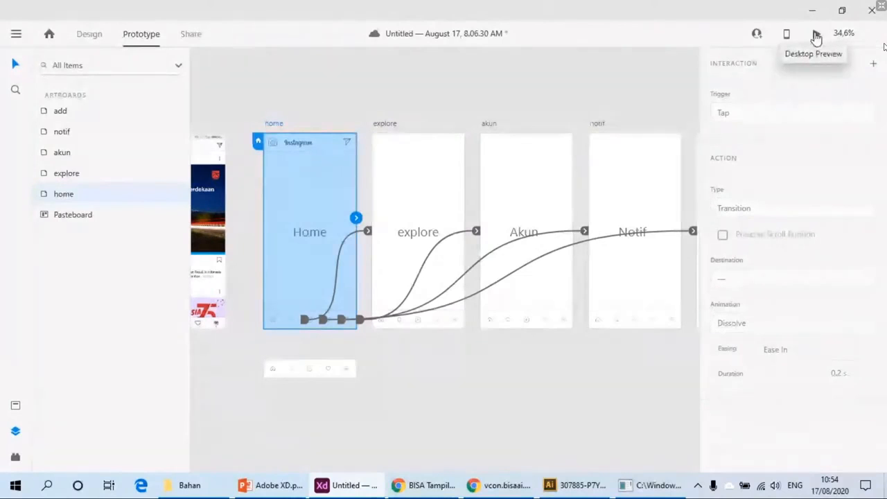
# Step: Test the explore, add, notif and home links of the bottom navigation in the desktop preview, close it and return to Design mode
pyautogui.click(816, 36)
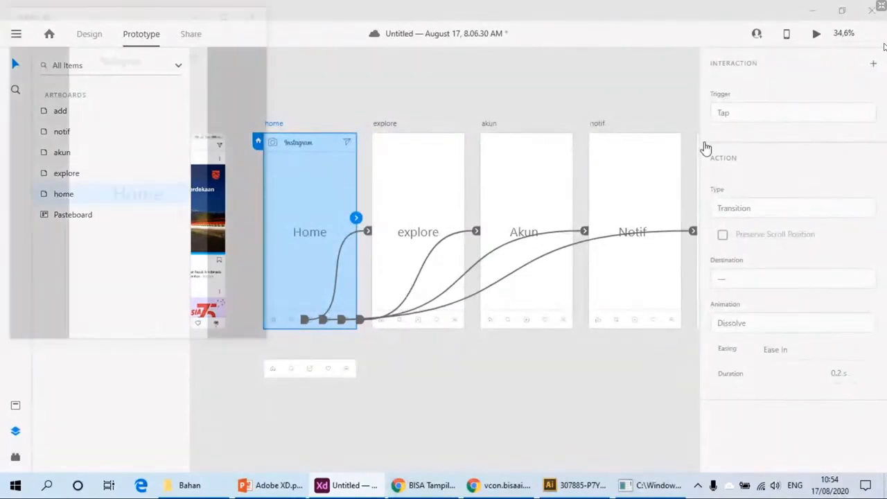
pyautogui.moveTo(116, 19); pyautogui.dragTo(606, 34)
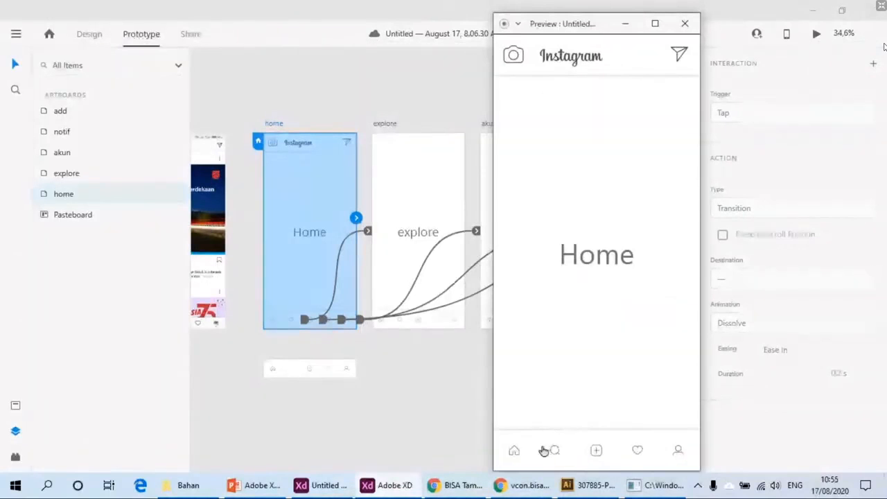
pyautogui.click(555, 452)
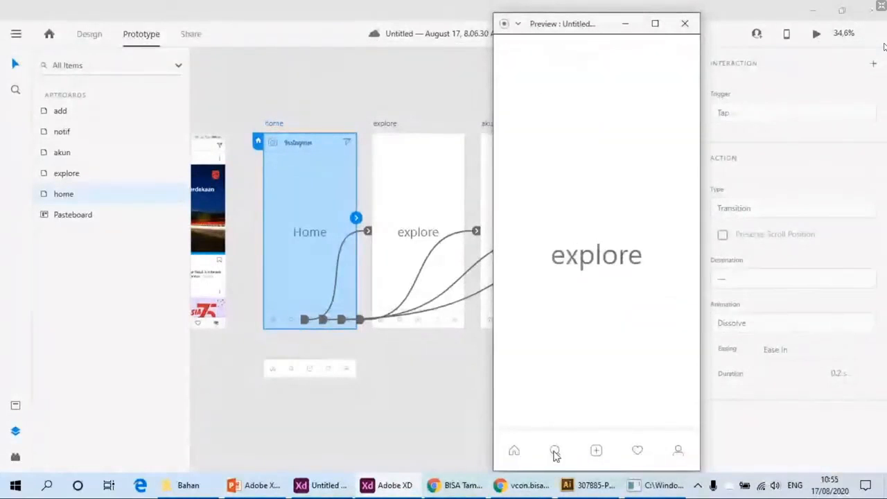
pyautogui.click(597, 452)
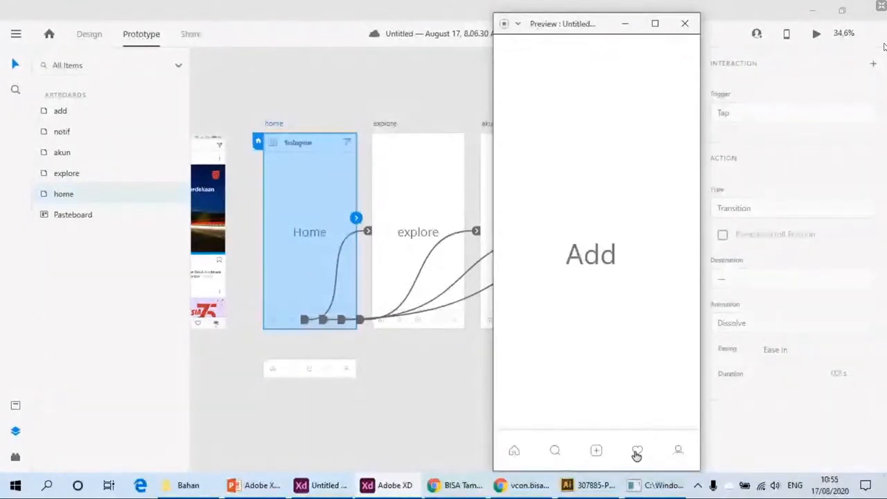
pyautogui.click(636, 452)
pyautogui.click(513, 452)
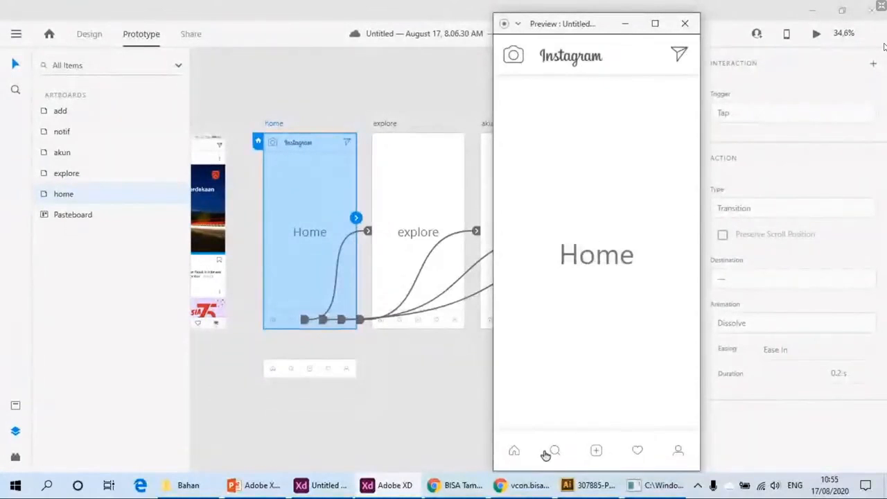
pyautogui.click(597, 452)
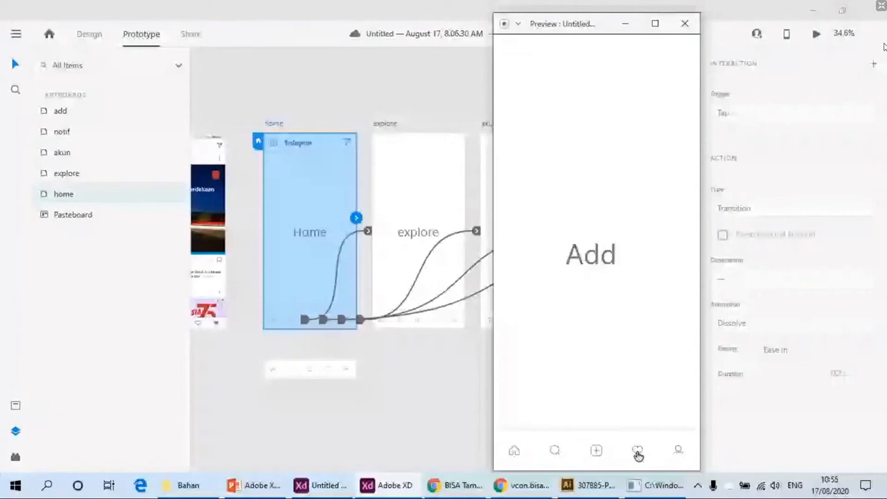
pyautogui.click(638, 453)
pyautogui.click(554, 451)
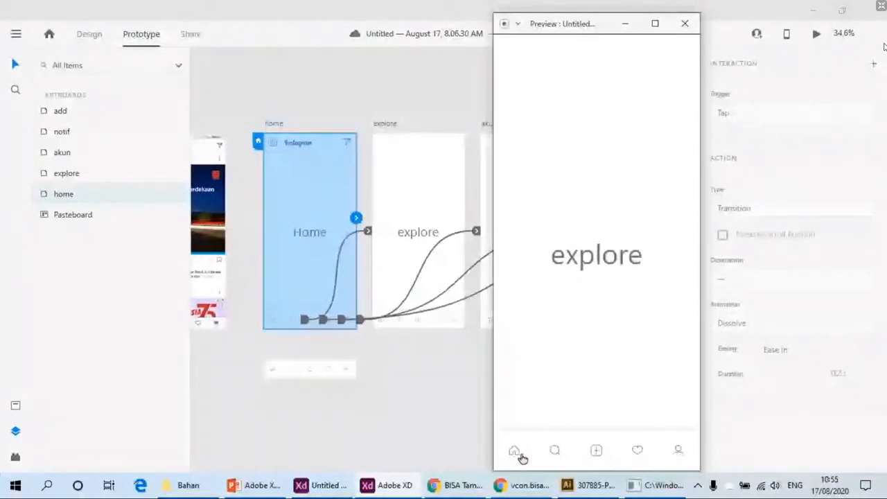
pyautogui.click(685, 23)
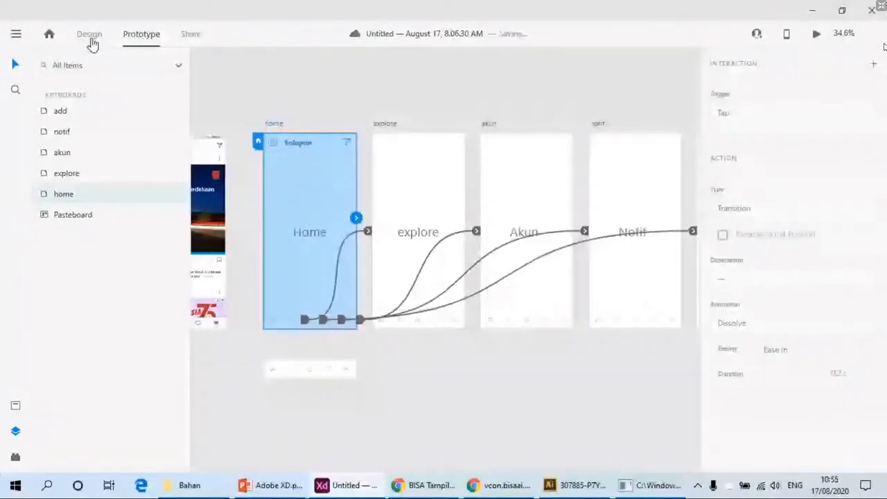
pyautogui.click(92, 43)
pyautogui.click(360, 127)
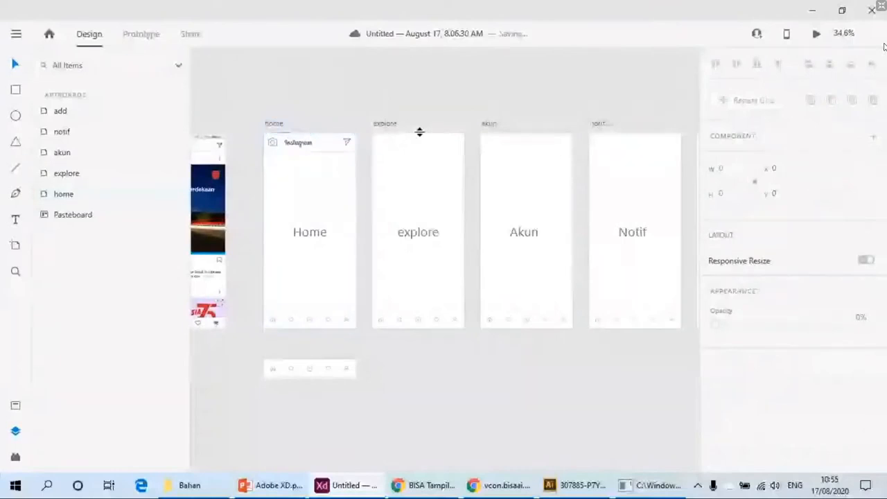
# Step: Switch to the BISA Tampil conference in Chrome, read the public and private chats, and return to Adobe XD
pyautogui.click(424, 485)
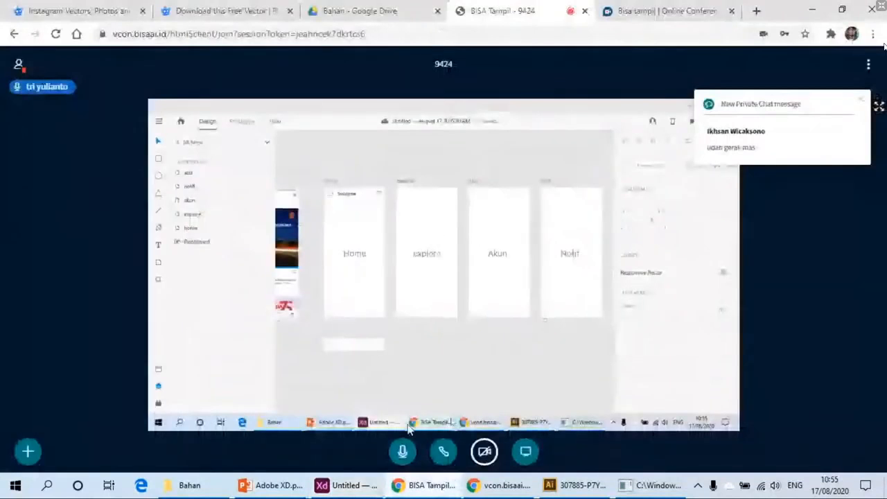
pyautogui.click(19, 64)
pyautogui.click(66, 86)
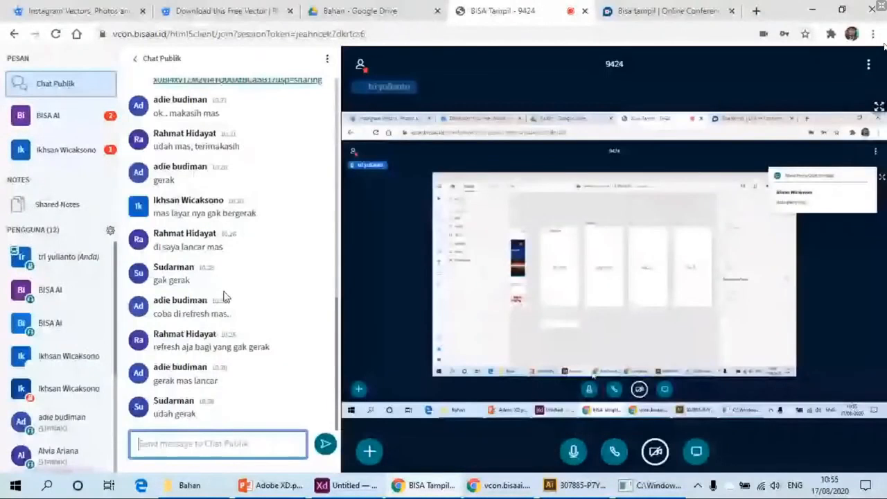
pyautogui.click(88, 117)
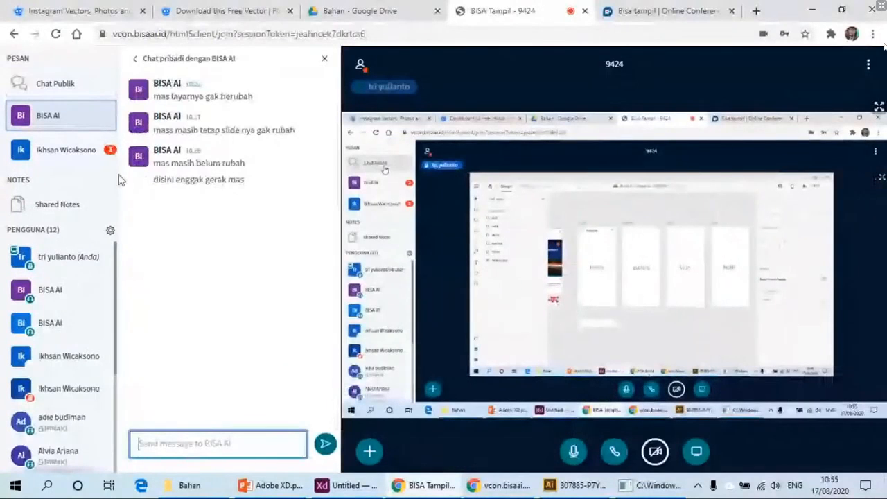
pyautogui.click(77, 150)
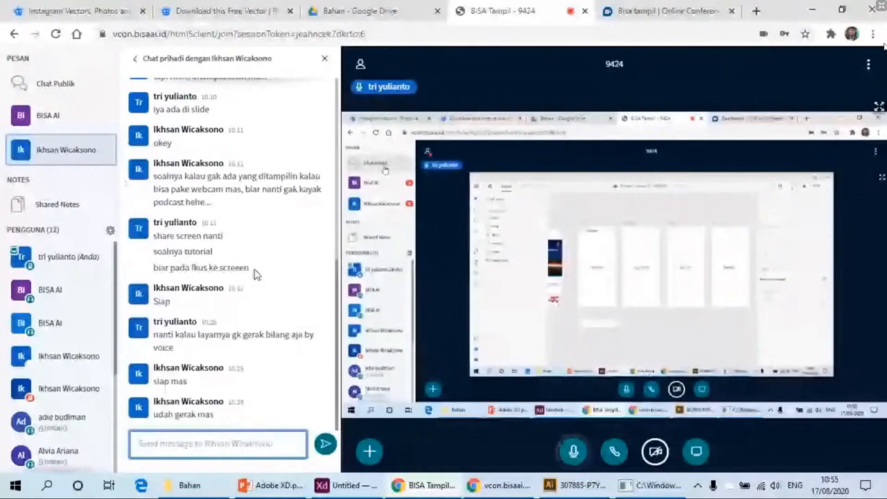
pyautogui.click(65, 83)
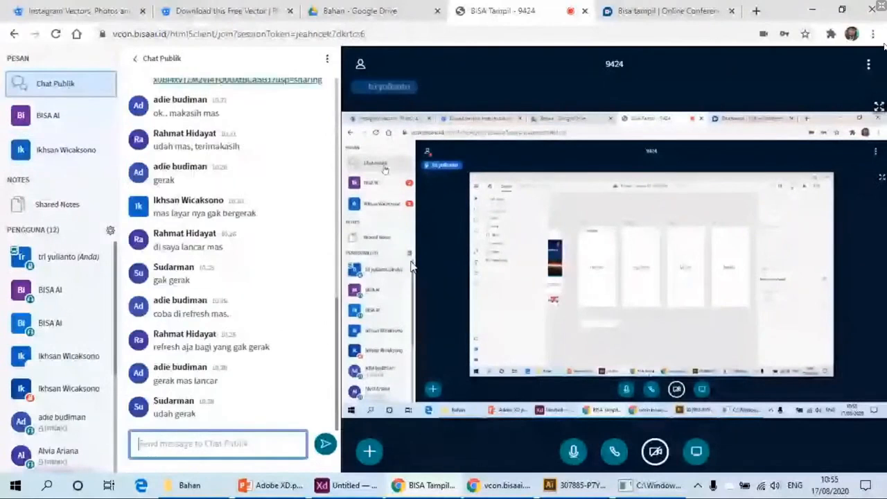
pyautogui.scroll(-3, 72, 357)
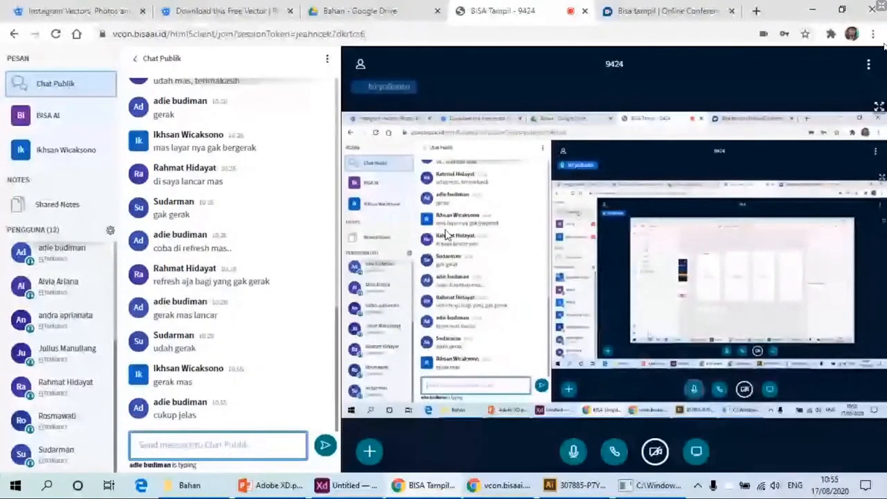
pyautogui.click(367, 64)
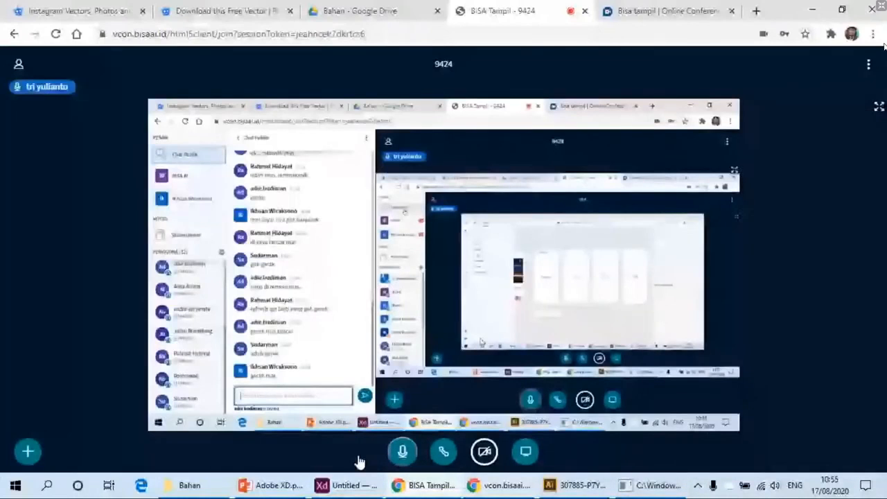
pyautogui.click(350, 485)
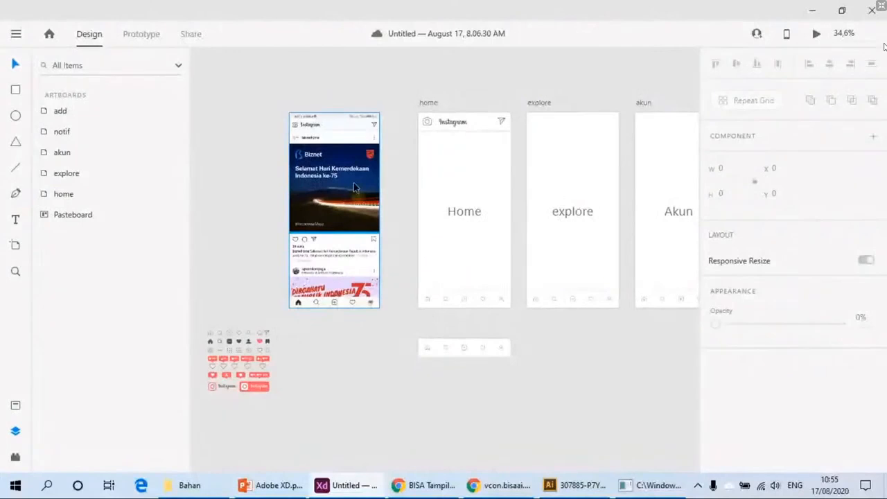
# Step: Move the bar_bawah component above the home artboard and delete the Home placeholder text from that artboard
pyautogui.moveTo(492, 344); pyautogui.dragTo(497, 95)
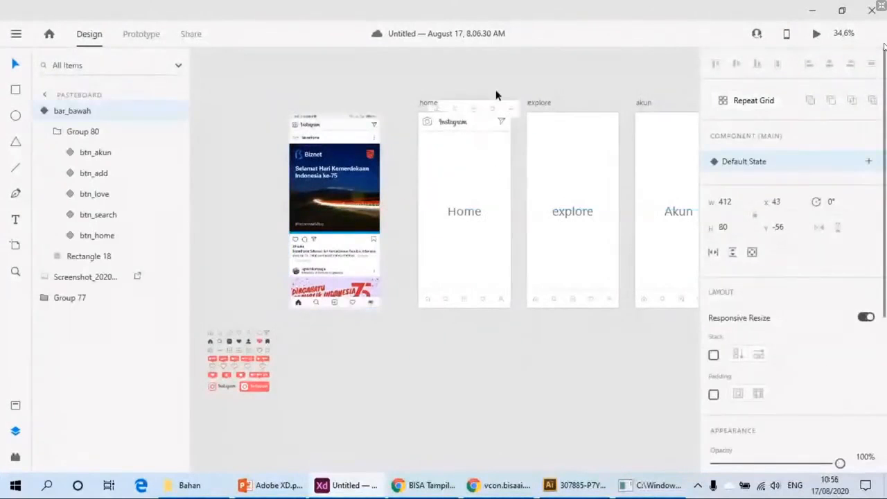
pyautogui.moveTo(529, 362); pyautogui.dragTo(469, 398)
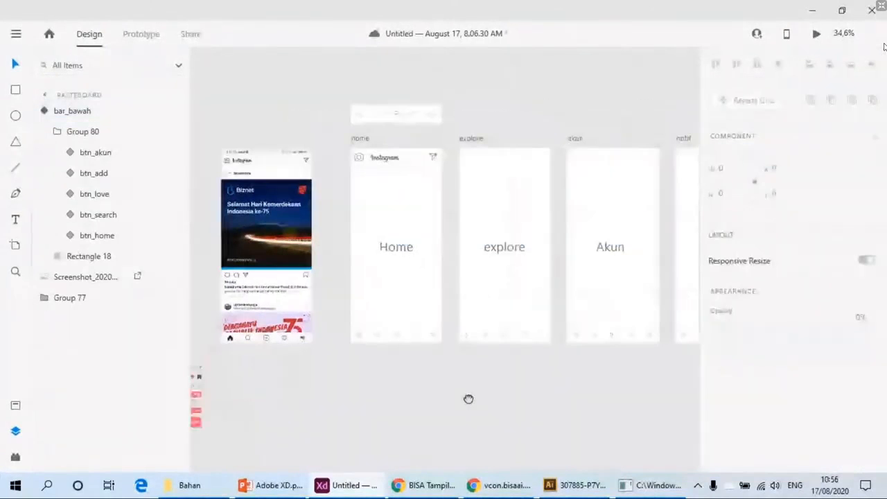
pyautogui.click(396, 247)
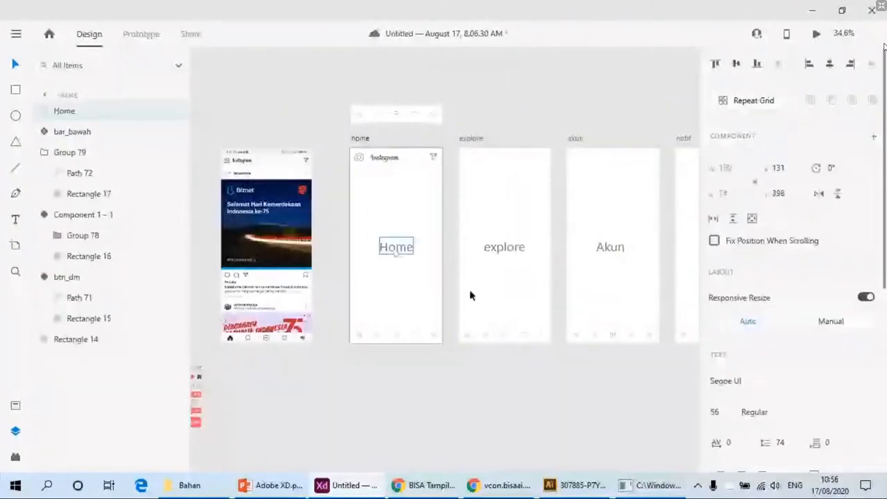
pyautogui.press('Delete')
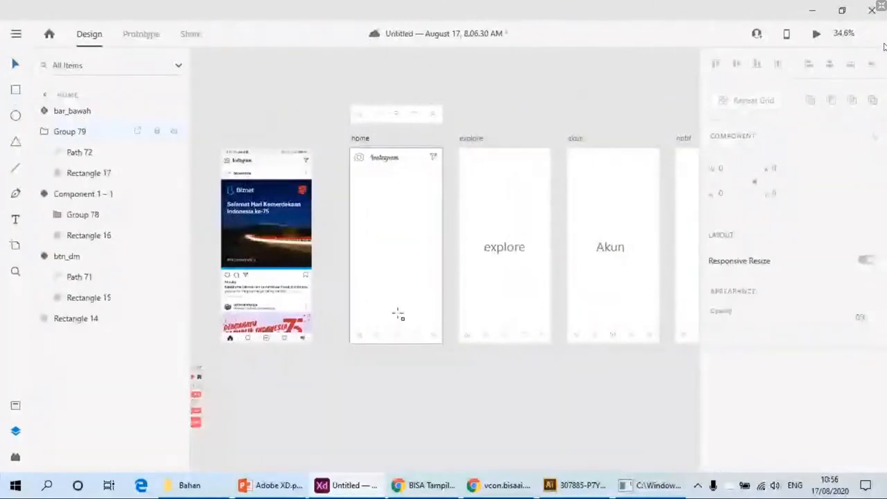
# Step: Draw a rectangle 412 wide on the pasteboard below the home artboard and set its height to 412
pyautogui.scroll(-5, 399, 315)
pyautogui.hscroll(-2, 426, 233)
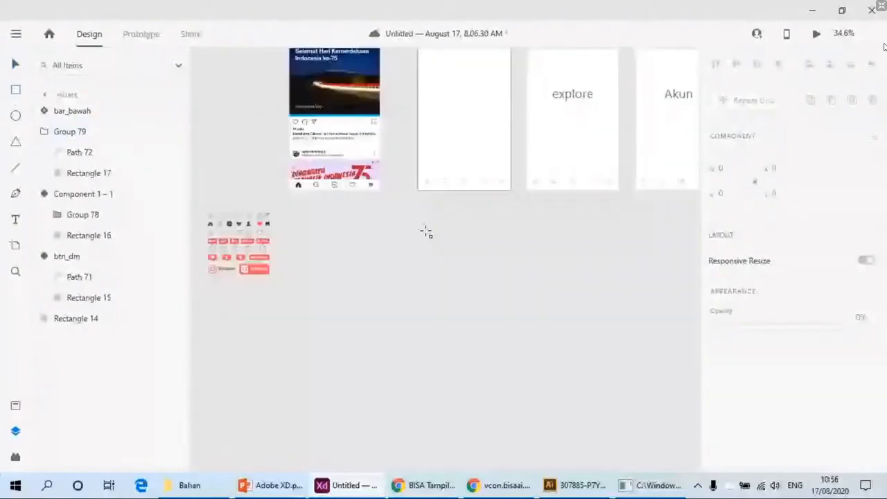
pyautogui.moveTo(421, 221); pyautogui.dragTo(511, 298)
pyautogui.click(725, 168)
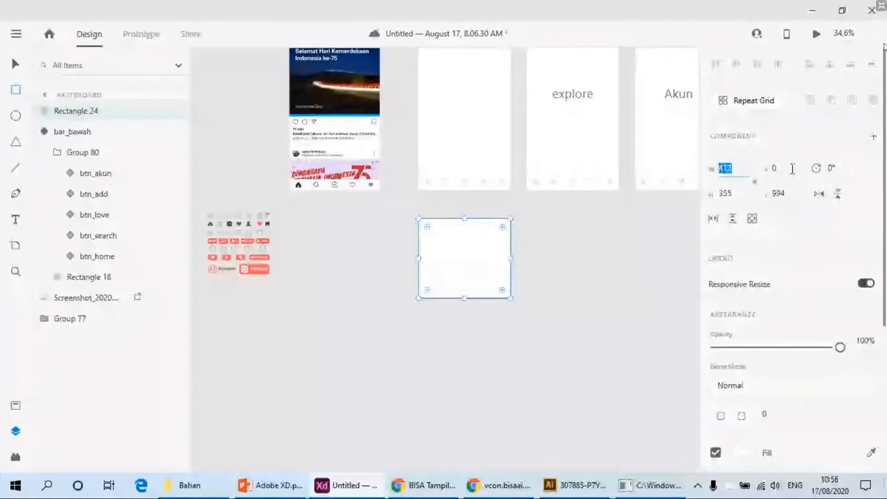
pyautogui.press('Tab')
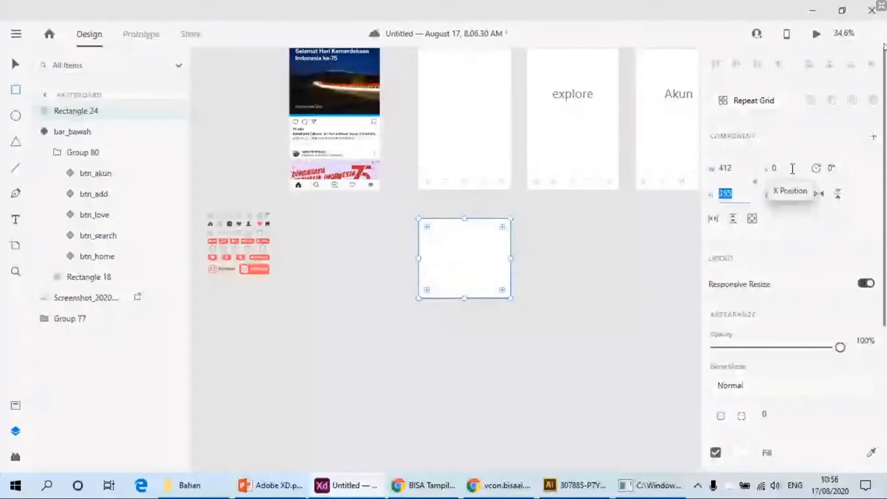
pyautogui.press('Escape')
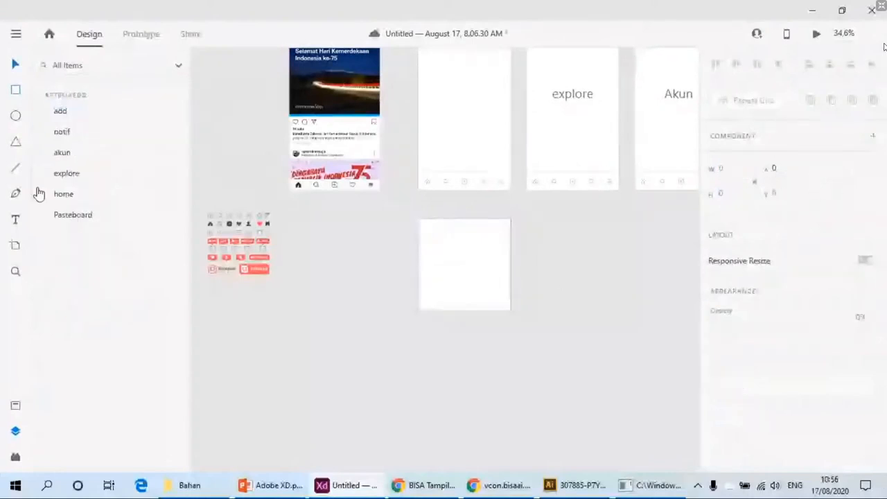
# Step: Draw a triangle about 287 wide and 142 high in the lower-left corner of the new square
pyautogui.scroll(4, 467, 282)
pyautogui.press('y')
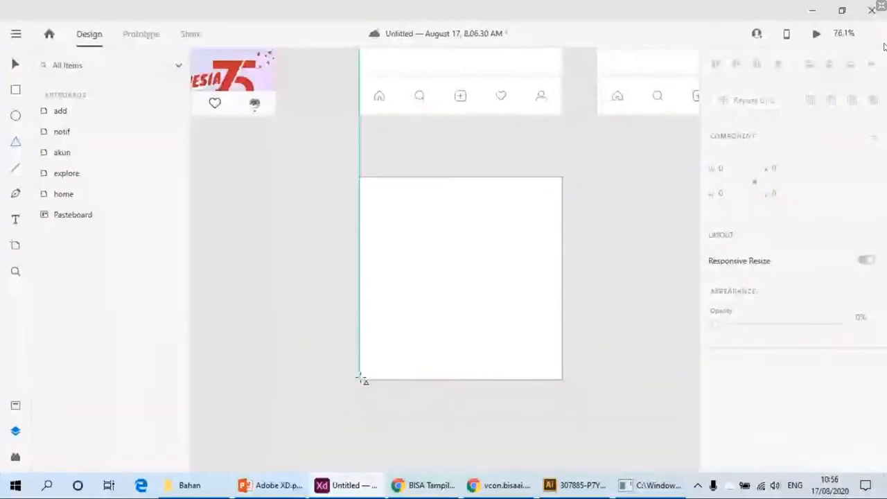
pyautogui.moveTo(363, 382)
pyautogui.mouseDown()
pyautogui.moveTo(479, 312)
pyautogui.moveTo(513, 271)
pyautogui.moveTo(502, 311)
pyautogui.mouseUp()
pyautogui.press('v')
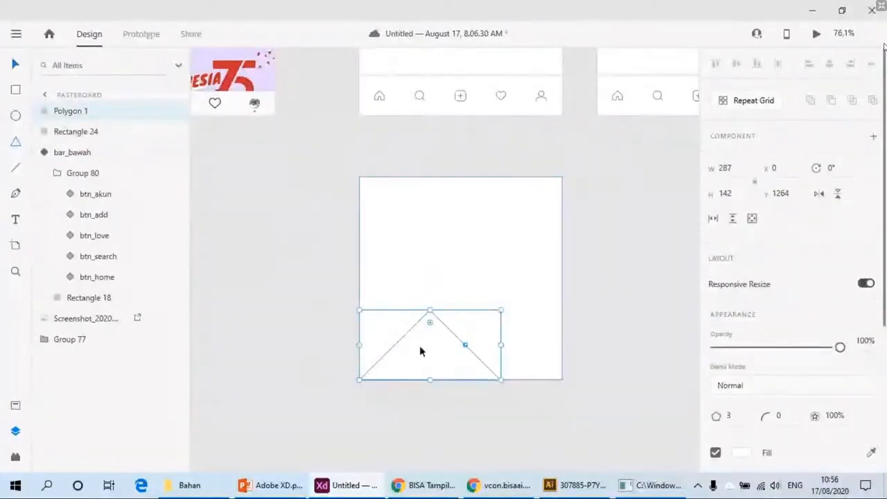
# Step: Duplicate the triangle into the square's lower-right corner at X 125 and stretch the copy to about 196 high
pyautogui.moveTo(445, 347); pyautogui.dragTo(482, 341)
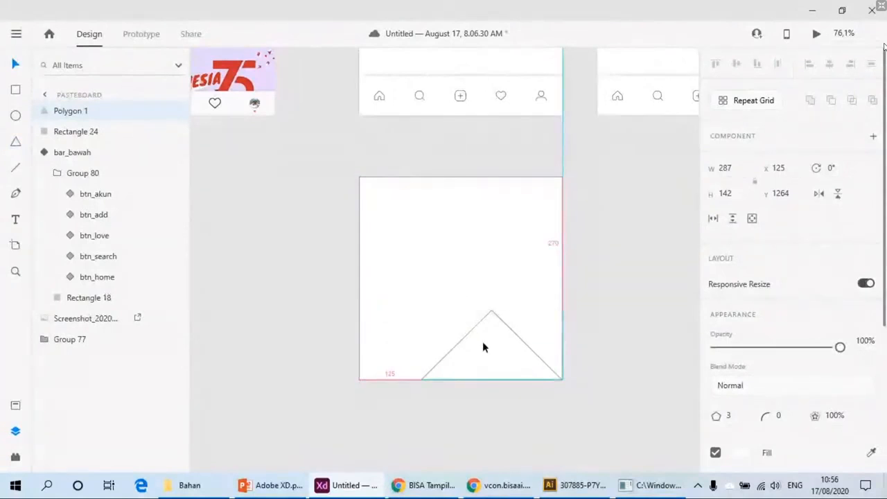
pyautogui.hotkey('ctrl', 'd')
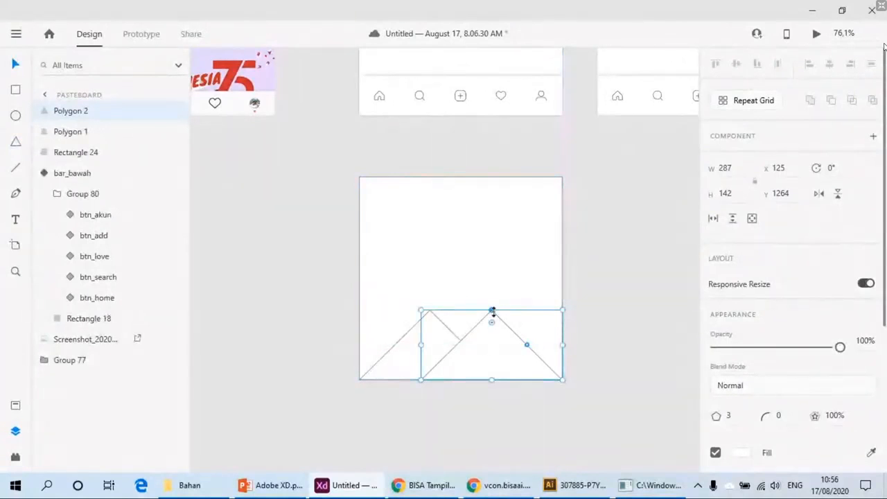
pyautogui.moveTo(492, 311); pyautogui.dragTo(510, 284)
# Step: Fill the taller triangle with green #77B53A and remove its border
pyautogui.scroll(-3, 753, 249)
pyautogui.click(740, 235)
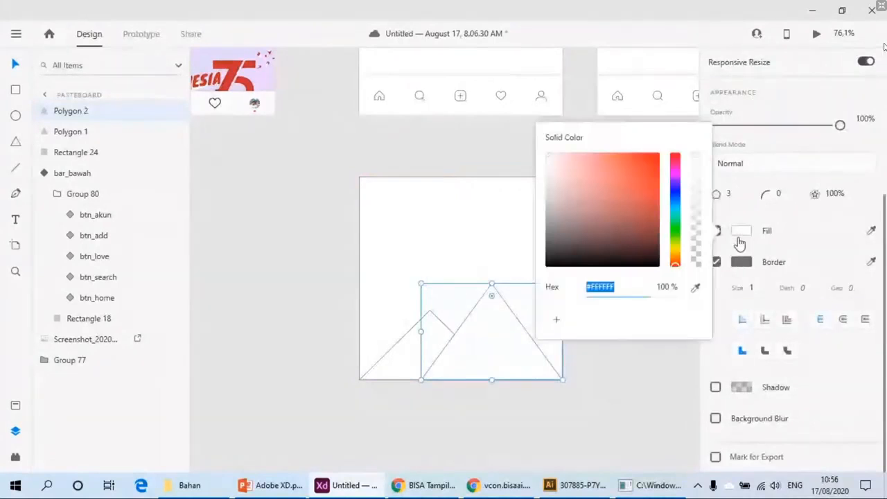
pyautogui.click(624, 186)
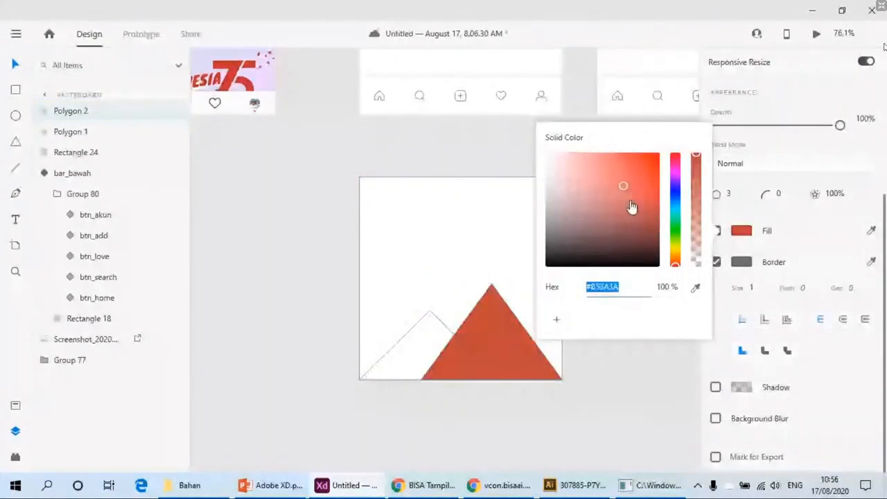
pyautogui.click(676, 239)
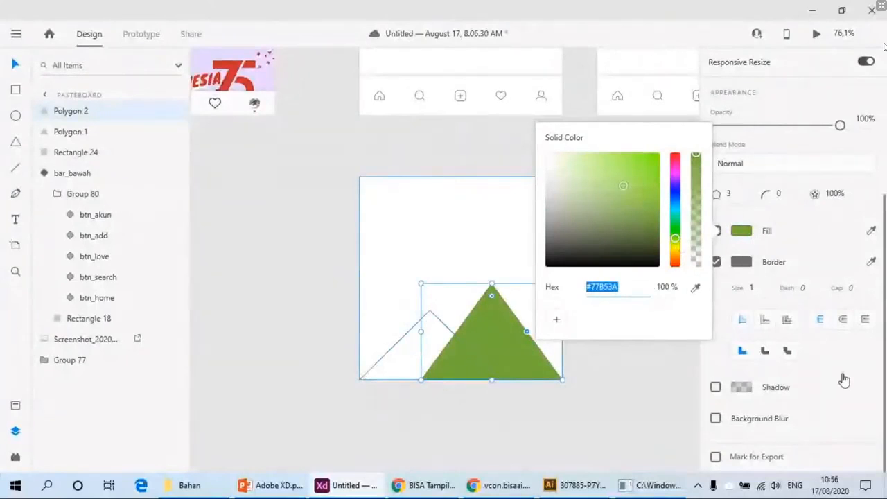
pyautogui.click(716, 262)
pyautogui.scroll(2, 763, 277)
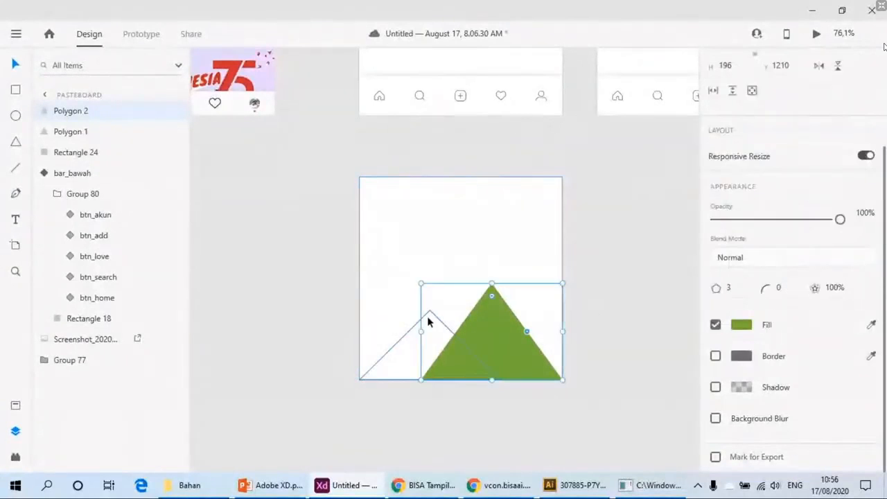
# Step: Fill the smaller triangle with the green sampled from the taller one, and darken that fill
pyautogui.click(428, 317)
pyautogui.click(739, 325)
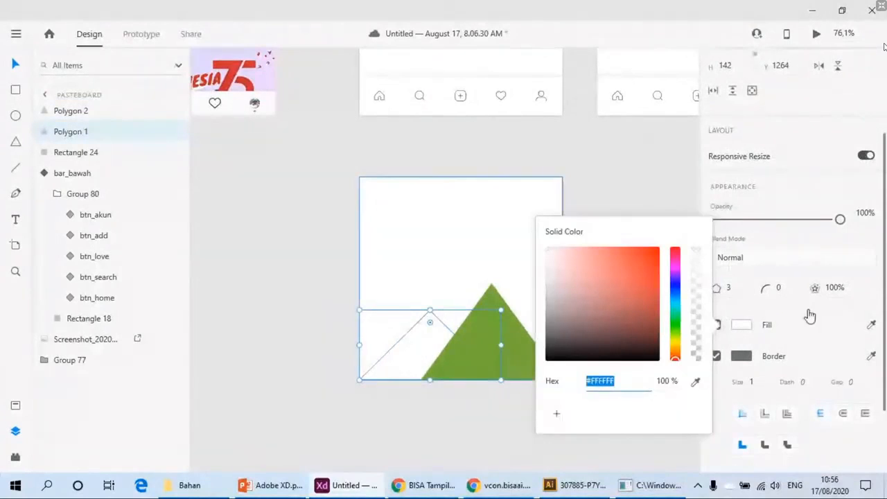
pyautogui.click(874, 328)
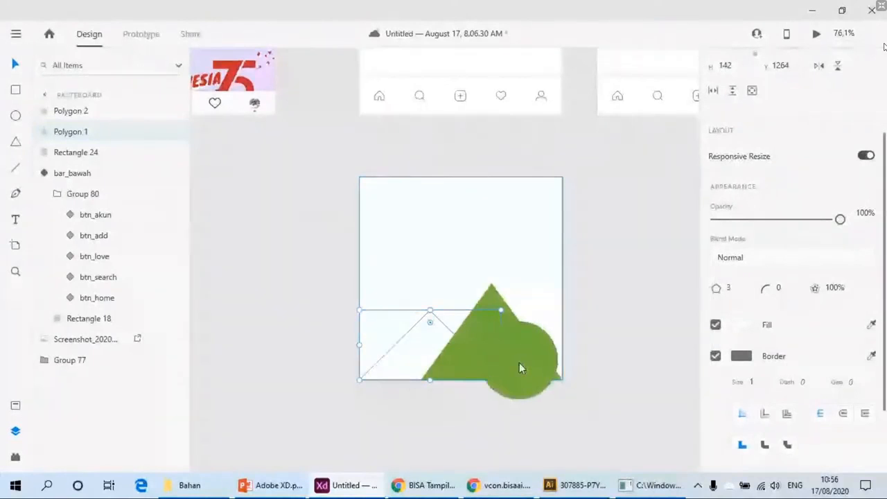
pyautogui.click(519, 363)
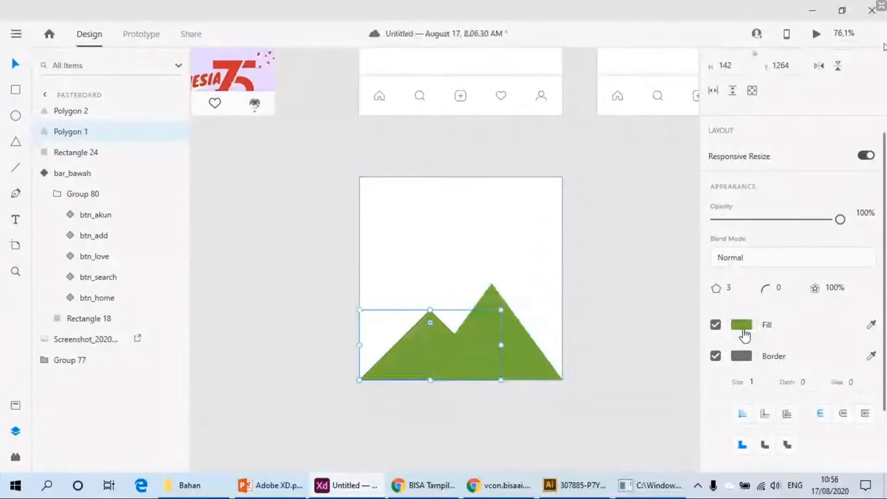
pyautogui.click(743, 326)
pyautogui.click(630, 173)
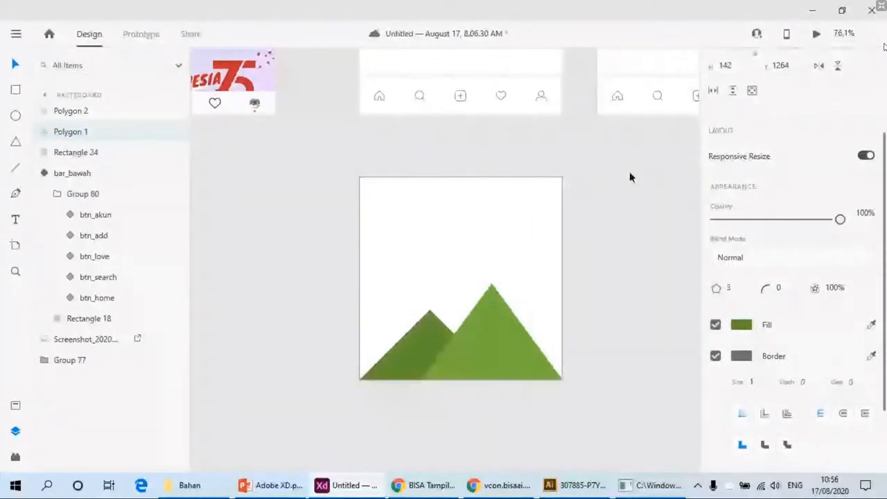
# Step: Fill the square behind the triangles with light blue #8AA1FF
pyautogui.press('Tab')
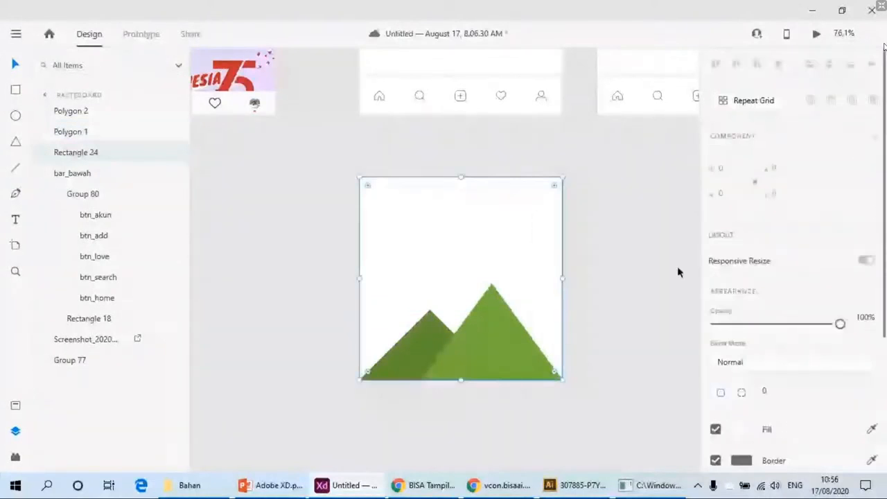
pyautogui.scroll(-3, 763, 312)
pyautogui.click(742, 230)
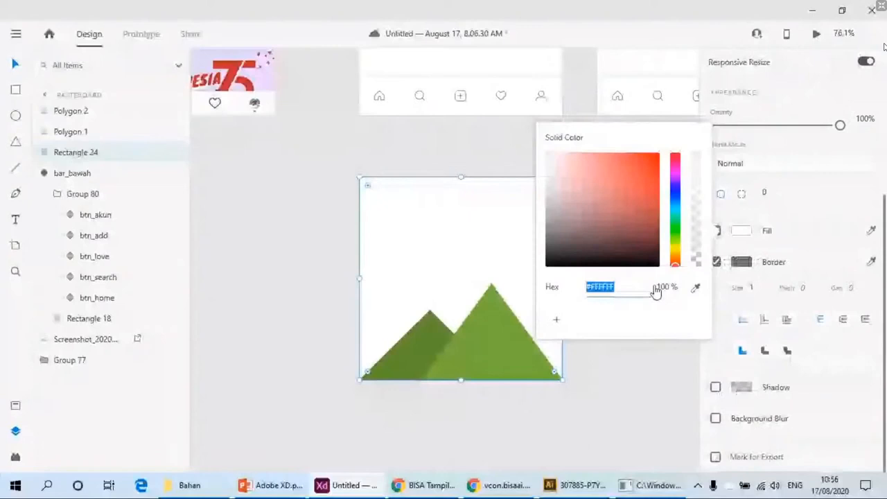
pyautogui.click(674, 196)
pyautogui.click(589, 194)
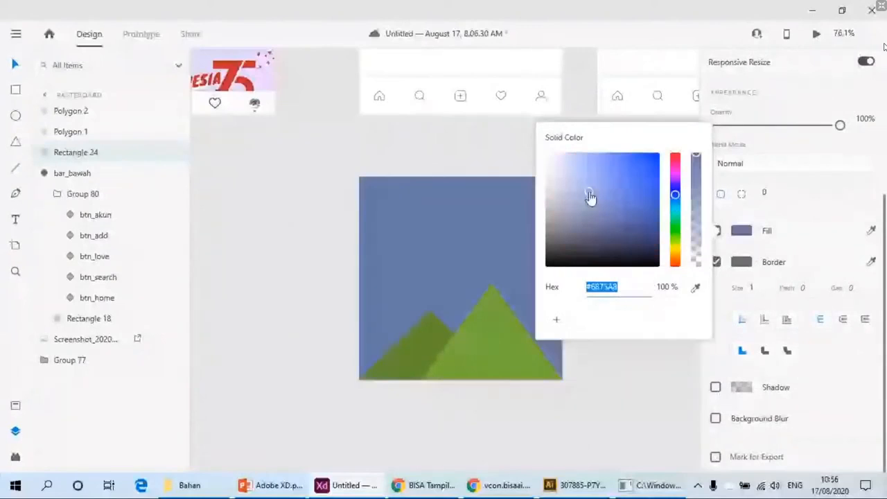
pyautogui.moveTo(588, 194); pyautogui.dragTo(600, 154)
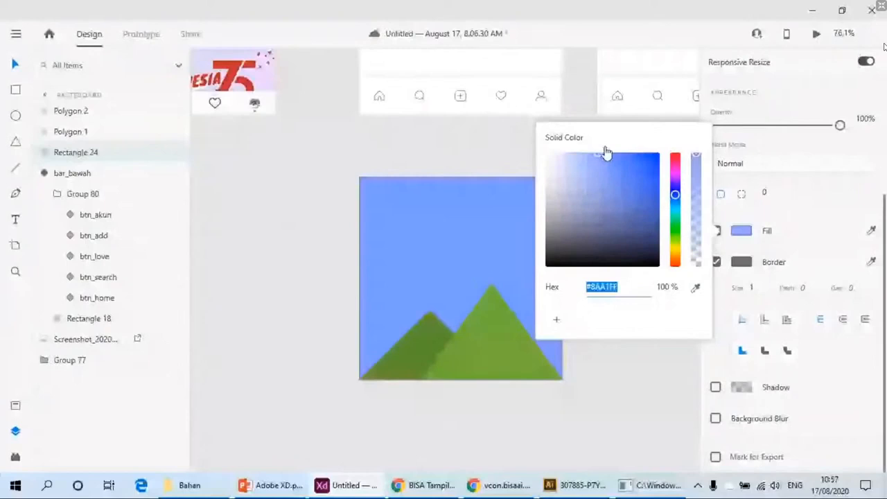
pyautogui.click(415, 197)
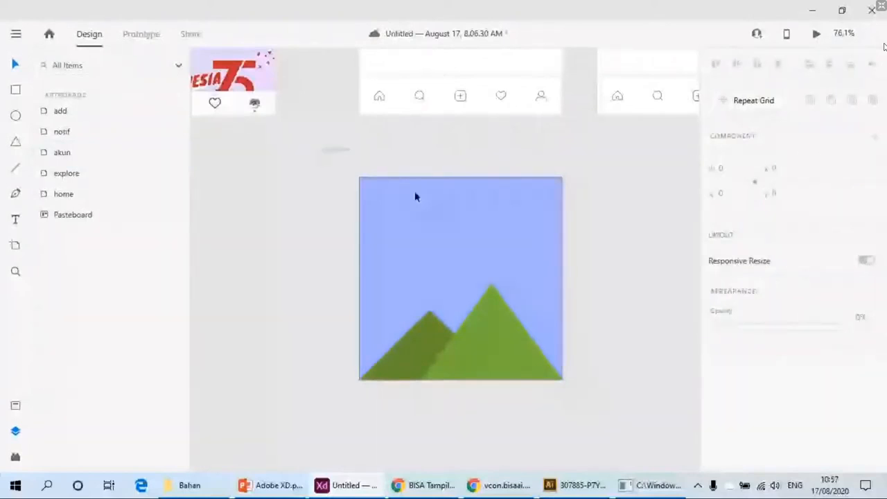
pyautogui.click(416, 197)
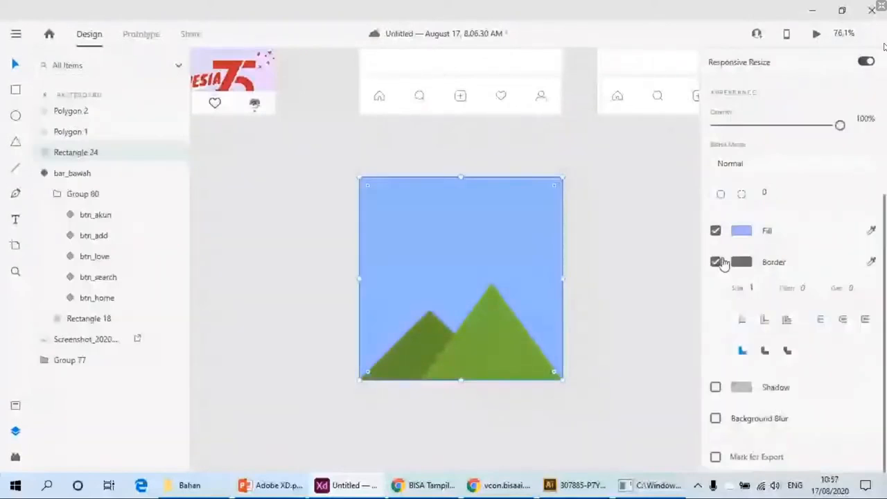
# Step: Group the blue square with both triangles and rename the group img
pyautogui.hotkey('ctrl', 'a')
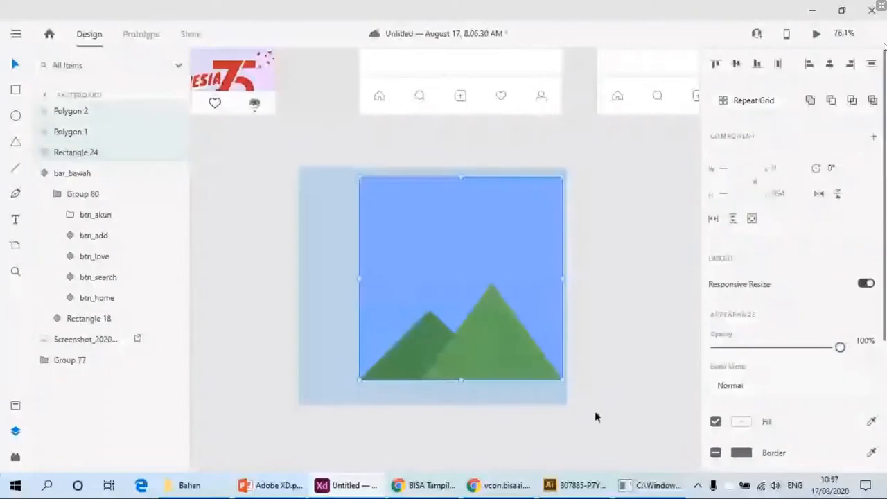
pyautogui.hotkey('ctrl', 'g')
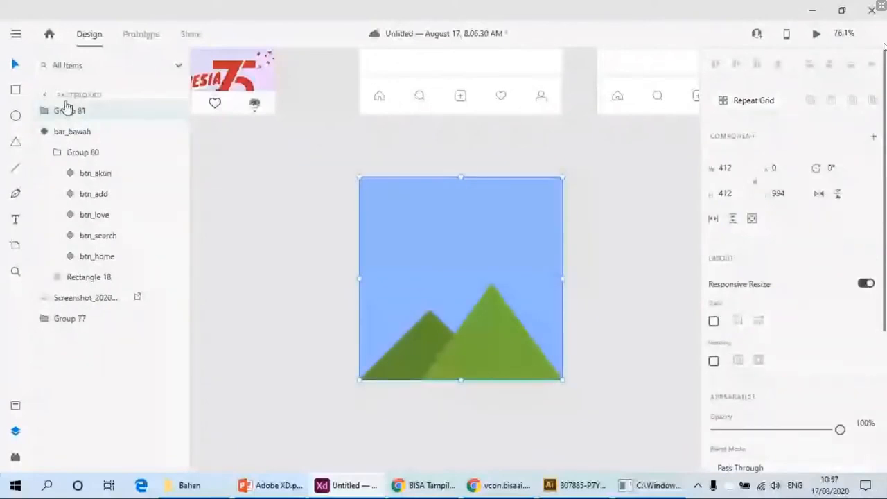
pyautogui.doubleClick(66, 110)
pyautogui.write('img')
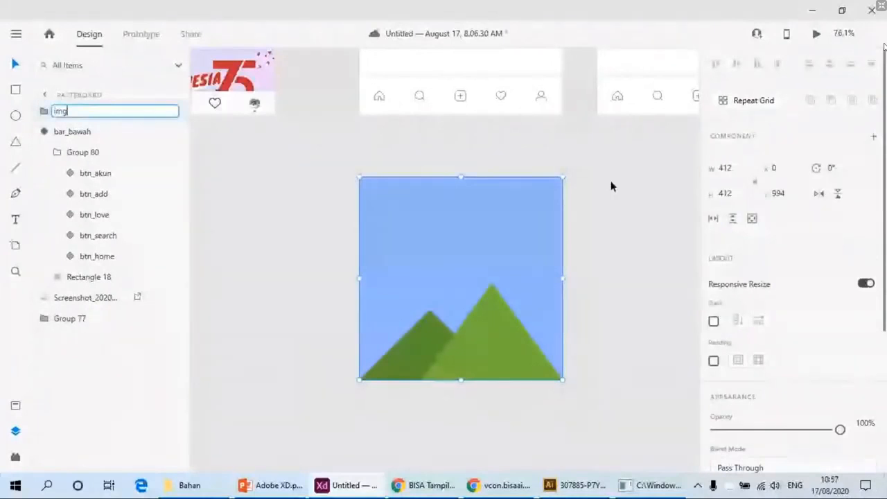
# Step: Move the img group onto the home artboard below the Instagram header, at X 0, Y 130
pyautogui.scroll(-5, 603, 326)
pyautogui.moveTo(513, 305); pyautogui.dragTo(490, 193)
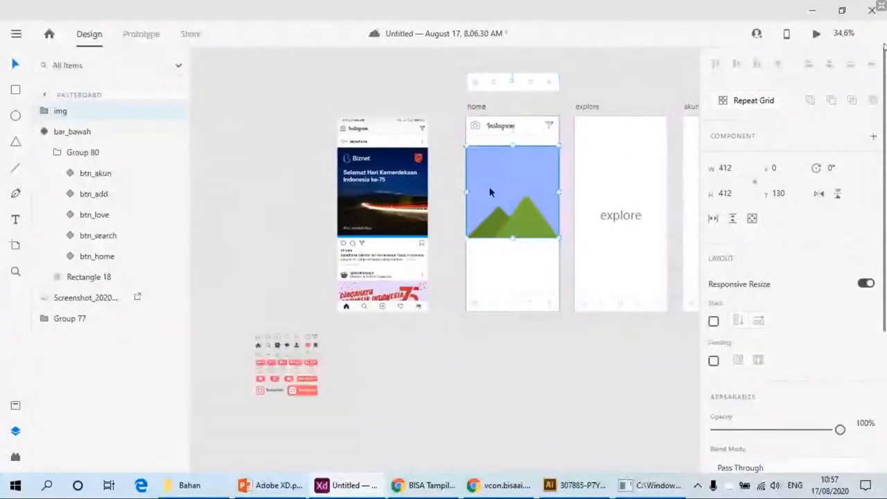
pyautogui.scroll(8, 342, 149)
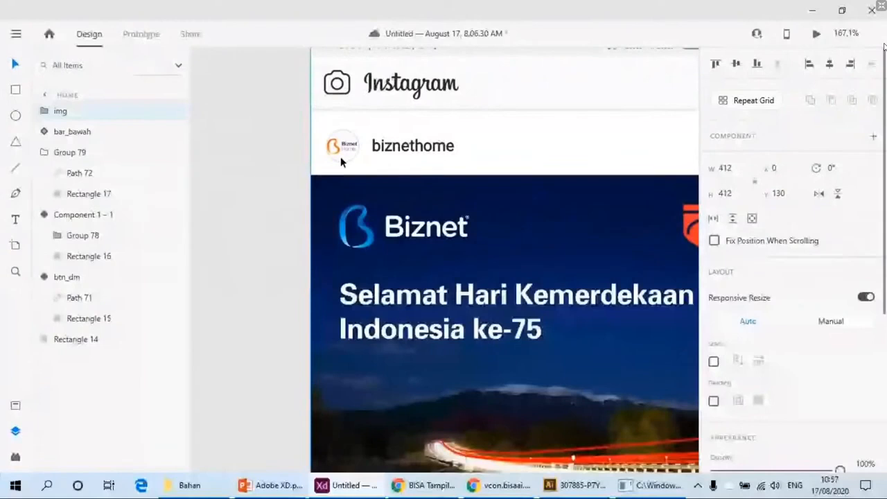
pyautogui.scroll(-3, 342, 151)
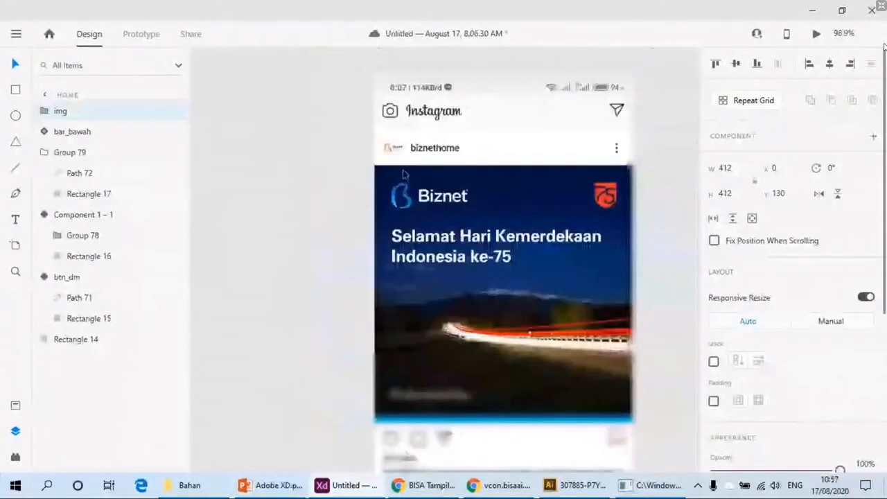
pyautogui.scroll(2, 405, 173)
pyautogui.hscroll(5, 444, 277)
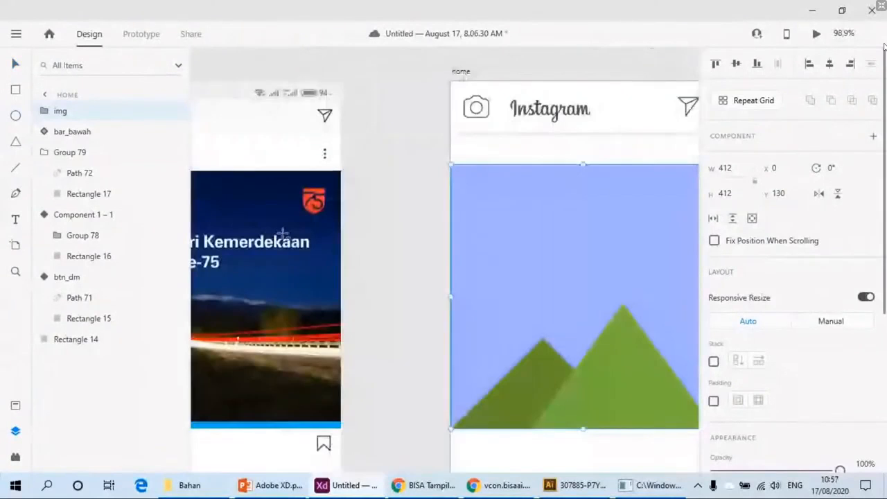
pyautogui.scroll(2, 416, 180)
pyautogui.moveTo(388, 155); pyautogui.dragTo(429, 204)
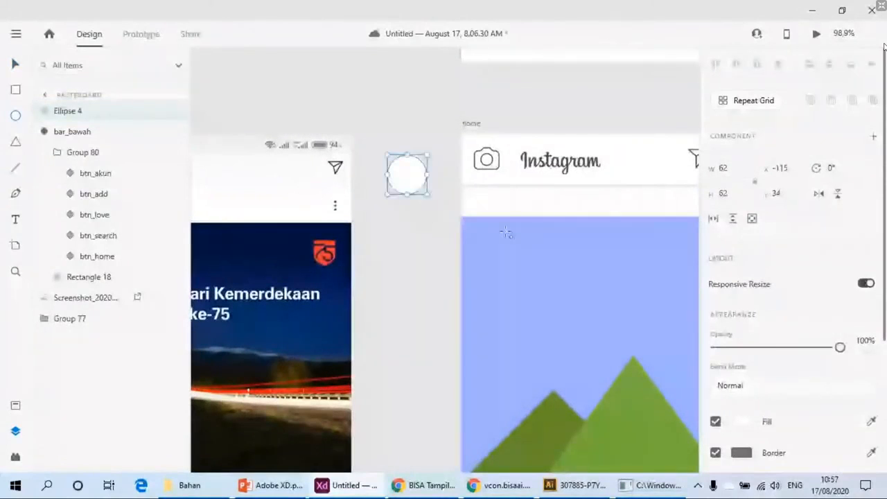
pyautogui.press('Delete')
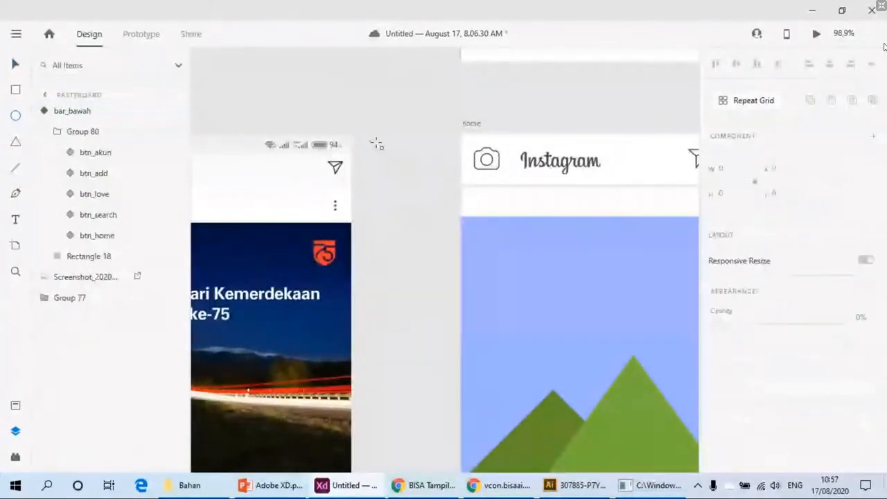
# Step: Draw a circle about 87 px wide and place it at X 20, Y 103 below the header, lowering the img group to make room
pyautogui.moveTo(377, 144)
pyautogui.mouseDown()
pyautogui.moveTo(423, 159)
pyautogui.moveTo(429, 192)
pyautogui.moveTo(432, 184)
pyautogui.moveTo(423, 198)
pyautogui.moveTo(414, 184)
pyautogui.moveTo(428, 211)
pyautogui.mouseUp()
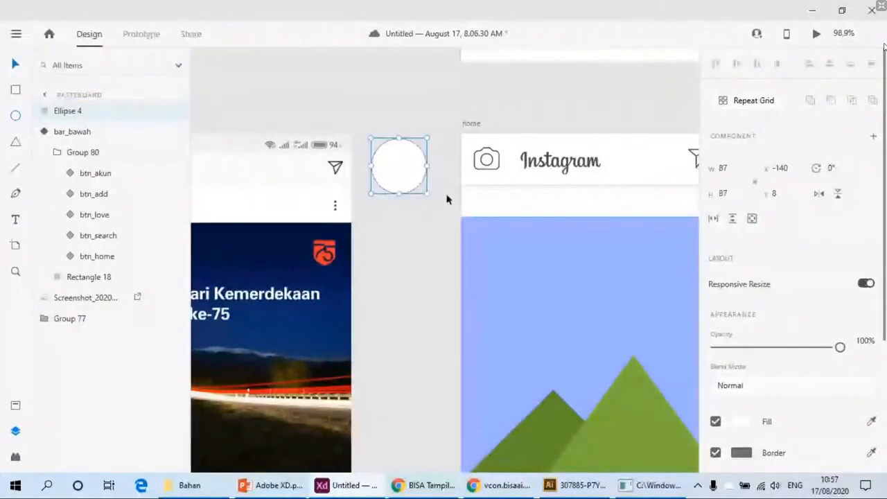
pyautogui.moveTo(584, 285); pyautogui.dragTo(584, 315)
pyautogui.moveTo(408, 183); pyautogui.dragTo(512, 238)
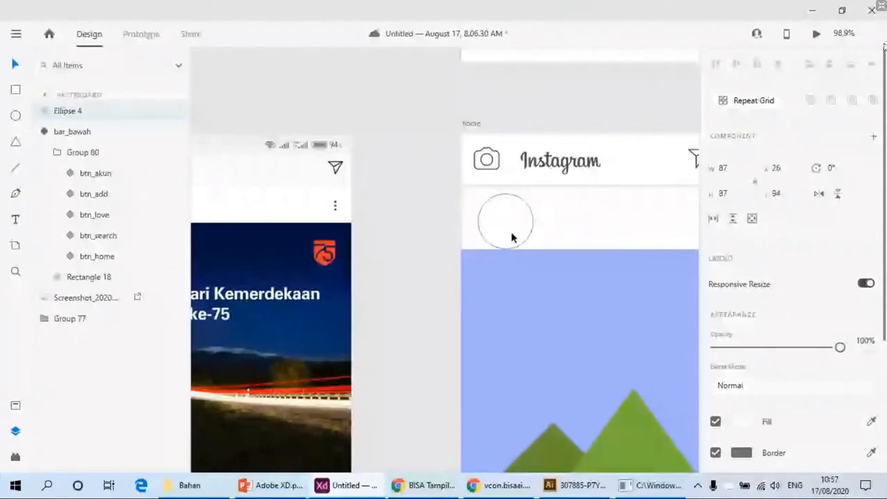
pyautogui.moveTo(512, 238); pyautogui.dragTo(511, 244)
pyautogui.hscroll(3, 457, 248)
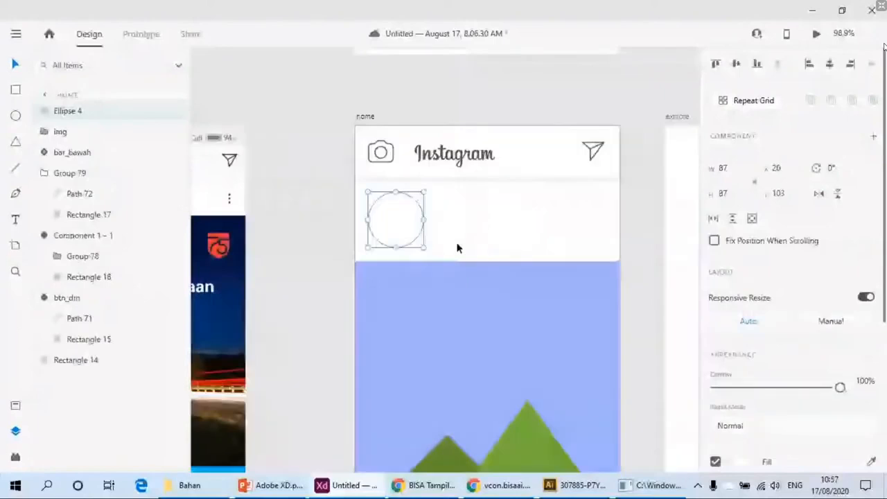
# Step: Duplicate the img group, scale the copy down to 130 × 130, and place it over the circle at X 0, Y 82
pyautogui.click(501, 328)
pyautogui.scroll(-2, 588, 375)
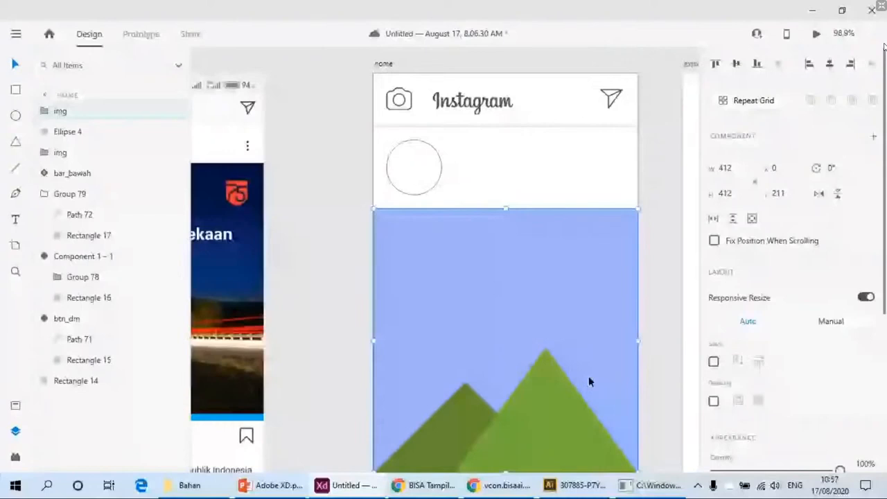
pyautogui.scroll(-2, 588, 376)
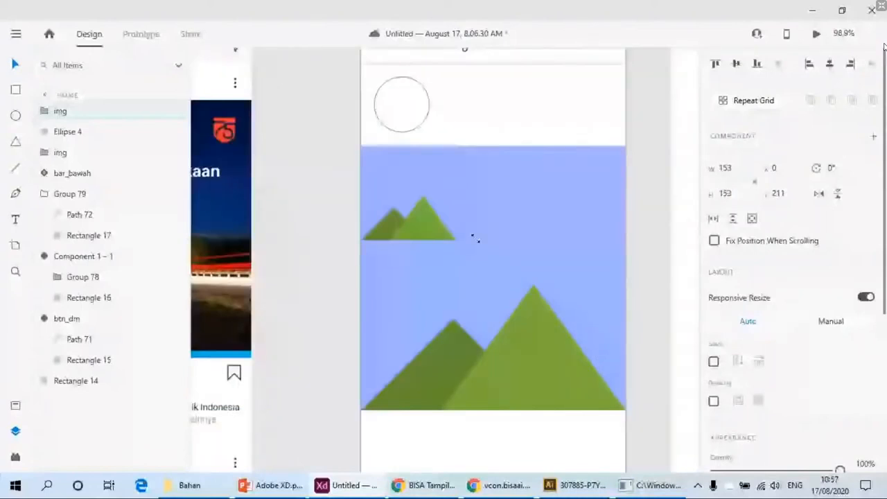
pyautogui.scroll(3, 475, 238)
pyautogui.moveTo(475, 237); pyautogui.dragTo(425, 248)
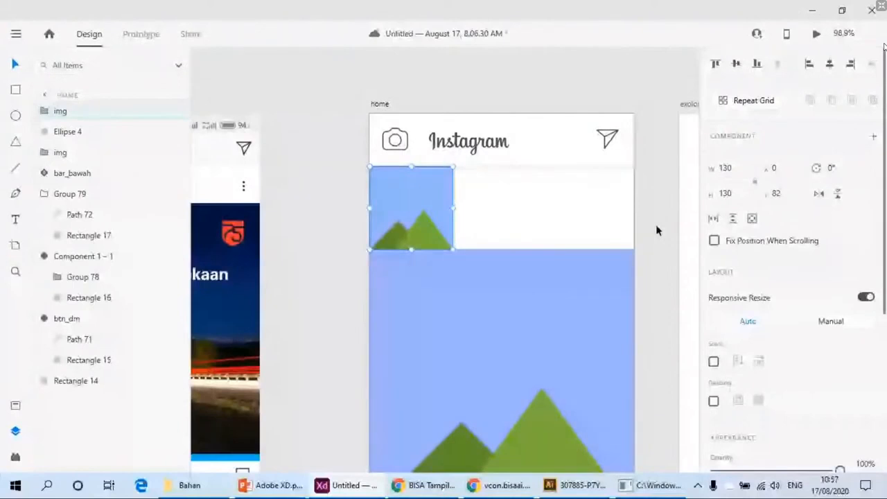
# Step: Send the small image copy behind the circle and shrink it to 102 × 102 around the circle's centre
pyautogui.hotkey('ctrl', '[')
pyautogui.scroll(5, 562, 353)
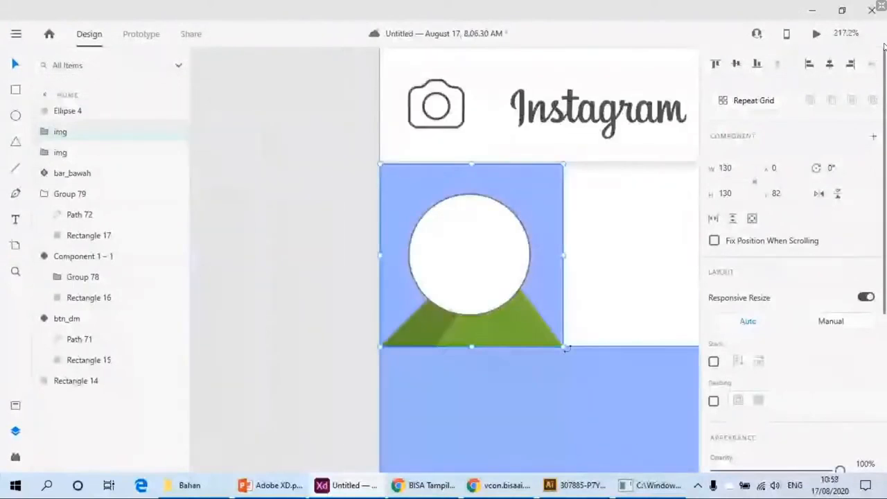
pyautogui.moveTo(565, 348); pyautogui.dragTo(544, 335)
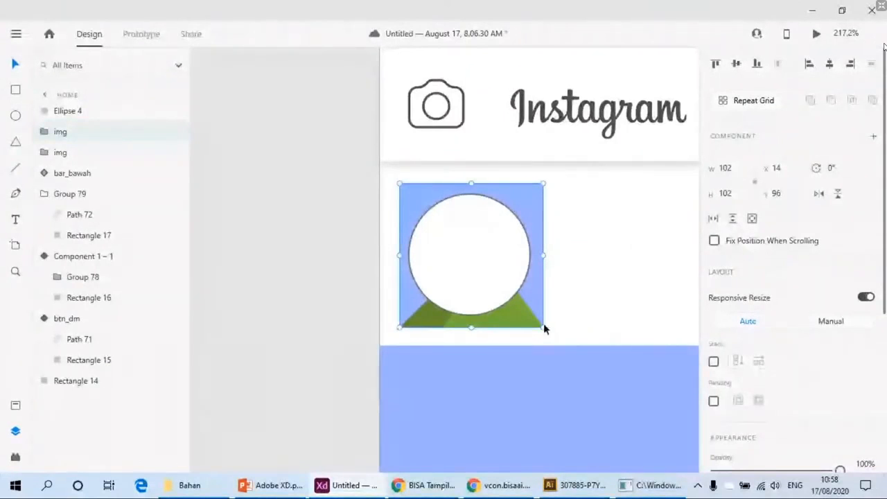
pyautogui.click(371, 252)
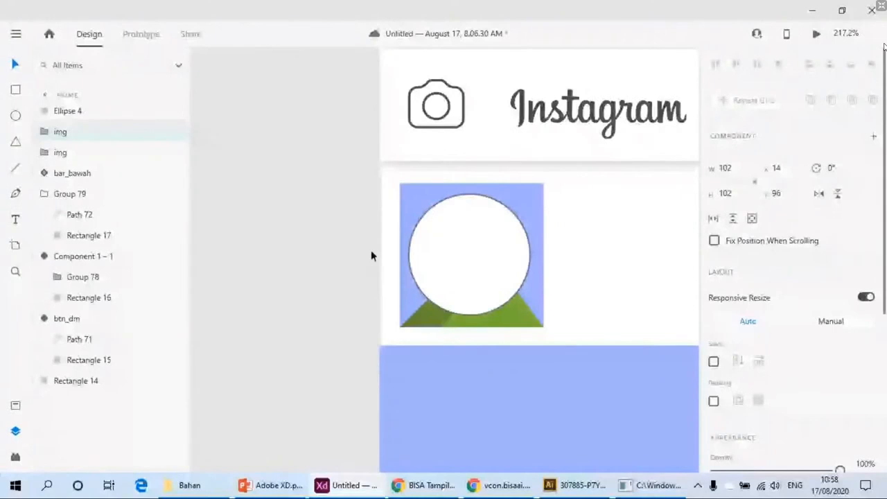
# Step: Mask the small image copy with the circle to form a round profile picture
pyautogui.click(469, 257)
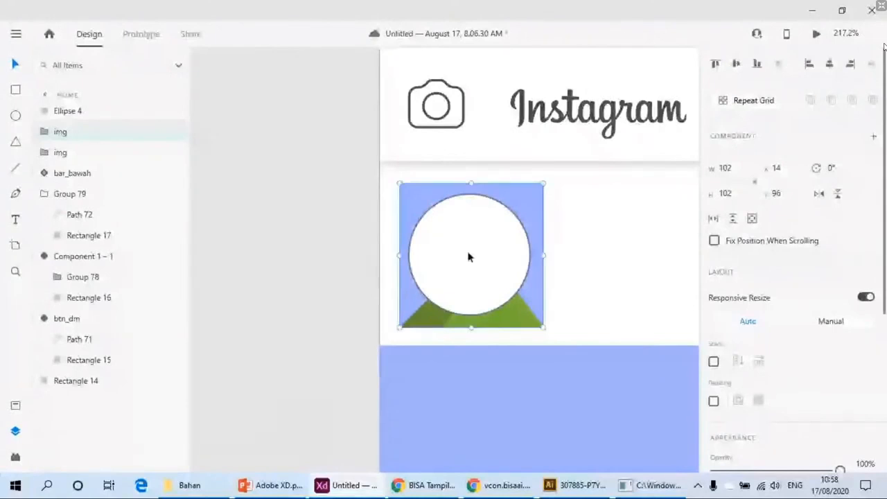
pyautogui.keyDown('shift'); pyautogui.click(469, 257); pyautogui.keyUp('shift')
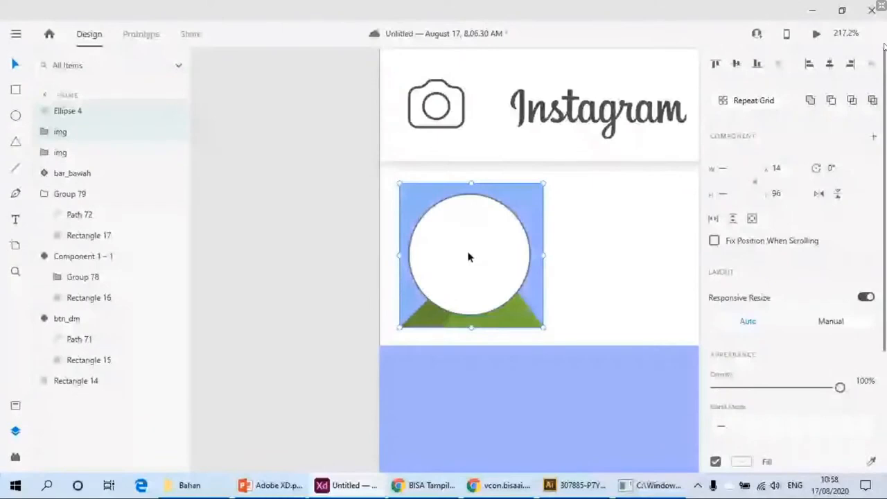
pyautogui.rightClick(468, 258)
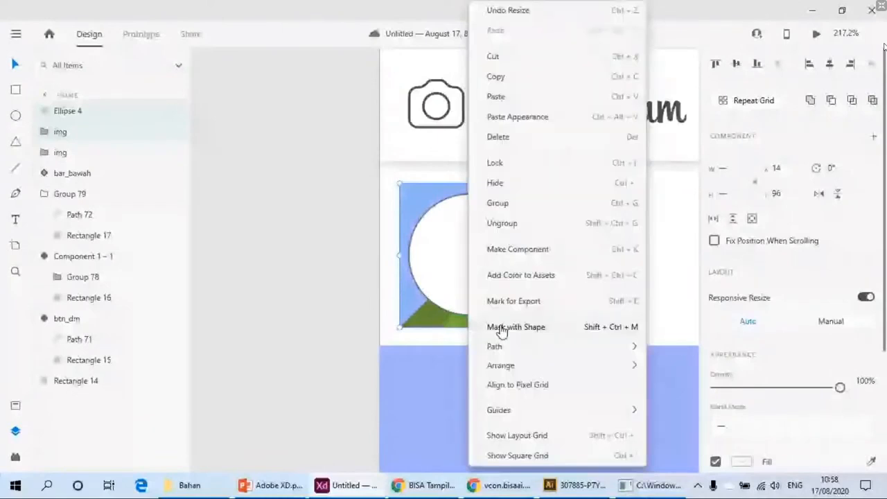
pyautogui.click(591, 334)
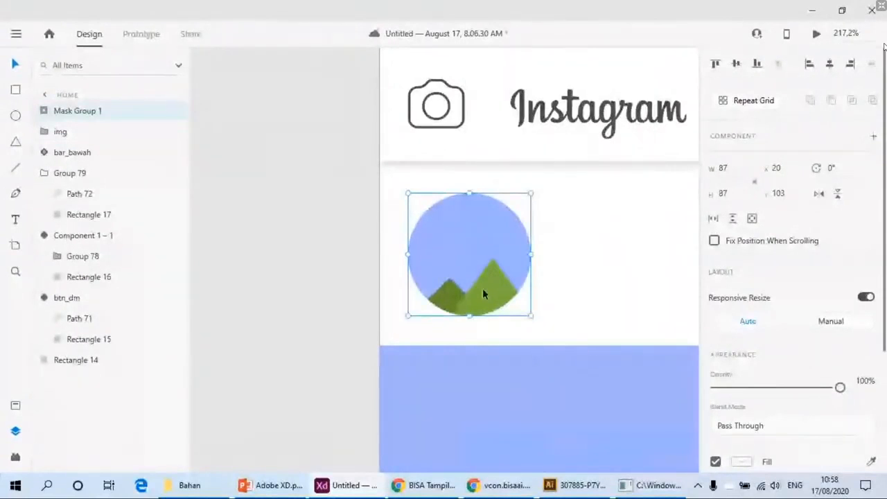
# Step: Duplicate the round masked picture, ungroup the duplicate's mask, and delete its image so only its circle remains
pyautogui.scroll(-5, 482, 289)
pyautogui.moveTo(365, 285); pyautogui.dragTo(492, 271)
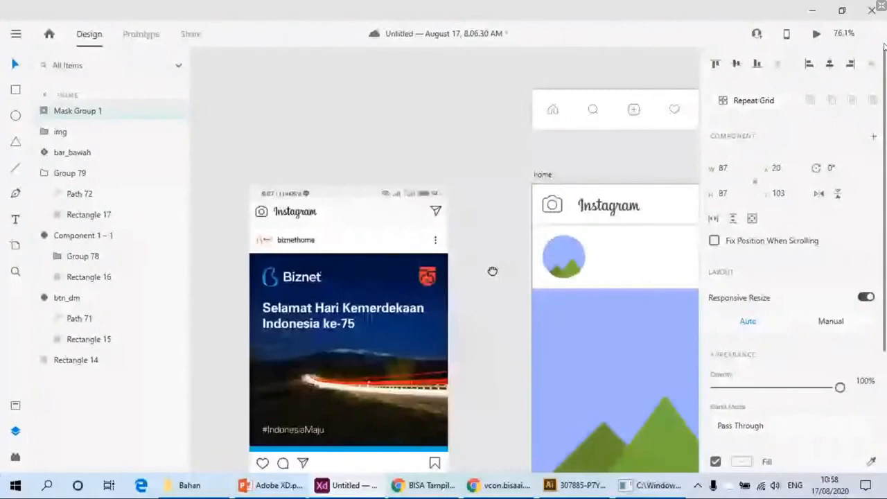
pyautogui.scroll(5, 280, 227)
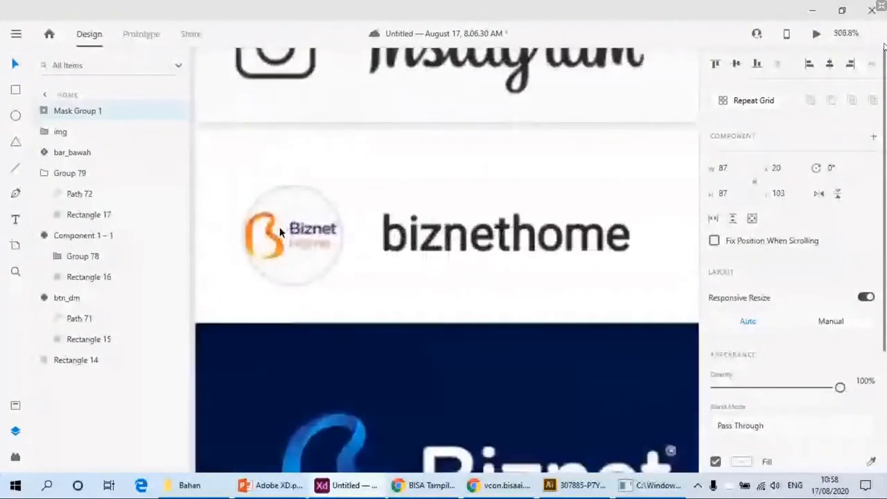
pyautogui.scroll(-2, 581, 267)
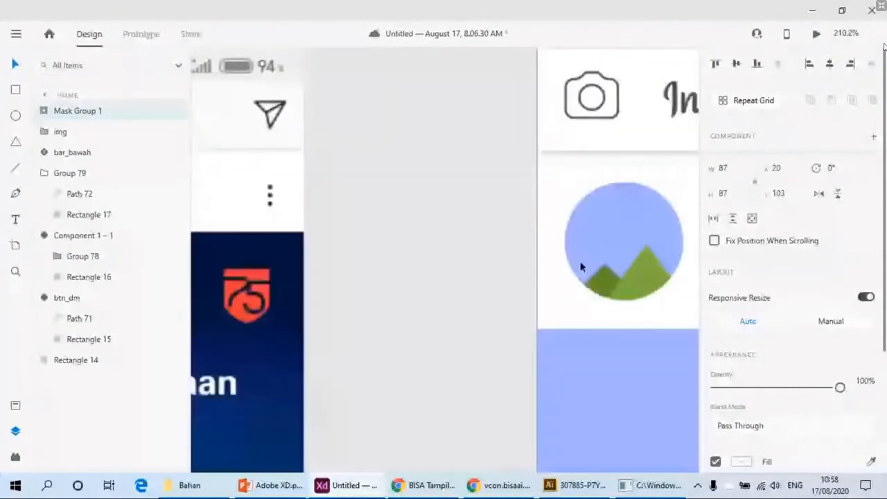
pyautogui.scroll(2, 581, 267)
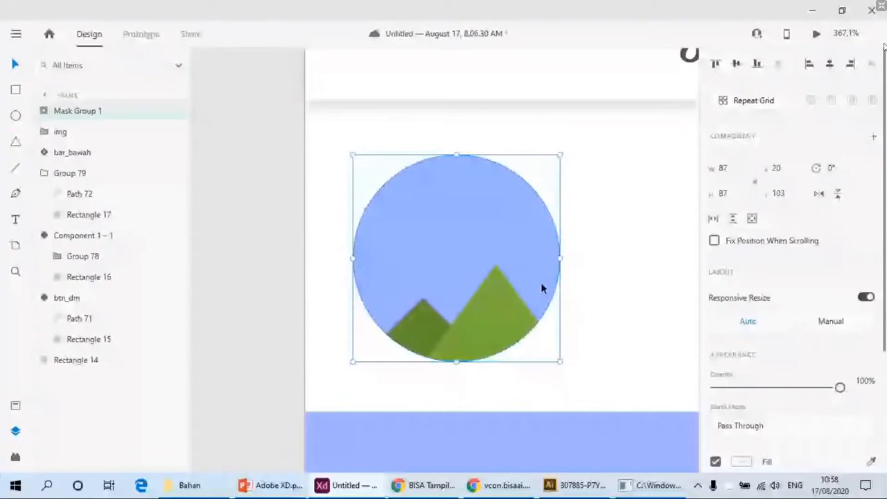
pyautogui.hotkey('ctrl', 'd')
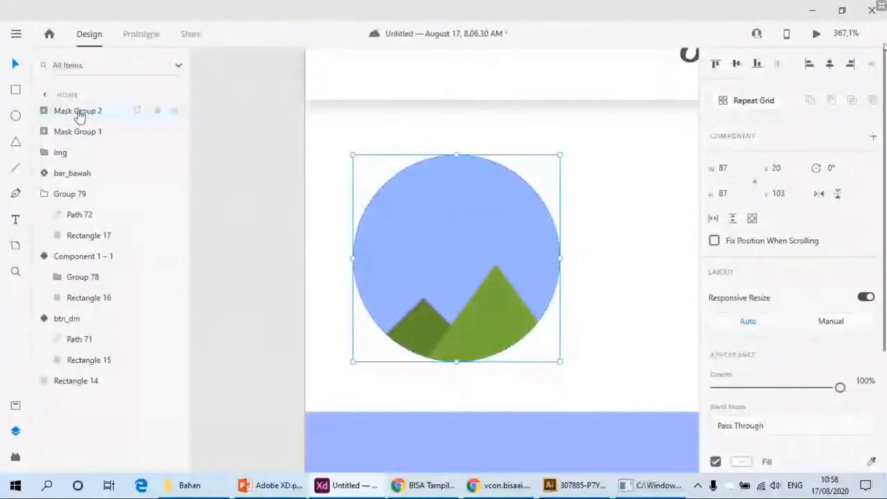
pyautogui.rightClick(450, 248)
pyautogui.click(539, 222)
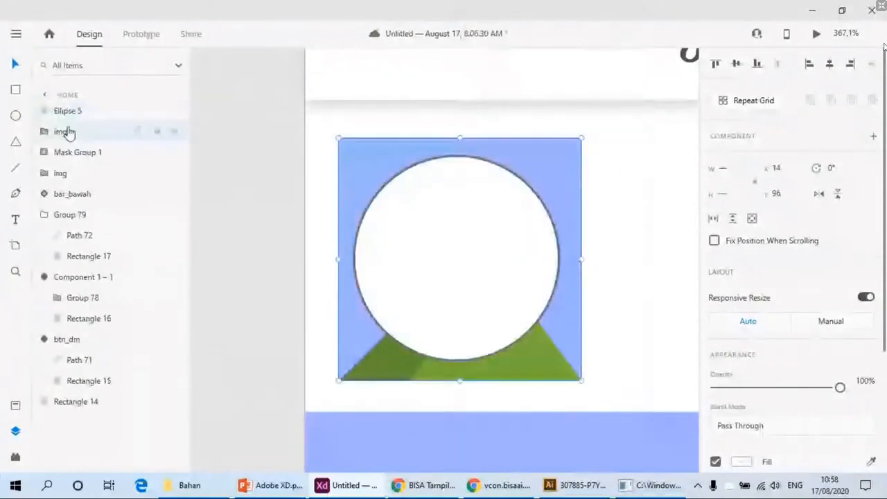
pyautogui.press('Delete')
# Step: Turn off the fill of the duplicated circle, keeping only its border over the profile picture
pyautogui.click(469, 237)
pyautogui.scroll(-2, 798, 392)
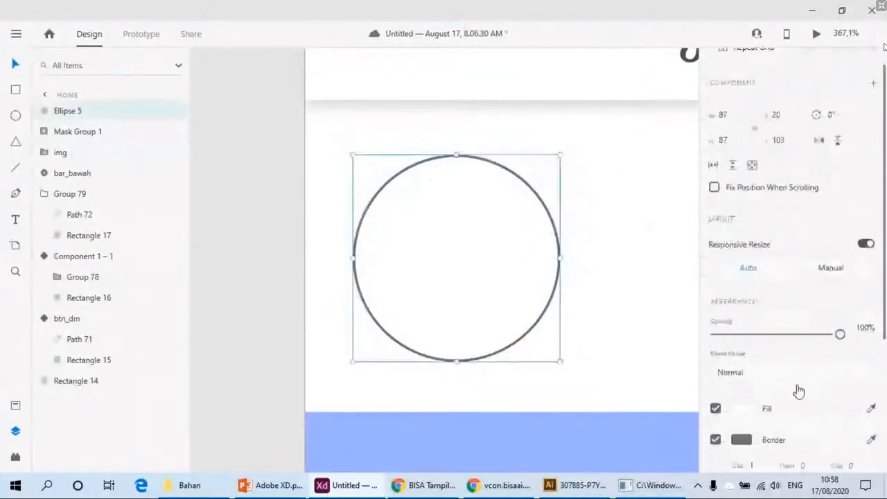
pyautogui.scroll(-3, 799, 392)
pyautogui.click(715, 230)
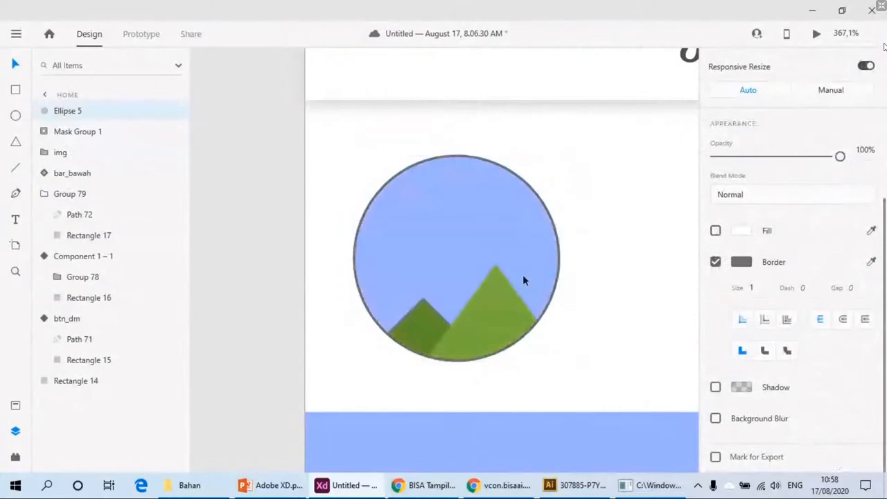
# Step: Change the circle outline's border colour to light grey #BCBCBC, following the avatar in the reference screenshot
pyautogui.click(479, 254)
pyautogui.scroll(-5, 543, 269)
pyautogui.moveTo(362, 292); pyautogui.dragTo(480, 298)
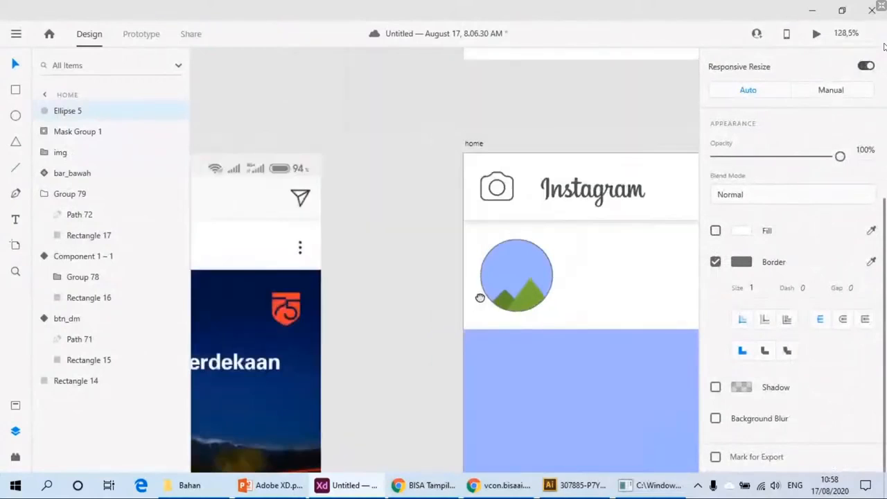
pyautogui.scroll(5, 563, 278)
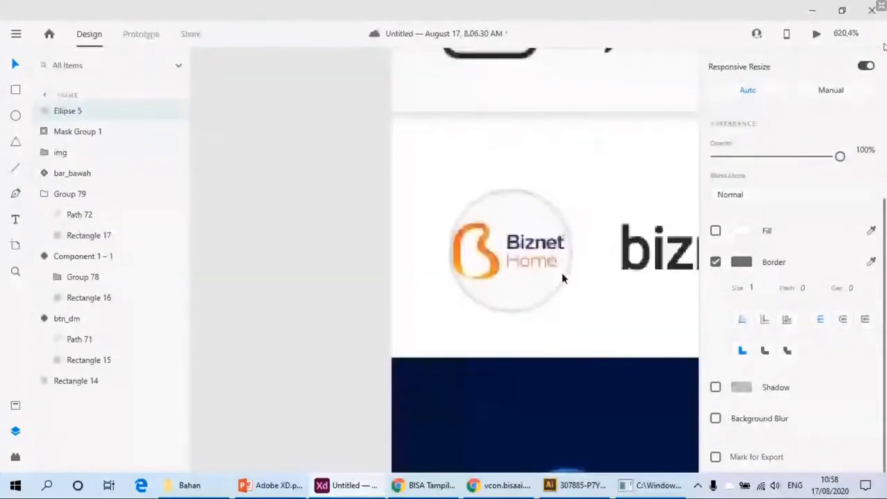
pyautogui.scroll(-3, 562, 277)
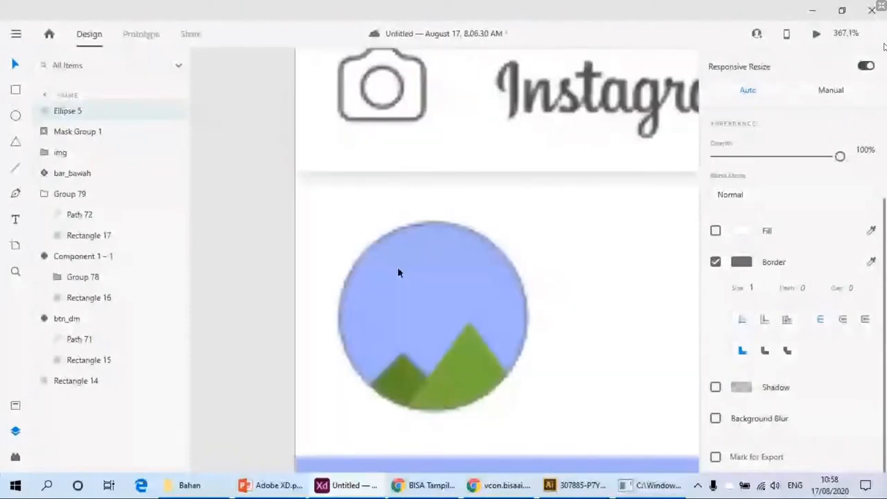
pyautogui.click(398, 273)
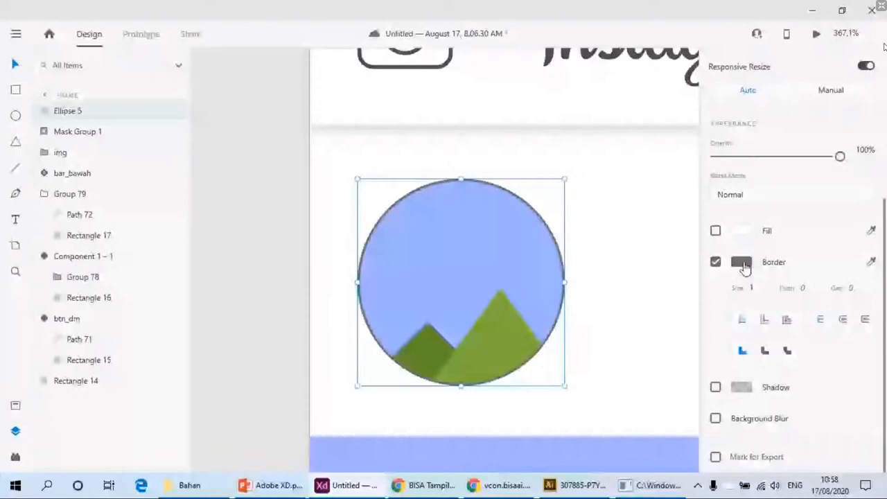
pyautogui.click(742, 263)
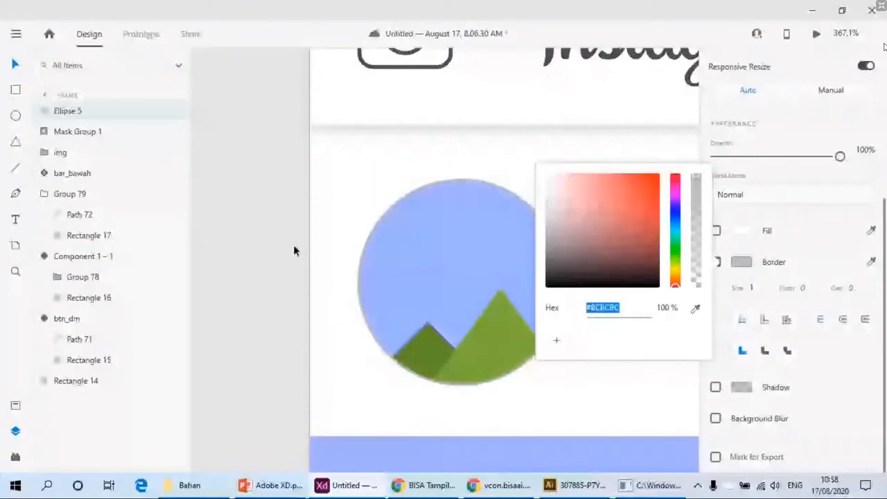
# Step: Group the circle outline with the masked picture and rename the group btn_img_profil
pyautogui.click(499, 353)
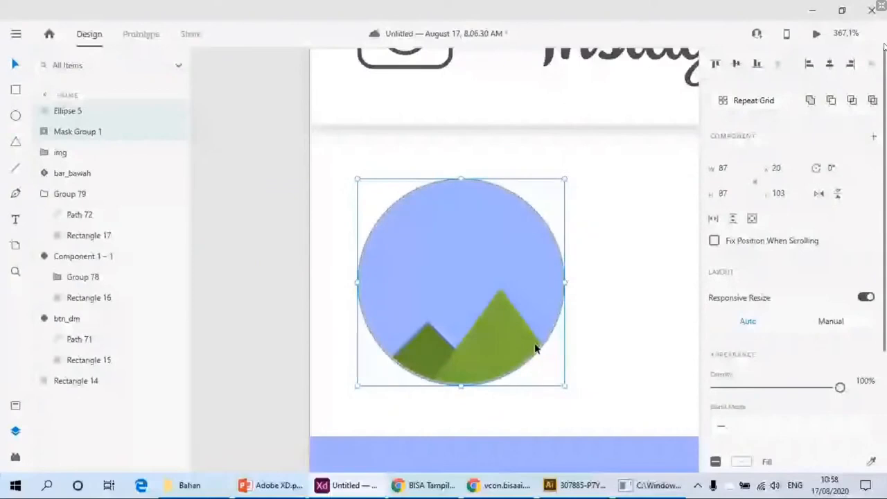
pyautogui.hotkey('ctrl', 'g')
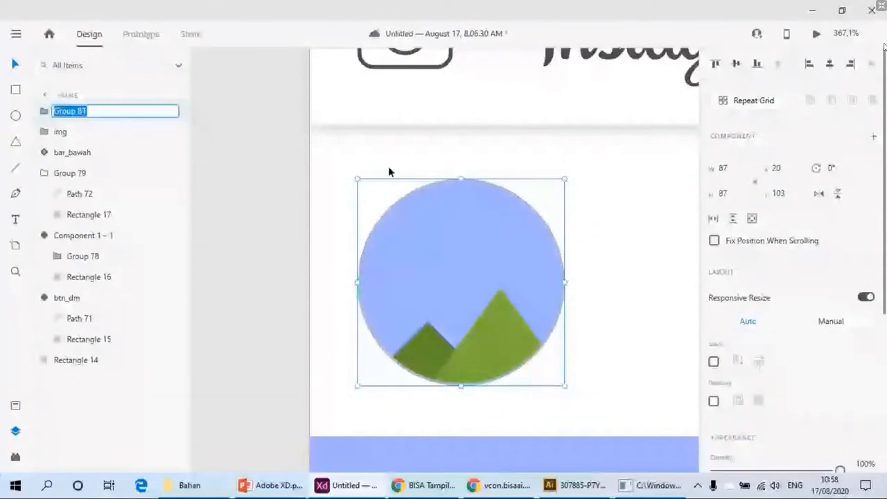
pyautogui.write('pro')
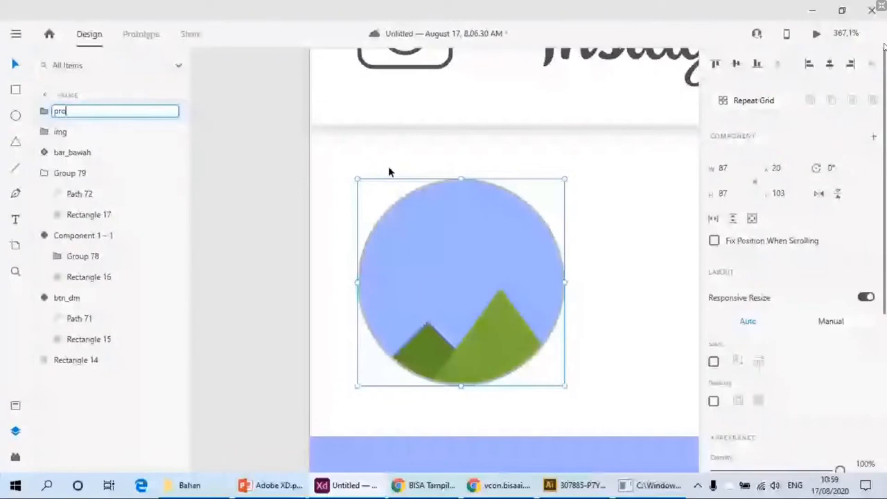
pyautogui.press('BackSpace')
pyautogui.press('BackSpace')
pyautogui.press('BackSpace')
pyautogui.write('btn_profil')
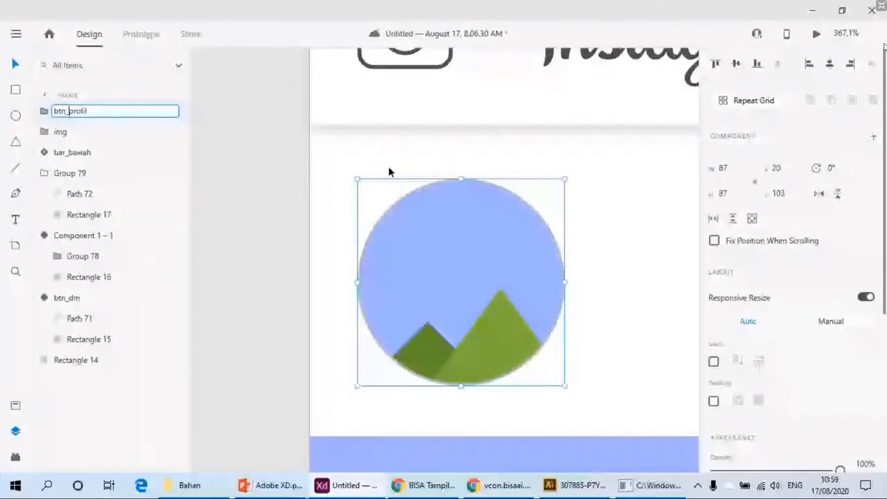
pyautogui.write('img_')
pyautogui.press('Return')
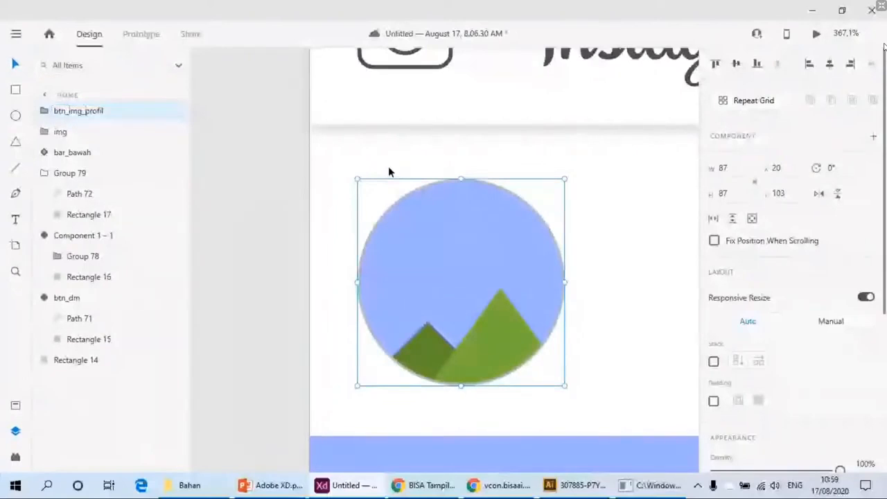
# Step: Add a "Bisnethome" text on the pasteboard above the reference screenshot, following its account name
pyautogui.scroll(-10, 395, 229)
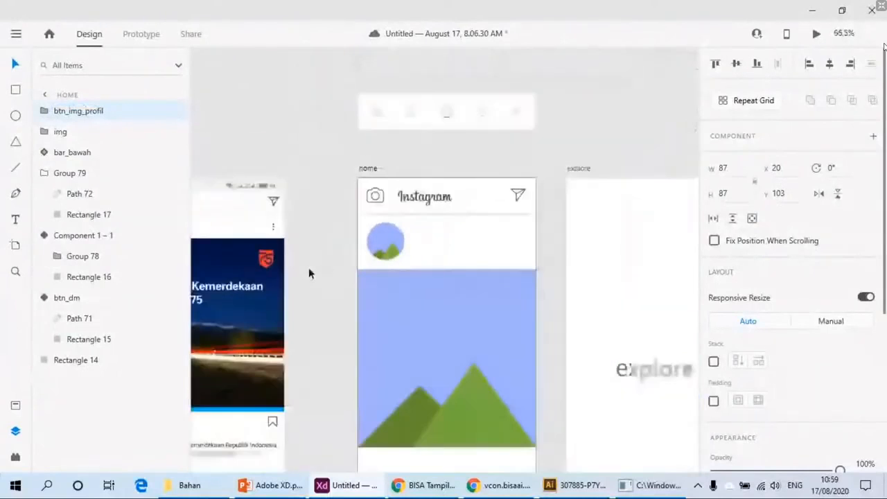
pyautogui.moveTo(309, 271); pyautogui.dragTo(462, 270)
pyautogui.scroll(6, 312, 243)
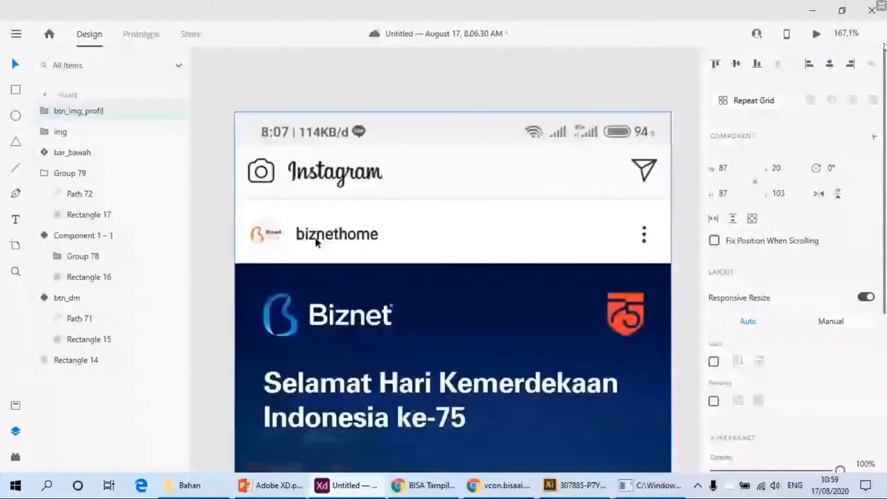
pyautogui.moveTo(559, 275); pyautogui.dragTo(312, 242)
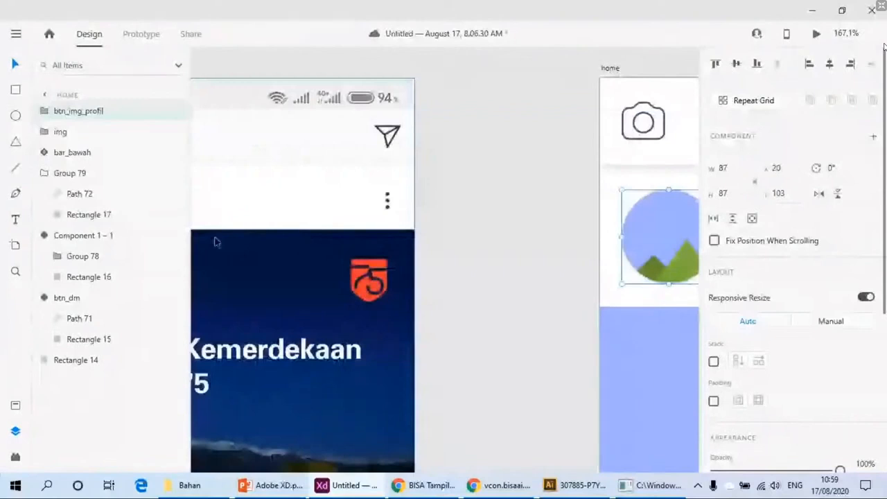
pyautogui.scroll(-4, 215, 241)
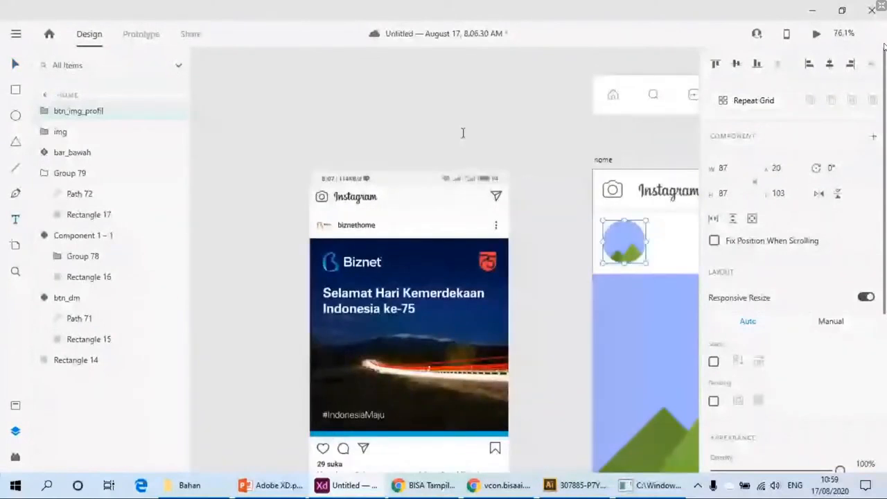
pyautogui.click(463, 132)
pyautogui.write('Bis')
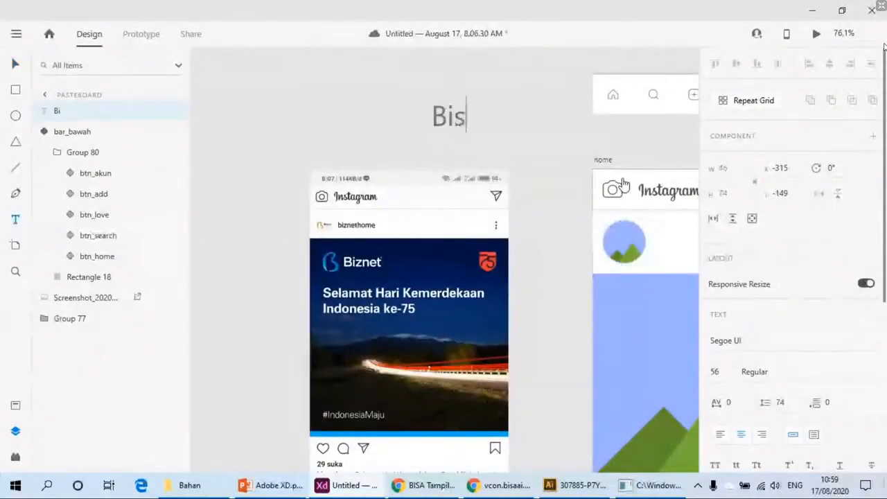
pyautogui.write('nethome')
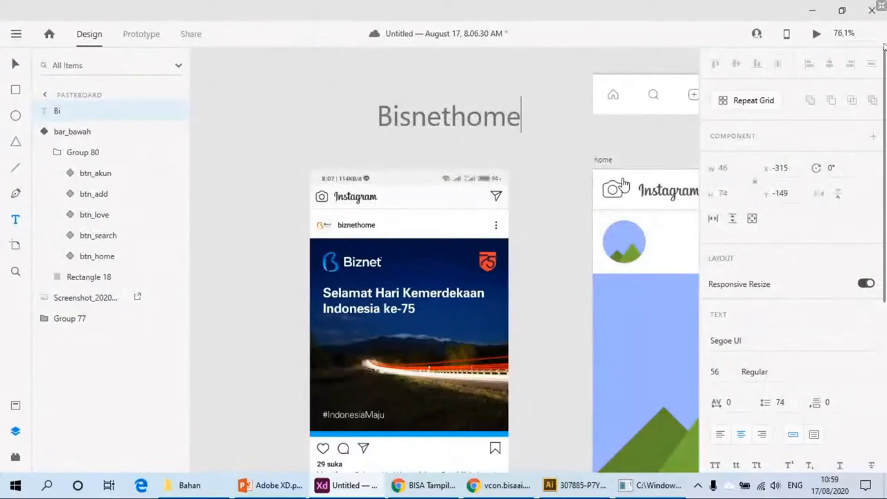
pyautogui.press('Escape')
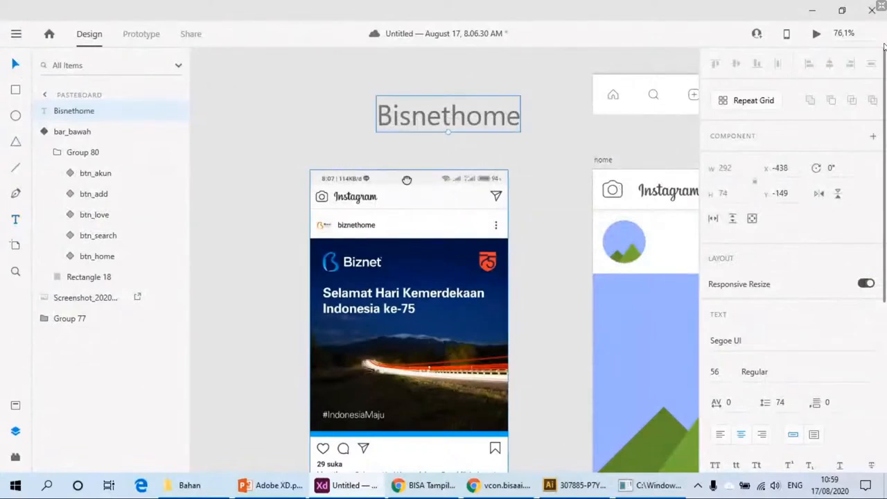
# Step: Move the Bisnethome text onto the home artboard beside the round profile picture, at about X 133, Y 101
pyautogui.hscroll(3, 407, 178)
pyautogui.moveTo(294, 123); pyautogui.dragTo(580, 240)
pyautogui.scroll(1, 593, 279)
pyautogui.scroll(5, 592, 279)
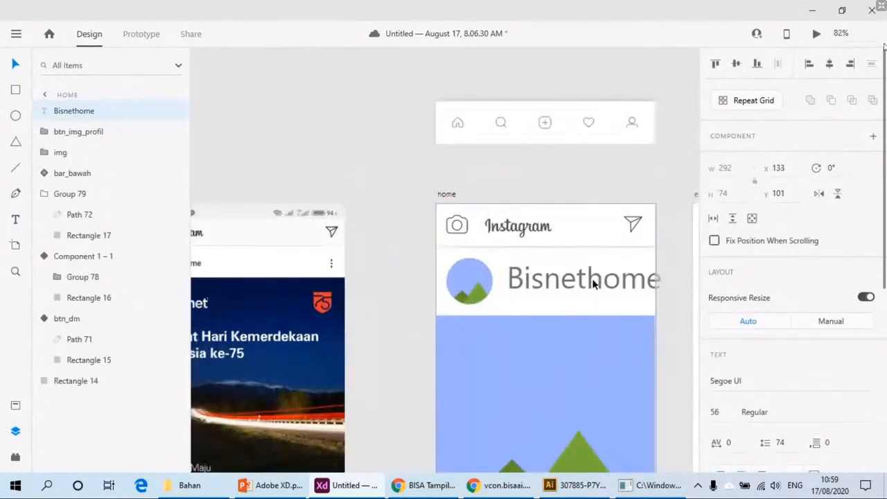
# Step: Change the font of the Bisnethome text to Circe
pyautogui.click(827, 386)
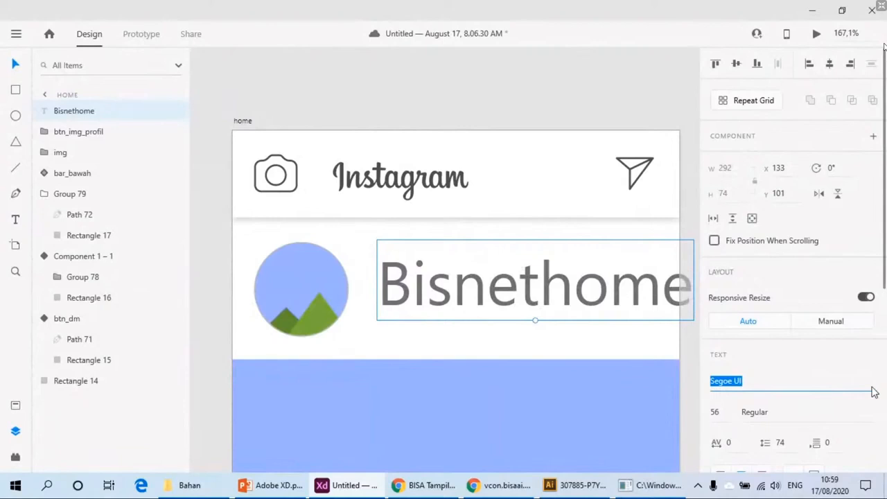
pyautogui.click(873, 388)
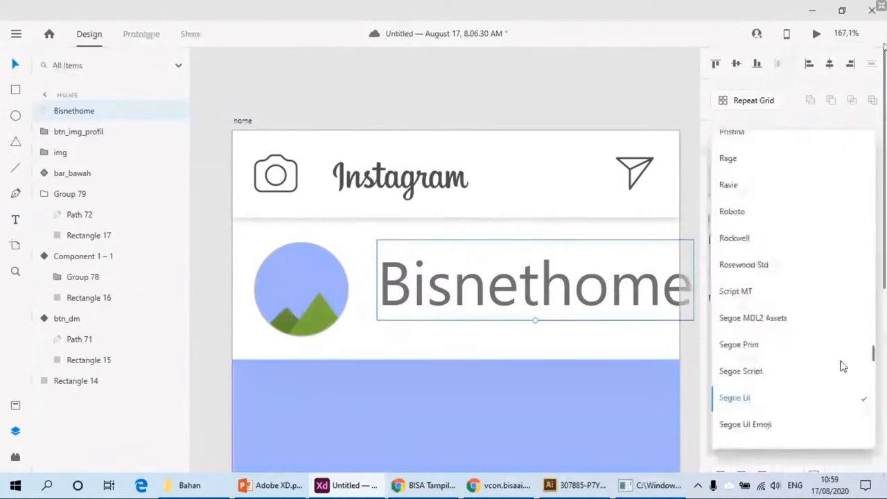
pyautogui.scroll(5, 841, 366)
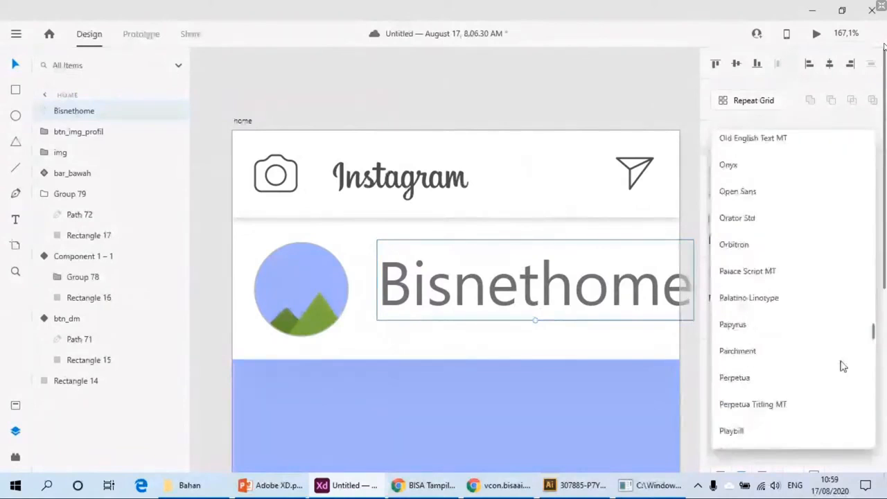
pyautogui.scroll(5, 844, 366)
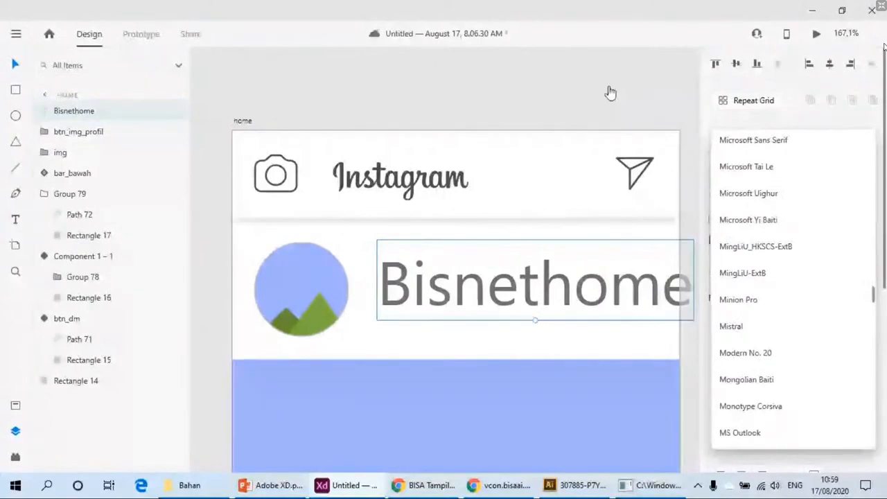
pyautogui.click(798, 386)
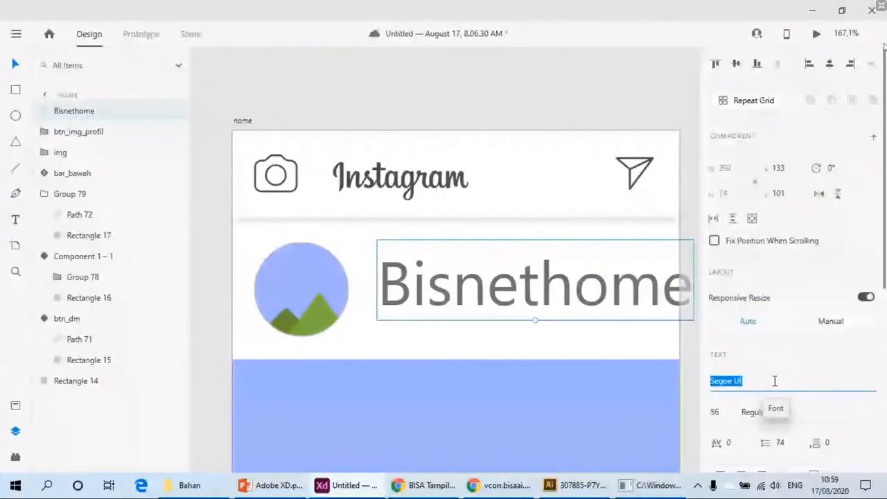
pyautogui.click(775, 380)
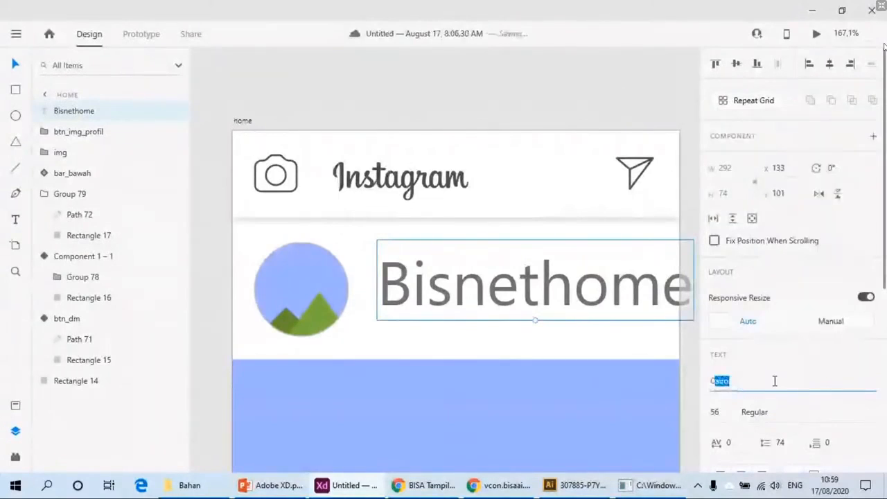
pyautogui.write('C')
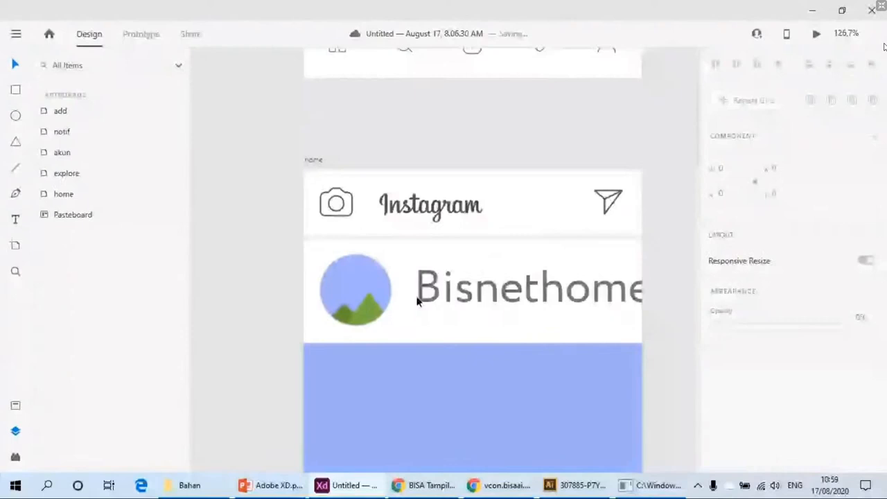
# Step: Resize the btn_img_profil group to 40 by 40 and bring the Bisnethome text closer to it
pyautogui.scroll(-3, 418, 302)
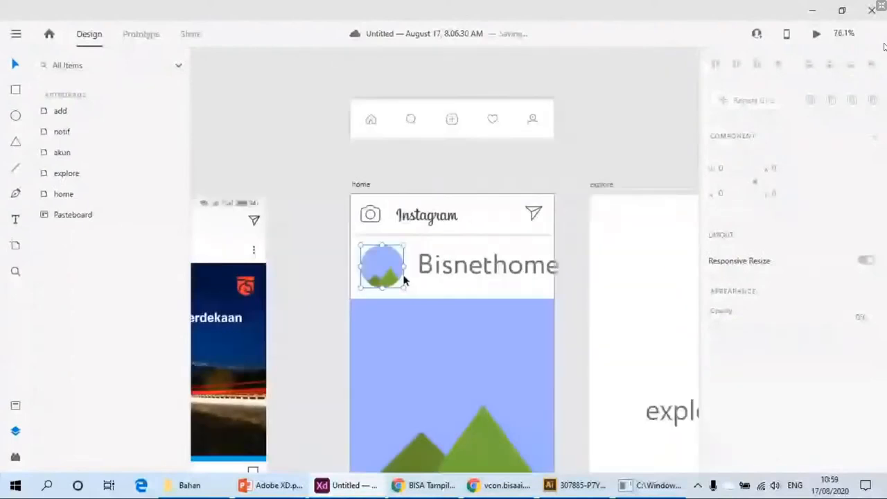
pyautogui.click(405, 262)
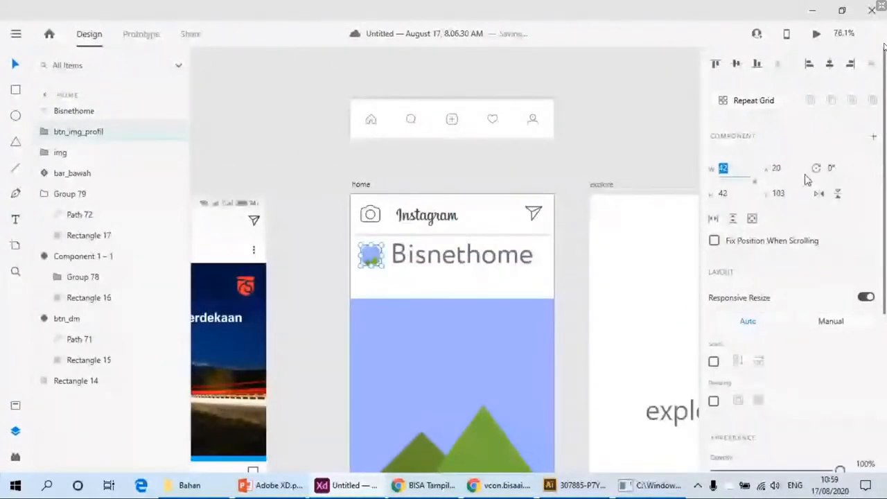
pyautogui.write('40')
pyautogui.press('Return')
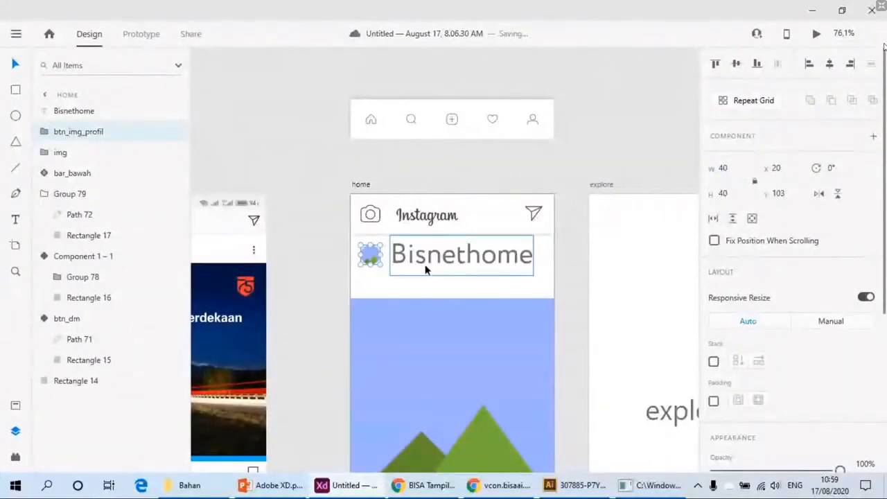
# Step: Set the font size of the Bisnethome text to 10
pyautogui.click(461, 254)
pyautogui.scroll(-3, 737, 334)
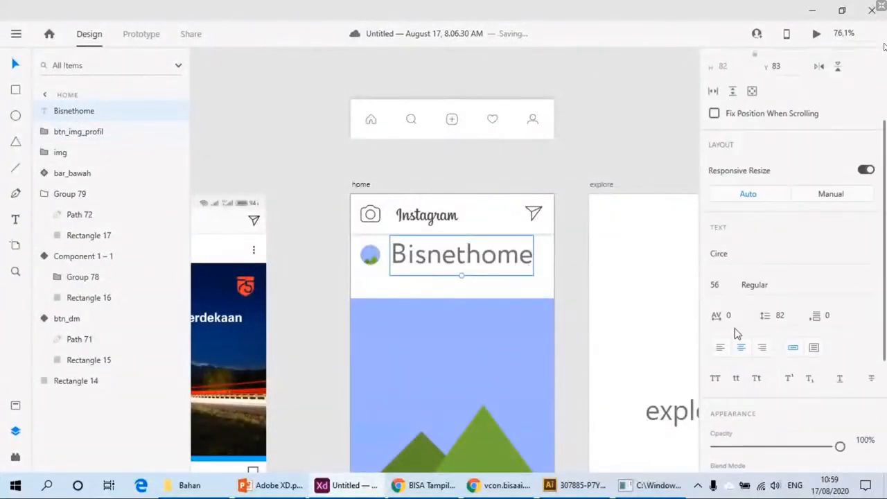
pyautogui.scroll(-3, 575, 242)
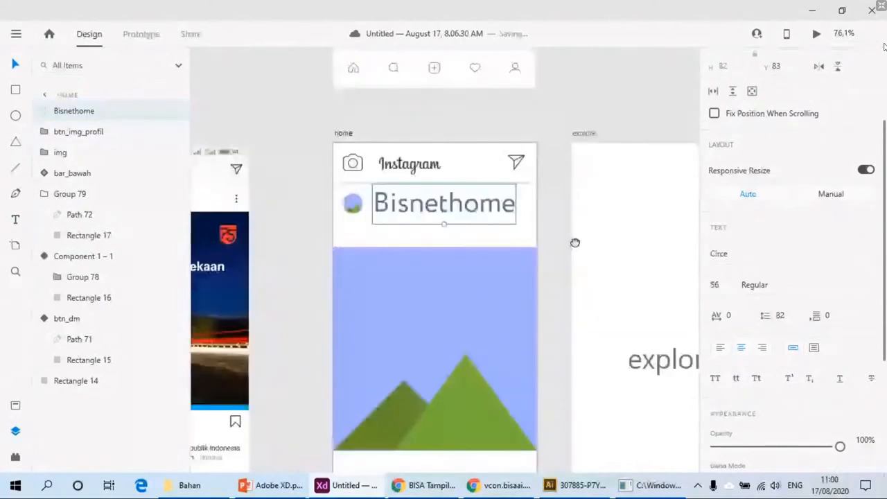
pyautogui.press('alt')
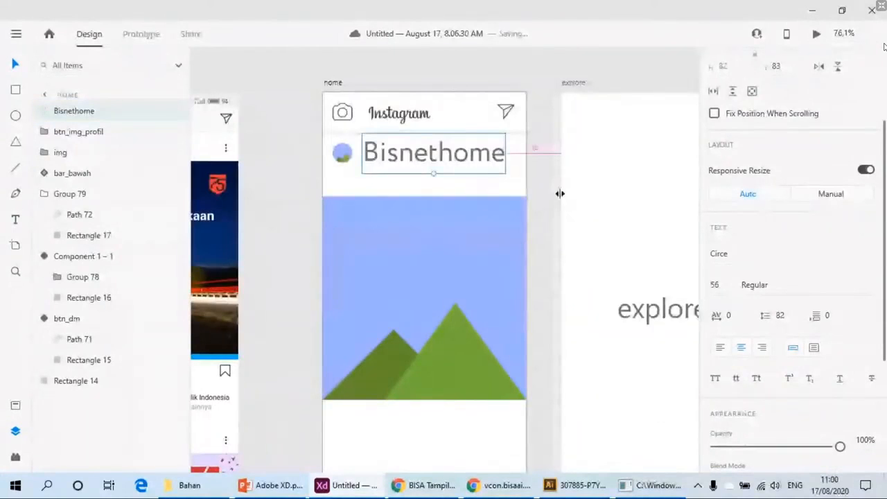
pyautogui.scroll(-2, 560, 193)
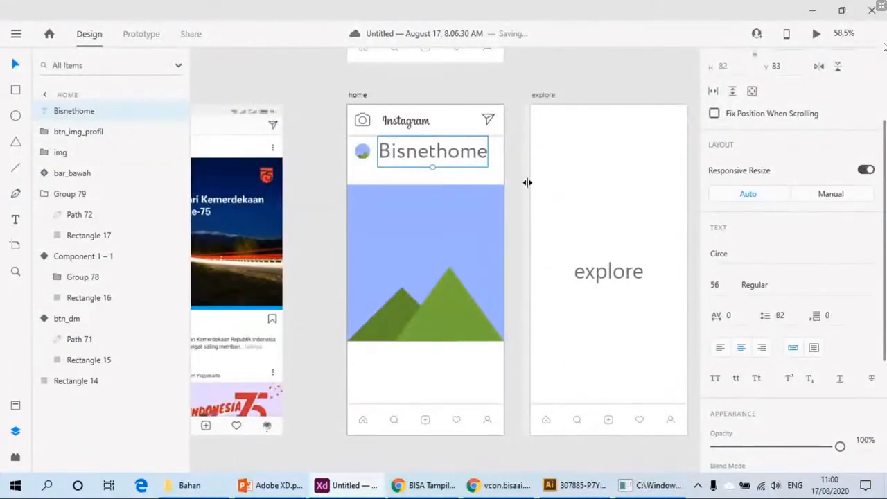
pyautogui.click(715, 285)
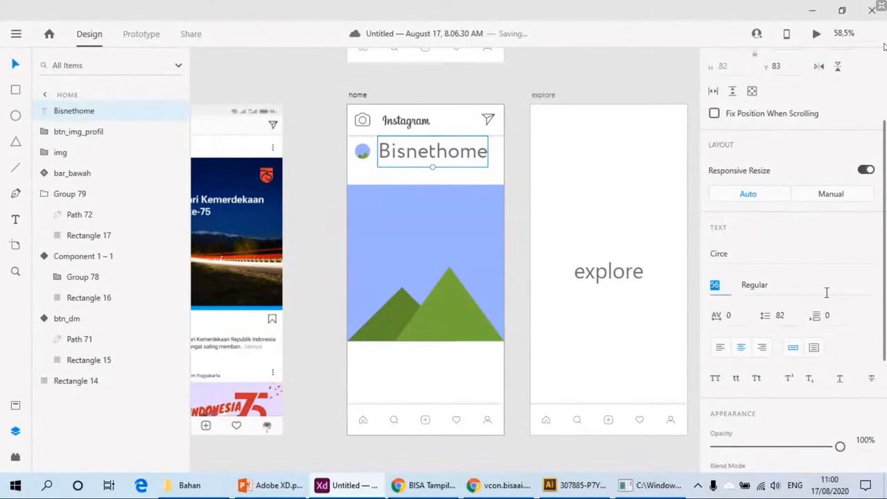
pyautogui.write('10')
pyautogui.press('Return')
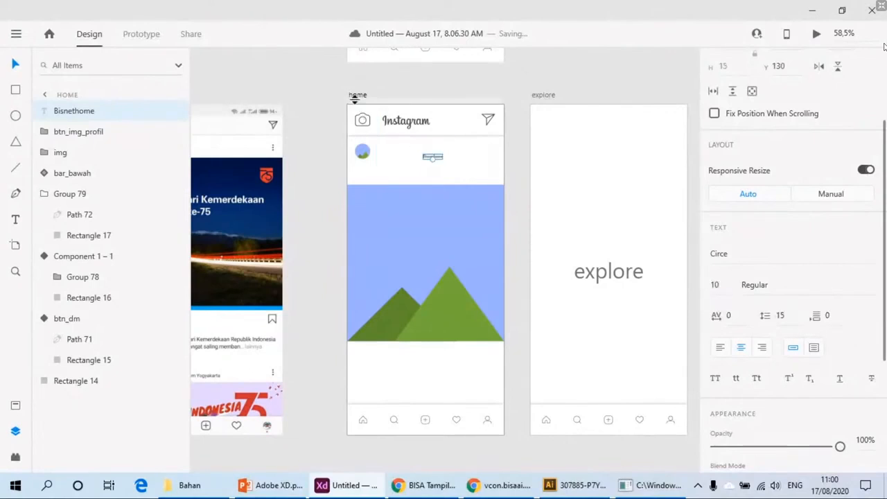
# Step: Preview the home artboard at full-window size to check the account name's legibility, and close the preview
pyautogui.click(357, 95)
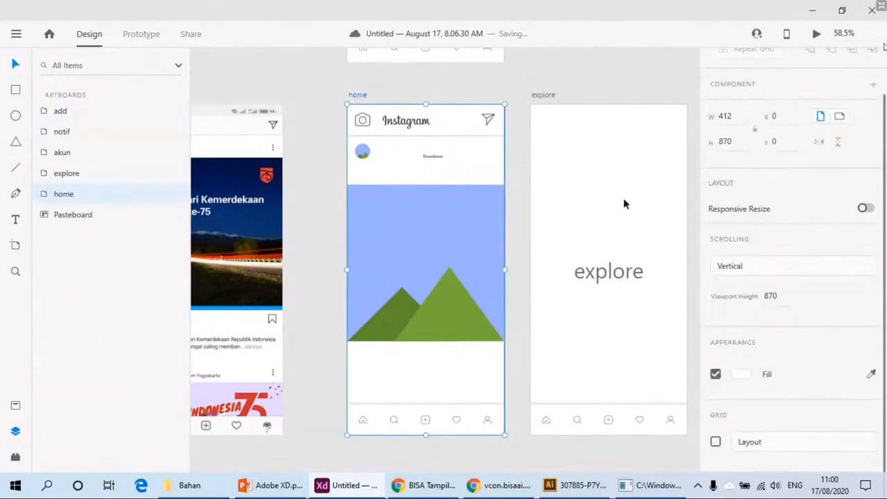
pyautogui.hotkey('ctrl', 'Return')
pyautogui.click(379, 15)
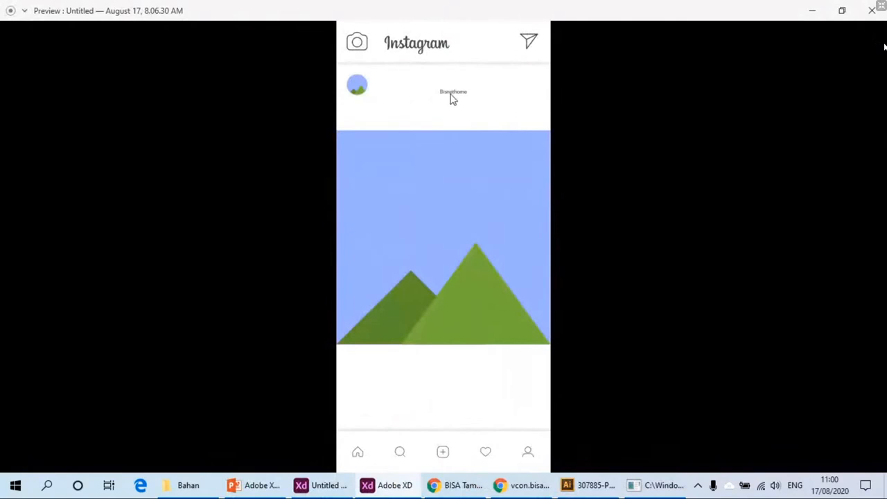
pyautogui.click(877, 10)
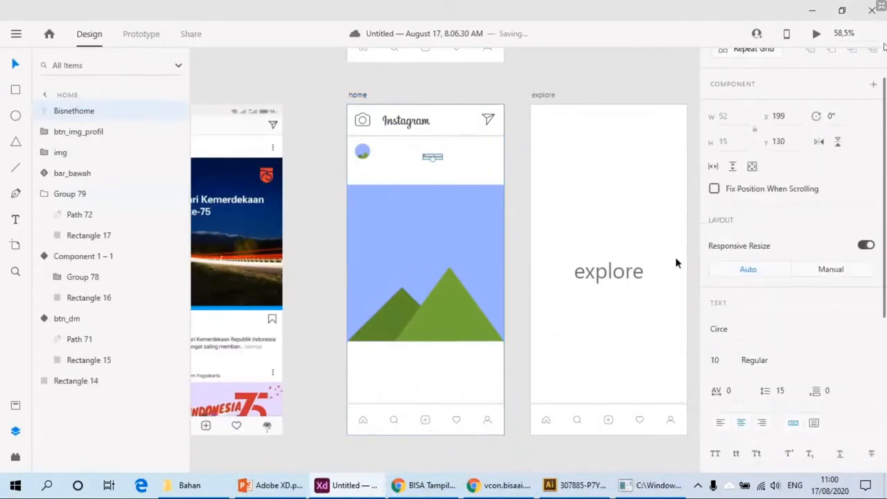
# Step: Try font size 12 for the Bisnethome text and settle on size 14
pyautogui.click(715, 360)
pyautogui.write('12')
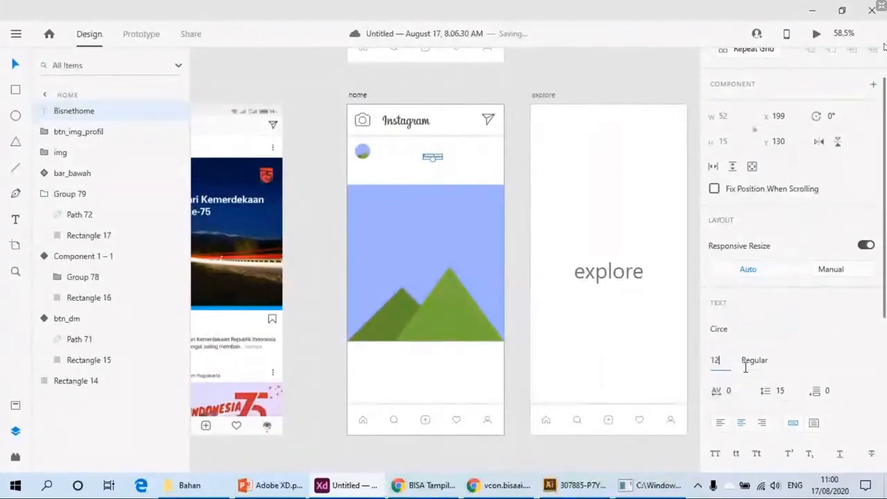
pyautogui.press('Return')
pyautogui.scroll(5, 422, 141)
pyautogui.click(715, 361)
pyautogui.write('14')
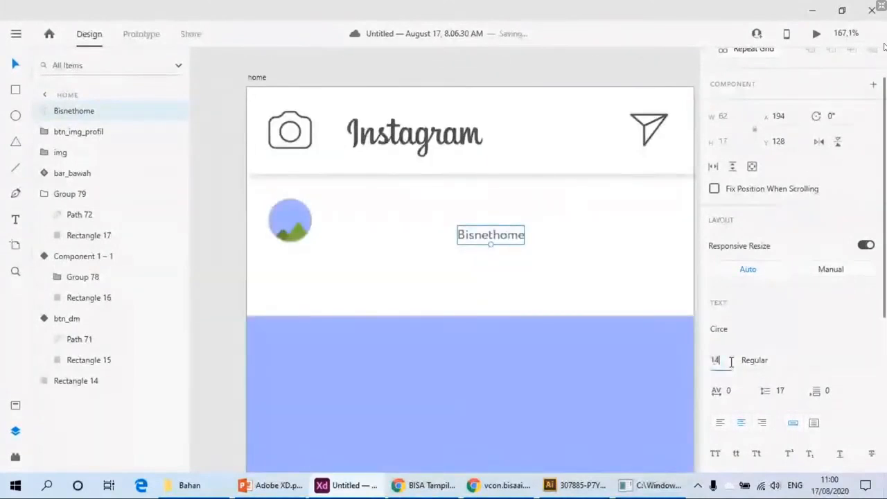
pyautogui.press('Return')
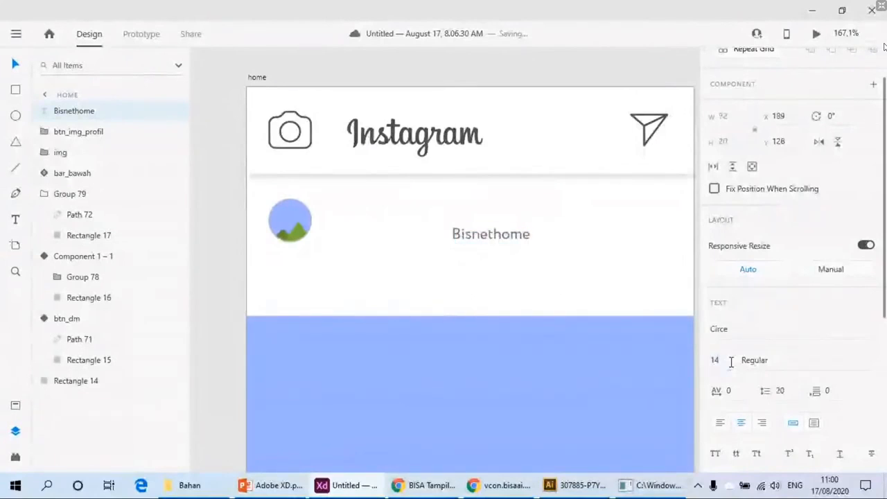
# Step: Preview the home screen again to check the enlarged account name, and close the preview
pyautogui.scroll(-3, 513, 169)
pyautogui.hotkey('ctrl', 'Return')
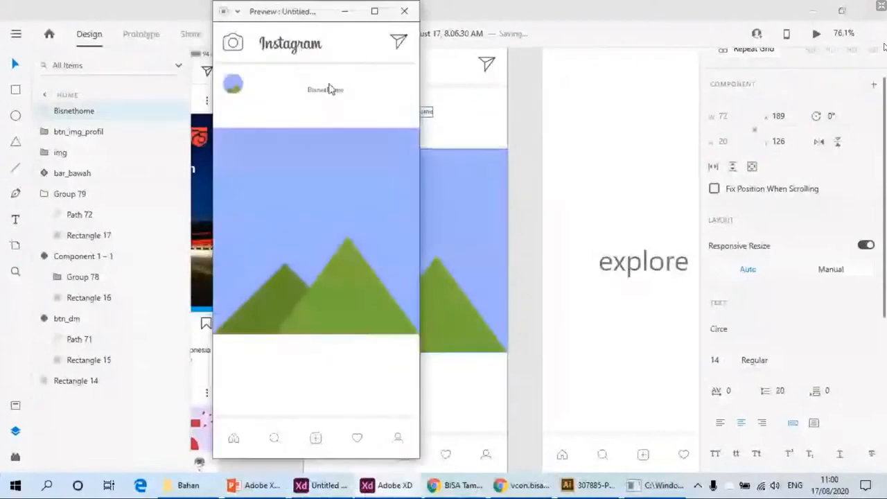
pyautogui.click(404, 11)
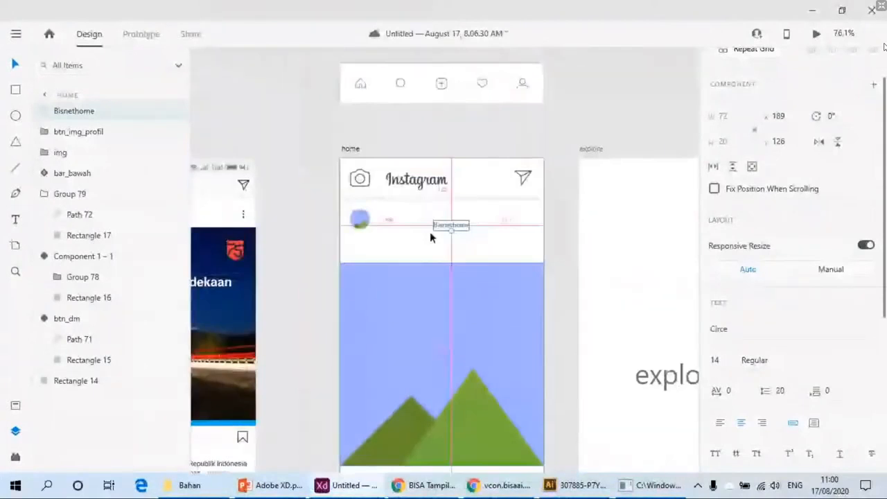
# Step: Place the Bisnethome text beside the profile picture at X 80, Y 113, and compare it with the reference screenshot's header
pyautogui.scroll(5, 432, 231)
pyautogui.scroll(2, 572, 313)
pyautogui.moveTo(573, 314); pyautogui.dragTo(375, 287)
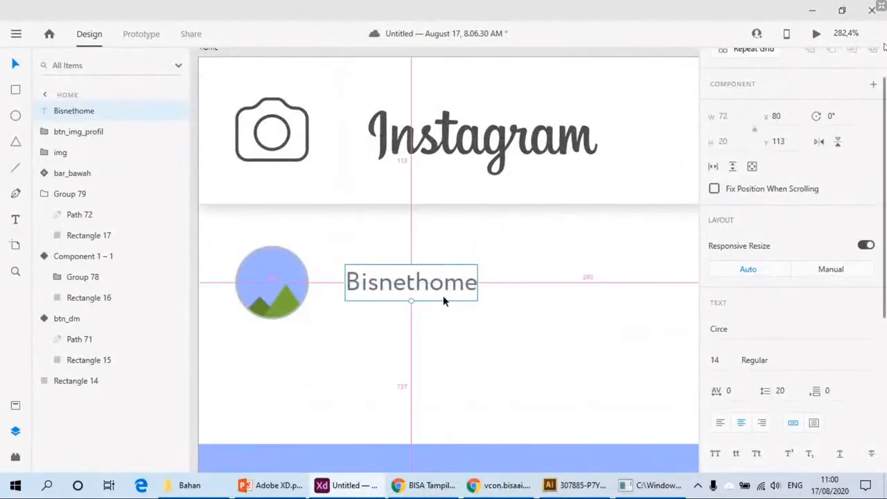
pyautogui.scroll(-5, 344, 317)
pyautogui.scroll(4, 287, 250)
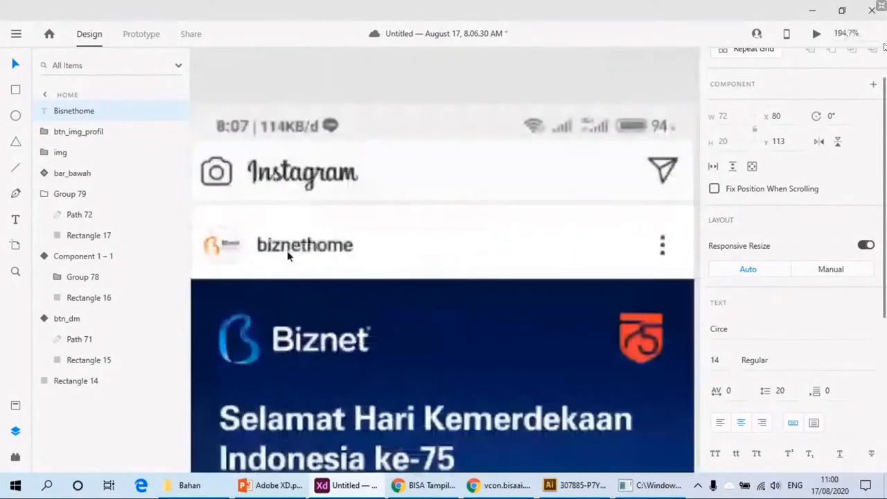
pyautogui.scroll(2, 402, 274)
pyautogui.hscroll(3, 509, 265)
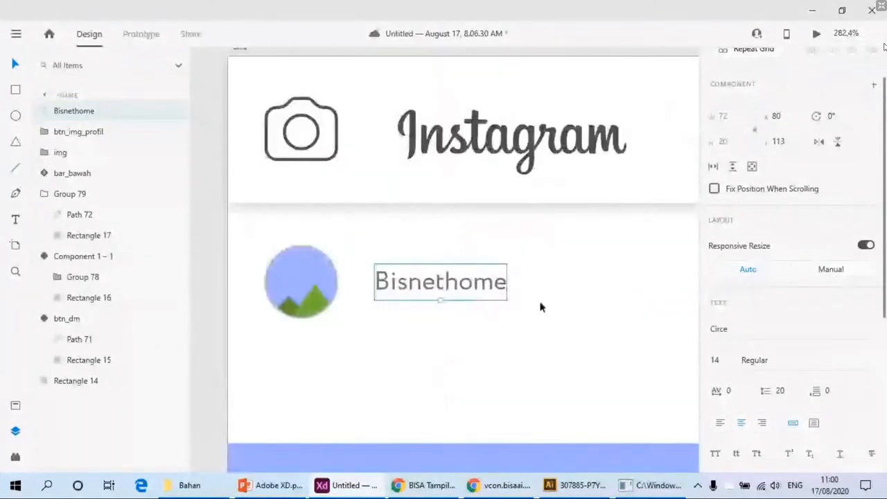
# Step: Compare the account name's wording and placement on the home artboard with the post header in the reference screenshot
pyautogui.hscroll(-2, 541, 307)
pyautogui.moveTo(293, 277); pyautogui.dragTo(436, 270)
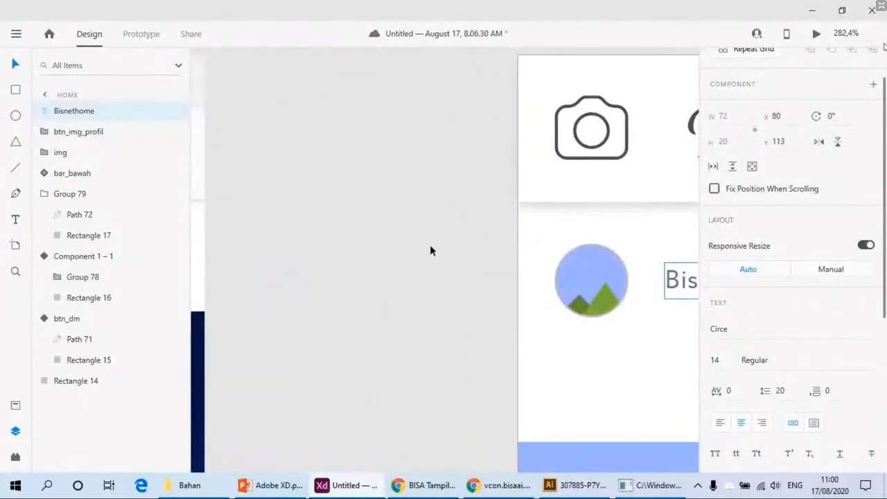
pyautogui.moveTo(386, 244); pyautogui.dragTo(406, 257)
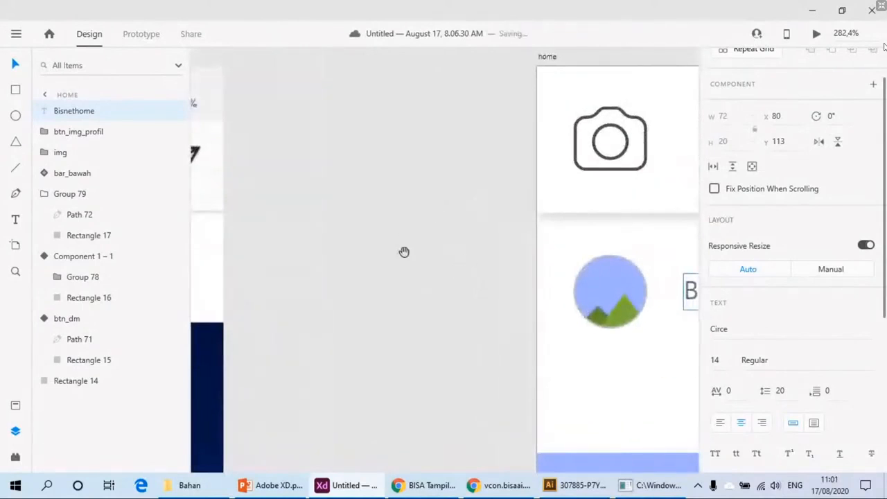
pyautogui.hscroll(5, 405, 252)
pyautogui.scroll(-3, 405, 252)
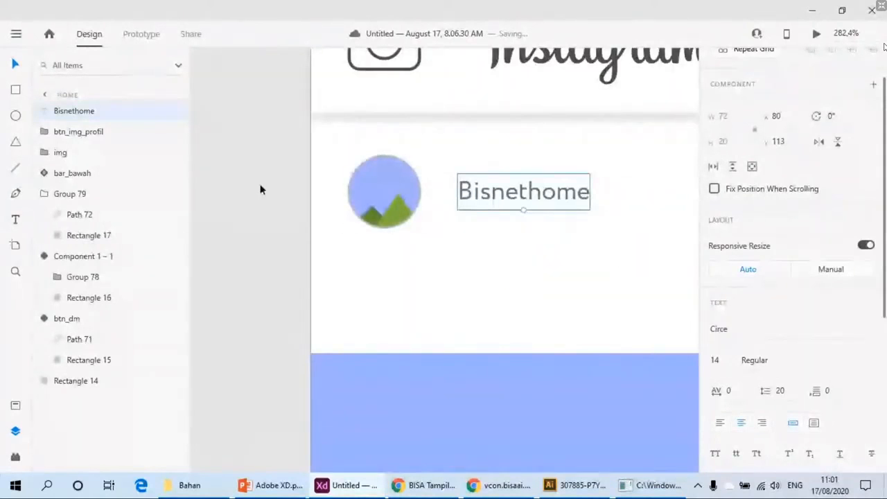
pyautogui.moveTo(258, 184); pyautogui.dragTo(390, 240)
pyautogui.scroll(-2, 408, 236)
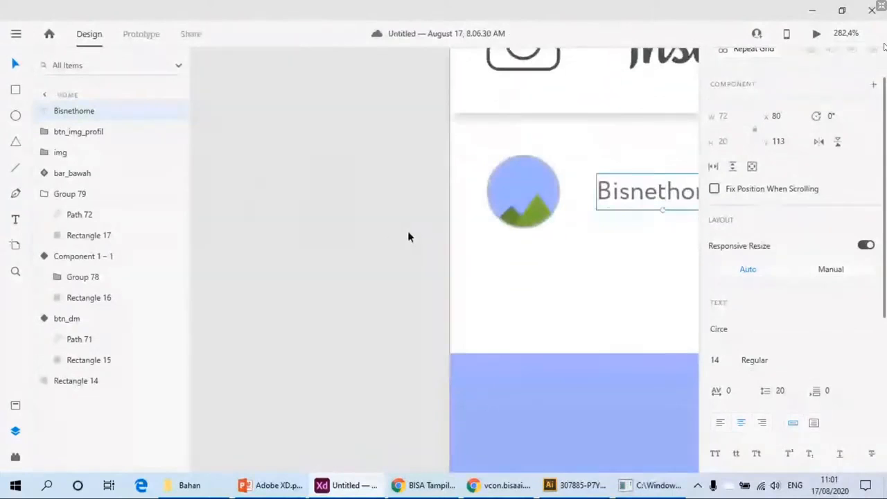
pyautogui.scroll(-1, 429, 236)
pyautogui.scroll(-5, 378, 252)
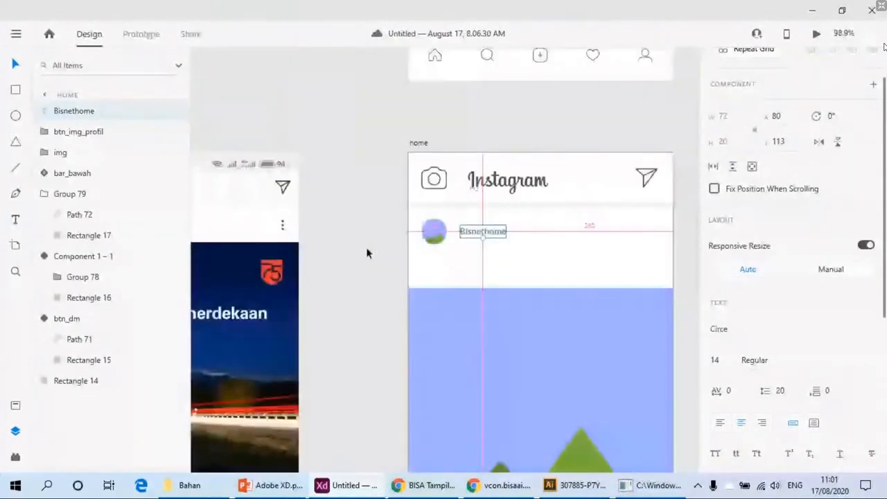
pyautogui.scroll(4, 366, 247)
pyautogui.scroll(-4, 369, 248)
pyautogui.scroll(2, 370, 250)
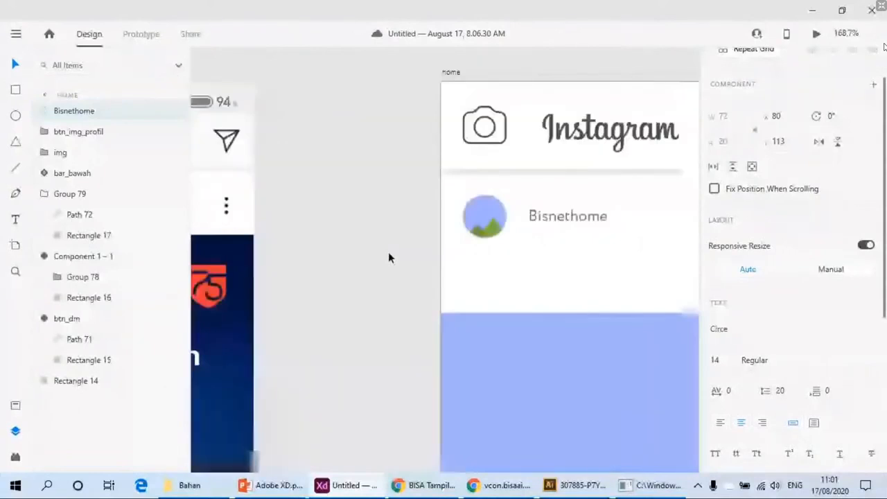
pyautogui.scroll(-2, 416, 257)
pyautogui.scroll(4, 422, 240)
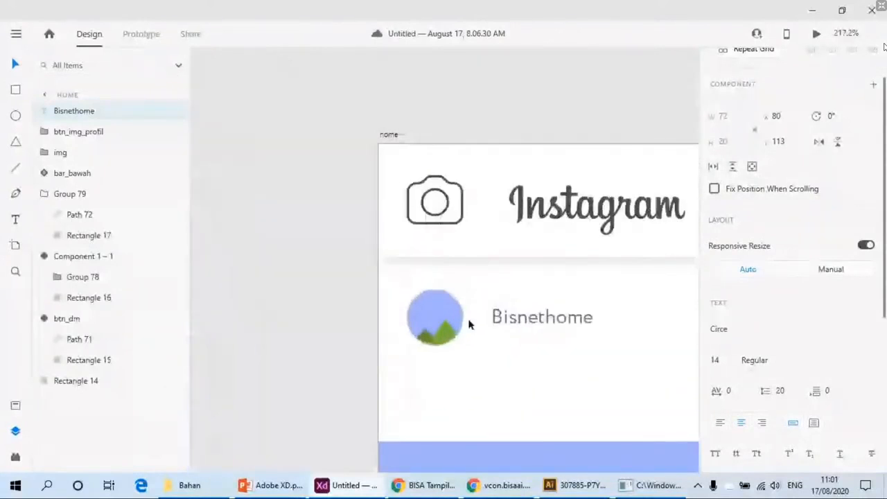
pyautogui.scroll(-2, 465, 323)
pyautogui.moveTo(465, 323); pyautogui.dragTo(580, 313)
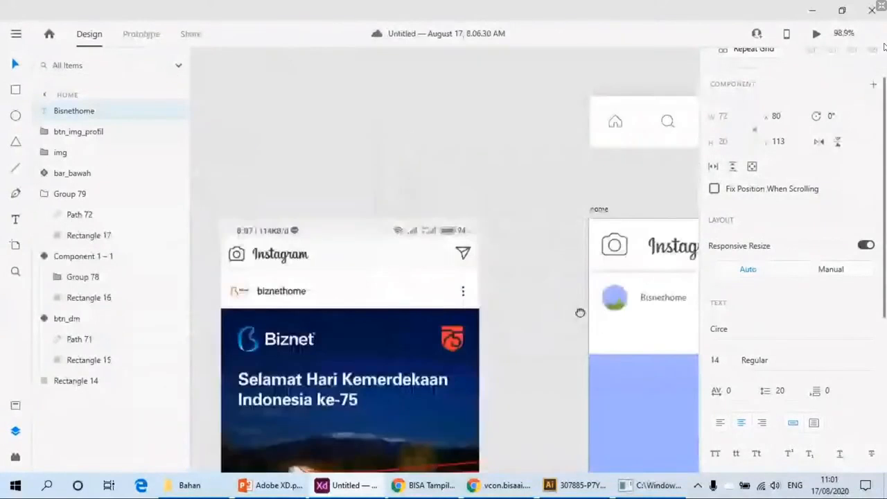
pyautogui.scroll(2, 265, 307)
pyautogui.scroll(-1, 266, 308)
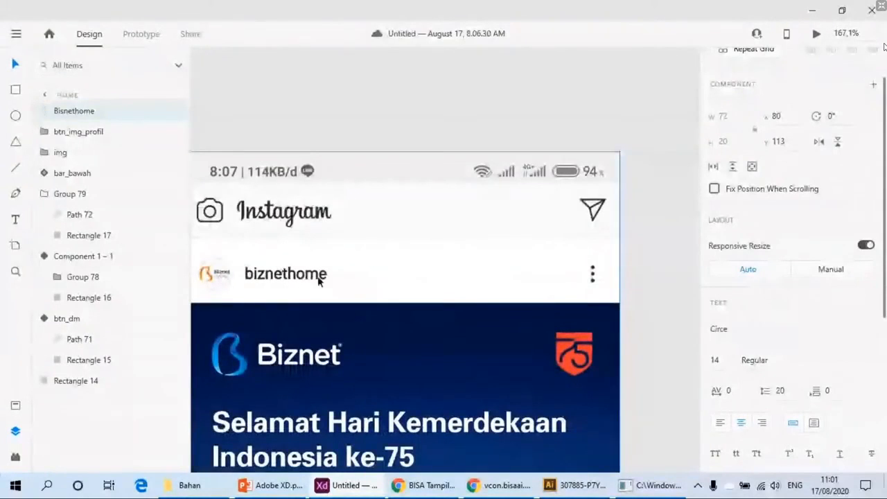
# Step: Replace the Bisnethome account name with BISA AI and shift the text closer to the profile picture
pyautogui.scroll(-2, 320, 280)
pyautogui.scroll(2, 514, 311)
pyautogui.doubleClick(514, 311)
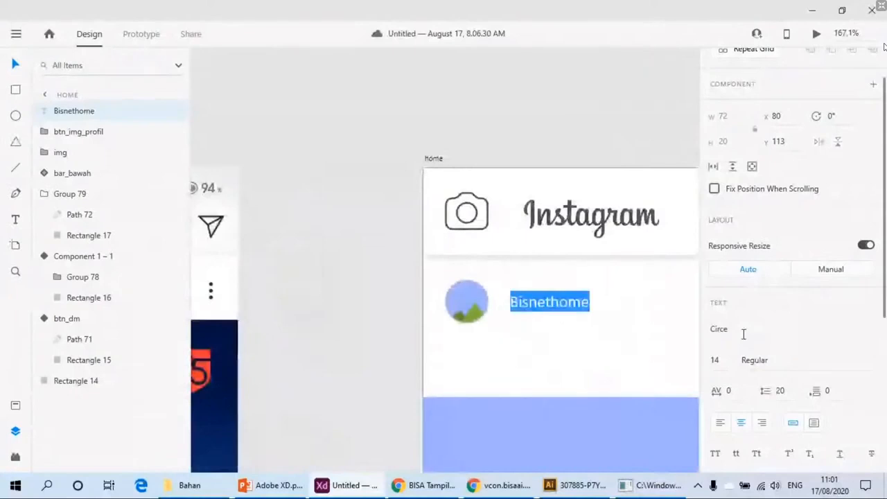
pyautogui.write('Bisa ')
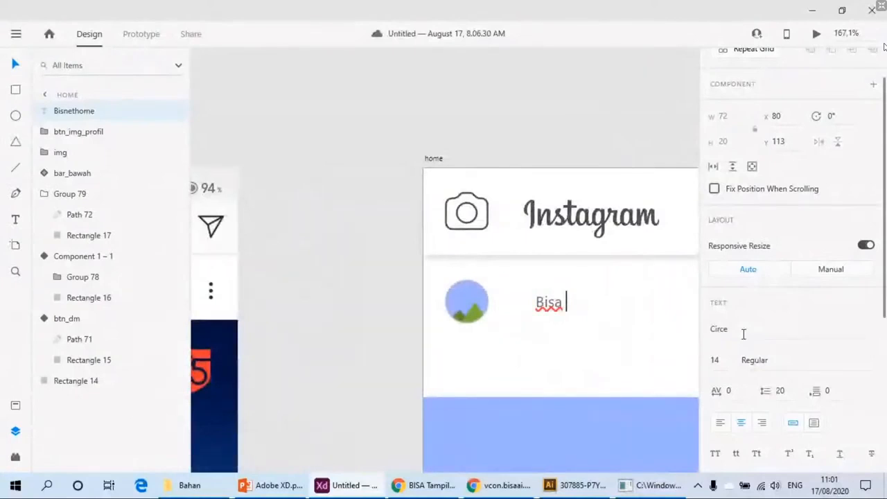
pyautogui.write('AI')
pyautogui.hotkey('ctrl', 'a')
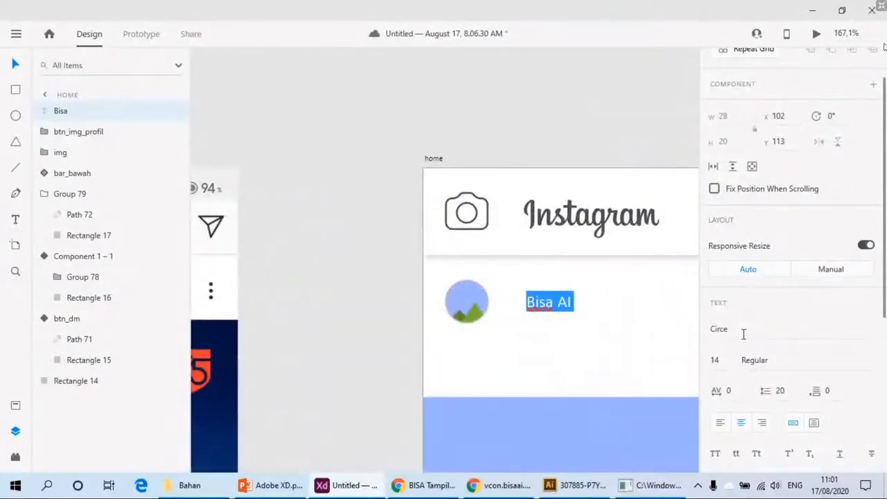
pyautogui.write('BISA AI')
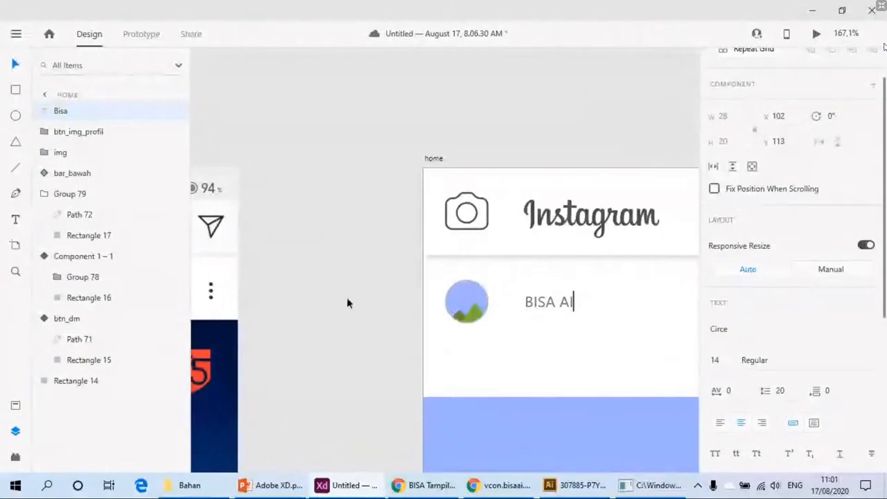
pyautogui.press('Escape')
pyautogui.moveTo(542, 301); pyautogui.dragTo(526, 302)
# Step: Change the BISA AI text's fill colour to black and deselect it
pyautogui.scroll(-5, 790, 278)
pyautogui.click(741, 324)
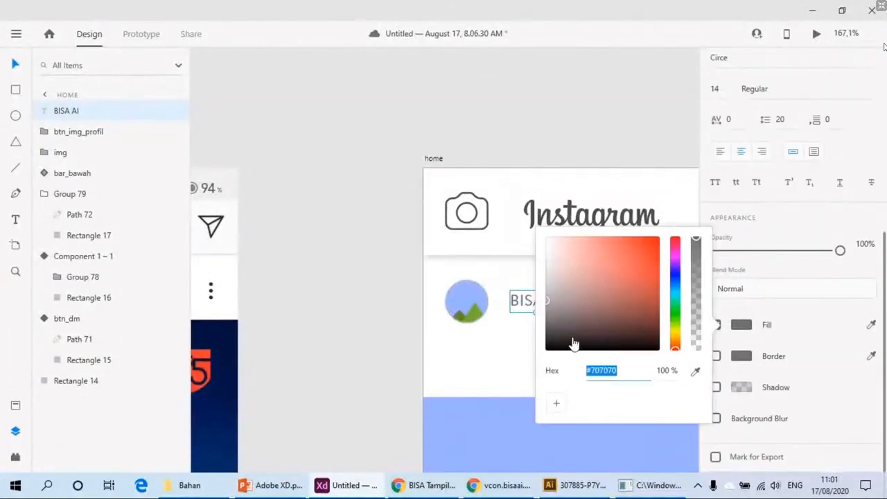
pyautogui.moveTo(572, 344); pyautogui.dragTo(533, 361)
pyautogui.click(396, 351)
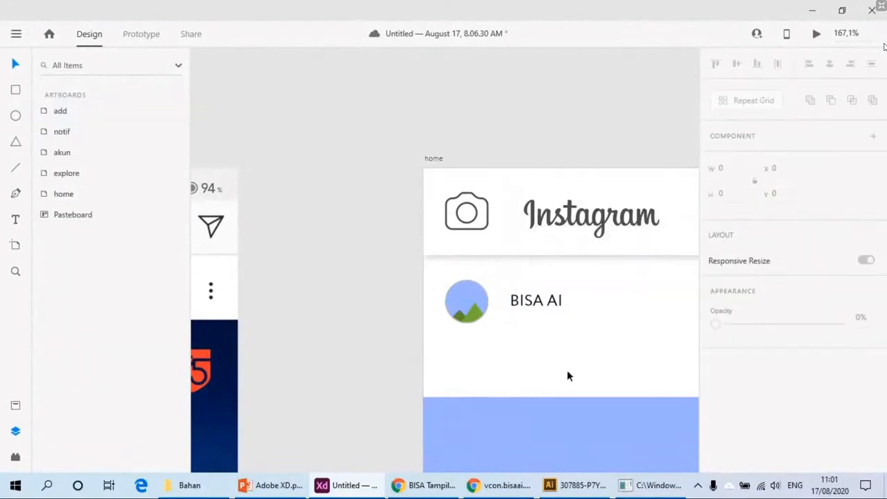
# Step: Copy the three-dot icon group from the icon set on the pasteboard to the home artboard, below the account name
pyautogui.scroll(-3, 563, 370)
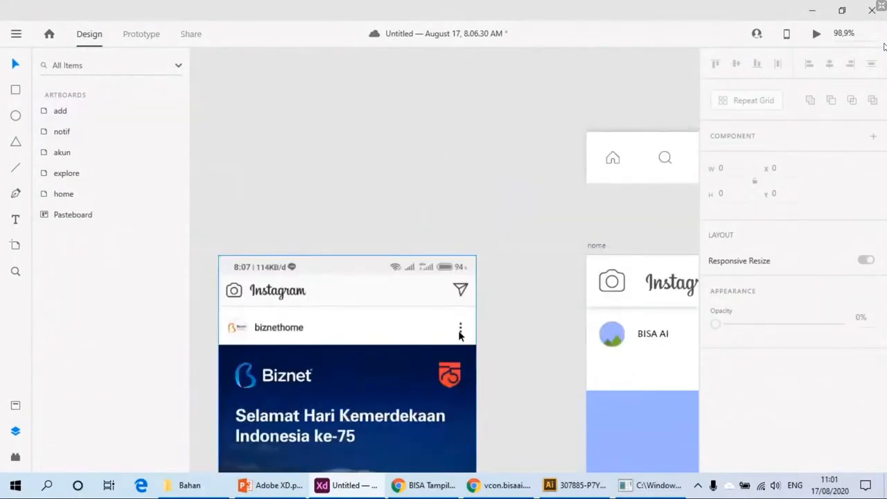
pyautogui.scroll(-5, 491, 324)
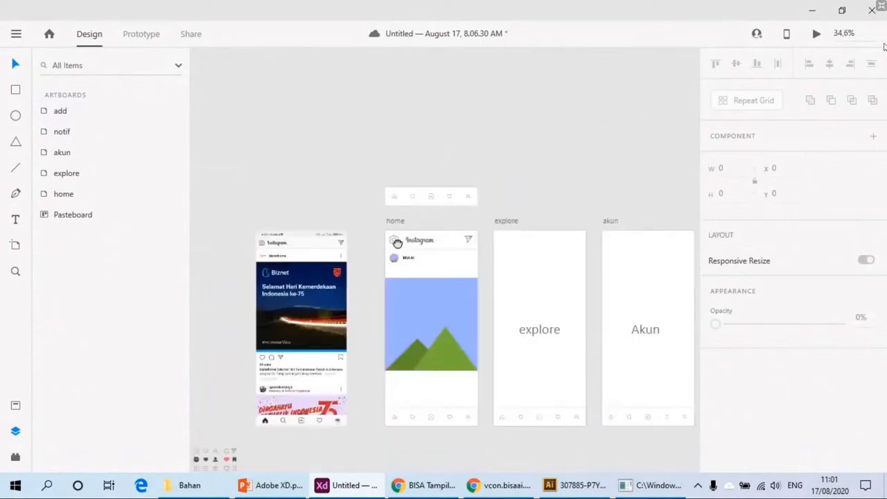
pyautogui.hscroll(5, 397, 244)
pyautogui.scroll(-5, 356, 303)
pyautogui.hscroll(-4, 483, 314)
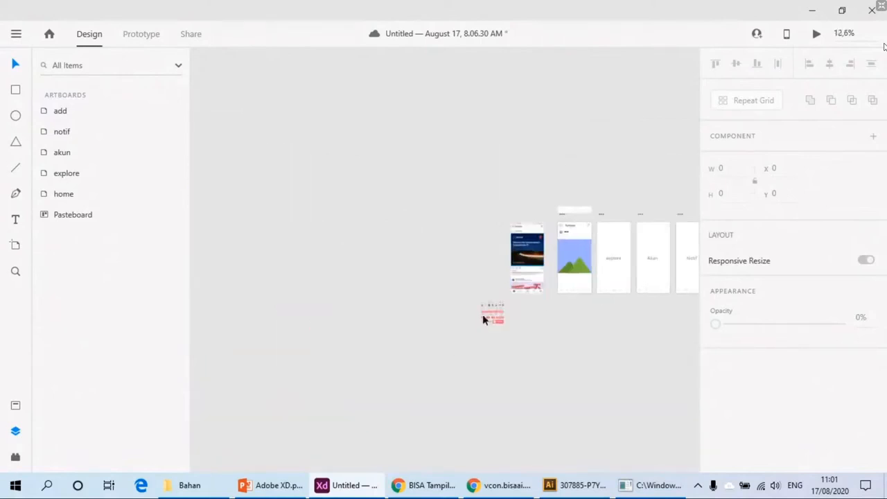
pyautogui.scroll(10, 483, 314)
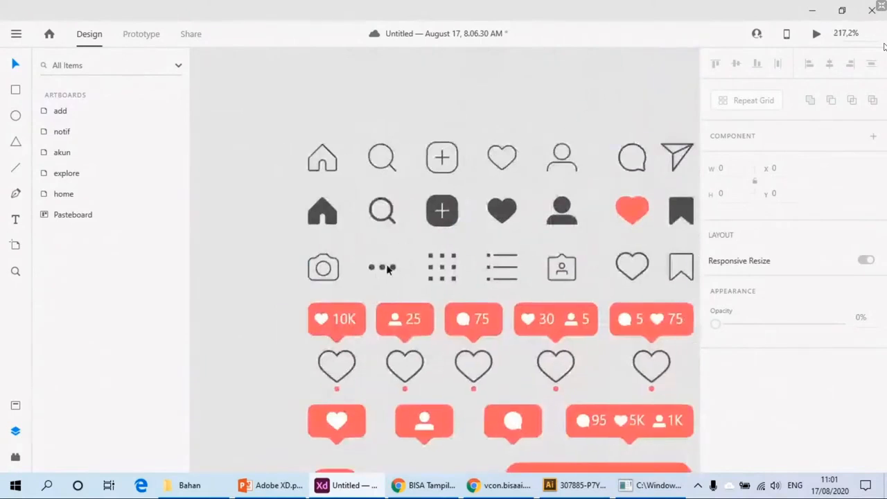
pyautogui.doubleClick(392, 267)
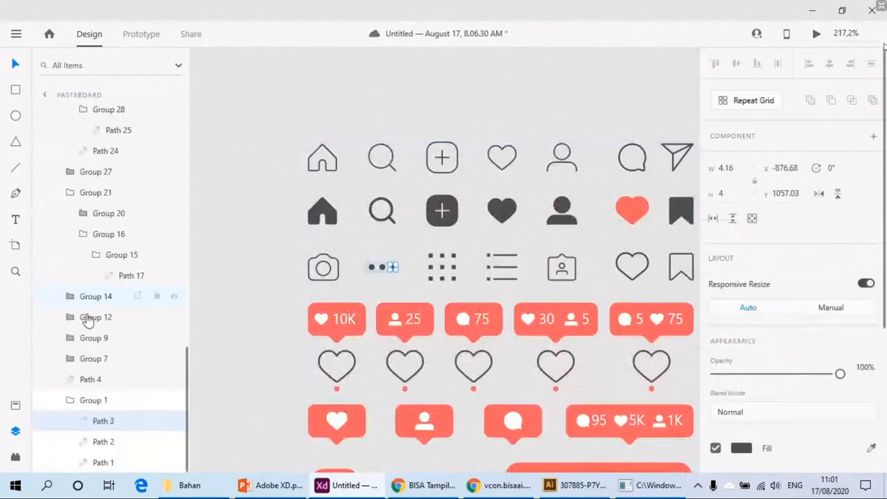
pyautogui.click(84, 399)
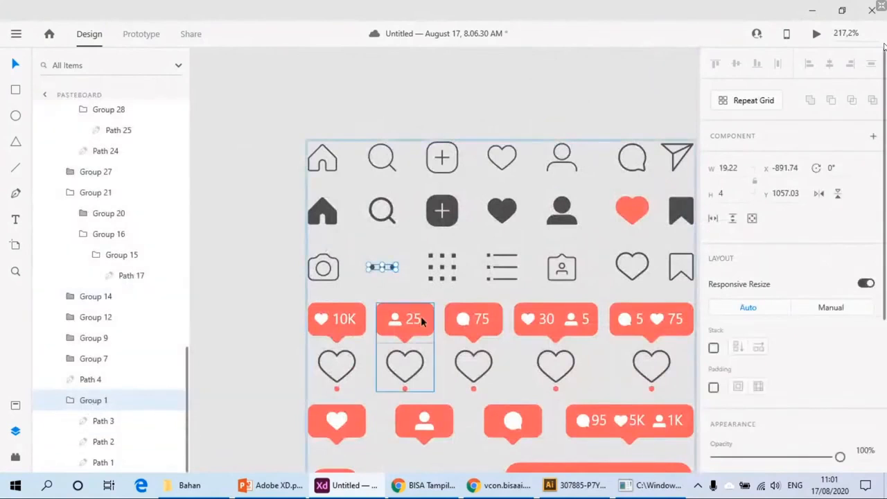
pyautogui.scroll(-6, 421, 316)
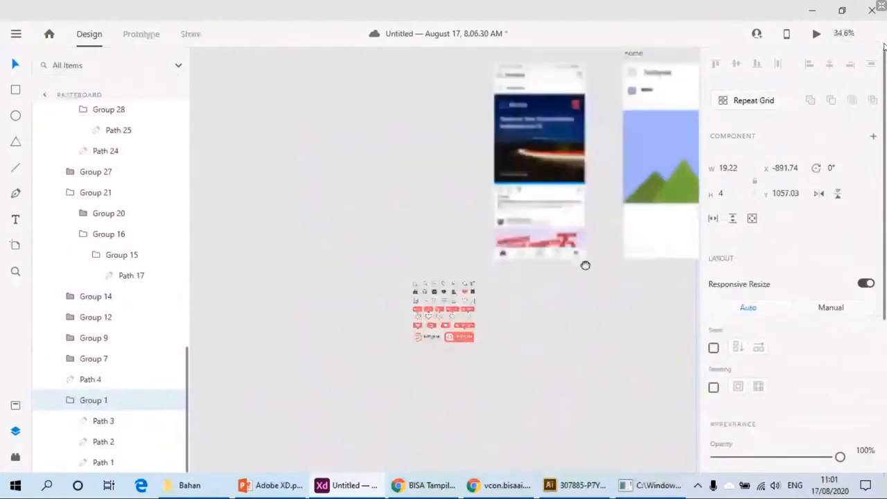
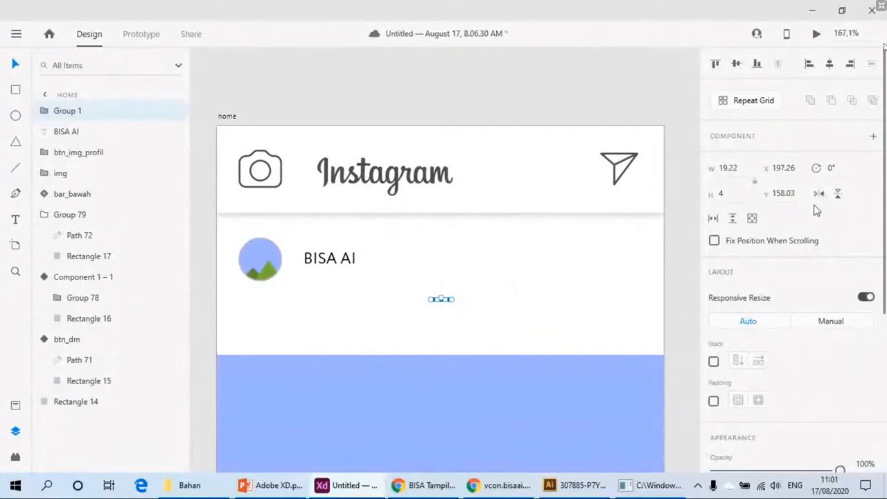
# Step: Rotate the three-dot icon by 90° so its dots are stacked vertically
pyautogui.click(835, 169)
pyautogui.write('90')
pyautogui.press('Return')
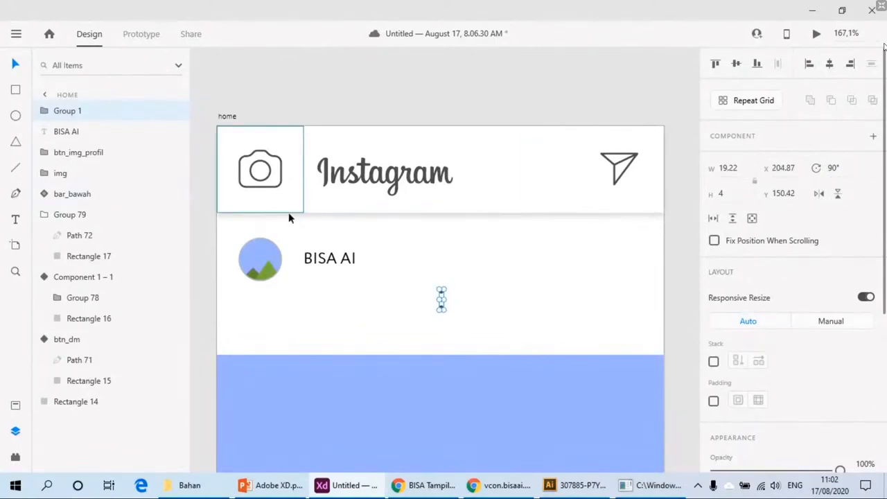
pyautogui.click(16, 115)
pyautogui.moveTo(419, 278); pyautogui.dragTo(470, 334)
pyautogui.press('Delete')
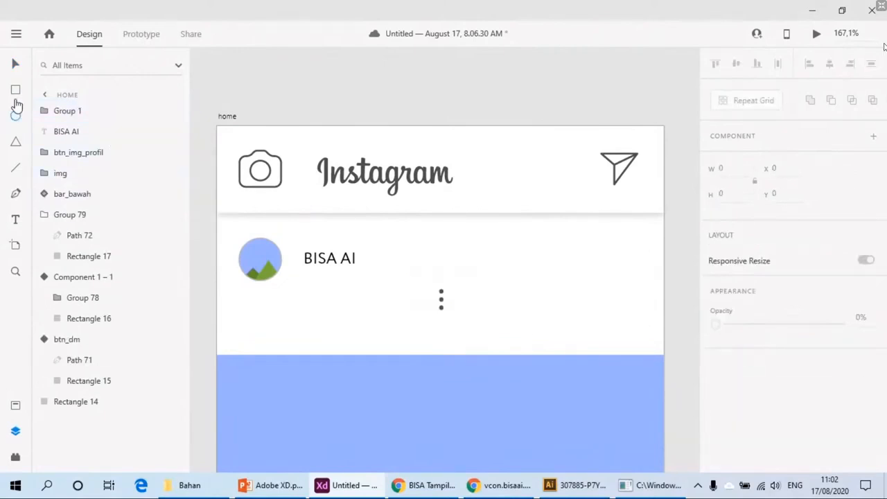
# Step: Draw a square over the three-dot icon and set its width and height to 50
pyautogui.click(15, 89)
pyautogui.moveTo(414, 277); pyautogui.dragTo(465, 326)
pyautogui.press('v')
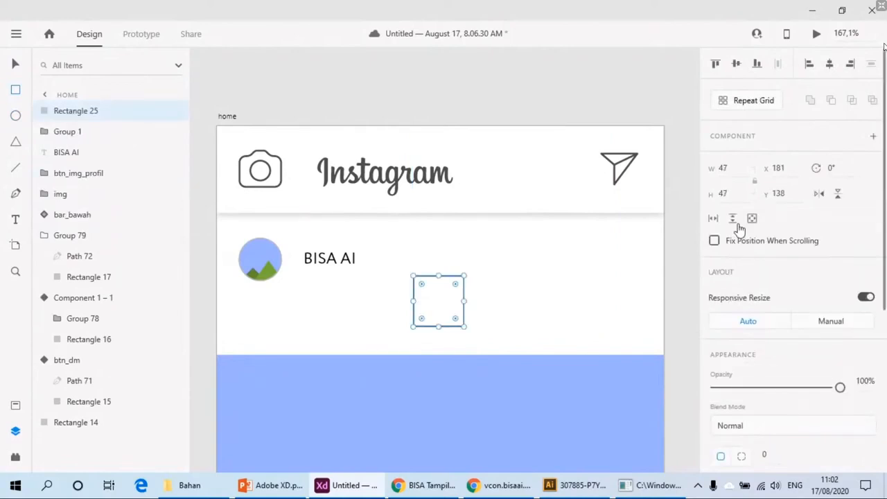
pyautogui.click(265, 260)
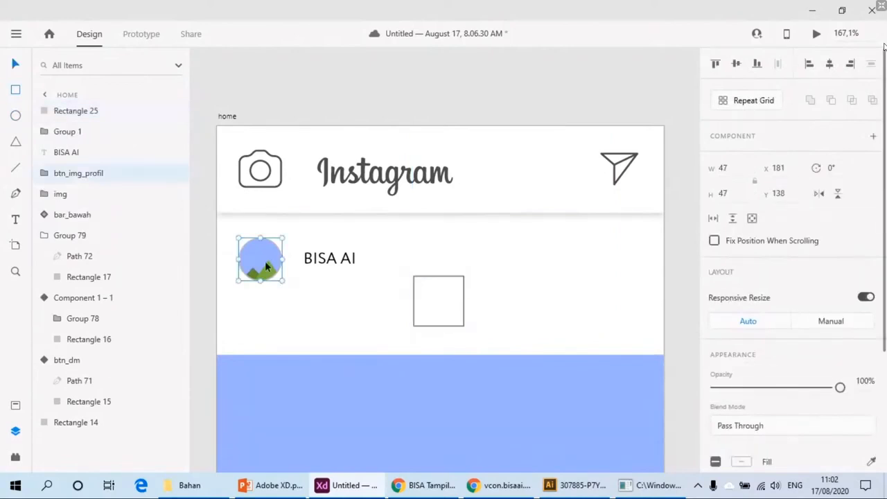
pyautogui.click(451, 290)
pyautogui.click(724, 168)
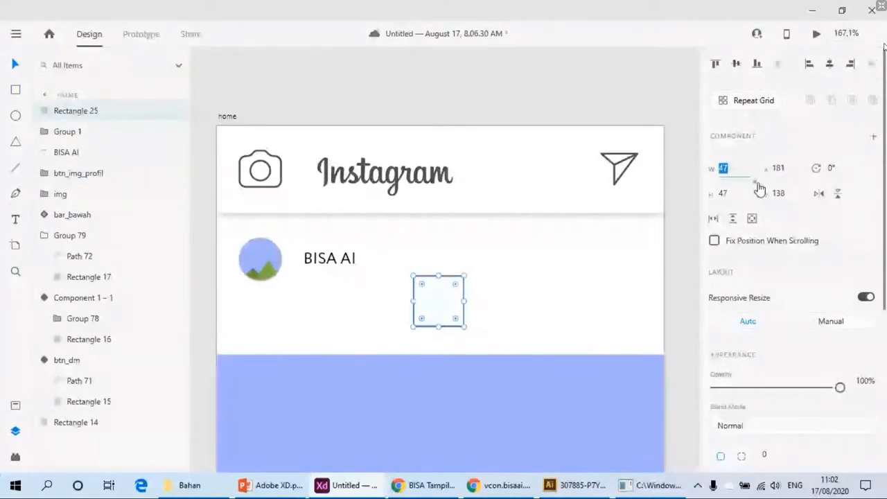
pyautogui.write('50')
pyautogui.press('Return')
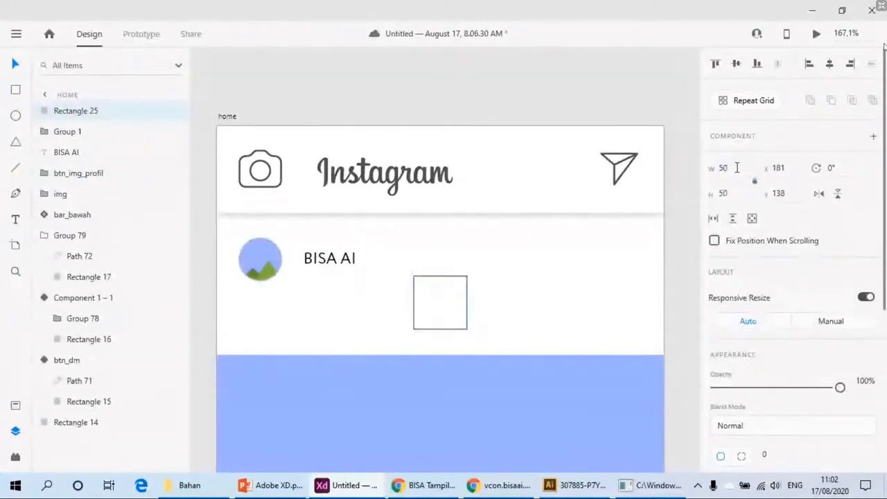
# Step: Send the square behind the three-dot icon and centre the two on each other horizontally and vertically
pyautogui.hotkey('ctrl', '[')
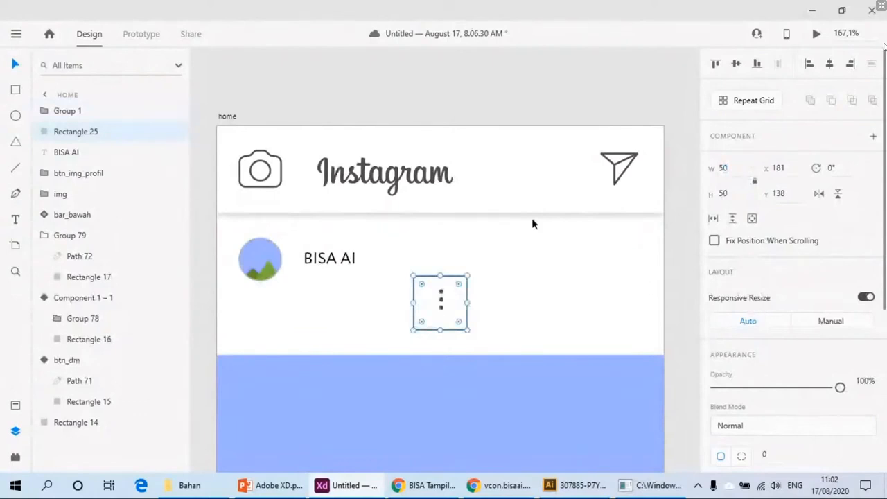
pyautogui.keyDown('shift'); pyautogui.click(441, 300); pyautogui.keyUp('shift')
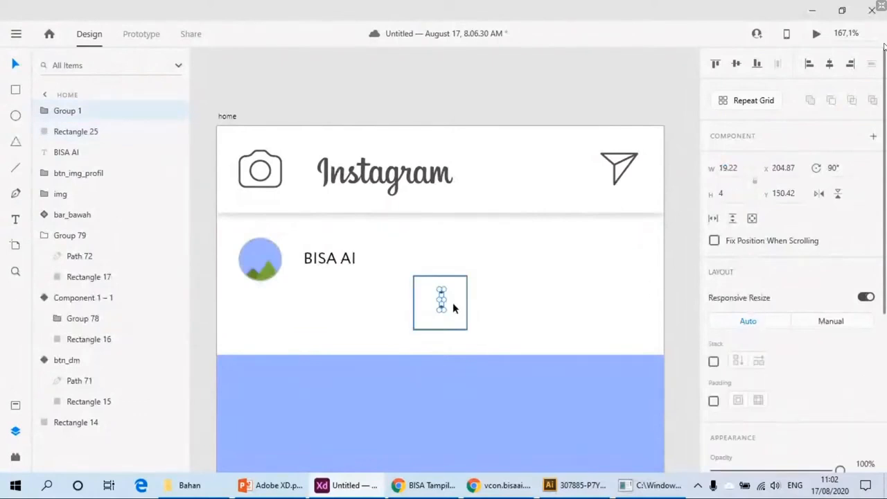
pyautogui.click(830, 63)
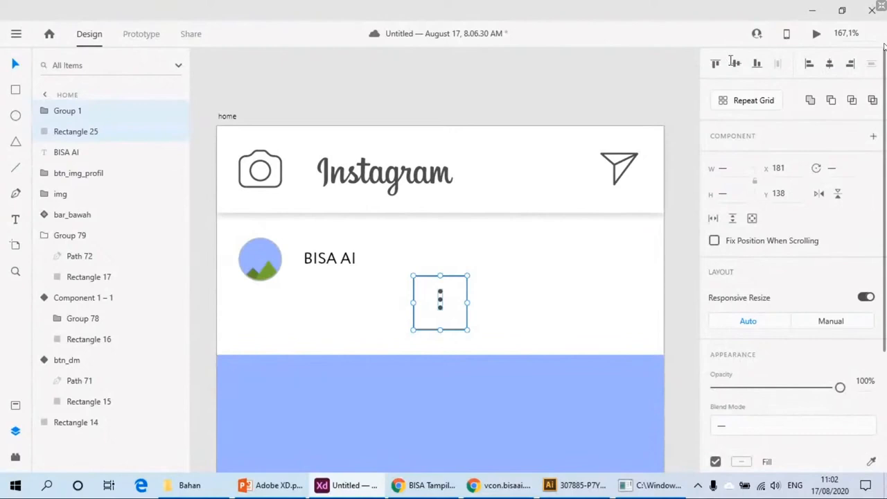
pyautogui.click(736, 63)
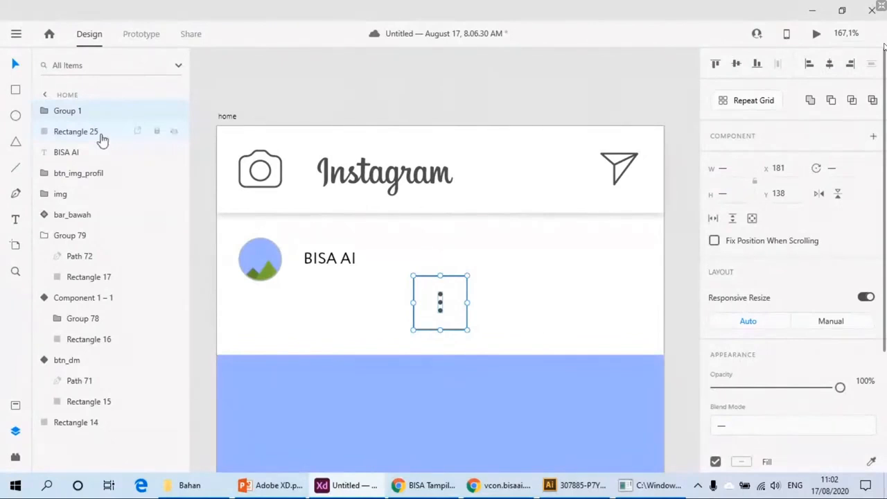
# Step: Group the three-dot icon with its square and name the group btn_opsion
pyautogui.hotkey('ctrl', 'g')
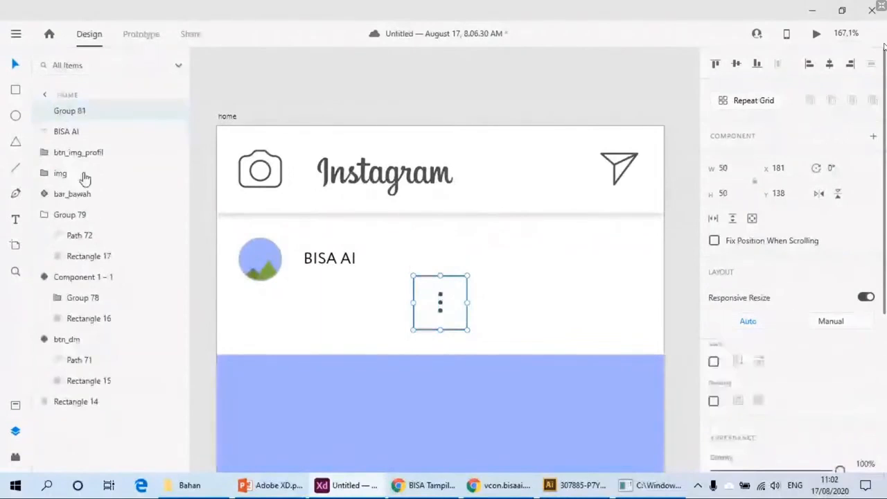
pyautogui.press('F2')
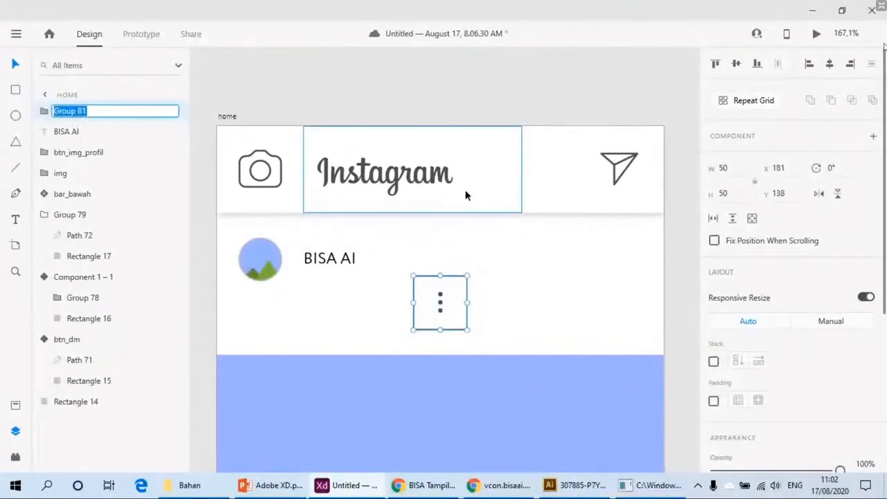
pyautogui.write('btn_op')
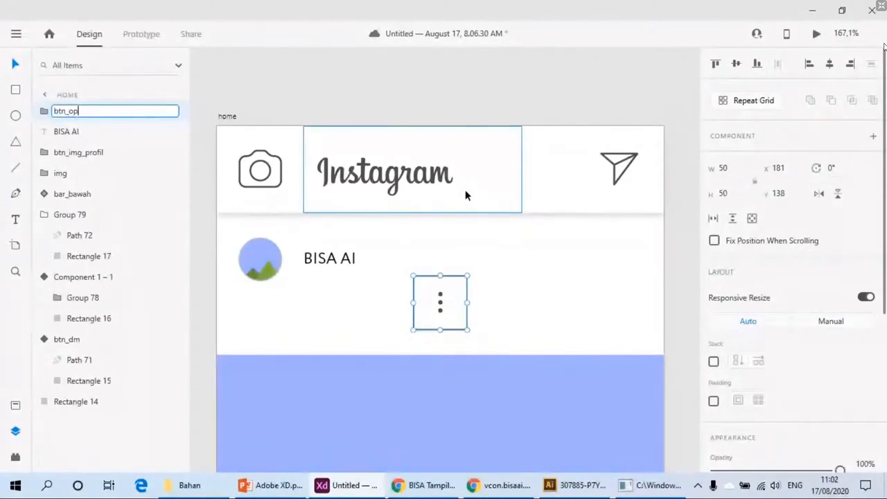
pyautogui.write('sion')
pyautogui.press('Return')
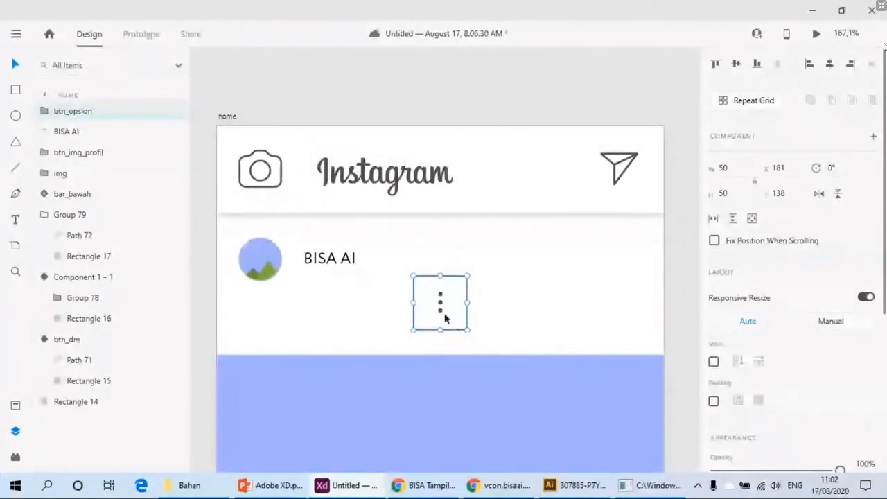
# Step: Align btn_opsion, the BISA AI text and the profile picture on a common vertical middle, and move the row slightly up
pyautogui.moveTo(444, 318); pyautogui.dragTo(446, 271)
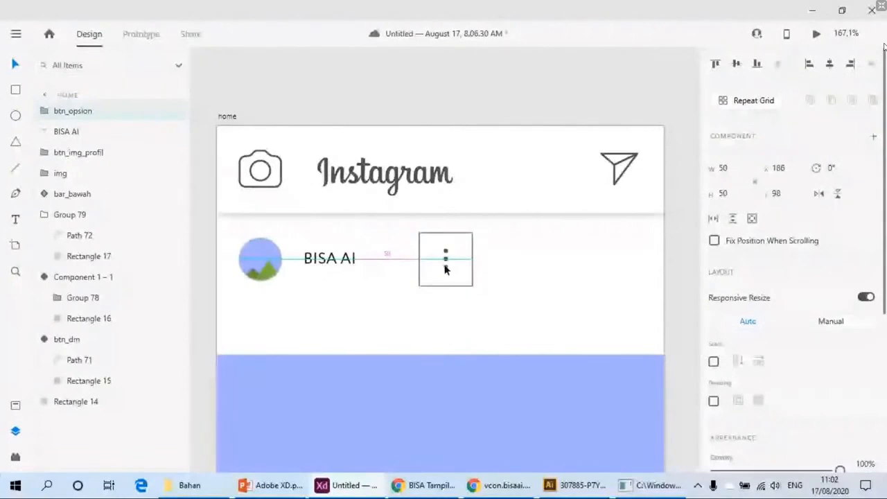
pyautogui.keyDown('shift'); pyautogui.click(329, 257); pyautogui.keyUp('shift')
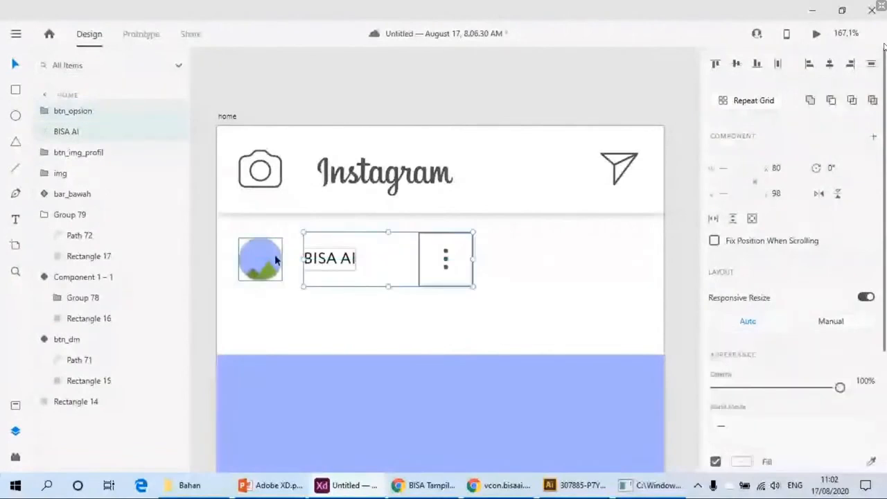
pyautogui.keyDown('shift'); pyautogui.click(276, 259); pyautogui.keyUp('shift')
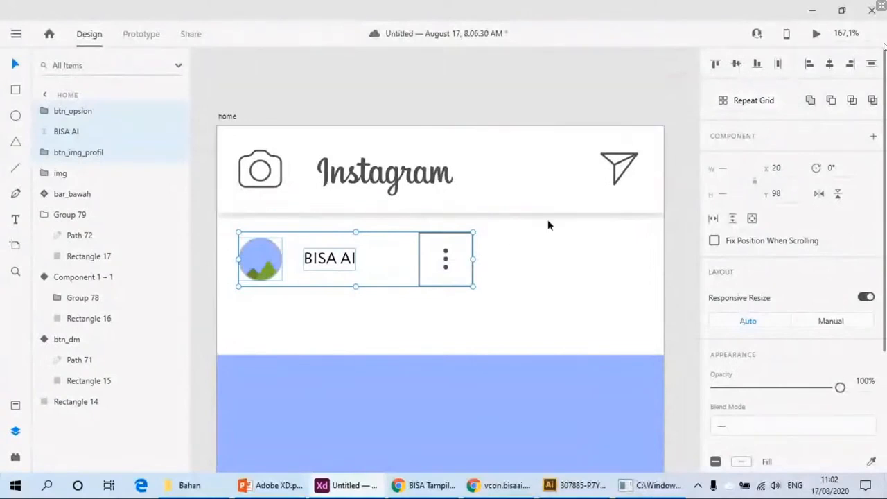
pyautogui.click(680, 278)
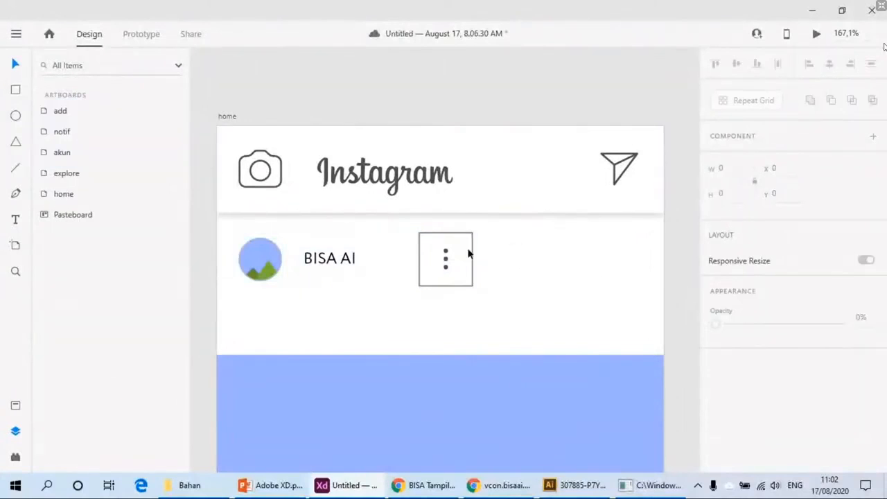
pyautogui.moveTo(454, 257); pyautogui.dragTo(454, 305)
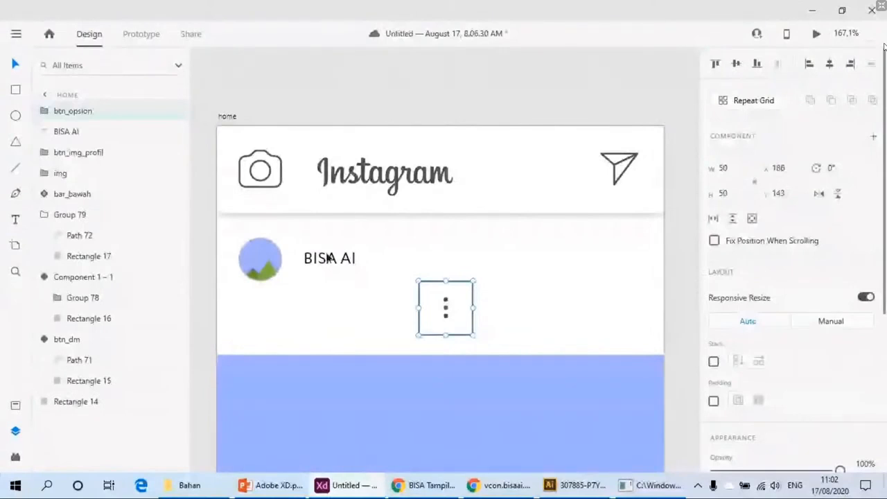
pyautogui.keyDown('shift'); pyautogui.click(329, 258); pyautogui.keyUp('shift')
pyautogui.keyDown('shift'); pyautogui.click(260, 258); pyautogui.keyUp('shift')
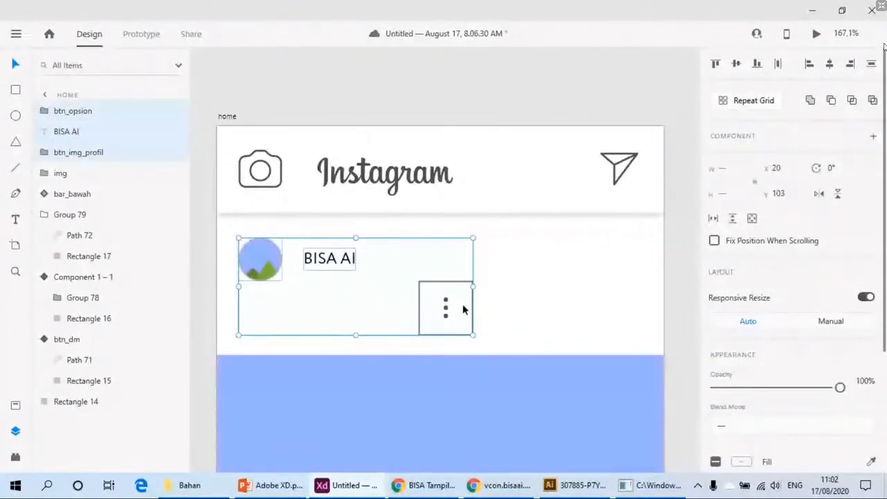
pyautogui.click(736, 63)
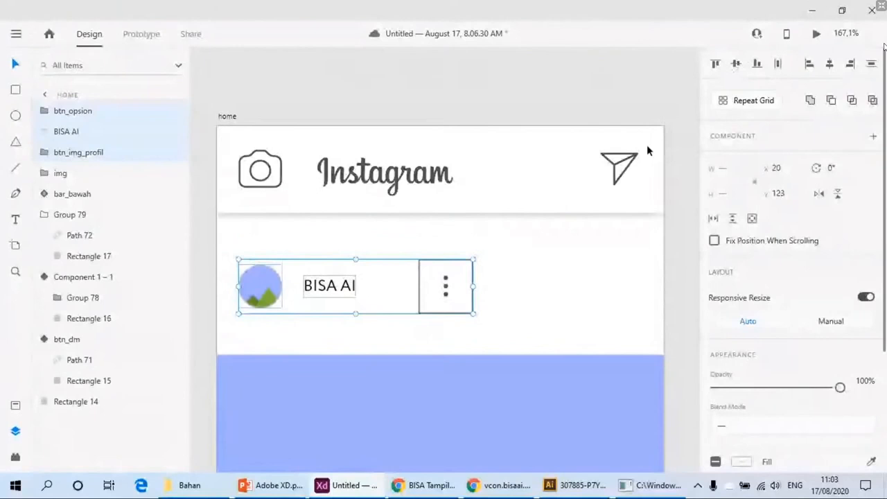
pyautogui.moveTo(399, 312); pyautogui.dragTo(392, 297)
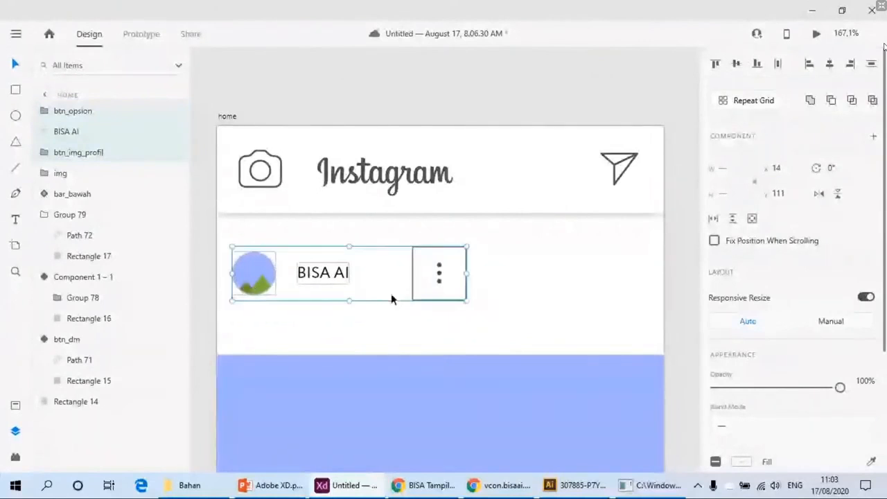
# Step: Copy the 50 by 50 square from btn_opsion onto the profile picture, centre it there and send it behind the picture
pyautogui.hscroll(-5, 299, 259)
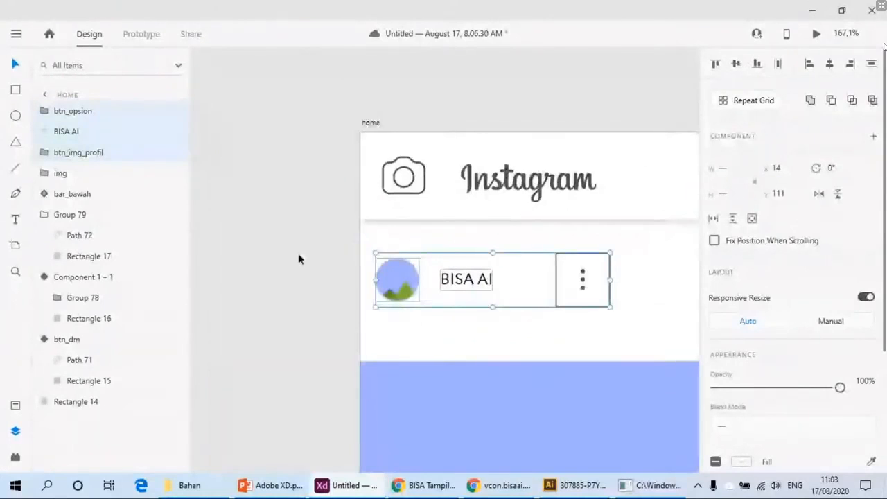
pyautogui.doubleClick(563, 303)
pyautogui.click(430, 283)
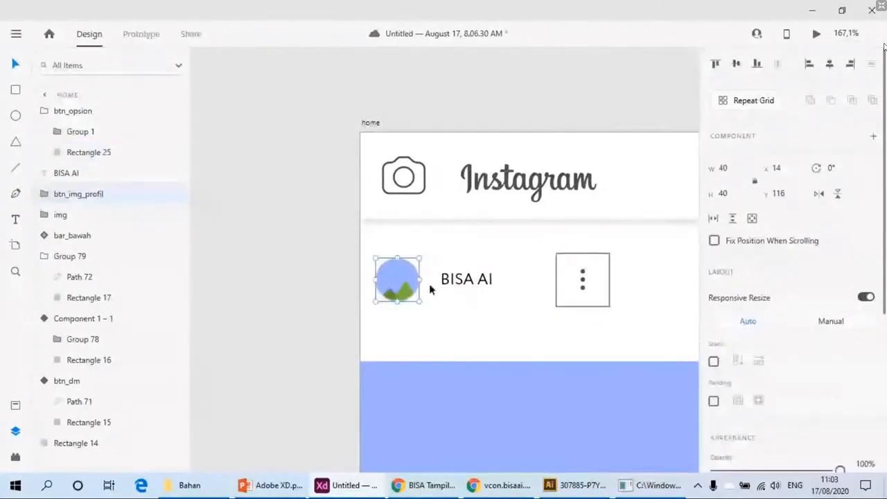
pyautogui.hotkey('ctrl', 'v')
pyautogui.moveTo(582, 290); pyautogui.dragTo(397, 284)
pyautogui.hotkey('ctrl', '[')
pyautogui.hotkey('ctrl', '[')
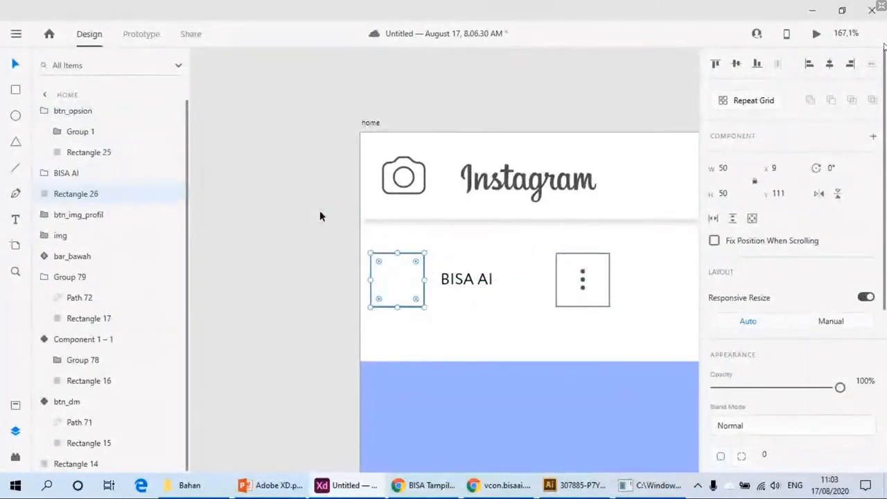
pyautogui.hotkey('ctrl', '[')
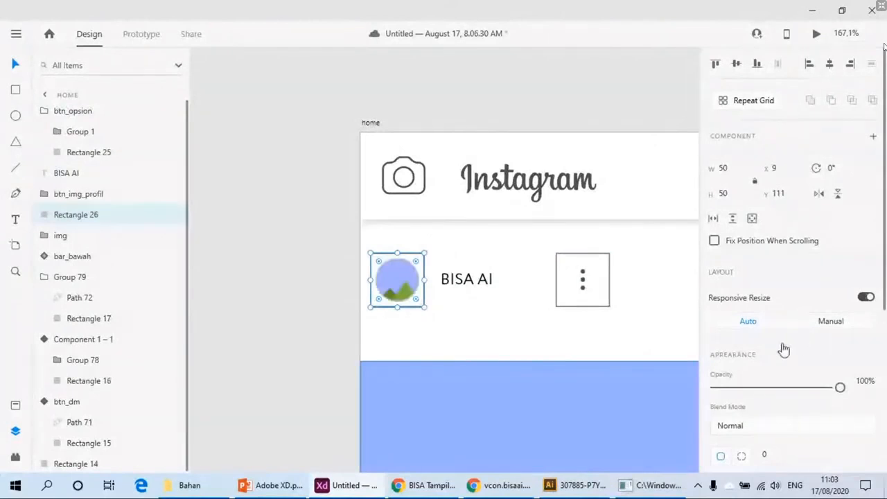
# Step: Remove the border of the square behind the profile picture and group the square with the picture
pyautogui.scroll(-3, 785, 348)
pyautogui.click(716, 397)
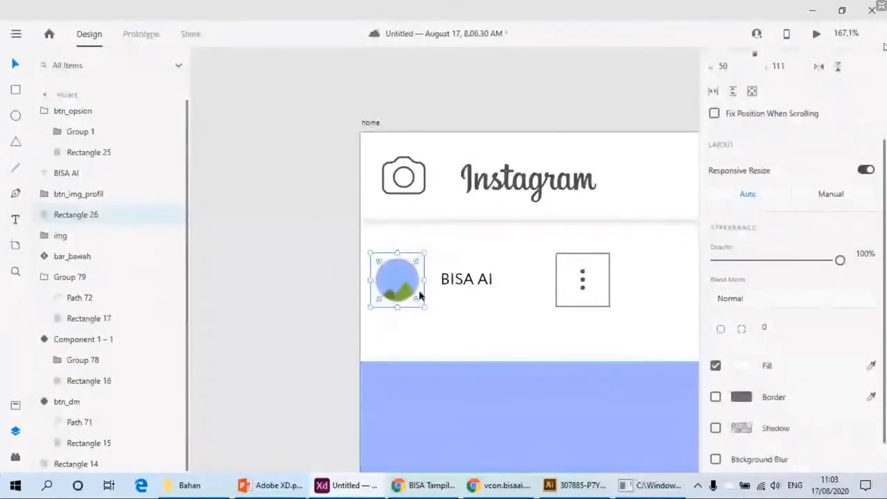
pyautogui.keyDown('shift'); pyautogui.click(418, 292); pyautogui.keyUp('shift')
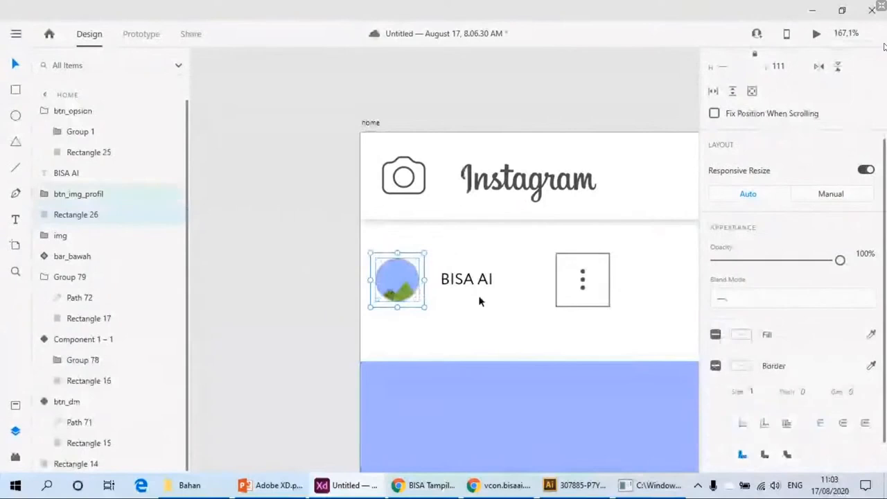
pyautogui.hotkey('ctrl', 'g')
pyautogui.moveTo(481, 301); pyautogui.dragTo(353, 321)
# Step: Remove the border of the square inside btn_opsion
pyautogui.click(508, 316)
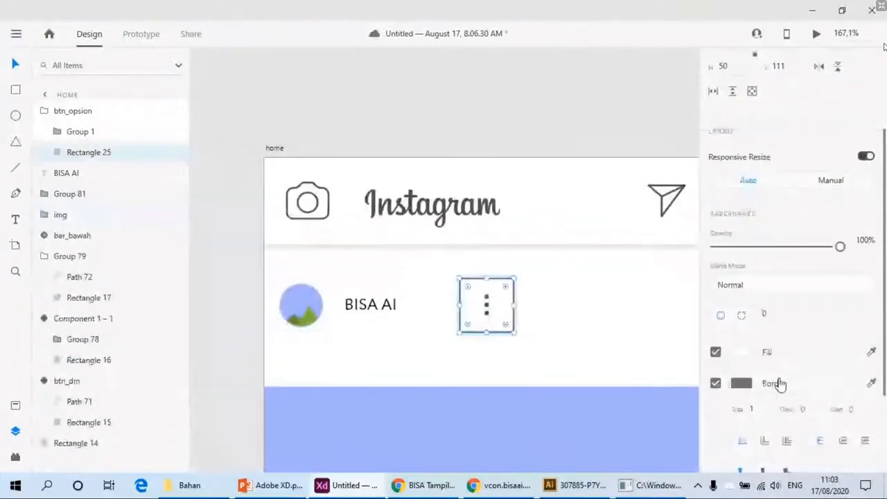
pyautogui.scroll(-2, 749, 312)
pyautogui.click(717, 267)
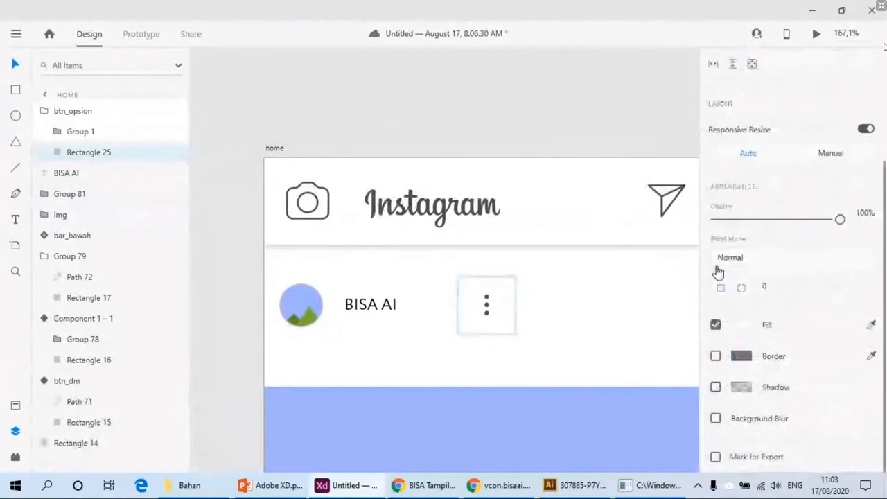
pyautogui.click(219, 327)
# Step: Move the profile picture group to the home artboard's left edge and btn_opsion to its right edge
pyautogui.hscroll(2, 495, 312)
pyautogui.click(274, 310)
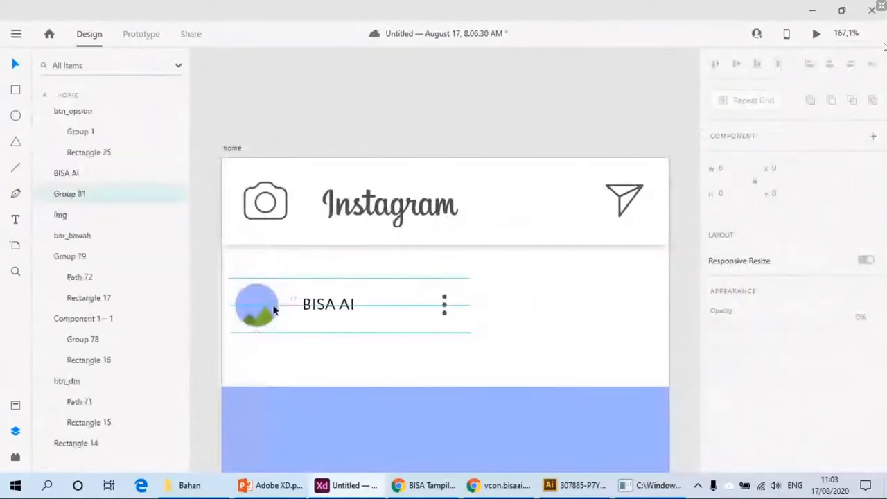
pyautogui.moveTo(448, 323); pyautogui.dragTo(645, 323)
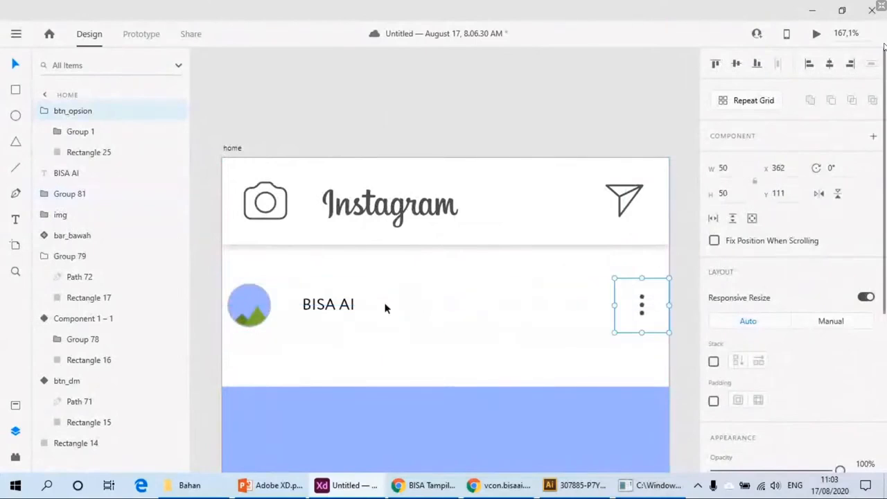
# Step: Group the profile picture, the BISA AI text and btn_opsion into one row
pyautogui.keyDown('shift'); pyautogui.click(340, 312); pyautogui.keyUp('shift')
pyautogui.keyDown('shift'); pyautogui.click(274, 306); pyautogui.keyUp('shift')
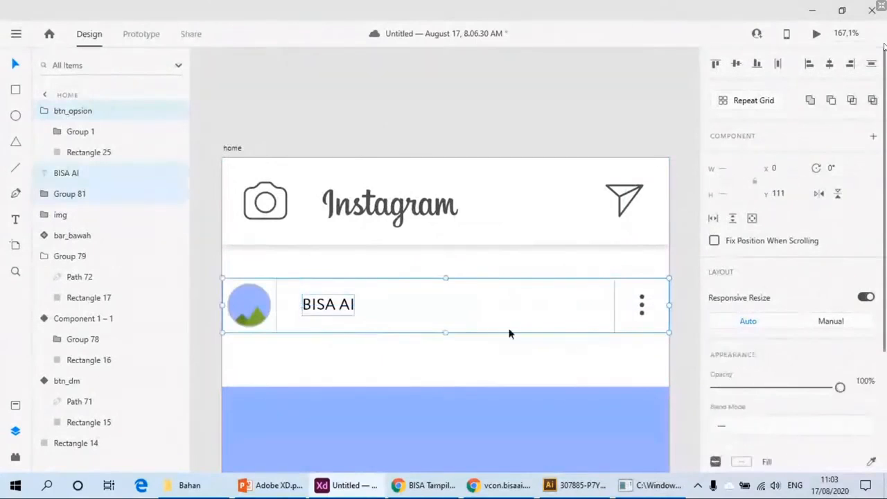
pyautogui.hotkey('ctrl', 'g')
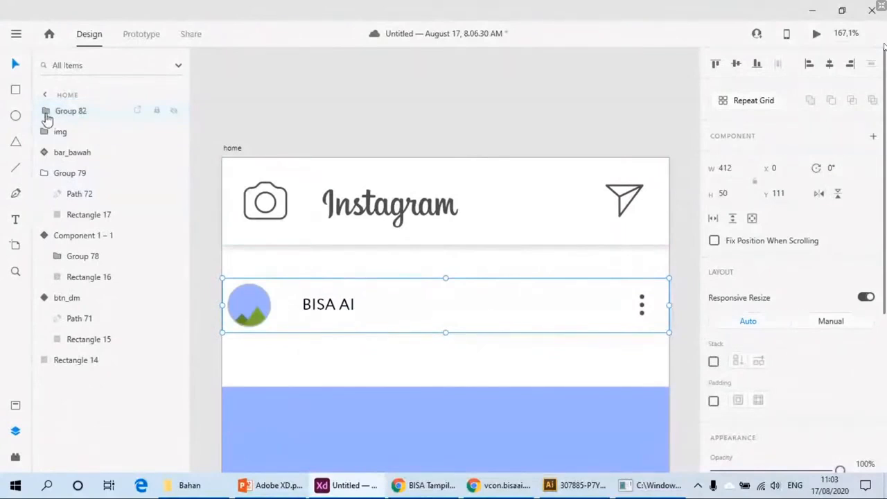
# Step: Rename the profile picture group inside the row as img_profil
pyautogui.click(44, 111)
pyautogui.click(58, 131)
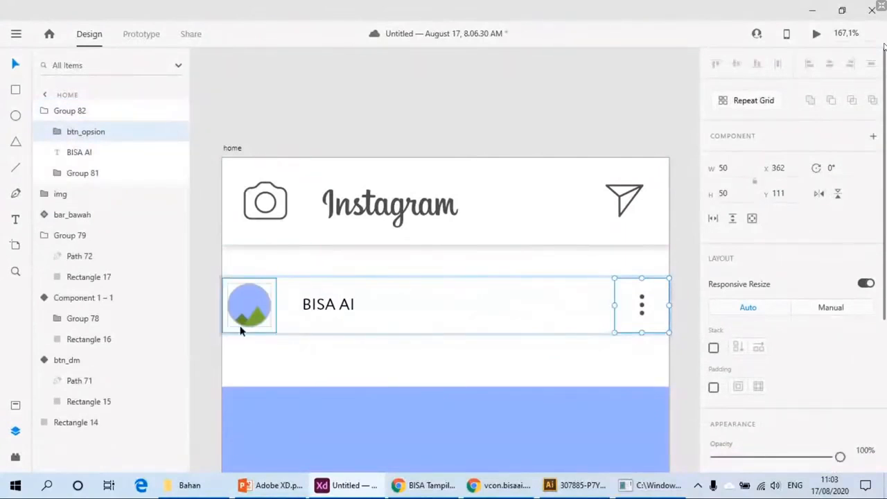
pyautogui.click(79, 173)
pyautogui.click(76, 174)
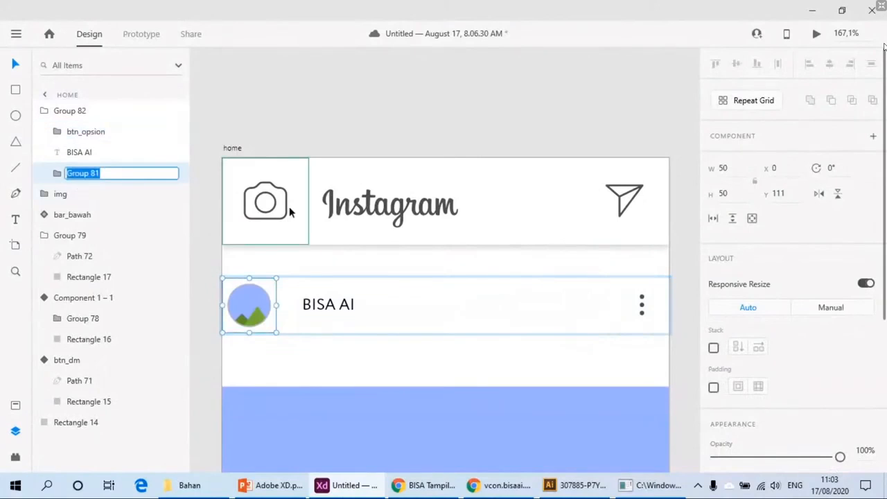
pyautogui.press('BackSpace')
pyautogui.write('img')
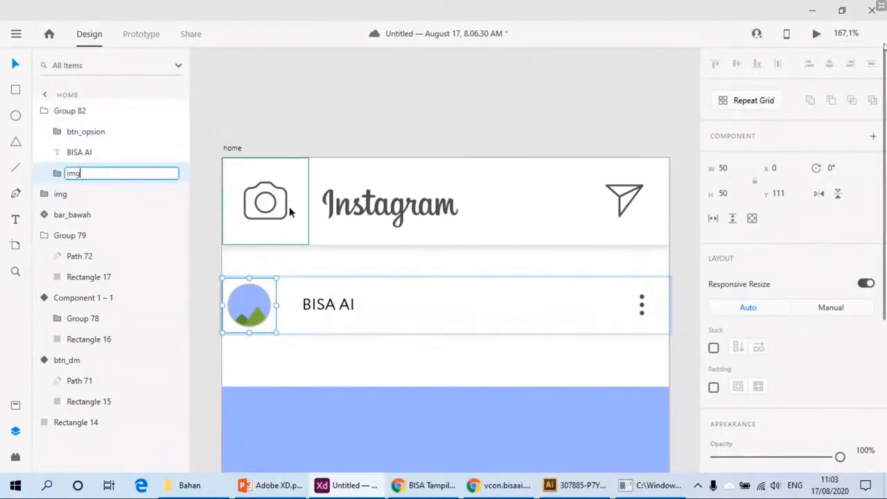
pyautogui.write('_prifi')
pyautogui.press('BackSpace')
pyautogui.press('BackSpace')
pyautogui.write('ofi')
pyautogui.write('l')
pyautogui.press('Return')
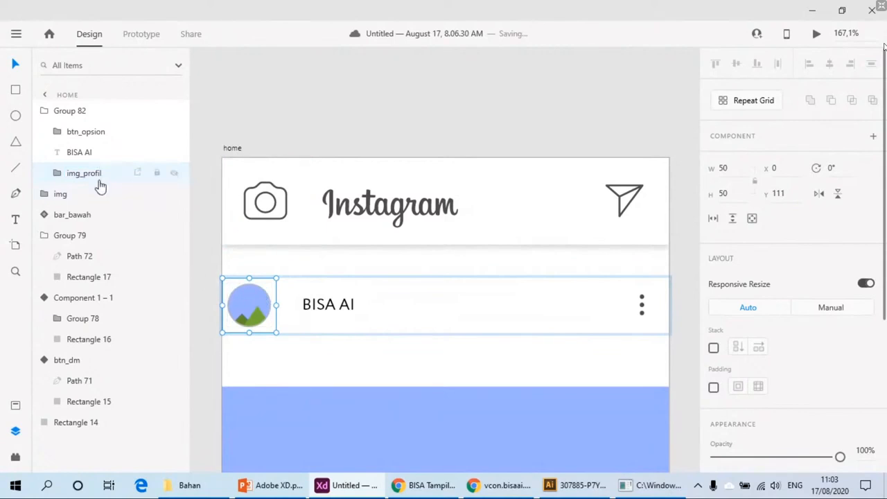
# Step: Turn img_profil and btn_opsion into components
pyautogui.hotkey('ctrl', 'k')
pyautogui.moveTo(85, 132); pyautogui.dragTo(86, 139)
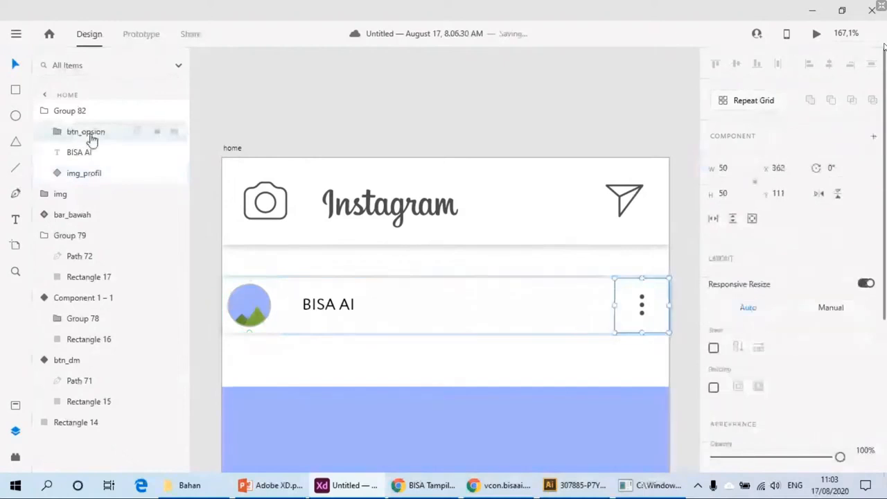
pyautogui.hotkey('ctrl', 'k')
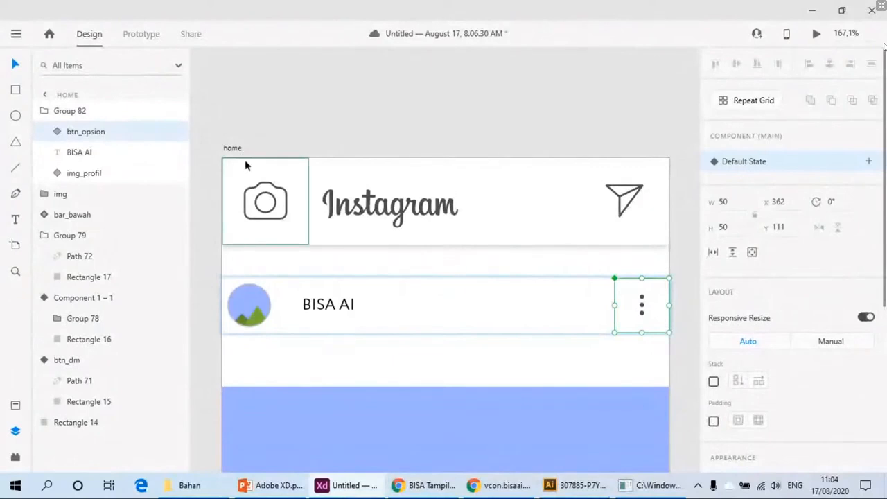
# Step: Move the img placeholder up to Y 161 so it sits directly below the account row
pyautogui.click(389, 108)
pyautogui.scroll(-3, 397, 353)
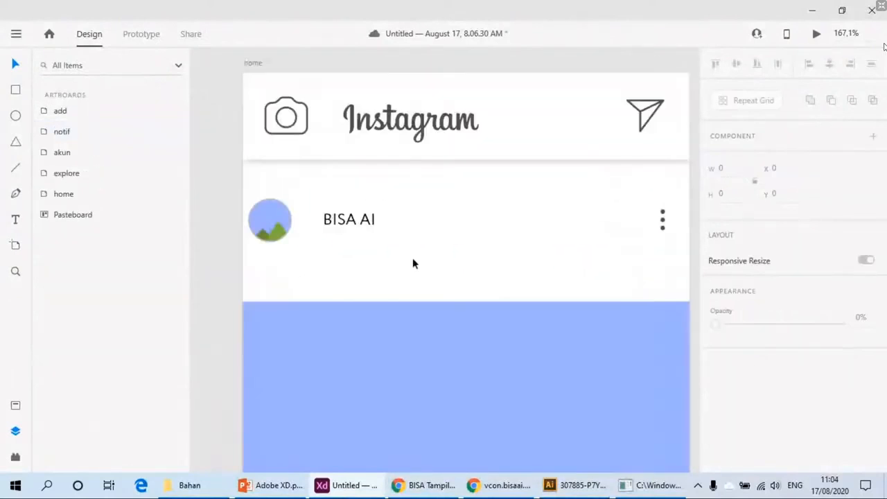
pyautogui.click(458, 366)
pyautogui.moveTo(461, 360); pyautogui.dragTo(464, 337)
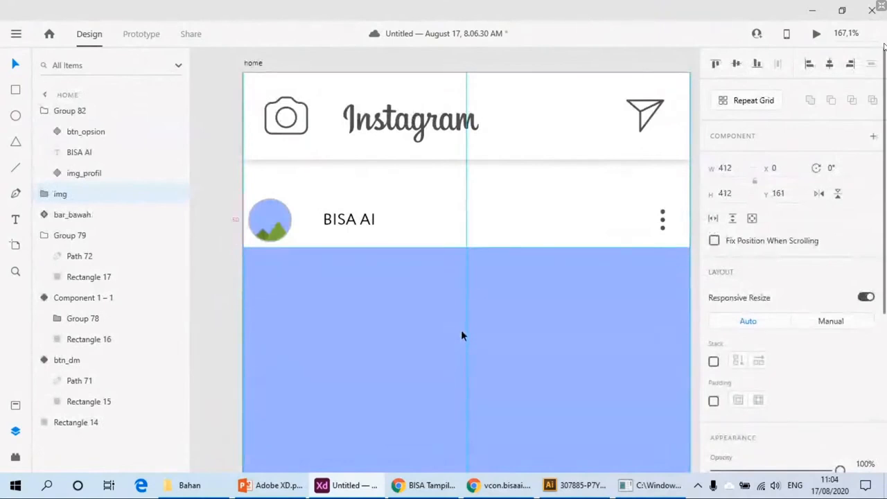
pyautogui.scroll(-5, 397, 251)
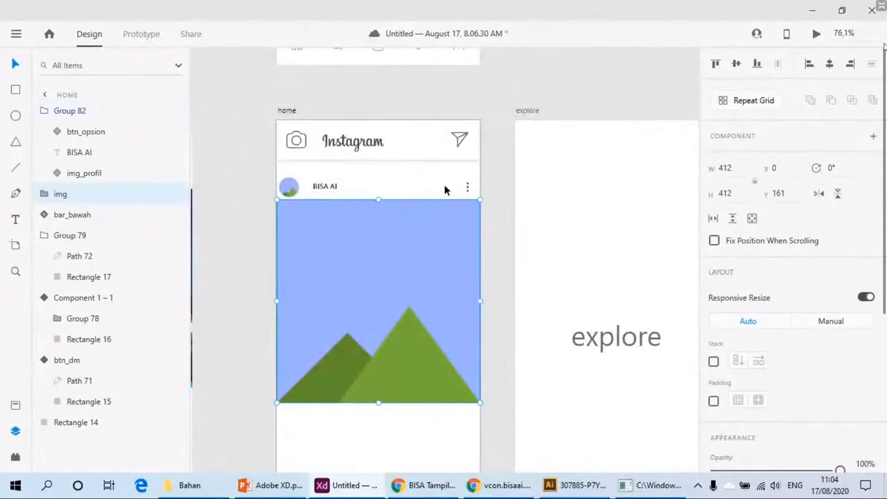
pyautogui.click(483, 272)
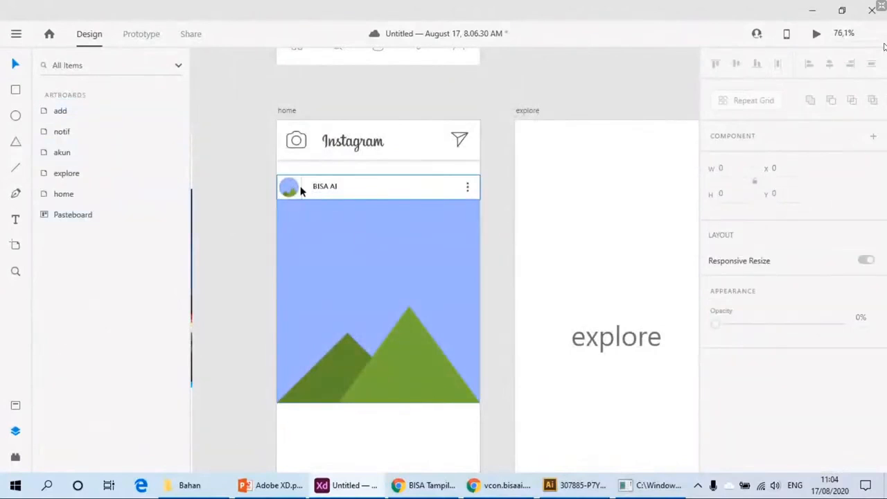
# Step: Examine the action icons below the reference post's image and find matching ones in the icon set
pyautogui.click(337, 185)
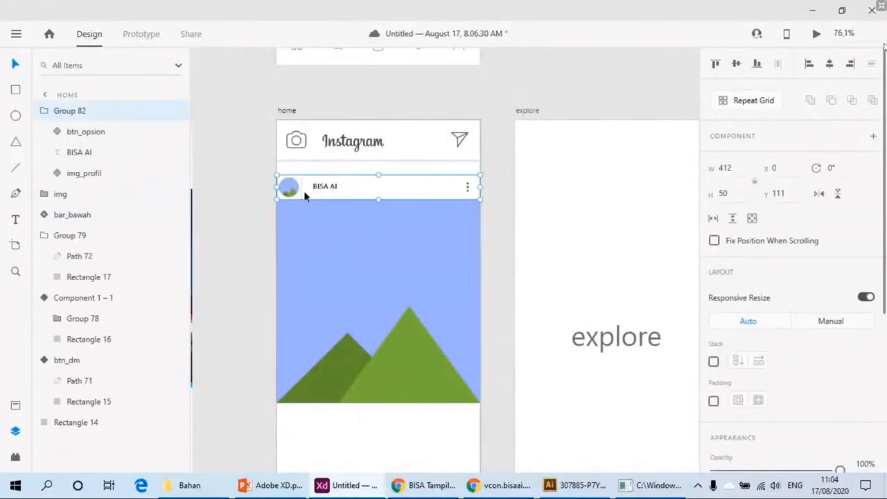
pyautogui.keyDown('shift'); pyautogui.click(393, 306); pyautogui.keyUp('shift')
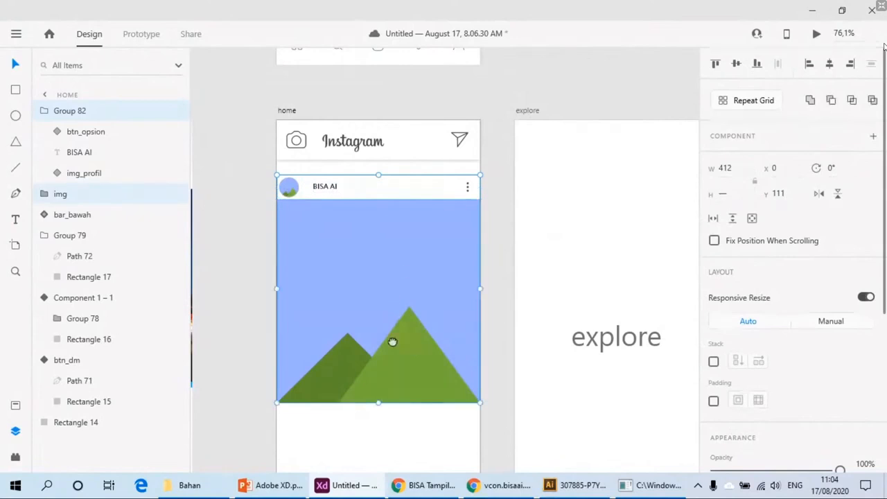
pyautogui.moveTo(393, 341); pyautogui.dragTo(508, 278)
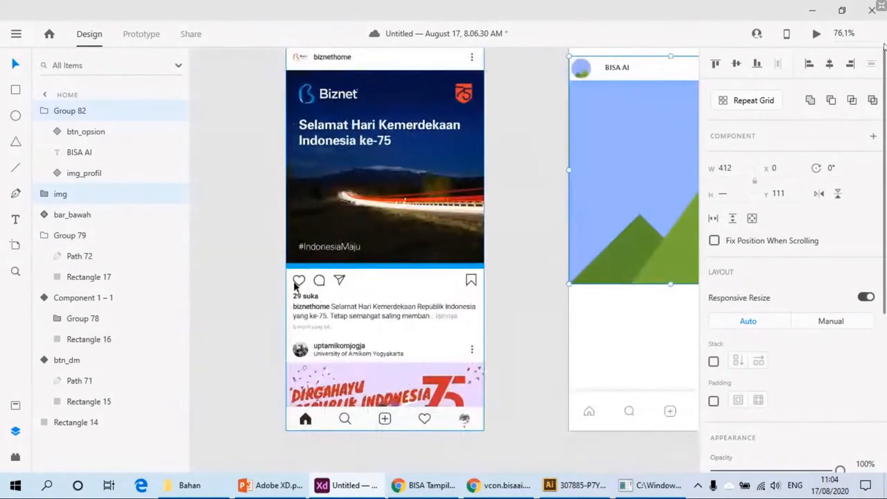
pyautogui.scroll(2, 340, 285)
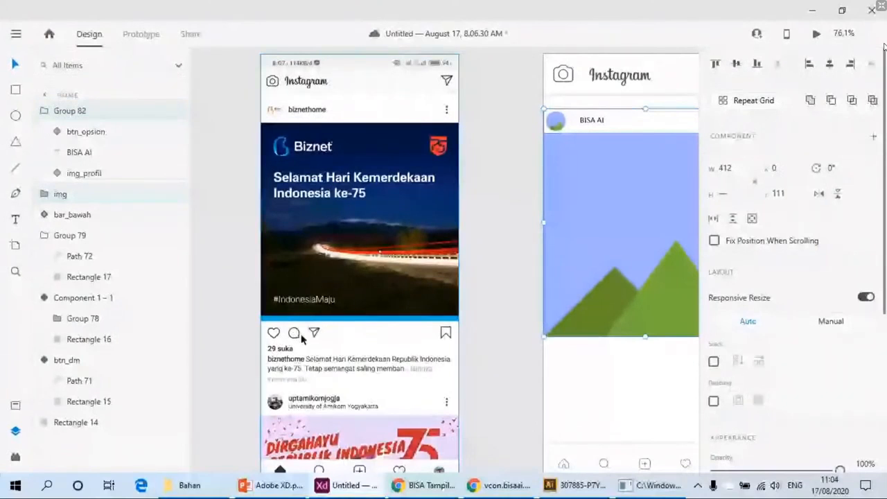
pyautogui.scroll(-1, 448, 366)
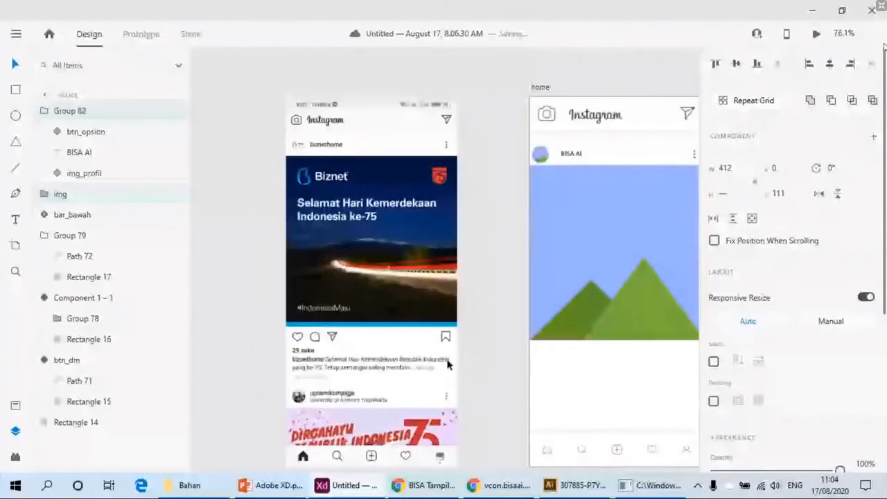
pyautogui.scroll(-4, 413, 287)
pyautogui.scroll(4, 414, 283)
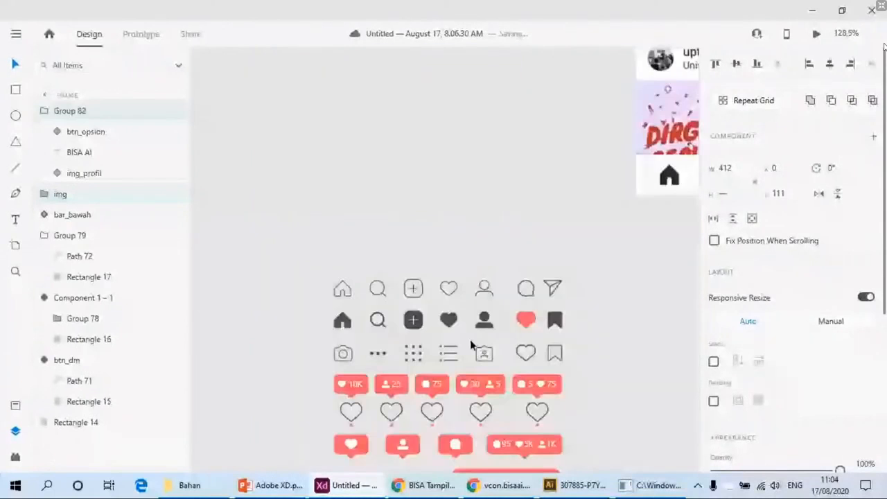
pyautogui.hscroll(3, 471, 344)
pyautogui.scroll(2, 416, 361)
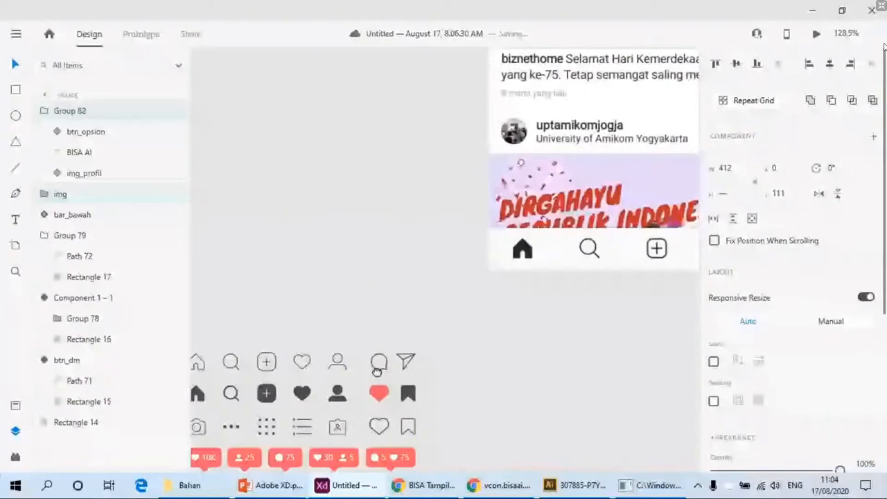
pyautogui.scroll(-2, 377, 370)
pyautogui.hscroll(-1, 359, 298)
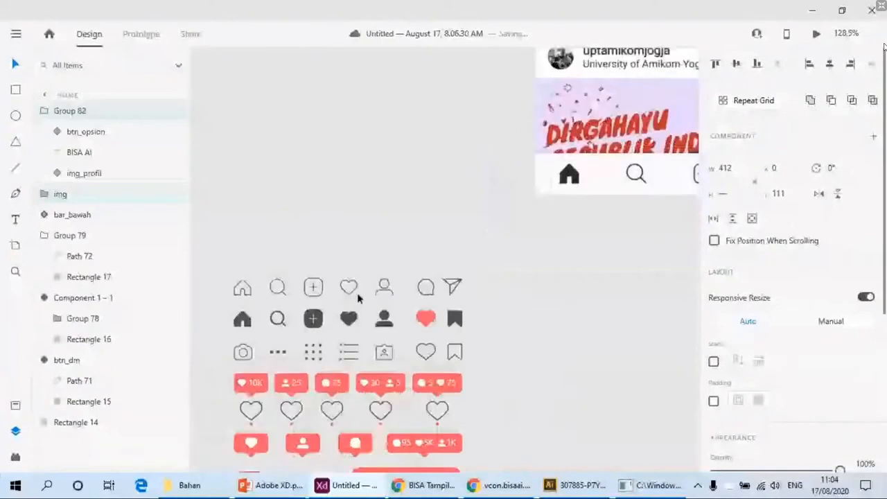
pyautogui.press('Escape')
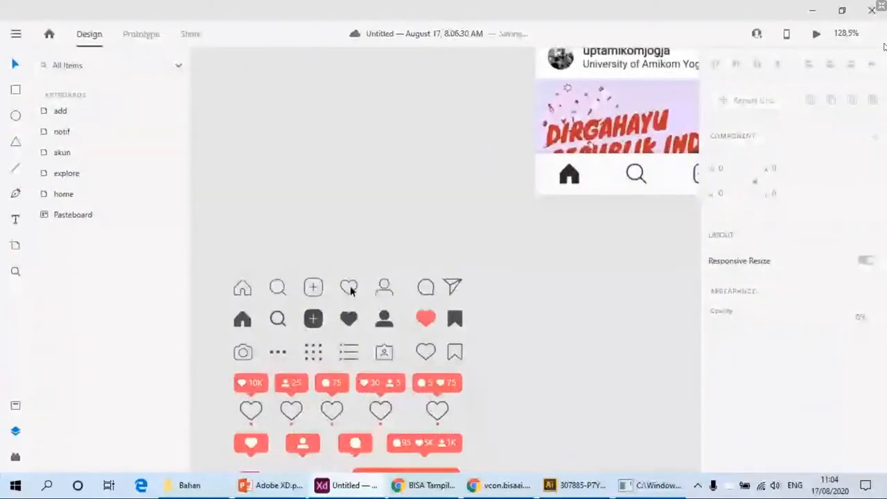
# Step: Copy the outline heart, comment bubble, paper plane and outline bookmark from the icon set into the home artboard
pyautogui.scroll(5, 351, 291)
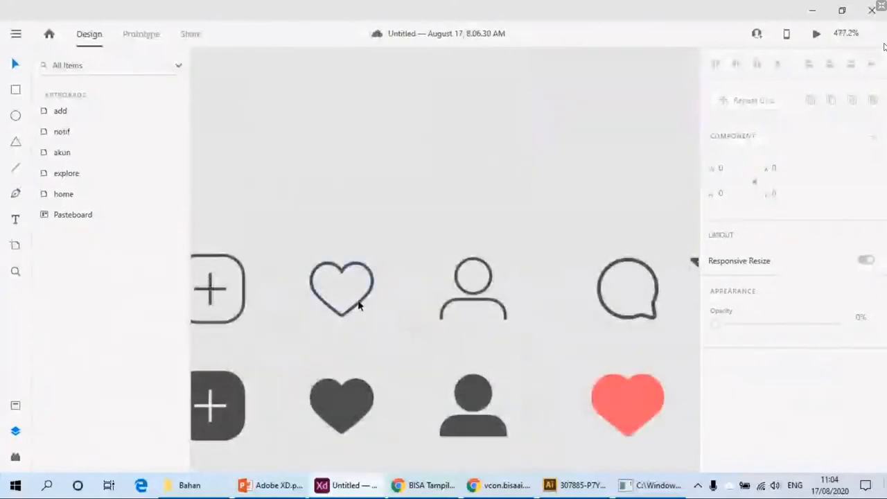
pyautogui.keyDown('ctrl'); pyautogui.click(358, 301); pyautogui.keyUp('ctrl')
pyautogui.scroll(-6, 409, 305)
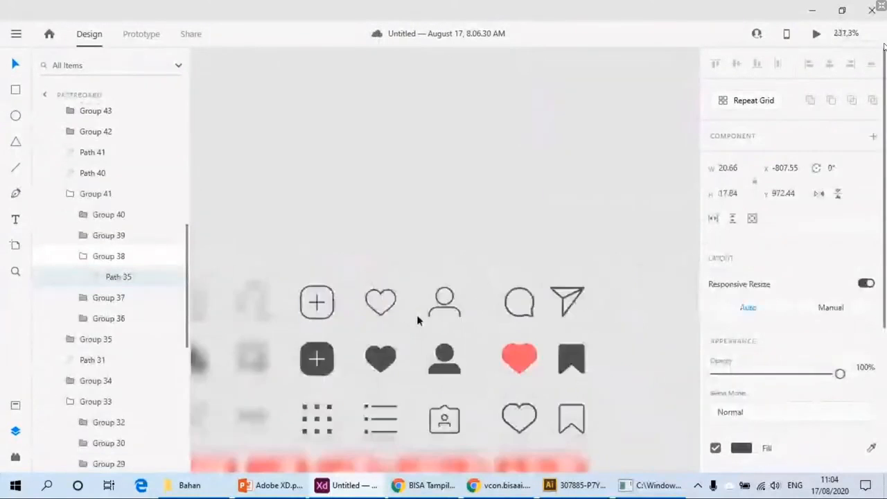
pyautogui.scroll(5, 511, 265)
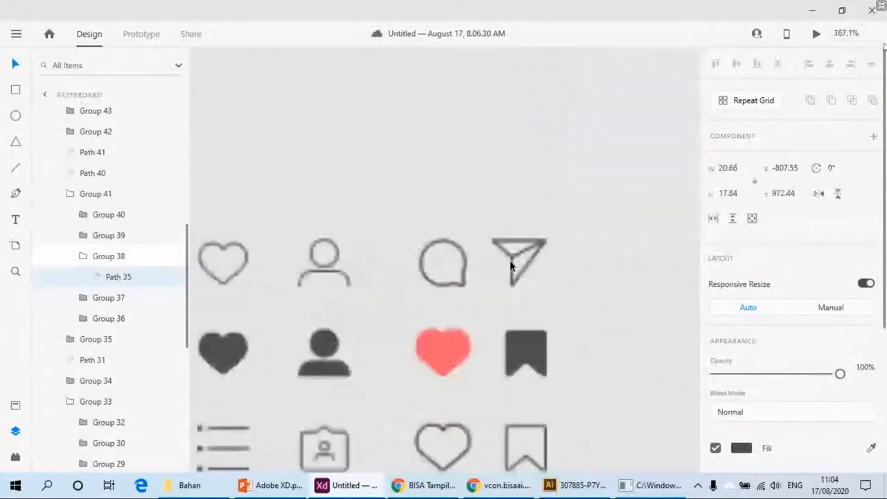
pyautogui.click(511, 266)
pyautogui.moveTo(372, 332); pyautogui.dragTo(487, 304)
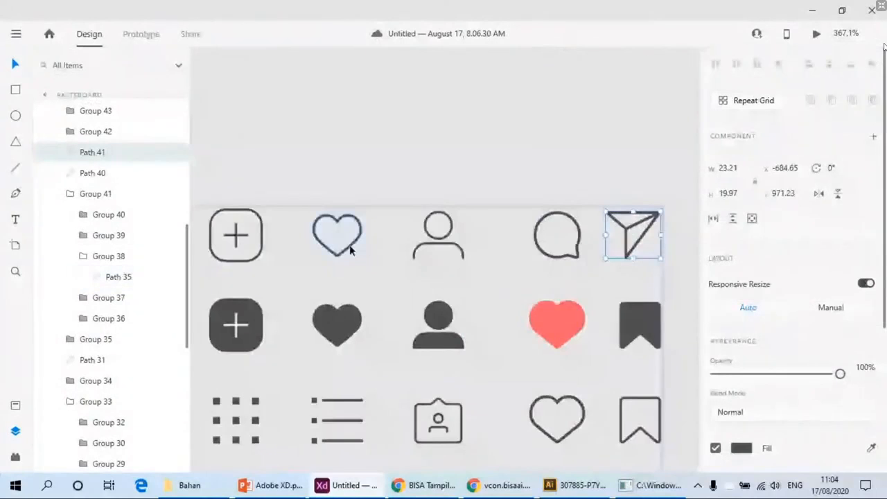
pyautogui.keyDown('shift'); pyautogui.click(350, 251); pyautogui.keyUp('shift')
pyautogui.scroll(2, 528, 376)
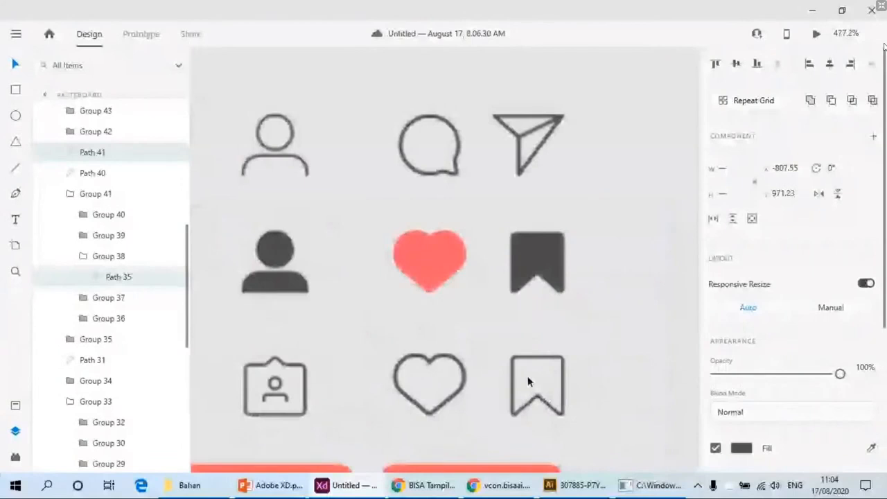
pyautogui.keyDown('shift'); pyautogui.click(517, 377); pyautogui.keyUp('shift')
pyautogui.scroll(-6, 506, 353)
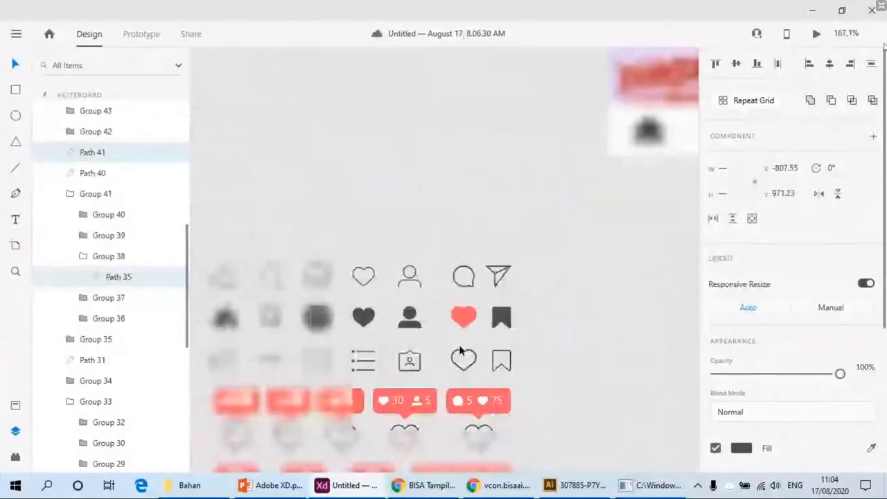
pyautogui.scroll(3, 476, 378)
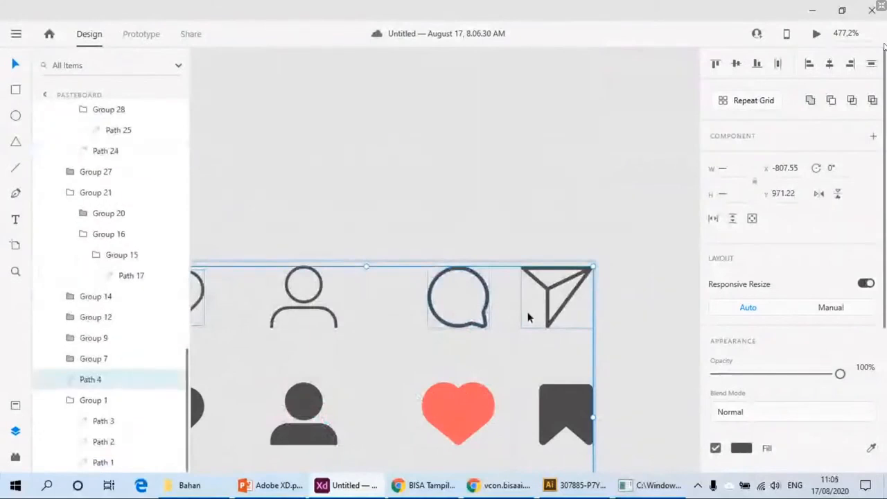
pyautogui.scroll(-7, 526, 298)
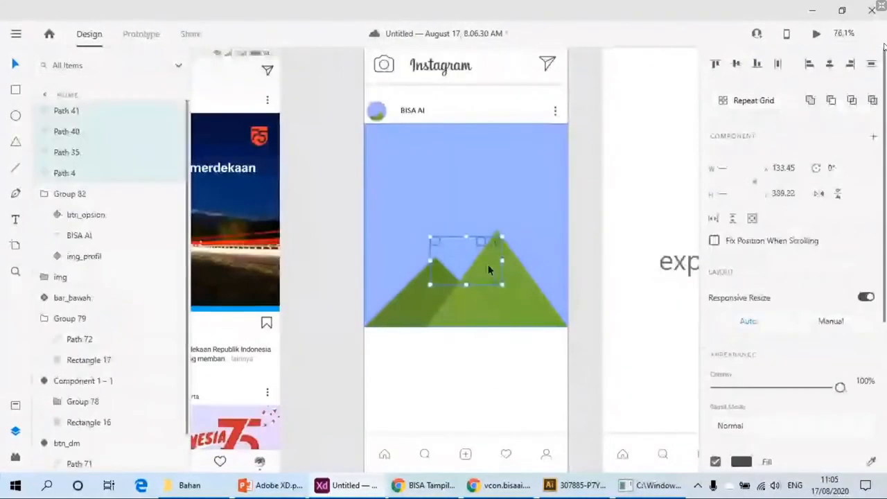
# Step: Duplicate the 50 × 50 base rectangle of btn_opsion as a separate object on the home artboard
pyautogui.scroll(2, 442, 260)
pyautogui.scroll(5, 499, 216)
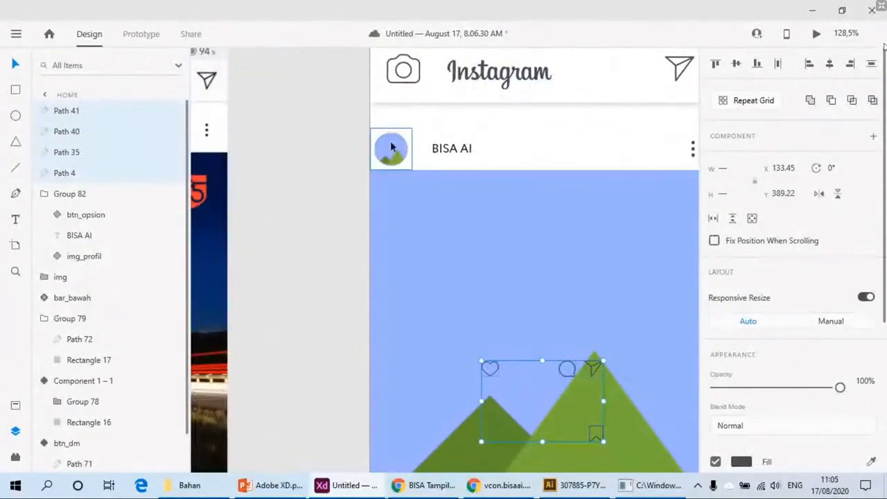
pyautogui.hscroll(2, 622, 156)
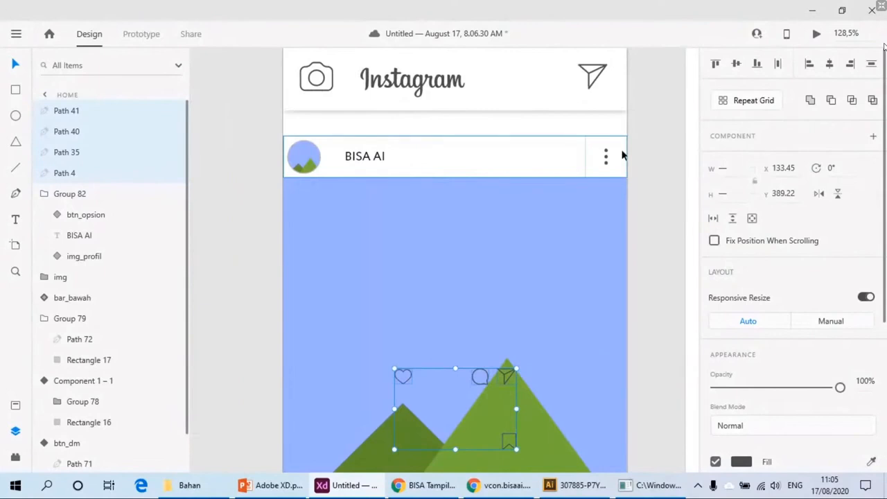
pyautogui.doubleClick(619, 157)
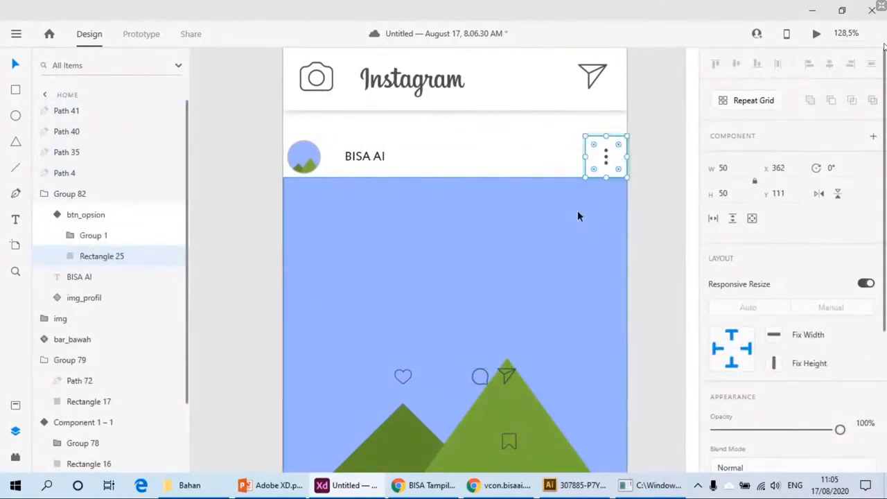
pyautogui.scroll(-3, 544, 260)
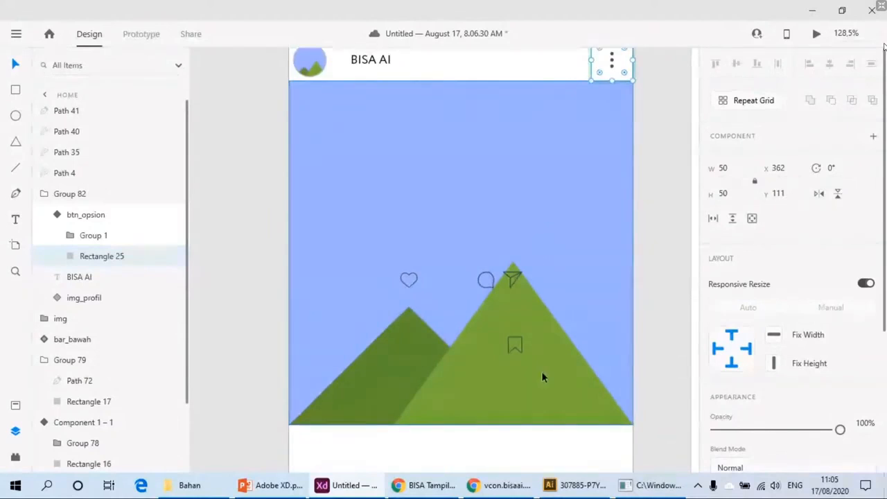
pyautogui.scroll(-1, 543, 375)
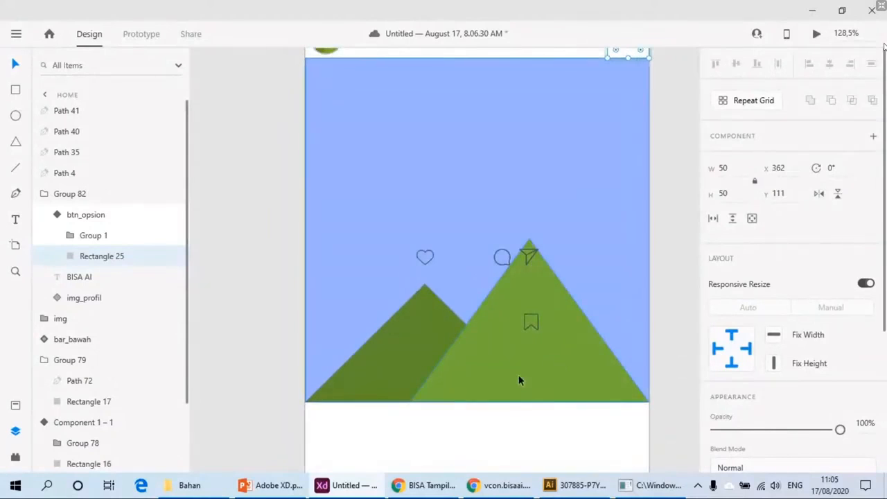
pyautogui.scroll(-2, 541, 366)
pyautogui.hscroll(-2, 541, 366)
pyautogui.hotkey('ctrl', 'v')
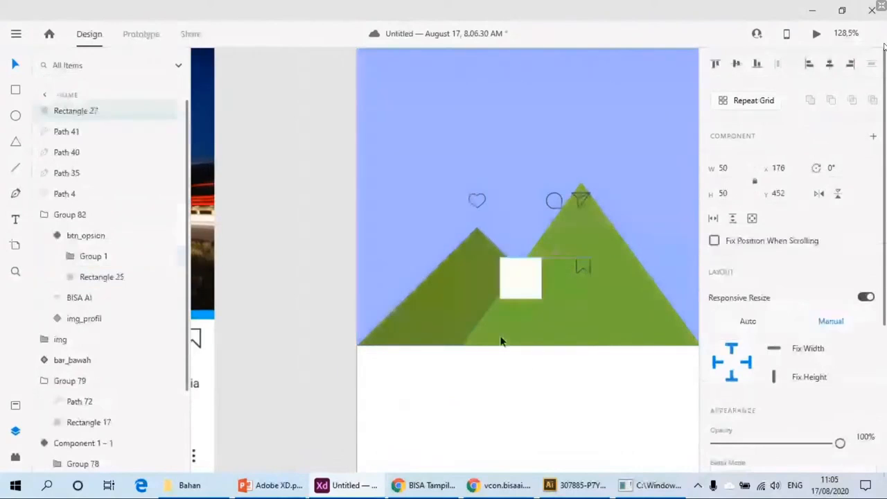
# Step: Place the copied square directly below the image's lower-left corner at X 0, Y 573 and turn on its border
pyautogui.moveTo(519, 277); pyautogui.dragTo(381, 368)
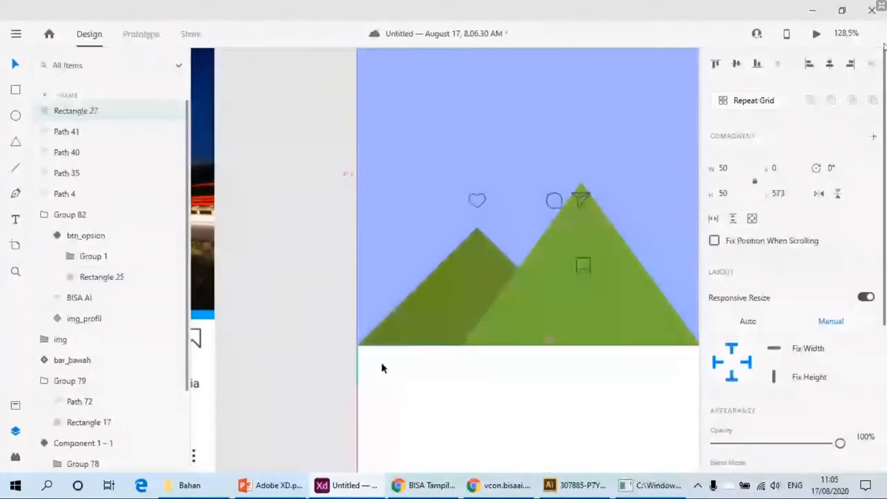
pyautogui.scroll(-3, 738, 390)
pyautogui.click(715, 356)
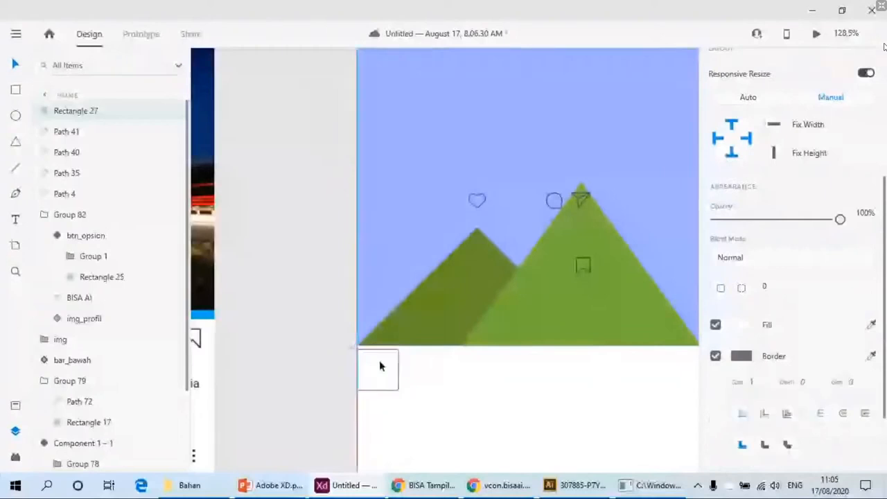
# Step: Cut the outline heart icon lying over the placeholder image
pyautogui.scroll(3, 430, 351)
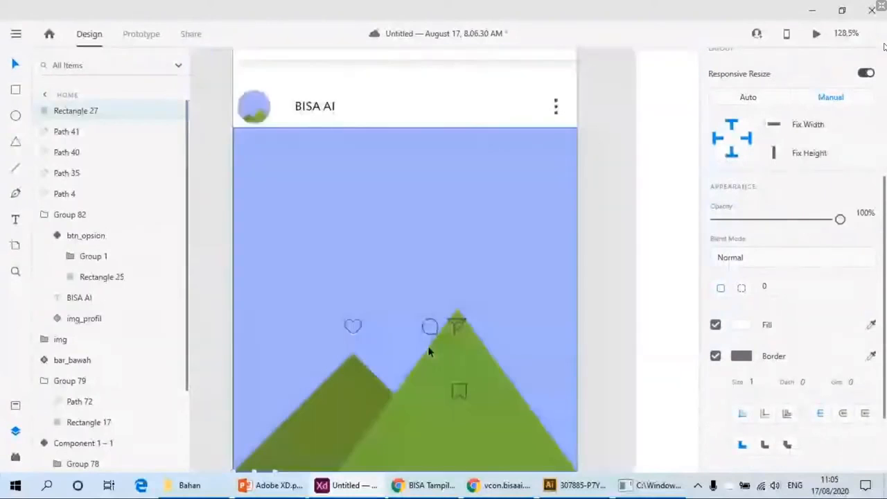
pyautogui.scroll(-2, 545, 285)
pyautogui.click(430, 238)
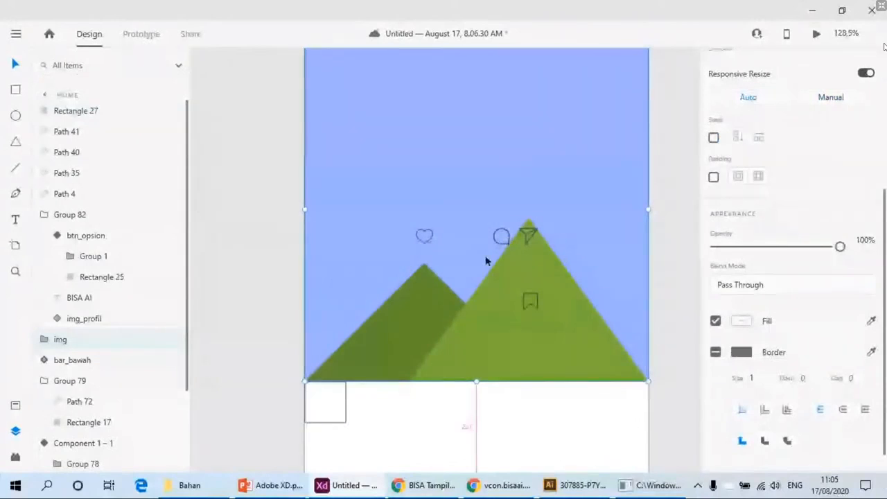
pyautogui.hscroll(-3, 505, 215)
pyautogui.scroll(-2, 504, 215)
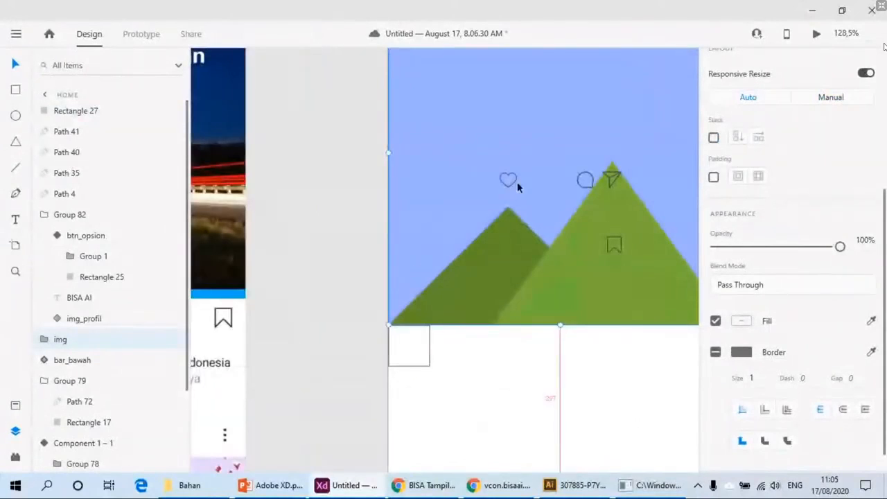
pyautogui.scroll(5, 517, 181)
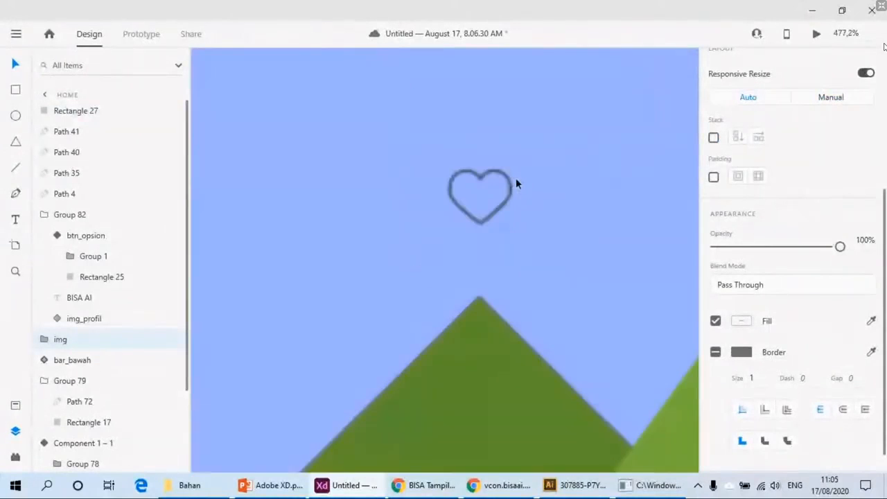
pyautogui.doubleClick(493, 216)
pyautogui.scroll(-5, 494, 270)
pyautogui.press('Escape')
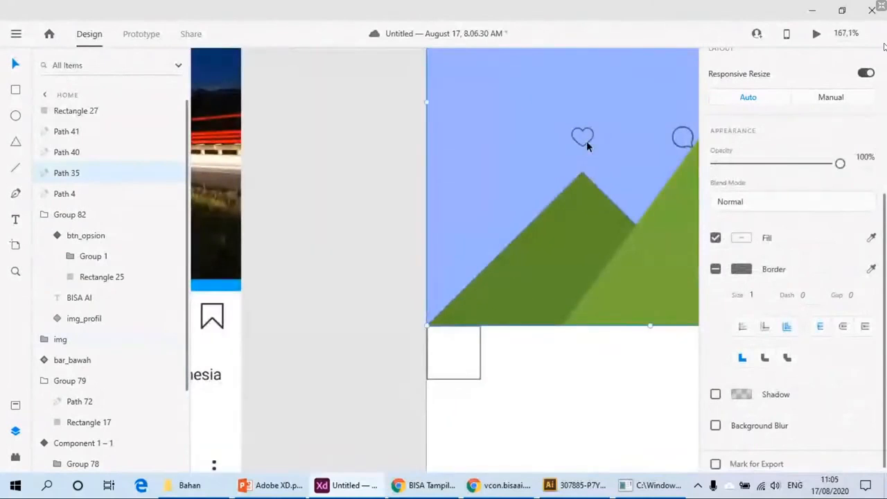
pyautogui.click(595, 119)
pyautogui.scroll(6, 572, 138)
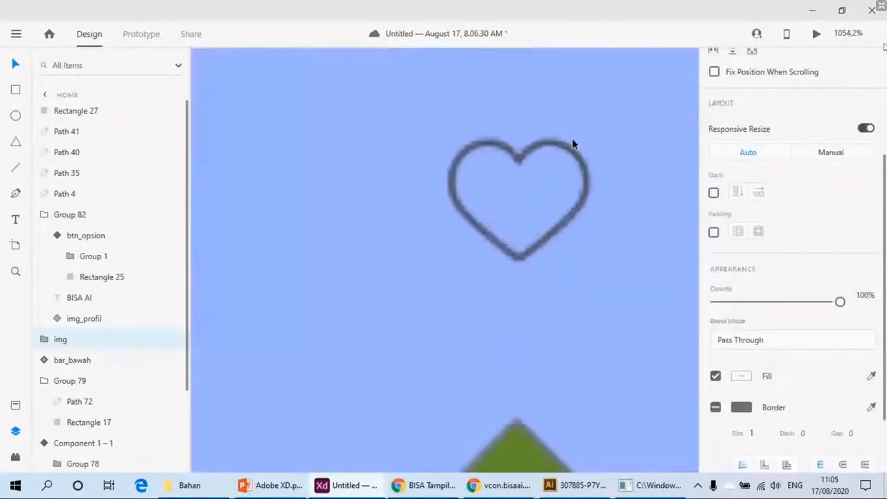
pyautogui.doubleClick(550, 150)
pyautogui.press('Delete')
pyautogui.scroll(-5, 555, 165)
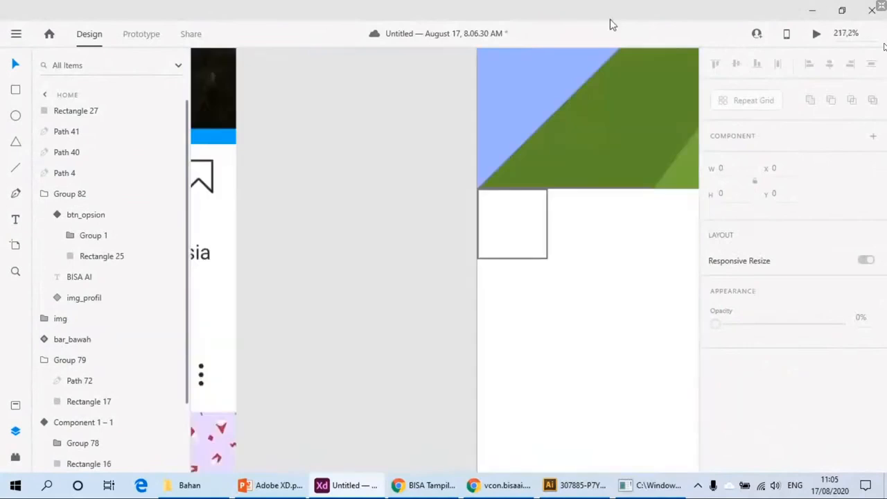
# Step: Paste the heart into the bordered square below the image and centre the two on each other horizontally and vertically
pyautogui.click(522, 208)
pyautogui.hotkey('ctrl', '3')
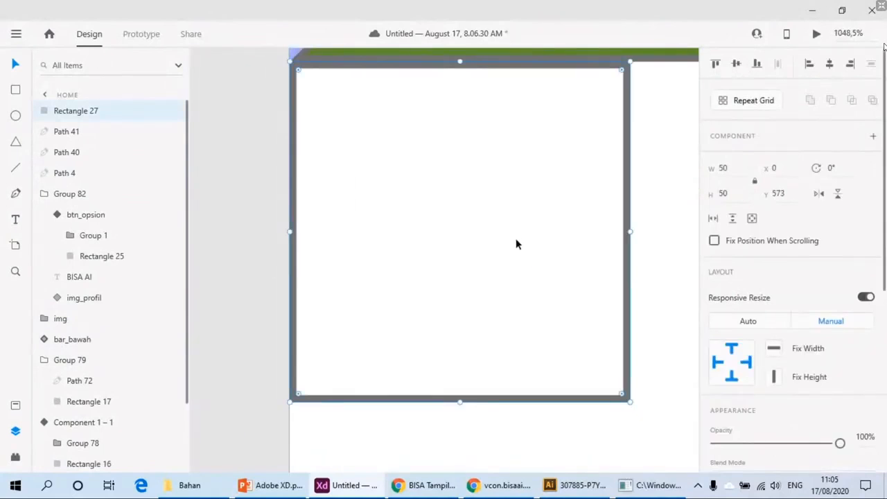
pyautogui.hotkey('ctrl', 'v')
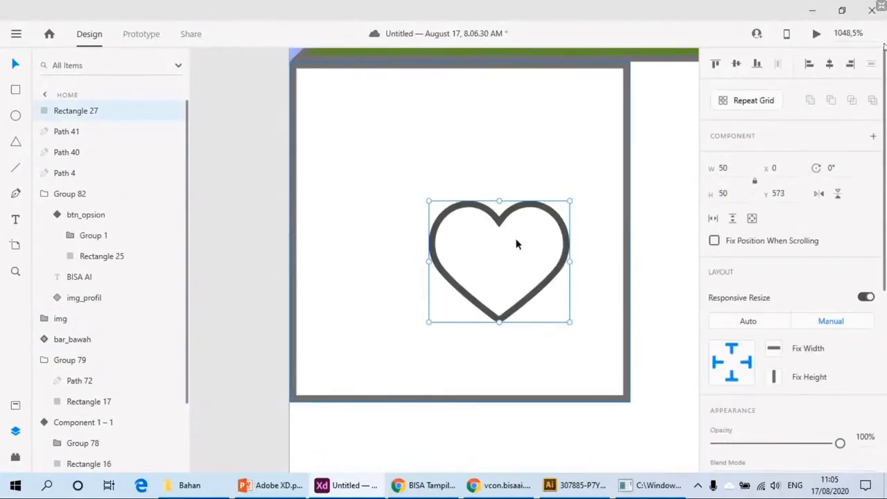
pyautogui.keyDown('shift'); pyautogui.click(516, 244); pyautogui.keyUp('shift')
pyautogui.click(829, 63)
pyautogui.click(737, 63)
pyautogui.scroll(-3, 489, 237)
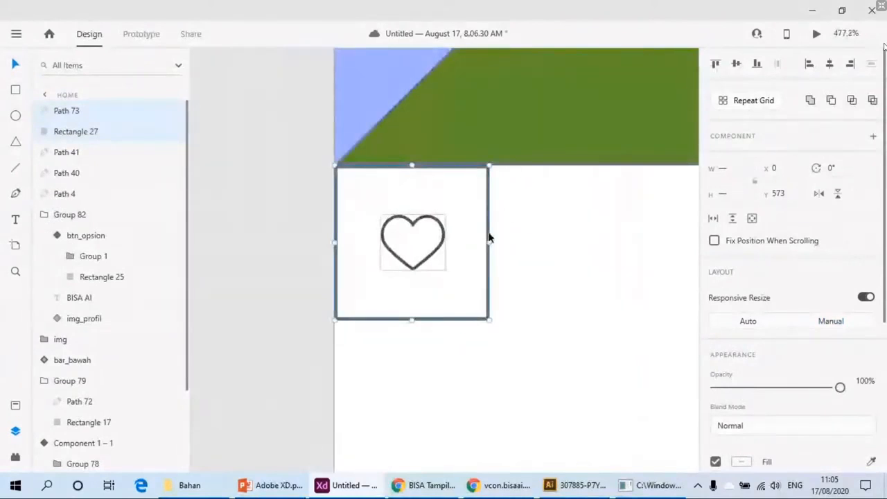
# Step: Enlarge the heart icon inside its square to about 31 × 27
pyautogui.press('Escape')
pyautogui.click(432, 257)
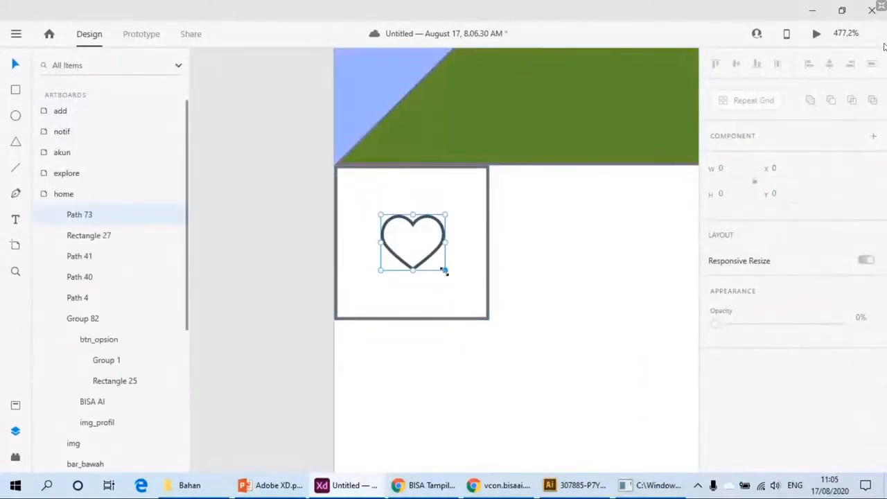
pyautogui.moveTo(444, 272); pyautogui.dragTo(462, 289)
# Step: Duplicate the heart's 50 × 50 bordered square directly beside it at X 50, Y 573
pyautogui.scroll(-5, 564, 260)
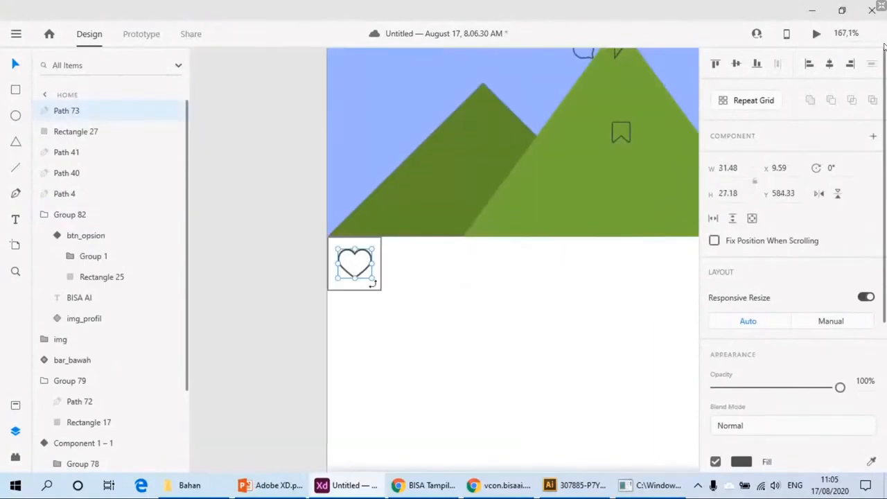
pyautogui.click(346, 287)
pyautogui.moveTo(347, 287); pyautogui.dragTo(396, 285)
pyautogui.moveTo(570, 214); pyautogui.dragTo(488, 336)
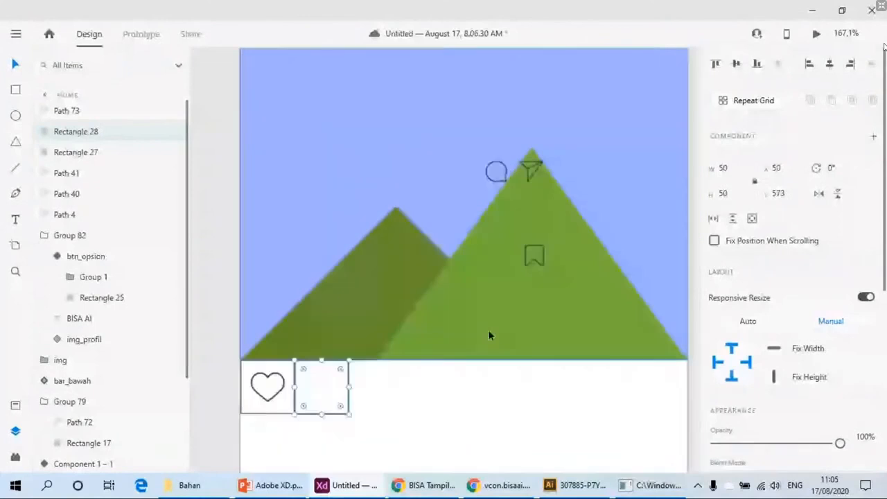
# Step: Move the comment icon from the placeholder image into the second square and centre the two on each other horizontally and vertically
pyautogui.scroll(6, 488, 336)
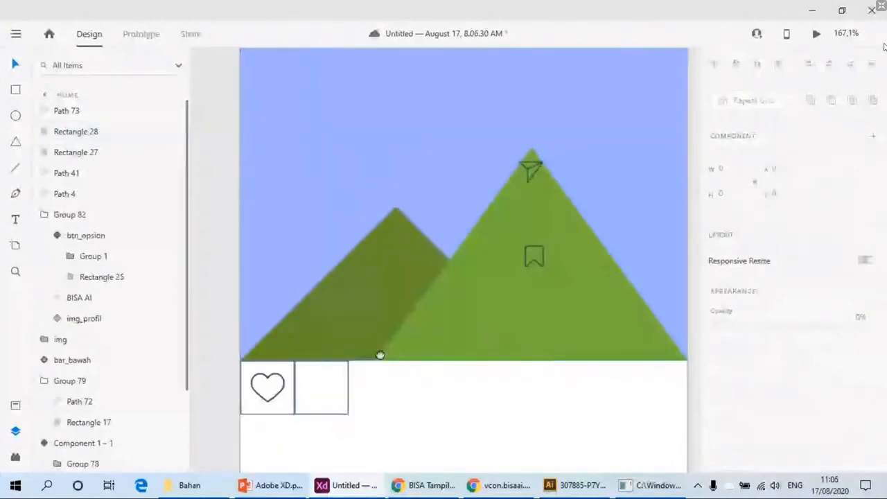
pyautogui.hotkey('ctrl', 'v')
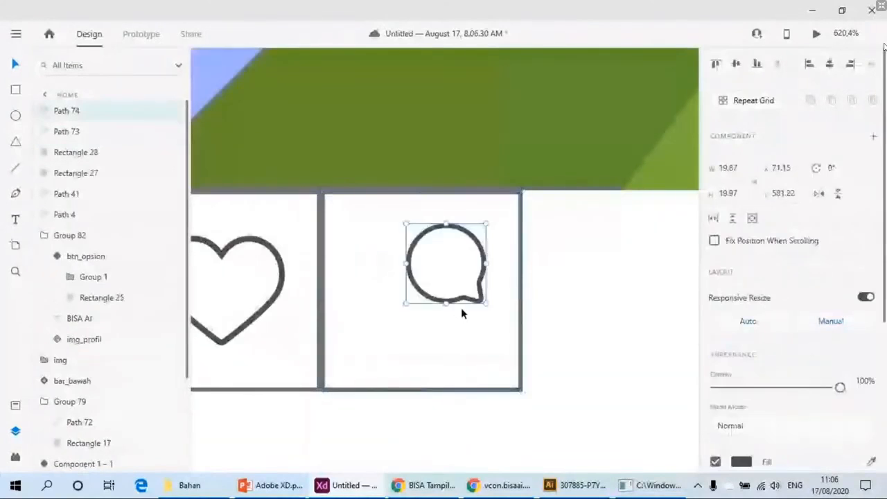
pyautogui.keyDown('shift'); pyautogui.click(487, 352); pyautogui.keyUp('shift')
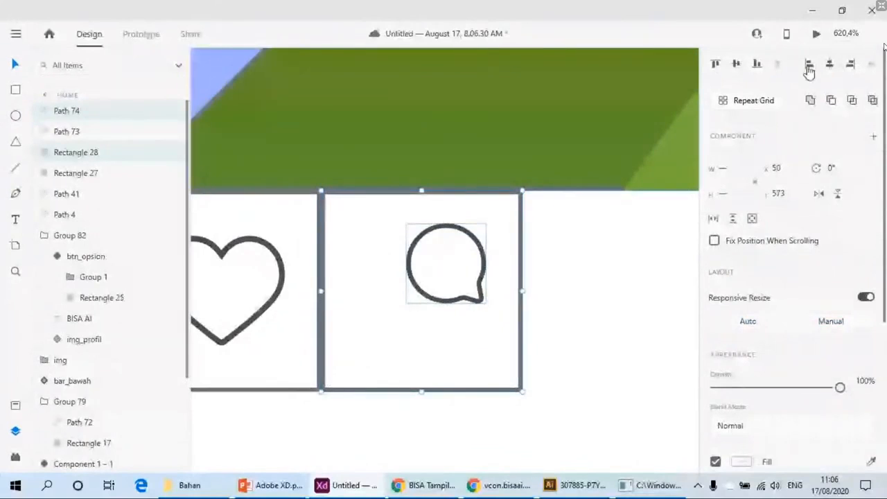
pyautogui.click(830, 64)
pyautogui.click(737, 64)
pyautogui.hscroll(-3, 602, 245)
pyautogui.click(659, 289)
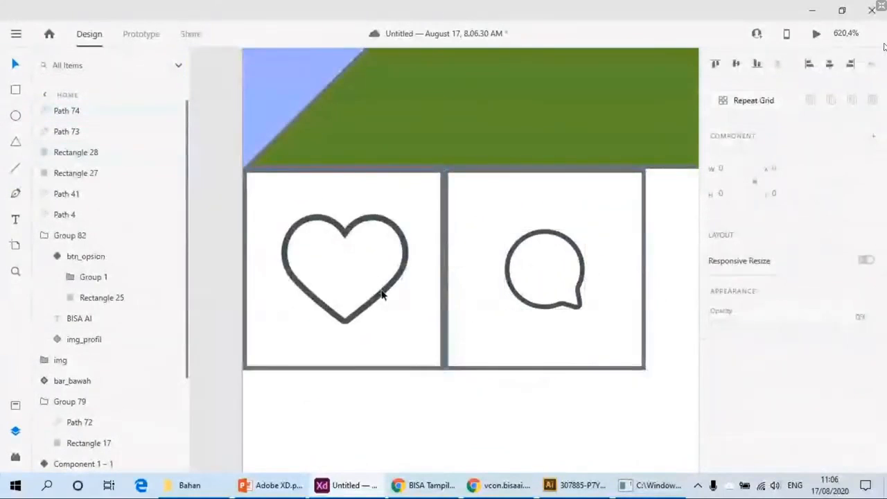
# Step: Enlarge the comment icon to about 27 × 27 to match the heart's height
pyautogui.click(381, 294)
pyautogui.hscroll(3, 520, 272)
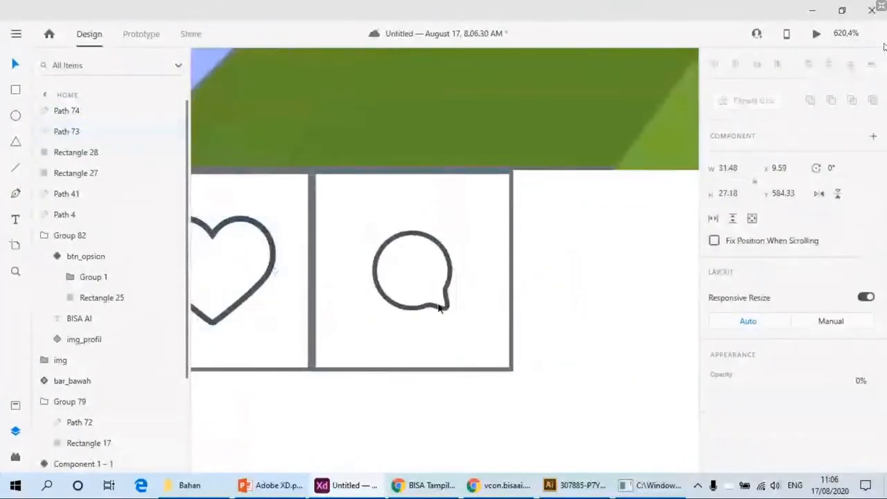
pyautogui.click(442, 305)
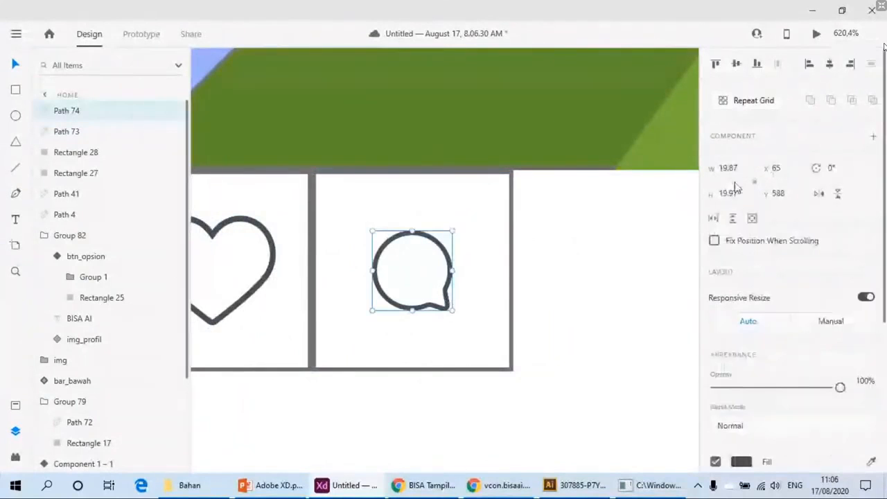
pyautogui.moveTo(453, 310); pyautogui.dragTo(467, 328)
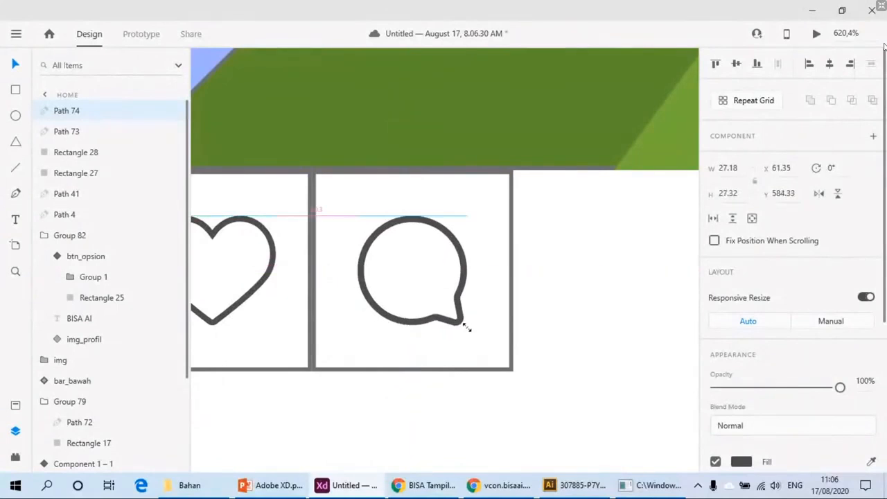
# Step: Duplicate the comment icon's square directly beside it at X 100, Y 573
pyautogui.scroll(-5, 590, 282)
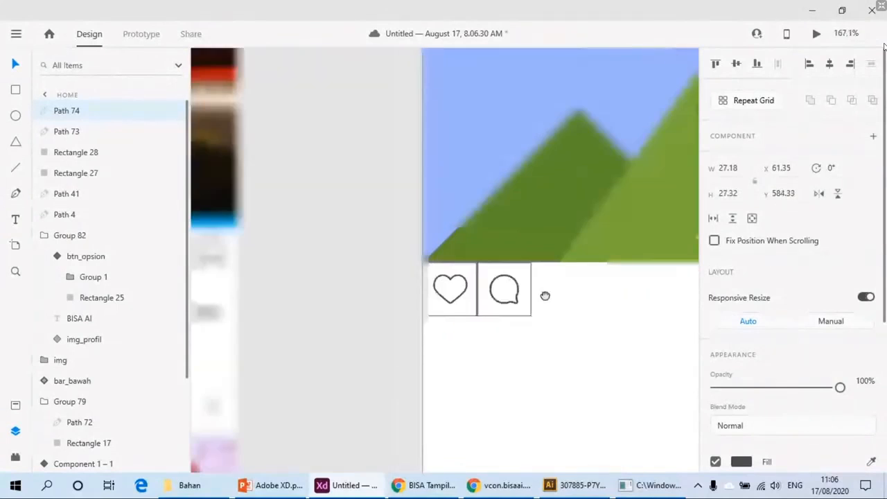
pyautogui.moveTo(546, 296); pyautogui.dragTo(434, 353)
pyautogui.click(410, 351)
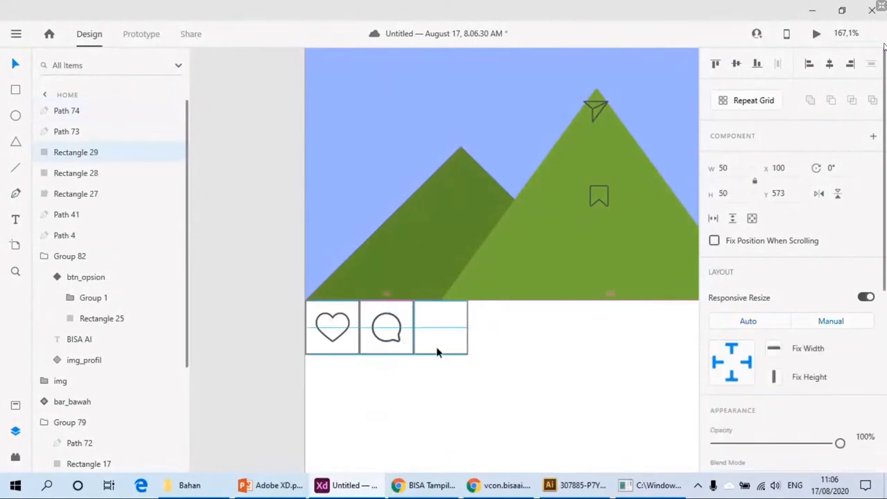
# Step: Move the paper-plane icon from the placeholder image into the third square and centre the two horizontally and vertically
pyautogui.click(600, 110)
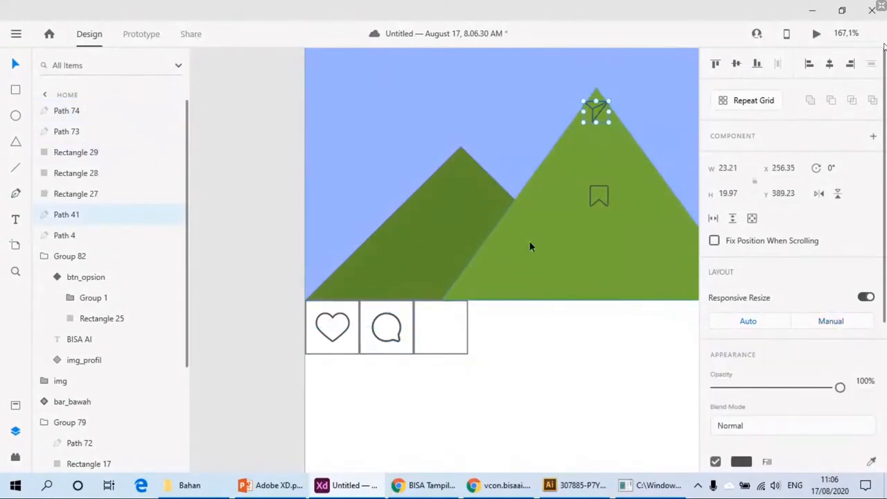
pyautogui.press('Delete')
pyautogui.click(444, 347)
pyautogui.keyDown('ctrl'); pyautogui.scroll(4, 566, 268); pyautogui.keyUp('ctrl')
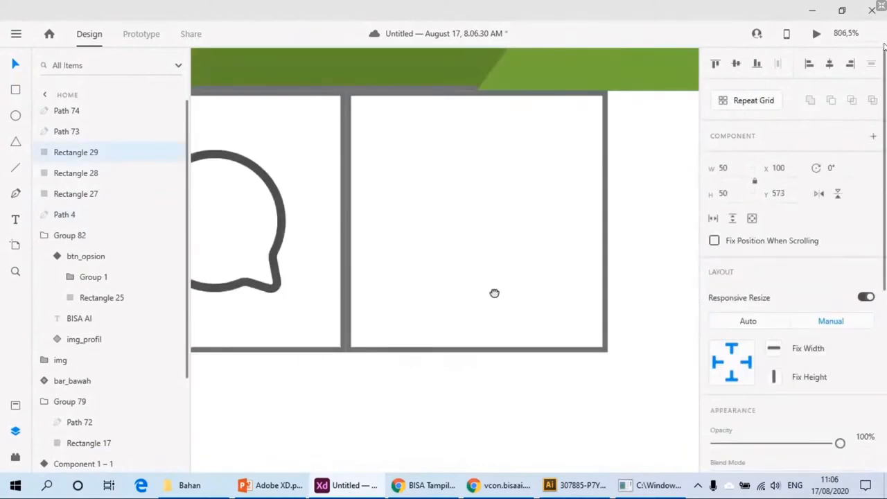
pyautogui.hotkey('ctrl', 'v')
pyautogui.keyDown('shift'); pyautogui.click(551, 340); pyautogui.keyUp('shift')
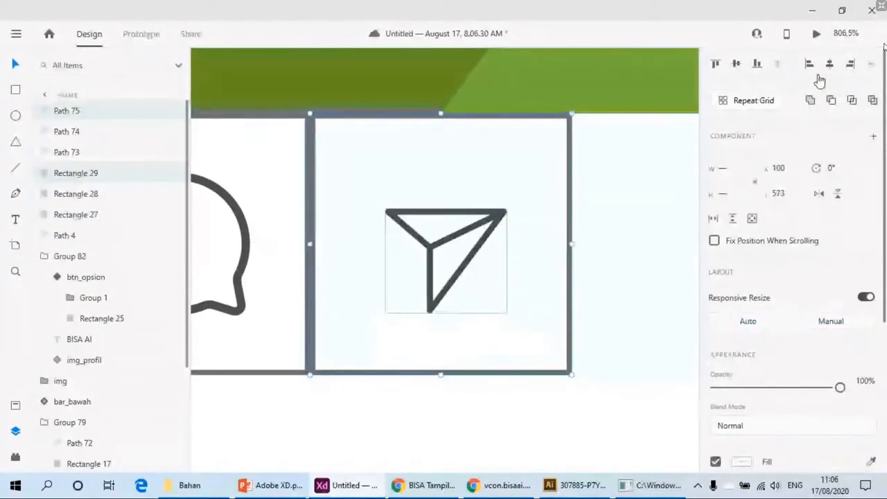
pyautogui.click(831, 66)
pyautogui.keyDown('ctrl'); pyautogui.scroll(-3, 594, 190); pyautogui.keyUp('ctrl')
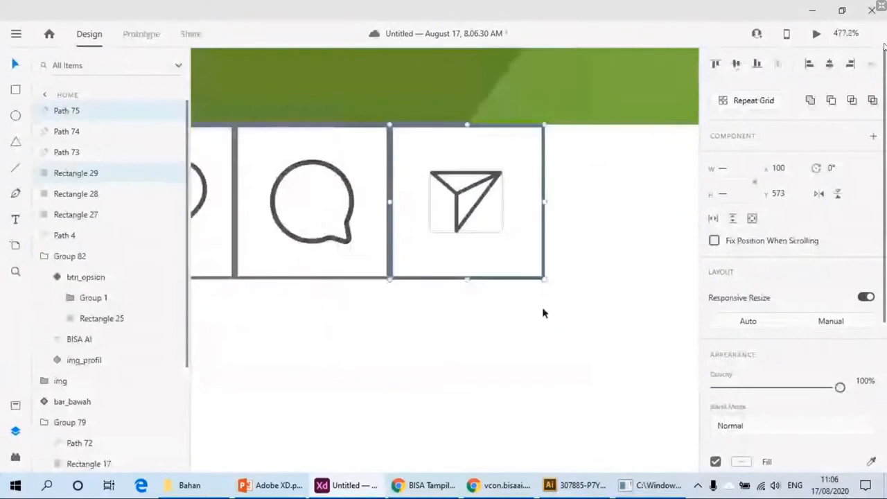
# Step: Group the paper-plane icon with its square and name the group btn_send
pyautogui.click(554, 325)
pyautogui.keyDown('ctrl'); pyautogui.scroll(-5, 526, 250); pyautogui.keyUp('ctrl')
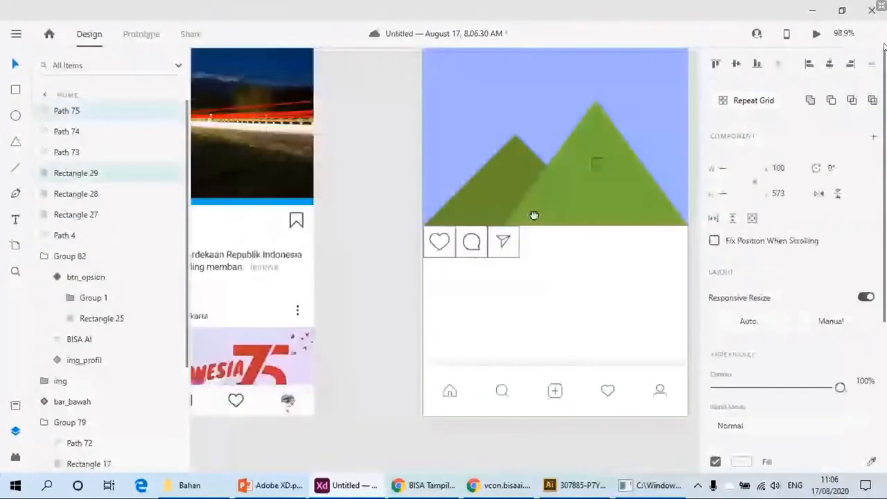
pyautogui.moveTo(534, 216); pyautogui.dragTo(438, 393)
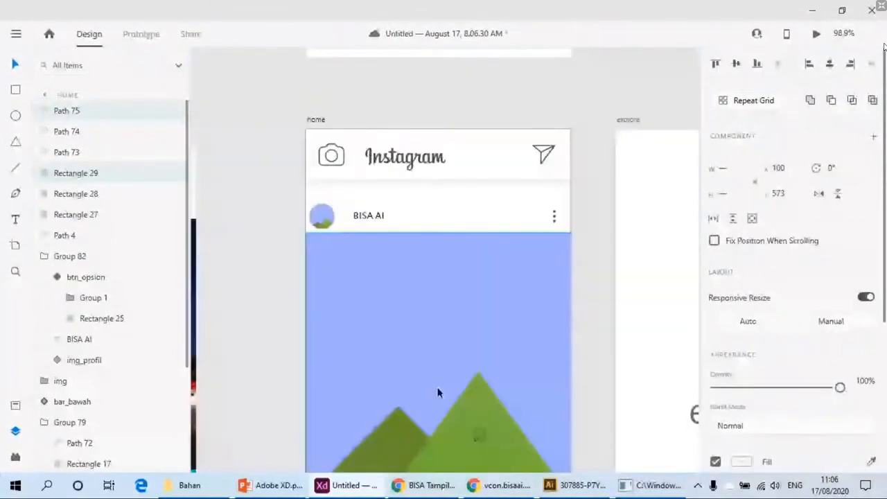
pyautogui.keyDown('ctrl'); pyautogui.scroll(3, 552, 289); pyautogui.keyUp('ctrl')
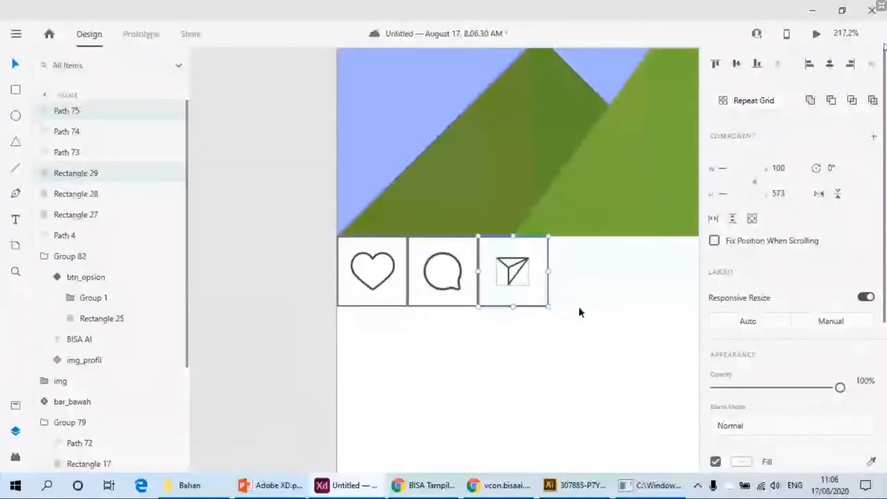
pyautogui.click(582, 359)
pyautogui.moveTo(582, 355); pyautogui.dragTo(531, 277)
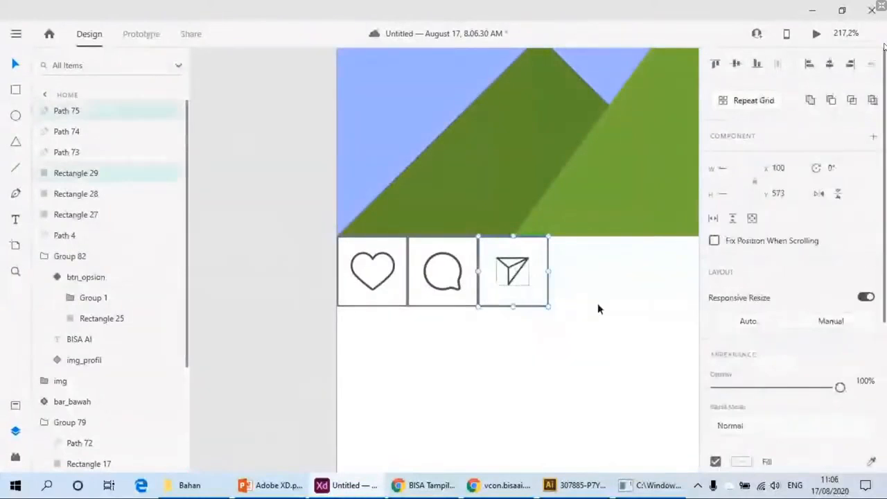
pyautogui.hotkey('ctrl', 'g')
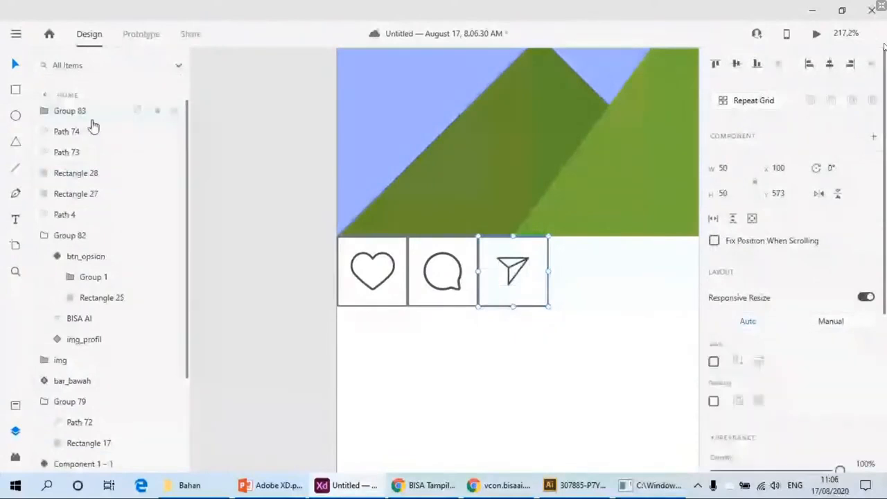
pyautogui.doubleClick(92, 120)
pyautogui.write('btn_se')
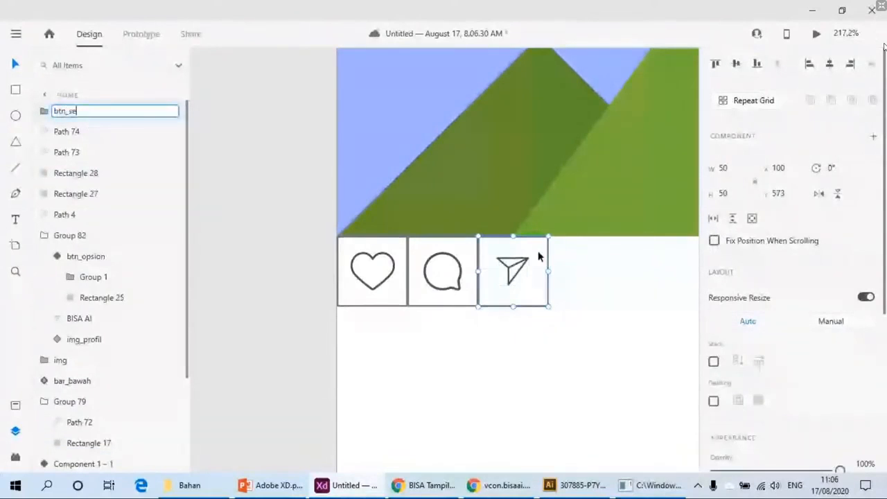
pyautogui.write('nd')
pyautogui.press('Return')
# Step: Group the comment icon with its square and name the group btn_comment
pyautogui.click(455, 281)
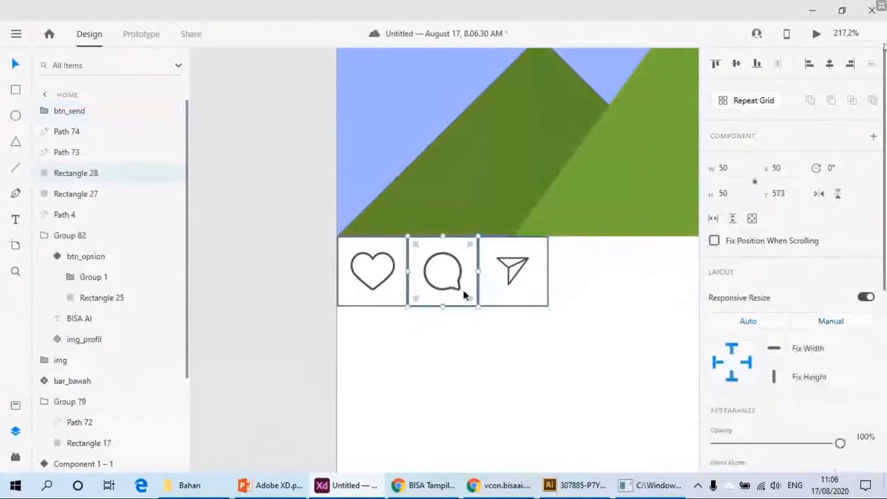
pyautogui.moveTo(467, 359); pyautogui.dragTo(432, 280)
pyautogui.hotkey('ctrl', 'g')
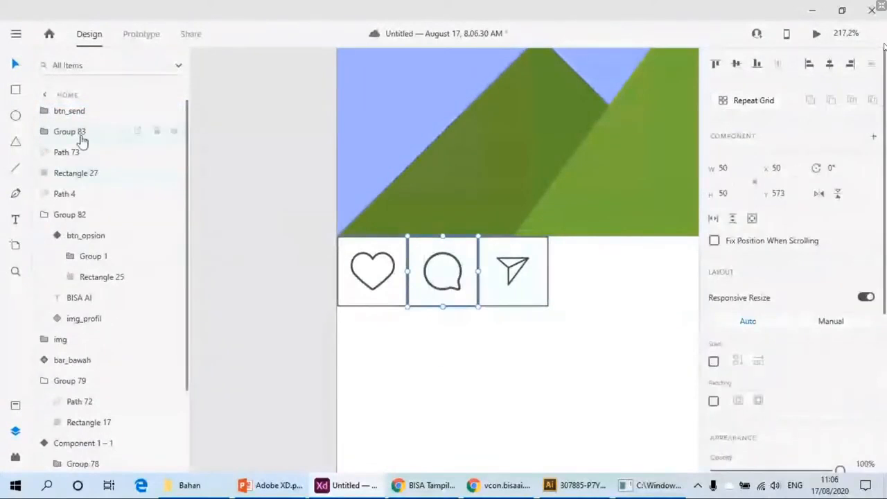
pyautogui.doubleClick(81, 135)
pyautogui.write('btn')
pyautogui.write('_comment')
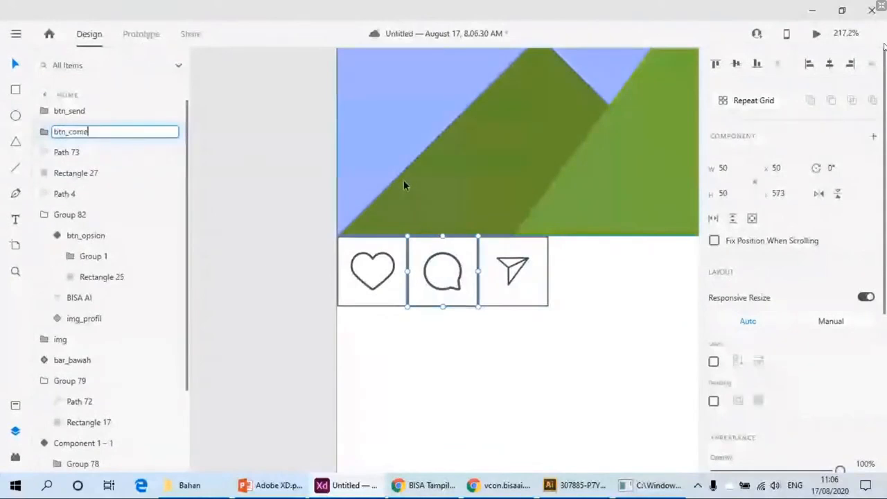
pyautogui.press('Return')
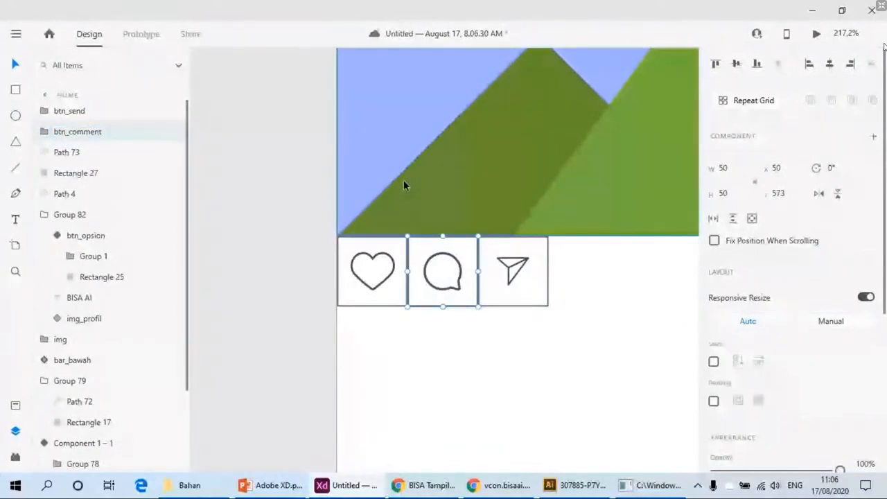
# Step: Group the heart icon with its square and name the group btn_love
pyautogui.moveTo(380, 366); pyautogui.dragTo(353, 254)
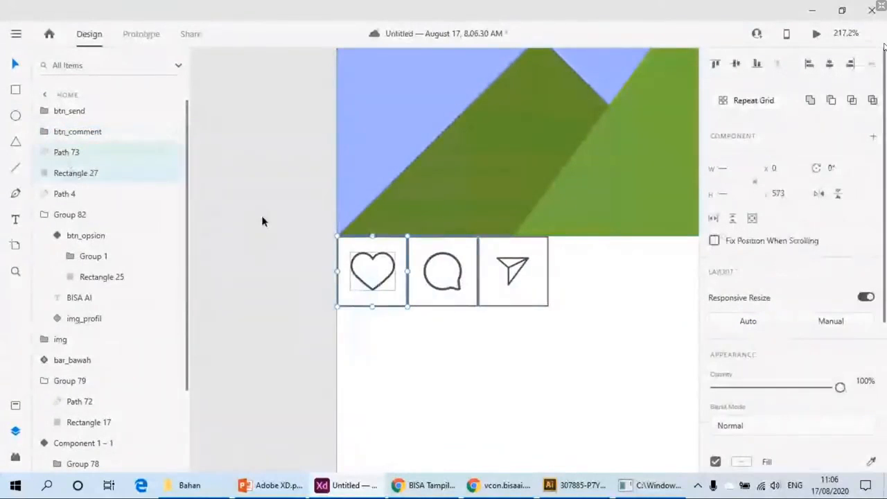
pyautogui.hotkey('ctrl', 'g')
pyautogui.doubleClick(69, 152)
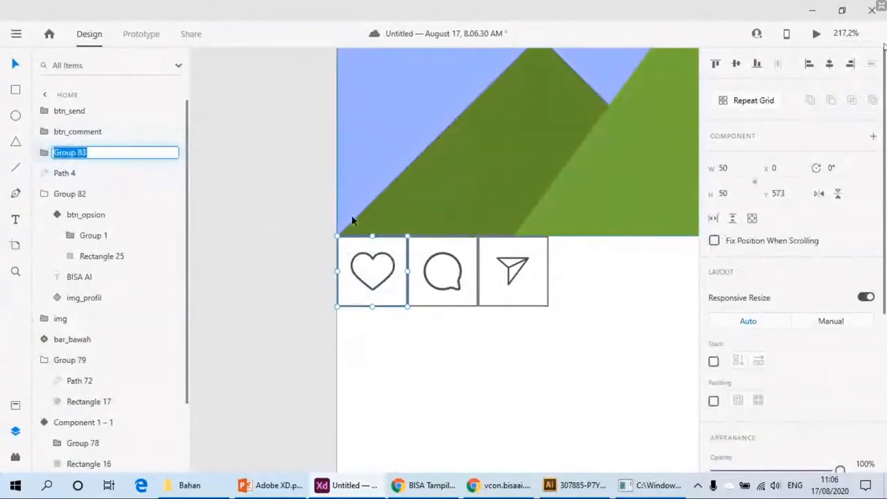
pyautogui.write('btn_love')
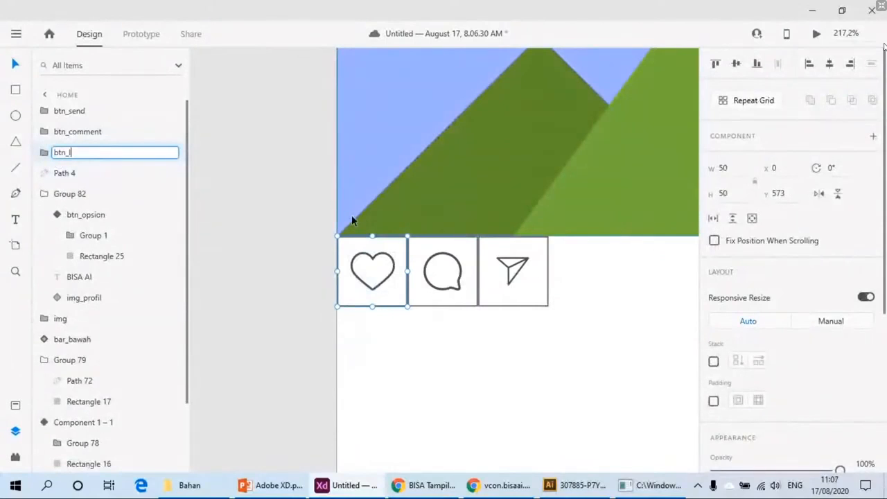
pyautogui.press('Return')
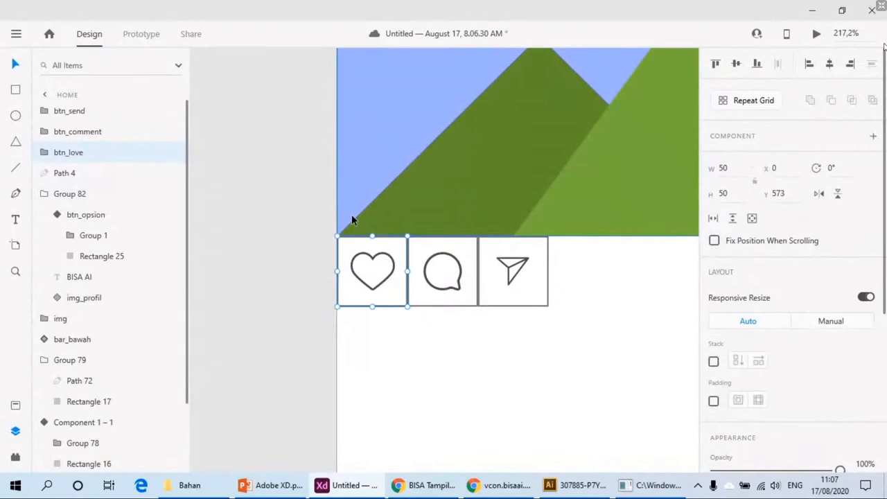
# Step: Turn off the border of the background squares inside btn_love, btn_comment and btn_send
pyautogui.click(407, 359)
pyautogui.click(375, 298)
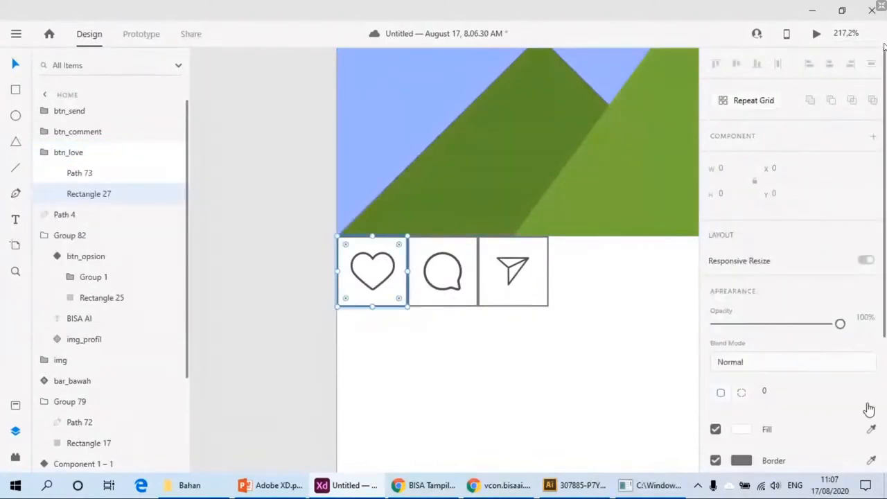
pyautogui.scroll(-3, 727, 382)
pyautogui.click(463, 304)
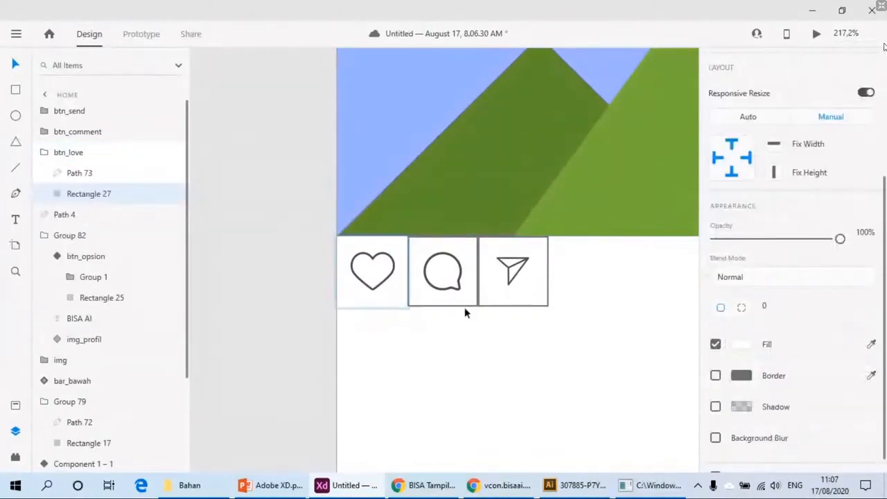
pyautogui.click(716, 375)
pyautogui.click(606, 385)
pyautogui.click(532, 297)
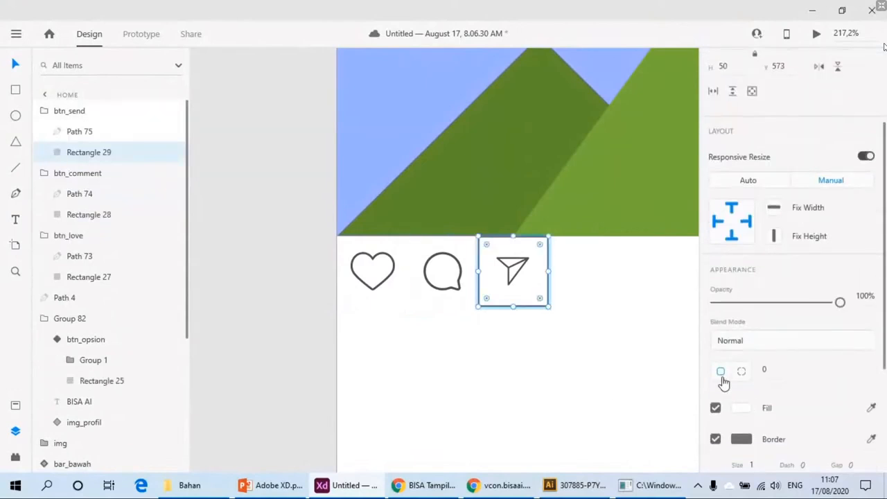
pyautogui.click(716, 438)
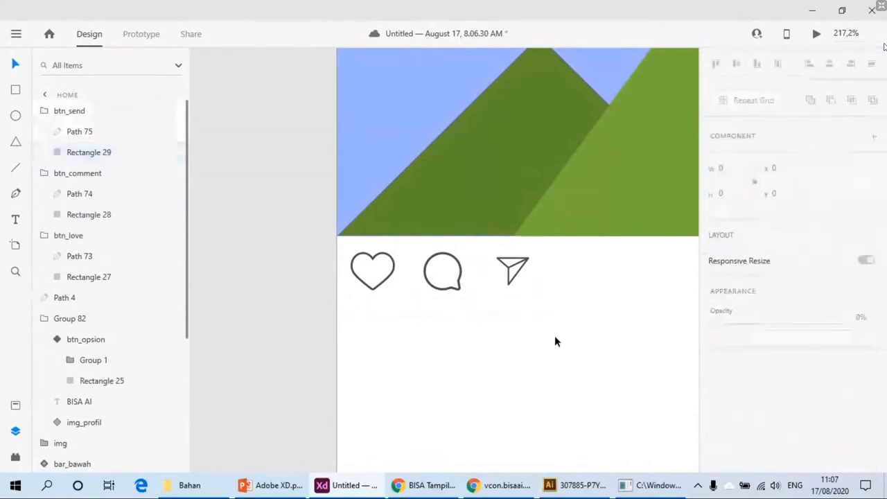
# Step: Convert the btn_send, btn_comment and btn_love groups into separate components
pyautogui.click(513, 281)
pyautogui.moveTo(469, 371); pyautogui.dragTo(421, 294)
pyautogui.hotkey('ctrl', 'k')
pyautogui.click(375, 279)
pyautogui.hotkey('ctrl', 'k')
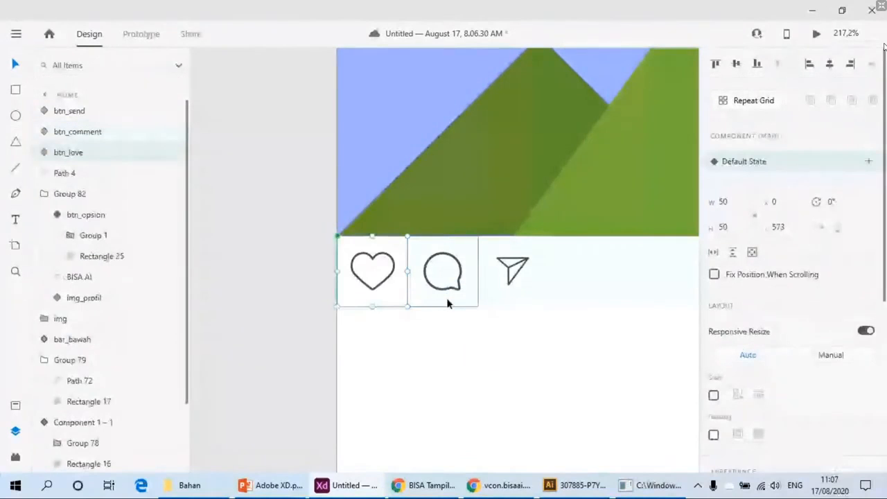
# Step: Move the bookmark icon off the image into the button row beneath it, toward the artboard's right side at about X 355, Y 588
pyautogui.scroll(-5, 448, 303)
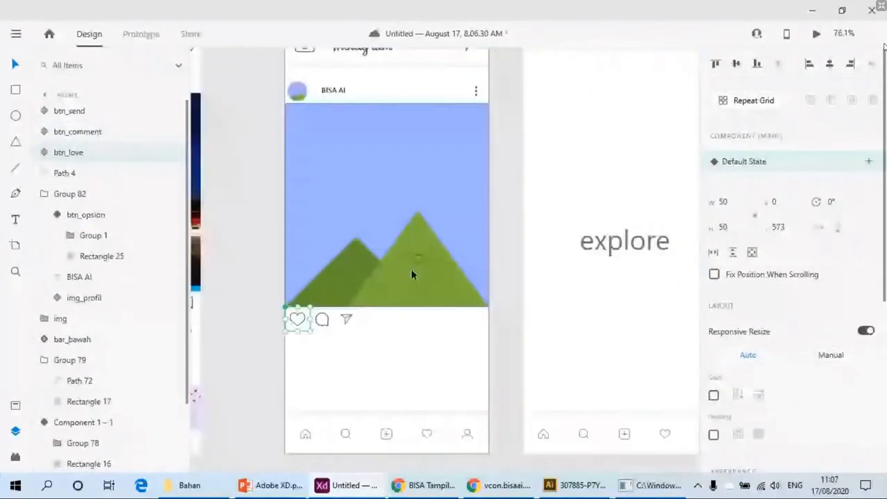
pyautogui.scroll(5, 411, 269)
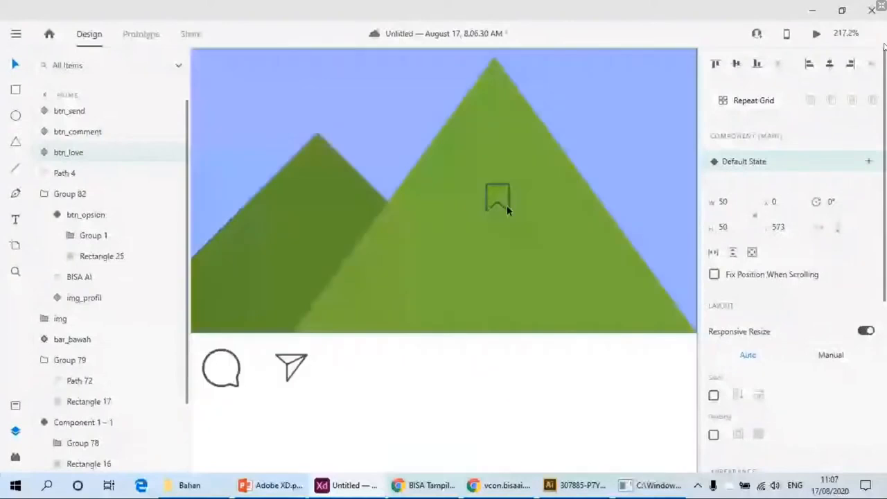
pyautogui.click(506, 205)
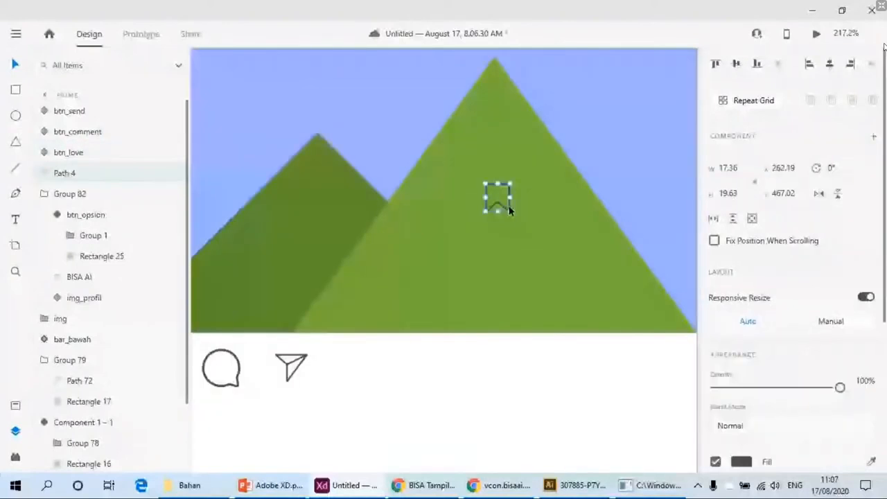
pyautogui.hotkey('ctrl', 'z')
pyautogui.hotkey('ctrl', 'v')
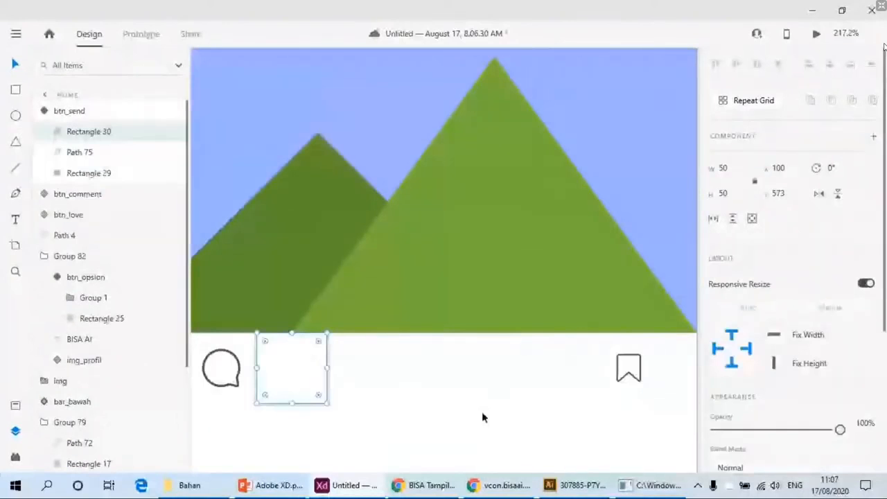
pyautogui.click(482, 412)
pyautogui.moveTo(294, 371); pyautogui.dragTo(659, 374)
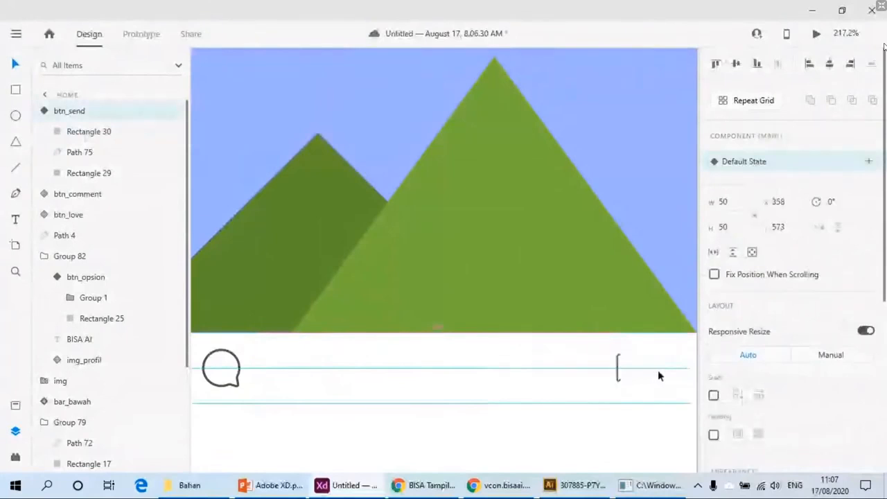
pyautogui.hscroll(3, 672, 388)
pyautogui.scroll(3, 505, 376)
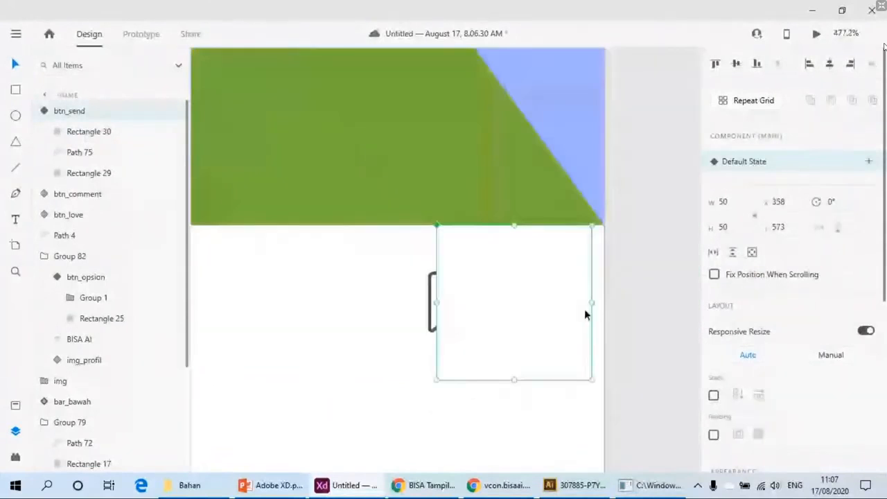
pyautogui.scroll(-5, 585, 311)
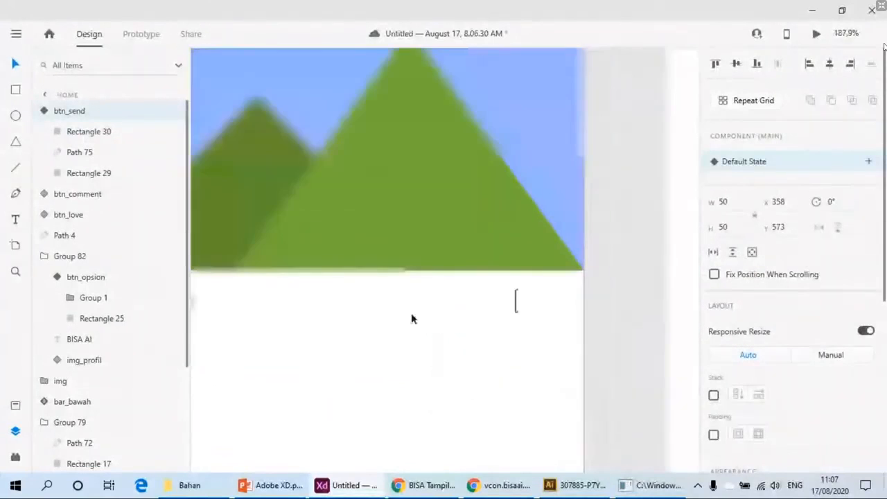
pyautogui.moveTo(413, 315); pyautogui.dragTo(488, 312)
pyautogui.hotkey('ctrl', 'z')
pyautogui.hotkey('ctrl', 'z')
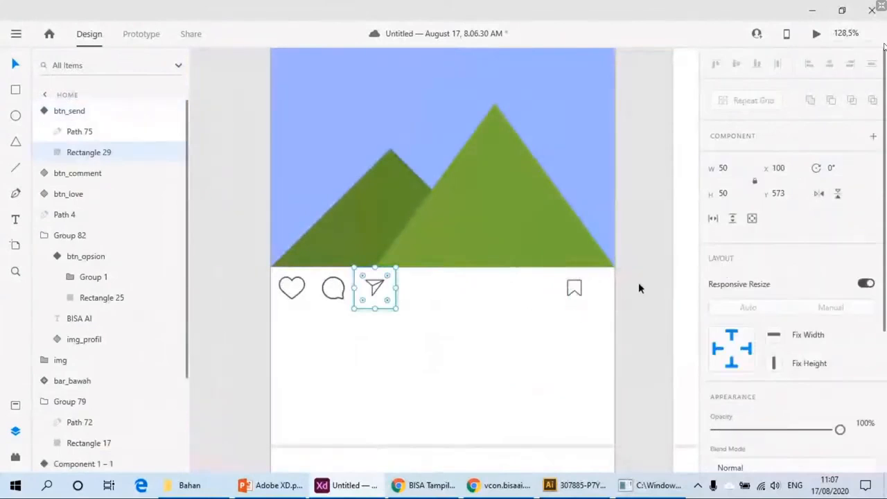
# Step: Paste a copy of the 50 × 50 background square onto the home artboard and align it with the right edge at X 362, Y 573
pyautogui.click(636, 289)
pyautogui.click(392, 304)
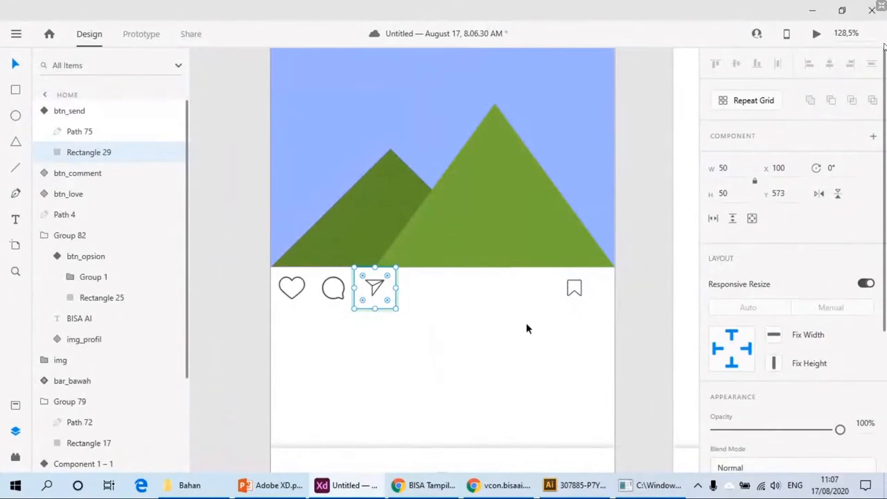
pyautogui.click(601, 327)
pyautogui.hotkey('ctrl', 'shift', 'z')
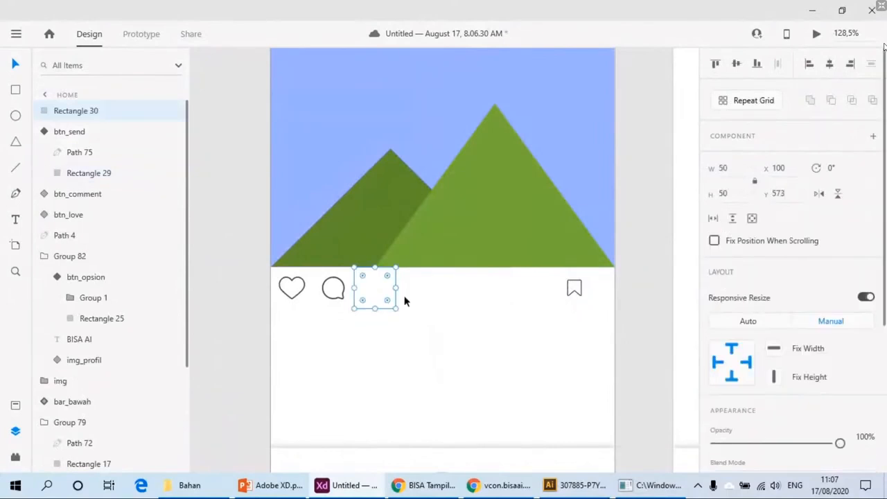
pyautogui.moveTo(377, 293); pyautogui.dragTo(597, 289)
pyautogui.scroll(3, 597, 289)
pyautogui.moveTo(606, 325); pyautogui.dragTo(635, 309)
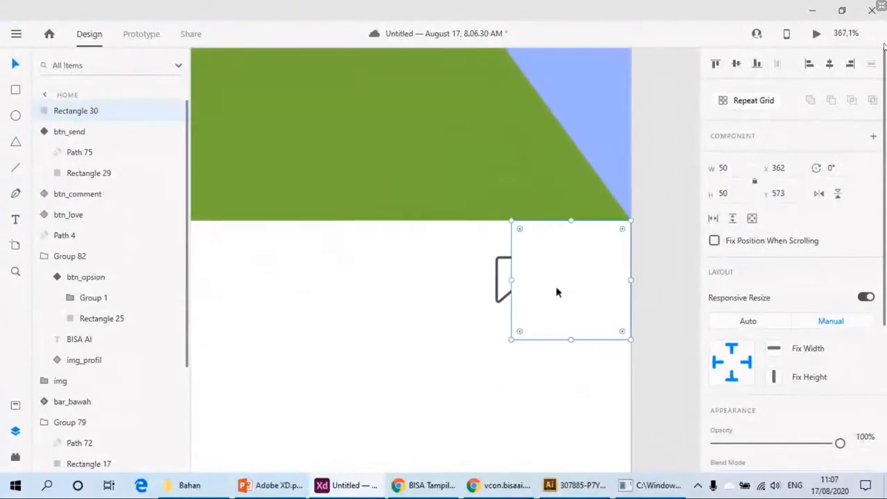
# Step: Bring the bookmark icon in front of the new square and center it horizontally and vertically on the square
pyautogui.click(497, 291)
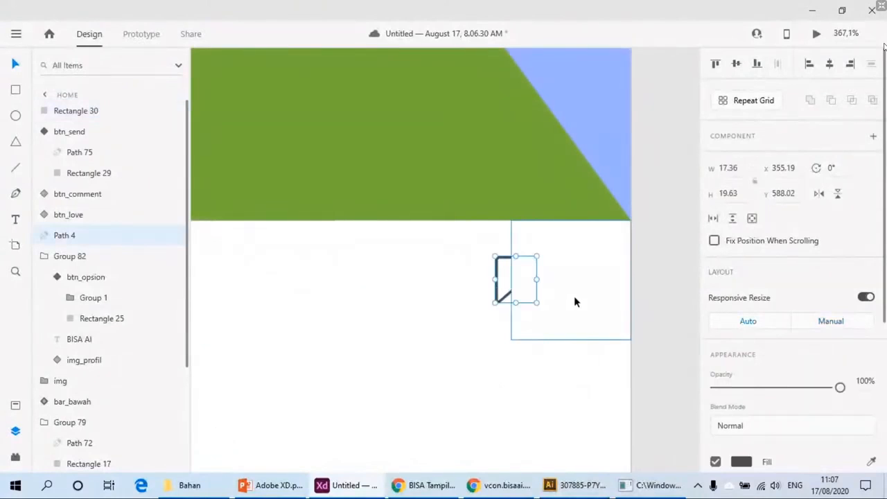
pyautogui.hotkey('ctrl', ']')
pyautogui.hotkey('ctrl', ']')
pyautogui.hotkey('ctrl', ']')
pyautogui.hotkey('ctrl', ']')
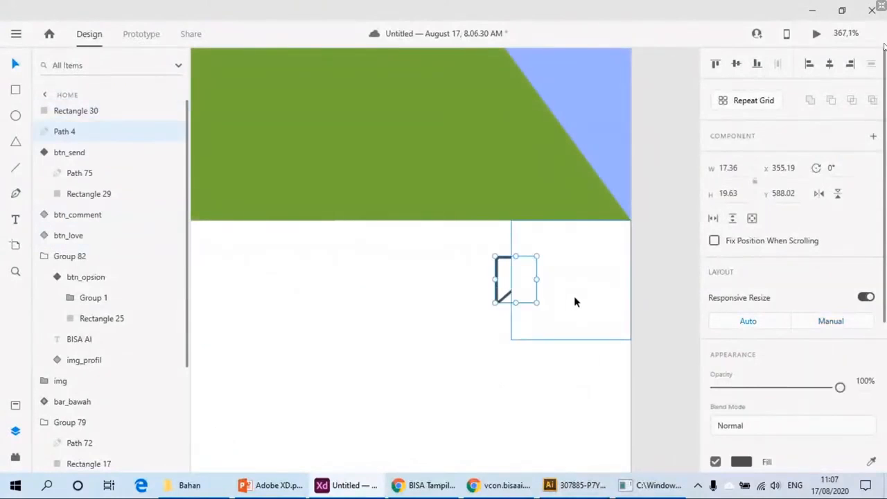
pyautogui.keyDown('shift'); pyautogui.click(574, 302); pyautogui.keyUp('shift')
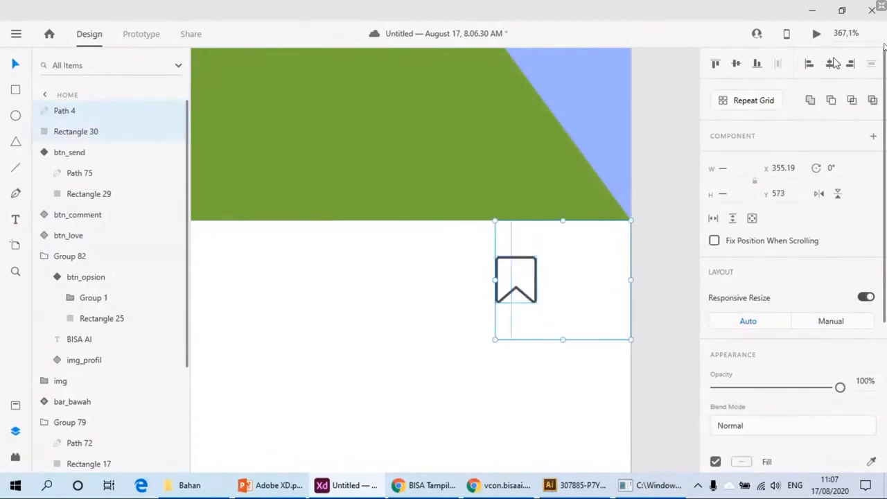
pyautogui.click(737, 64)
pyautogui.moveTo(609, 277); pyautogui.dragTo(626, 290)
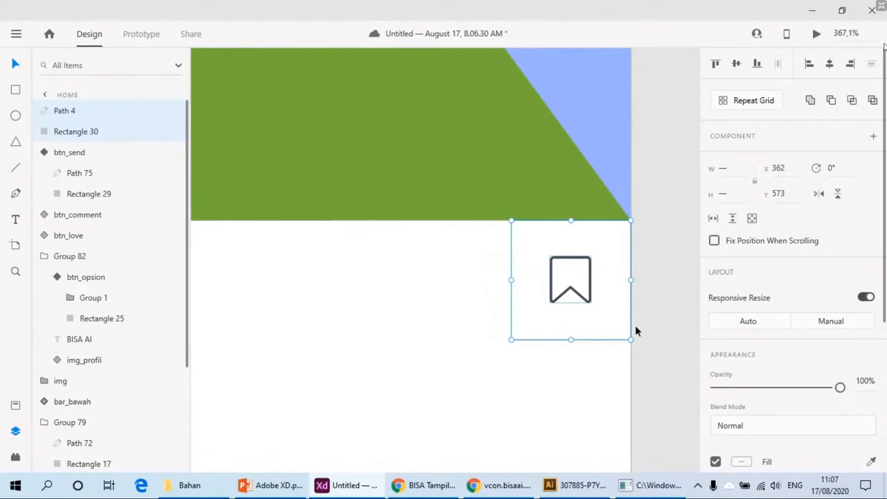
# Step: Group the bookmark icon with its square, name the group btn_save, and convert it into a component
pyautogui.hotkey('ctrl', 'g')
pyautogui.doubleClick(70, 111)
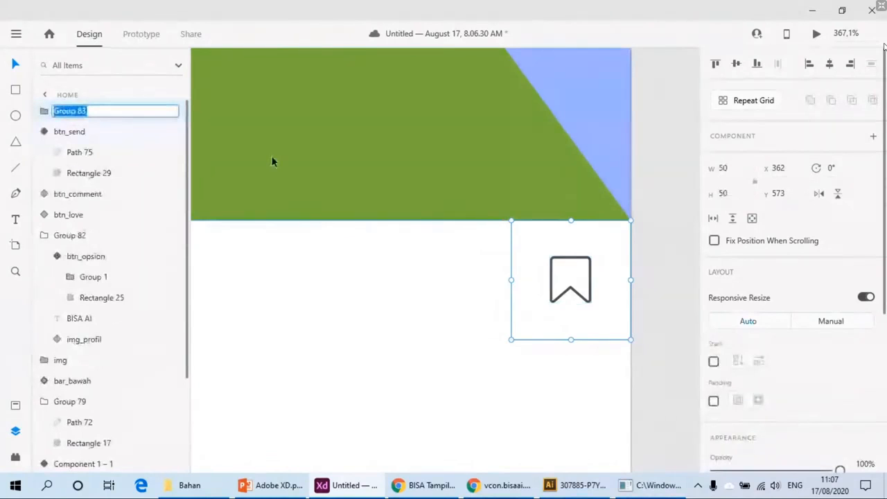
pyautogui.write('btn_save')
pyautogui.press('Return')
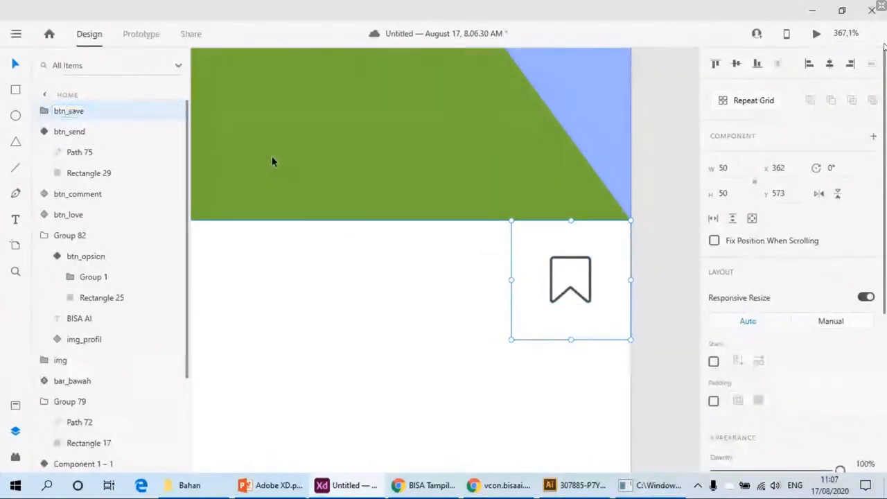
pyautogui.hotkey('ctrl', 'k')
# Step: Compare the home screen's post with the reference Instagram screenshot, examining the text below its action buttons
pyautogui.scroll(-1, 437, 307)
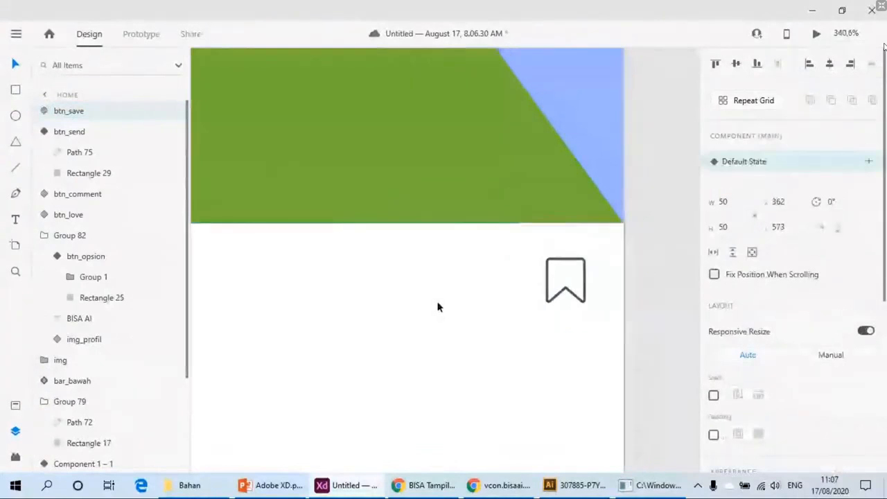
pyautogui.scroll(-5, 437, 307)
pyautogui.scroll(-1, 436, 317)
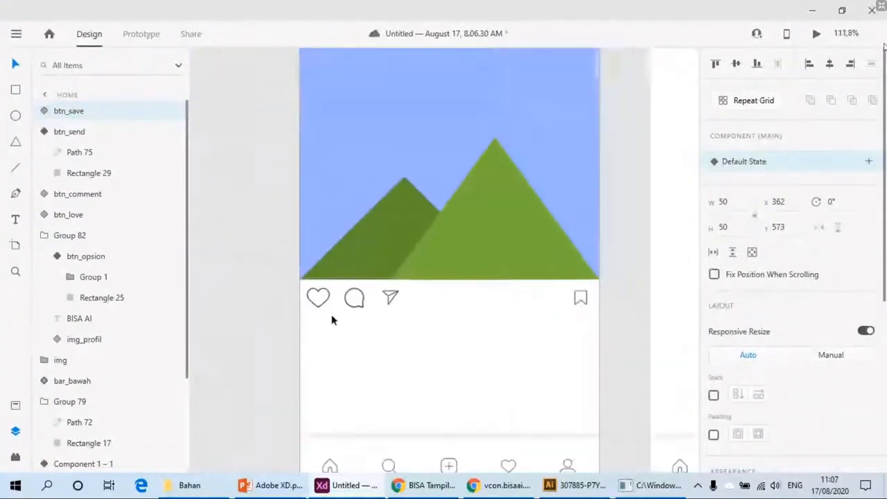
pyautogui.scroll(-3, 332, 320)
pyautogui.scroll(4, 331, 305)
pyautogui.scroll(-4, 525, 247)
pyautogui.scroll(2, 350, 292)
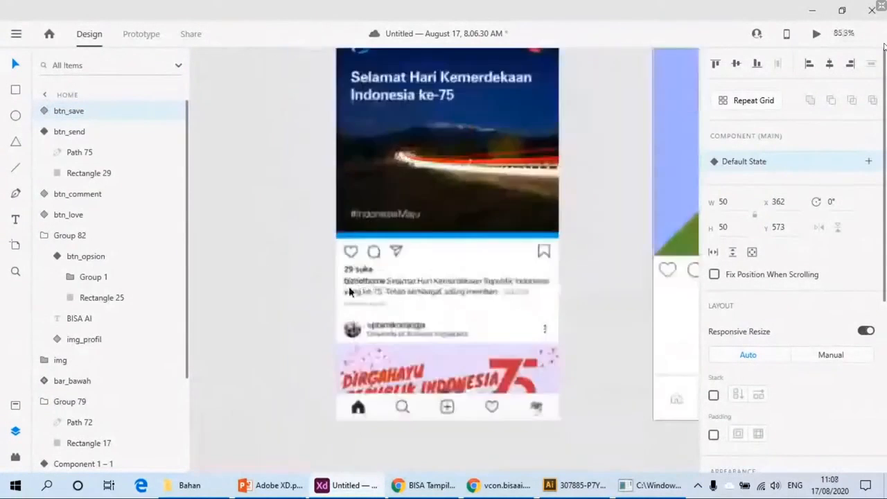
pyautogui.scroll(2, 350, 292)
pyautogui.scroll(-4, 497, 222)
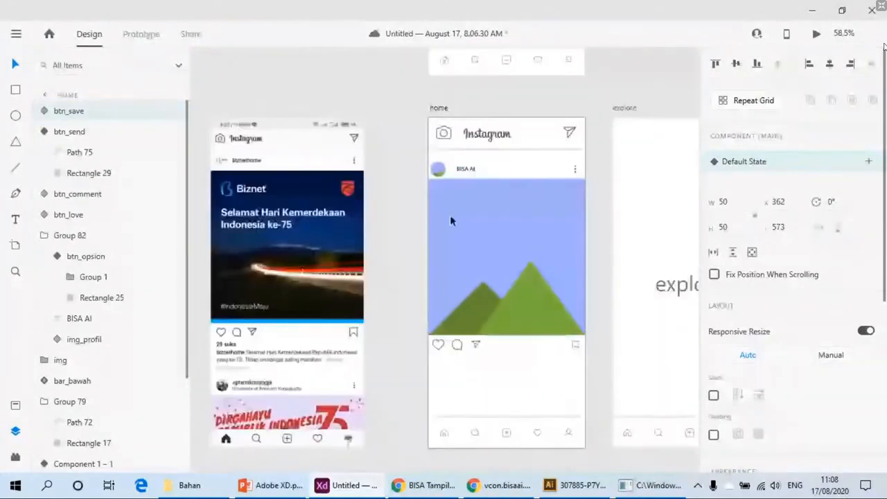
# Step: Set the font weight of the BISA AI account name in the post header to Bold
pyautogui.doubleClick(466, 168)
pyautogui.scroll(-4, 797, 374)
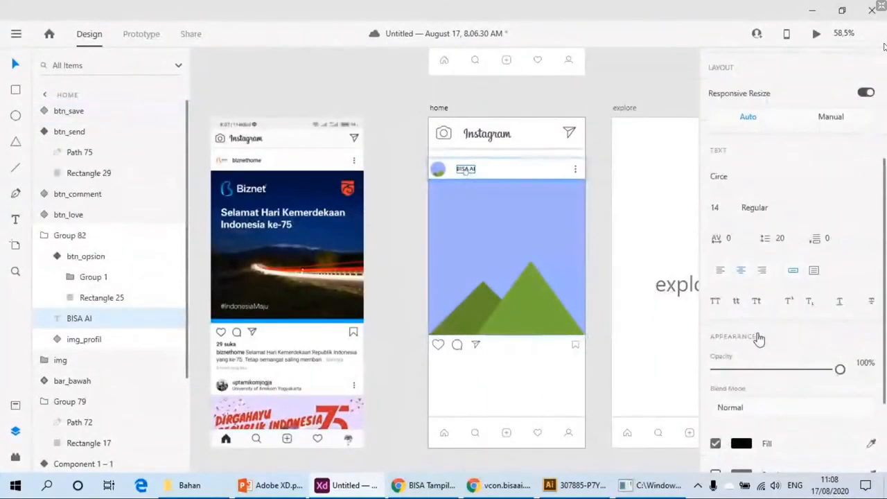
pyautogui.scroll(-3, 797, 340)
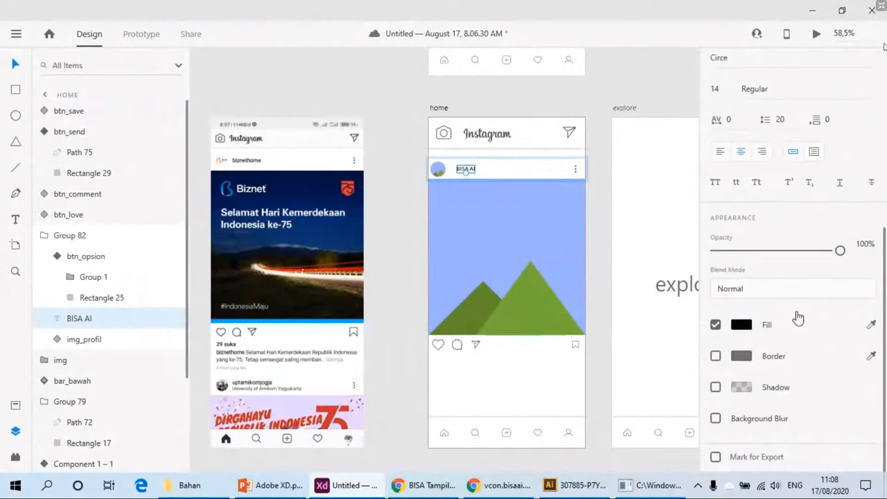
pyautogui.scroll(5, 808, 305)
pyautogui.click(870, 220)
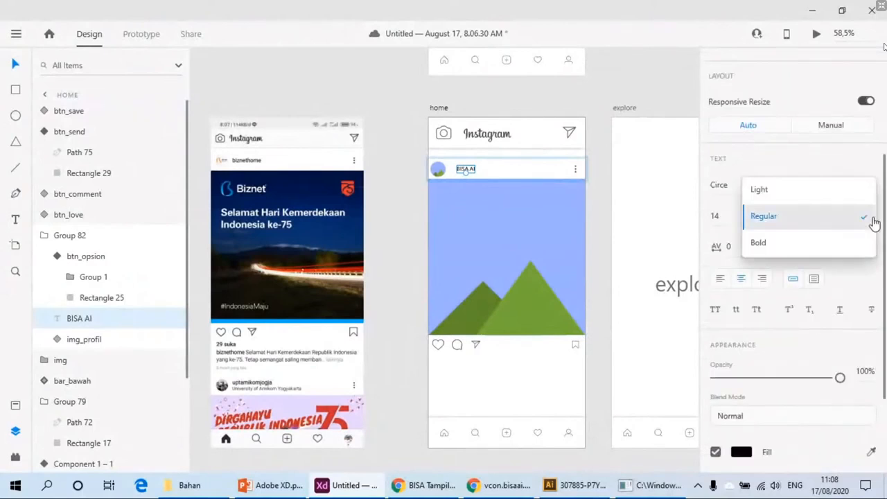
pyautogui.click(741, 243)
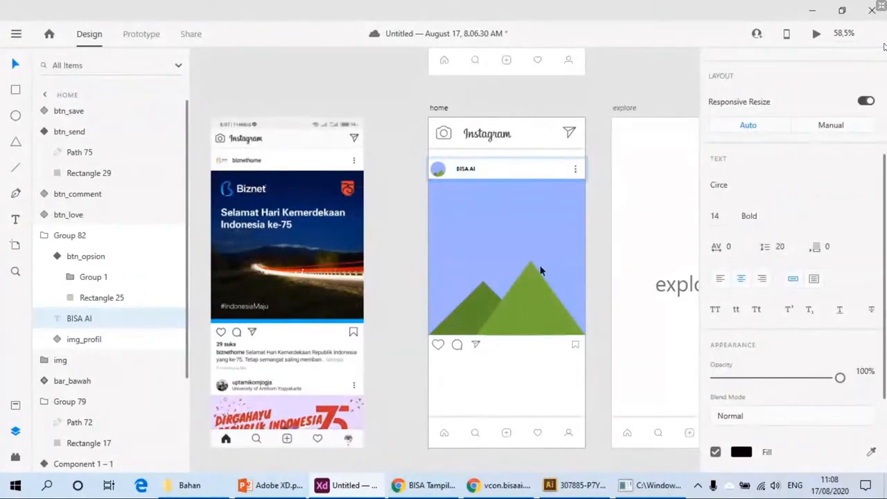
pyautogui.press('Escape')
# Step: Copy the bold BISA AI label onto the home artboard and place it below the action buttons at about X 50, Y 623
pyautogui.click(473, 171)
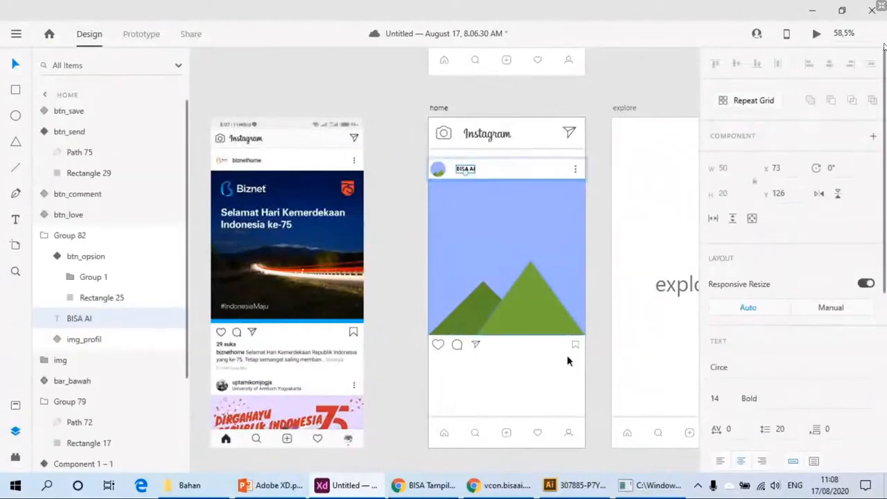
pyautogui.click(491, 385)
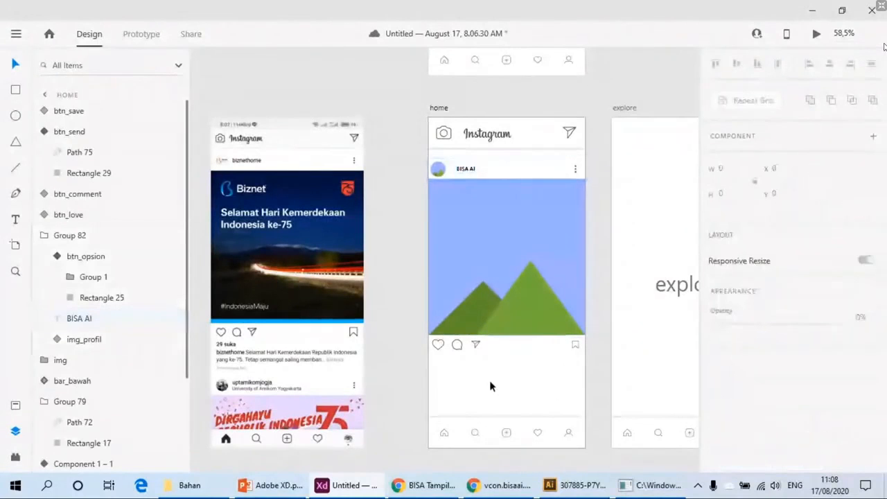
pyautogui.hotkey('ctrl', 'v')
pyautogui.moveTo(469, 171); pyautogui.dragTo(456, 370)
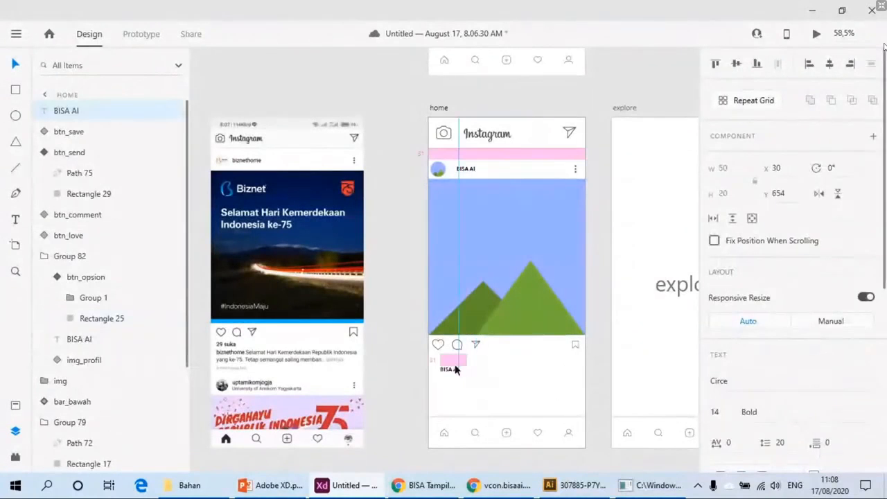
pyautogui.scroll(5, 455, 369)
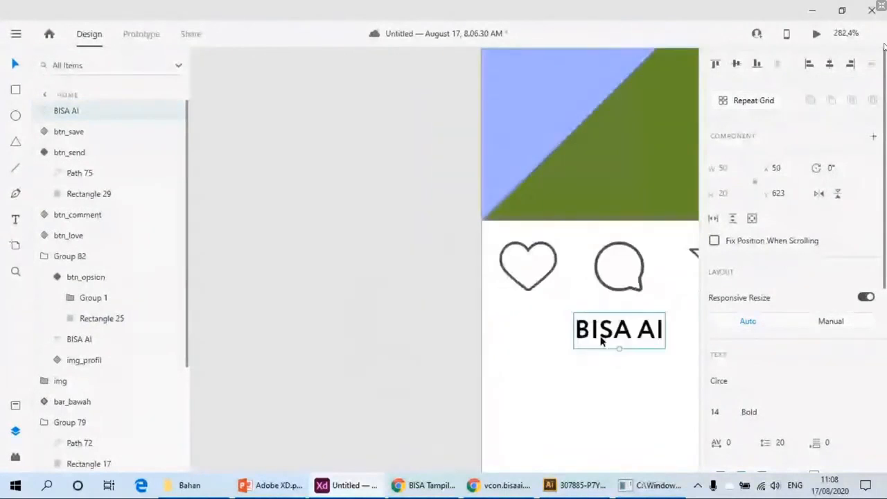
# Step: Change the copied label's text to "29 Suka" and move it under the heart icon at X 20, Y 623
pyautogui.press('Return')
pyautogui.write('2')
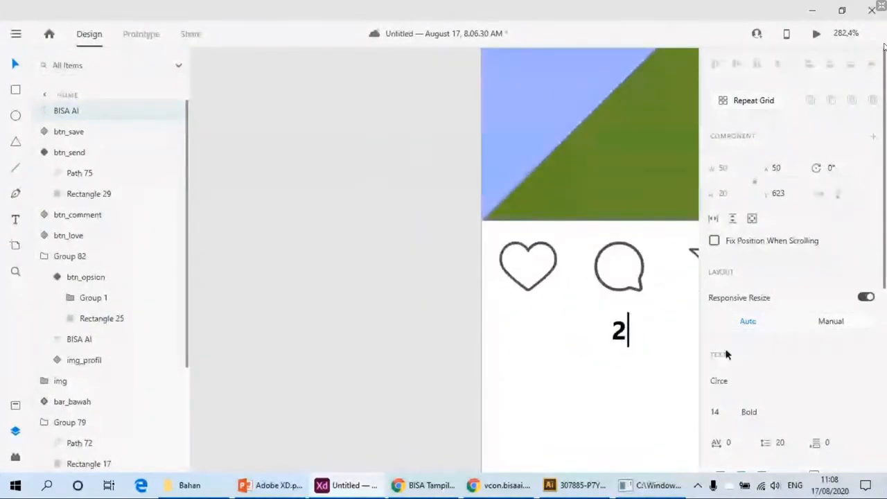
pyautogui.write('8')
pyautogui.press('BackSpace')
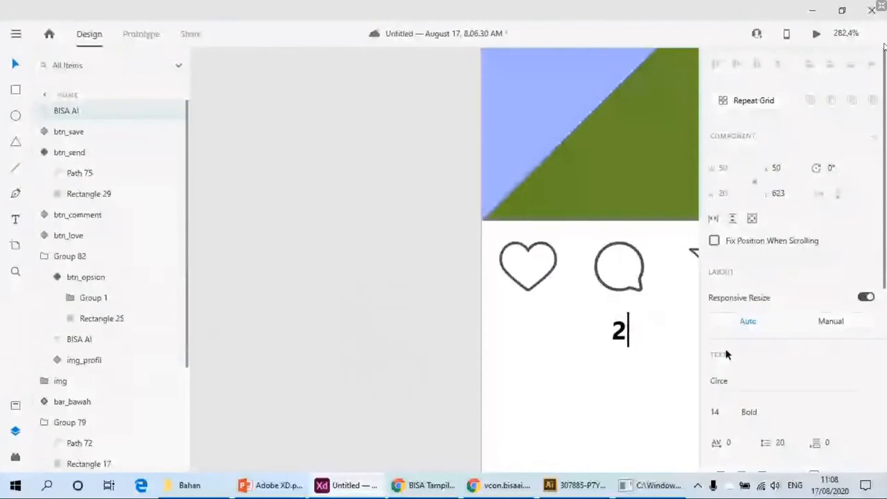
pyautogui.write('9 Suka')
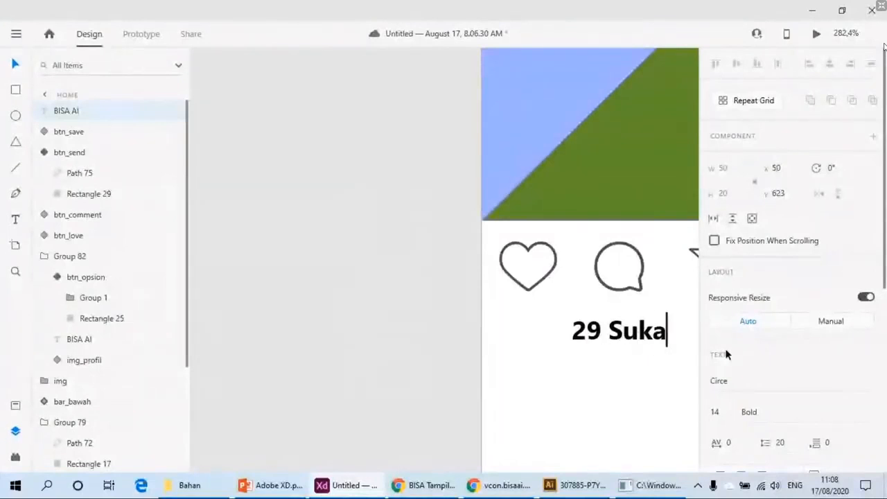
pyautogui.press('Escape')
pyautogui.moveTo(612, 353); pyautogui.dragTo(542, 337)
# Step: Duplicate the "29 Suka" label directly below itself, left-aligned at X 20, Y 648
pyautogui.hotkey('ctrl', '0')
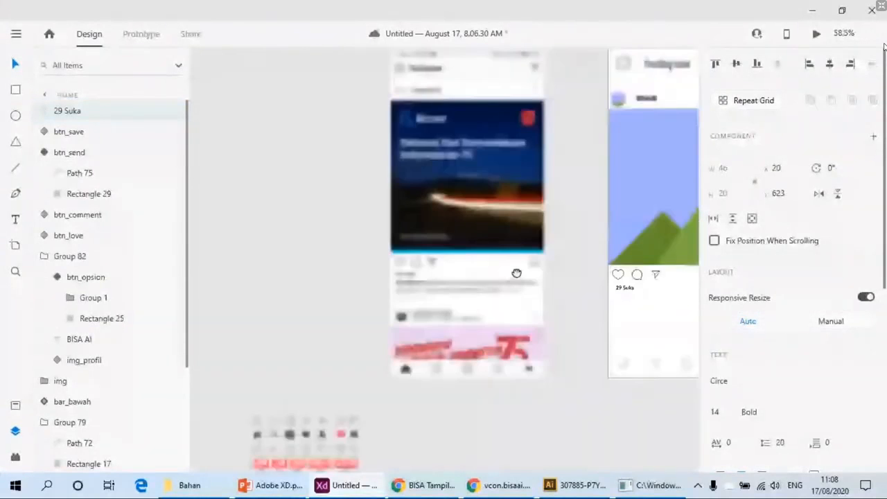
pyautogui.hotkey('ctrl', '3')
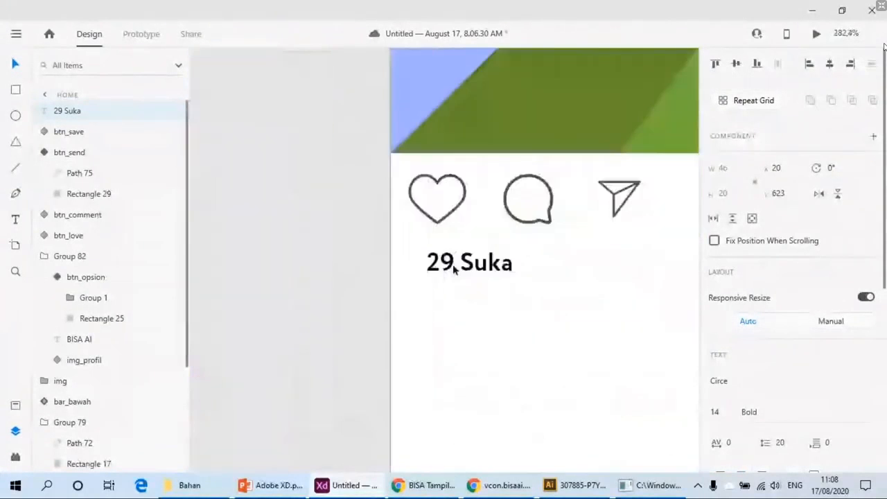
pyautogui.keyDown('alt'); pyautogui.moveTo(458, 263); pyautogui.dragTo(446, 312); pyautogui.keyUp('alt')
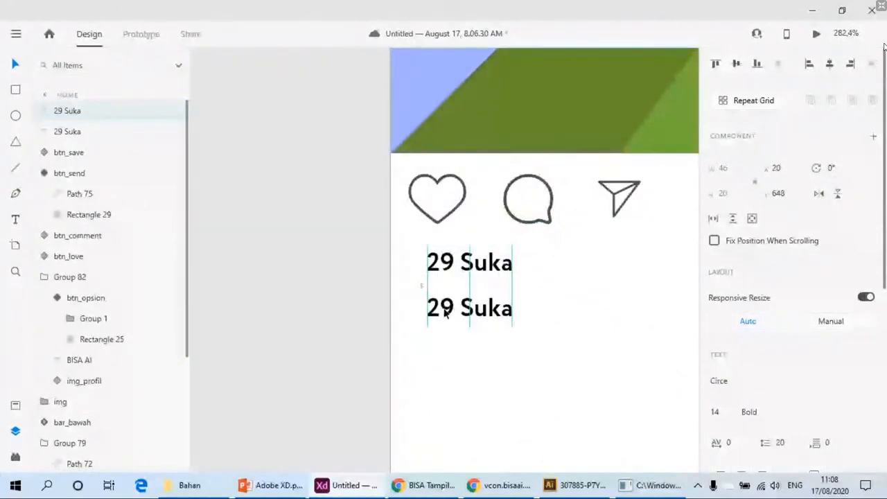
# Step: Change the text of the lower duplicated "29 Suka" label to "BISA AI"
pyautogui.doubleClick(445, 311)
pyautogui.write('B')
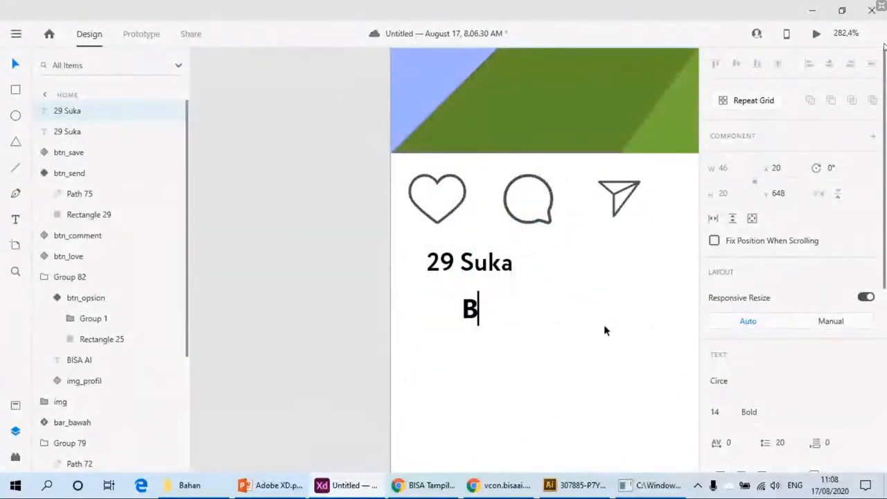
pyautogui.write('ISA AI')
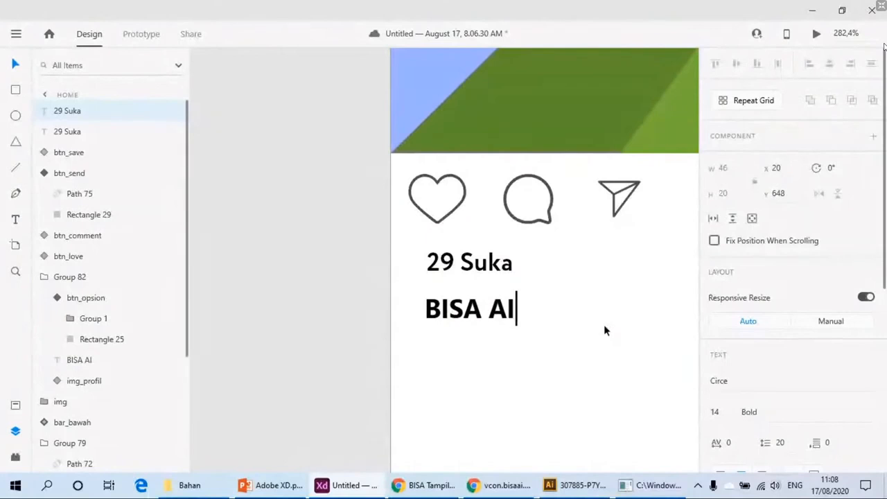
pyautogui.click(304, 311)
pyautogui.scroll(-5, 304, 311)
# Step: Convert the BISA AI caption below "29 Suka" to left-aligned area text about 381 wide and 72 high
pyautogui.moveTo(305, 311); pyautogui.dragTo(462, 271)
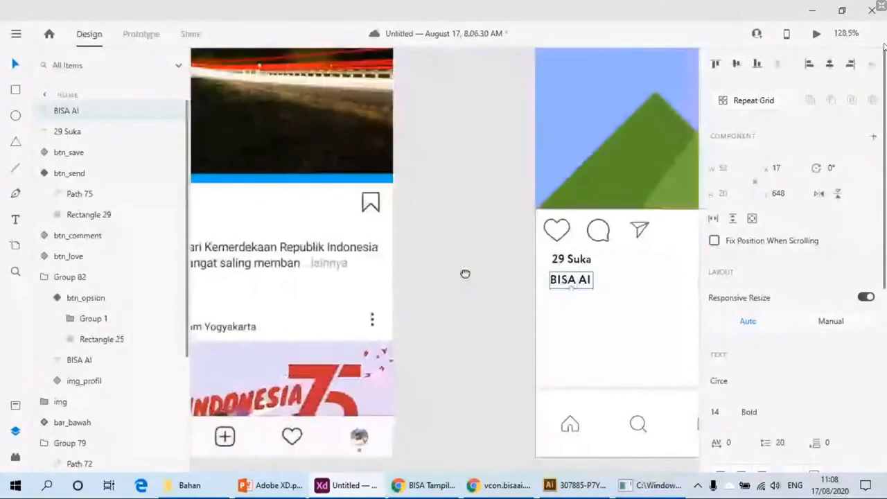
pyautogui.scroll(-1, 537, 294)
pyautogui.scroll(-3, 832, 354)
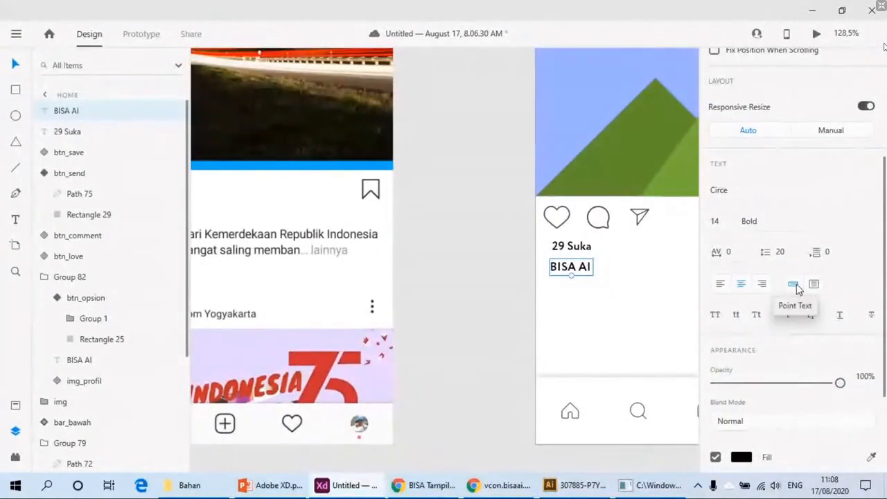
pyautogui.hscroll(4, 600, 273)
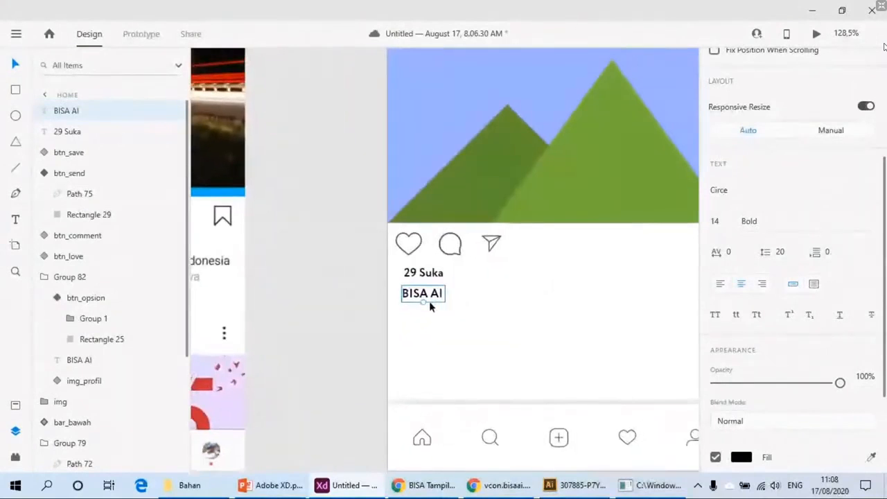
pyautogui.click(815, 285)
pyautogui.hscroll(-3, 426, 294)
pyautogui.moveTo(356, 295); pyautogui.dragTo(629, 298)
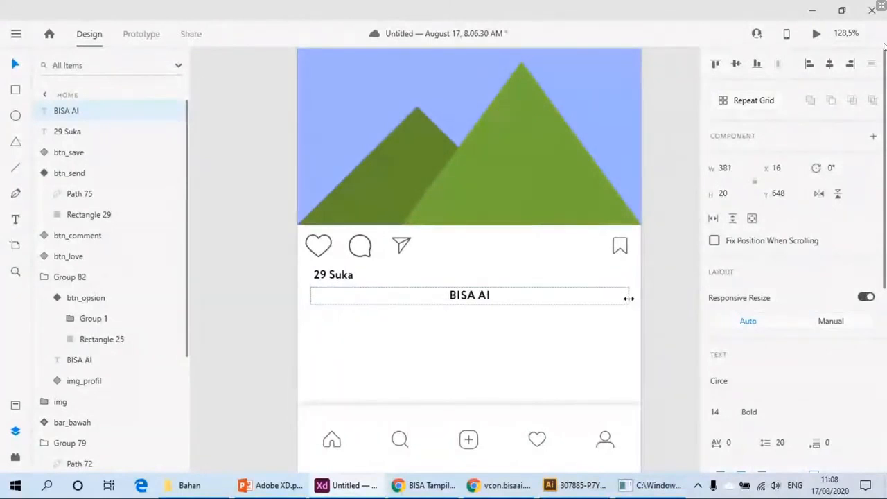
pyautogui.scroll(-3, 797, 356)
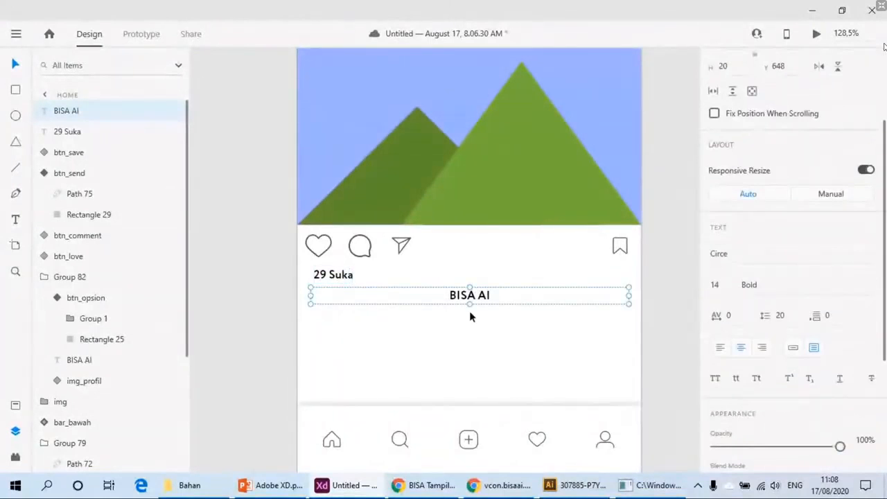
pyautogui.moveTo(470, 303); pyautogui.dragTo(475, 349)
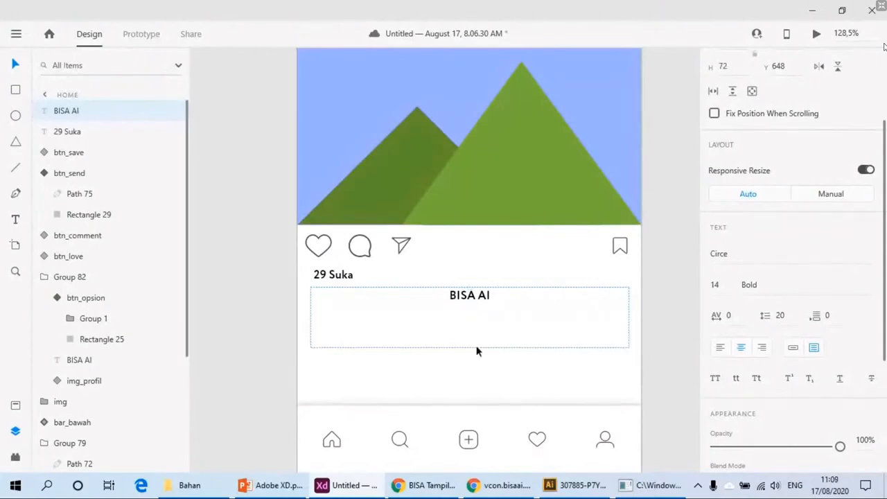
pyautogui.click(721, 349)
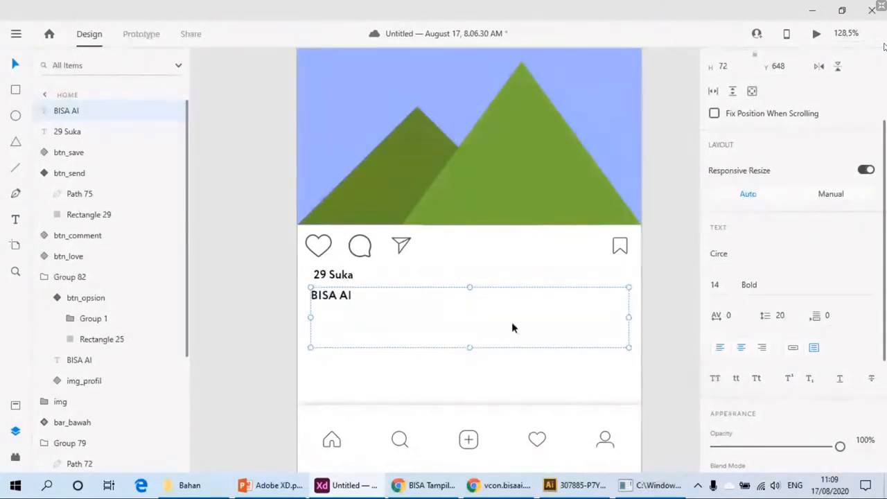
# Step: Add the placeholder text "alsdjfl skdjfkljsdlfjal lsdfl ajdfl klsdflkj adlsfj kdsjfl ajdlfj ddjflajfalsfd" after BISA AI in the caption
pyautogui.doubleClick(381, 305)
pyautogui.click(399, 298)
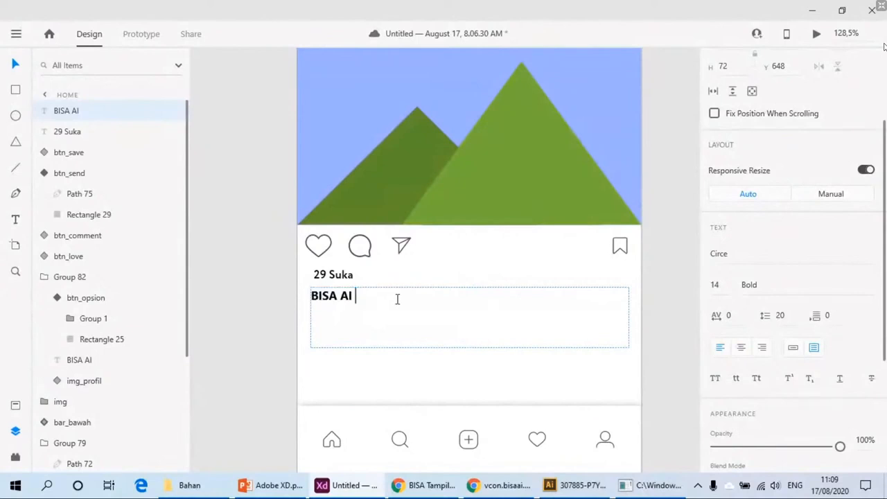
pyautogui.write('alsdjfl skdjfklj')
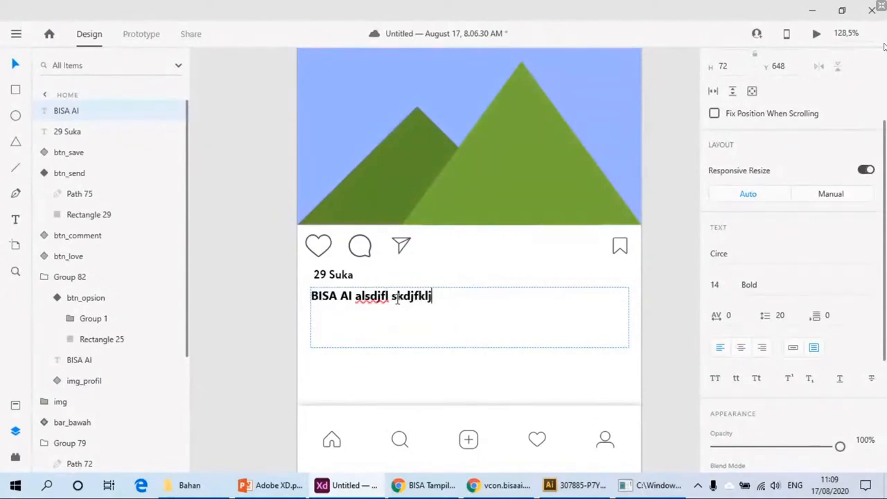
pyautogui.write('sdlfjal lsdfl ajdfl klsdflkj')
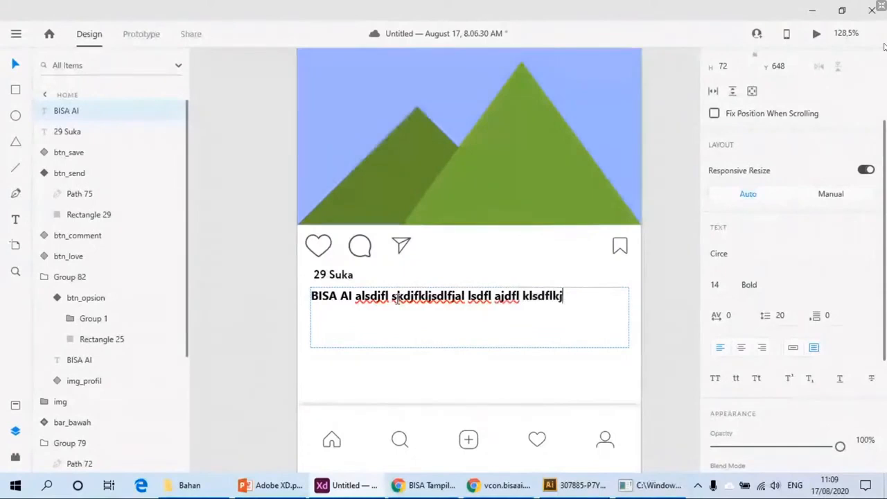
pyautogui.write(' adlsfj kdsjfl ajdlfj   ddjflajfals')
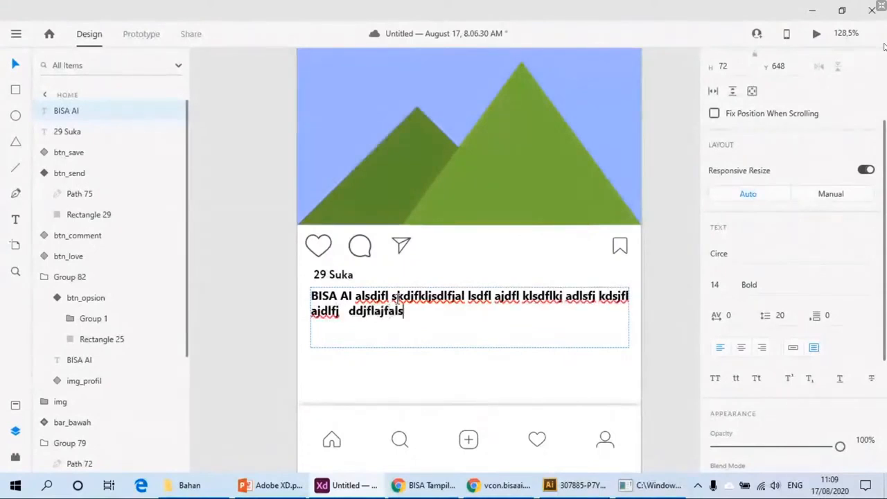
pyautogui.write('fd')
# Step: Give the placeholder words after BISA AI a non-bold weight and shorten the caption box to about 44 high
pyautogui.hotkey('shift', 'Up')
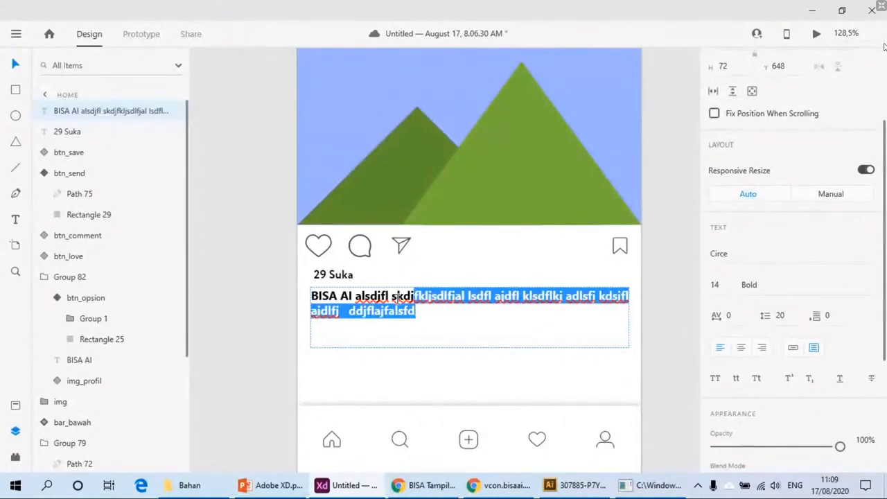
pyautogui.hotkey('ctrl', 'shift', 'Left')
pyautogui.hotkey('ctrl', 'shift', 'Left')
pyautogui.hotkey('ctrl', 'shift', 'Left')
pyautogui.hotkey('ctrl', 'shift', 'Right')
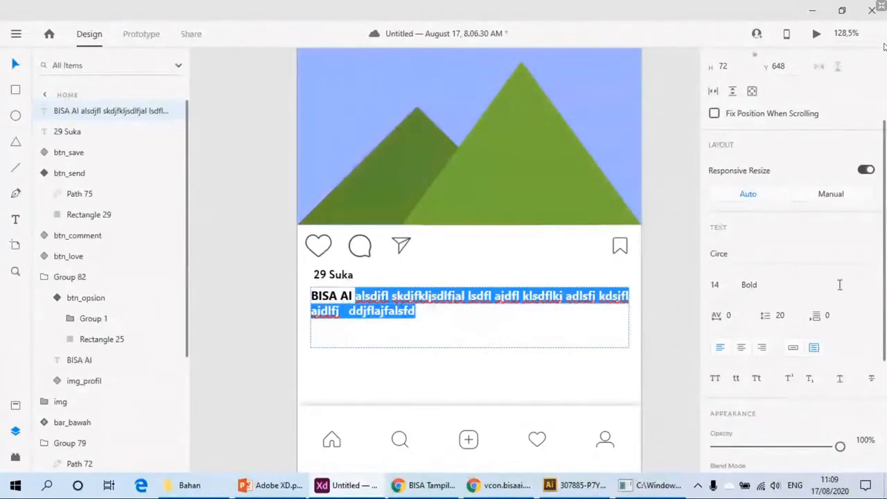
pyautogui.click(789, 290)
pyautogui.click(764, 257)
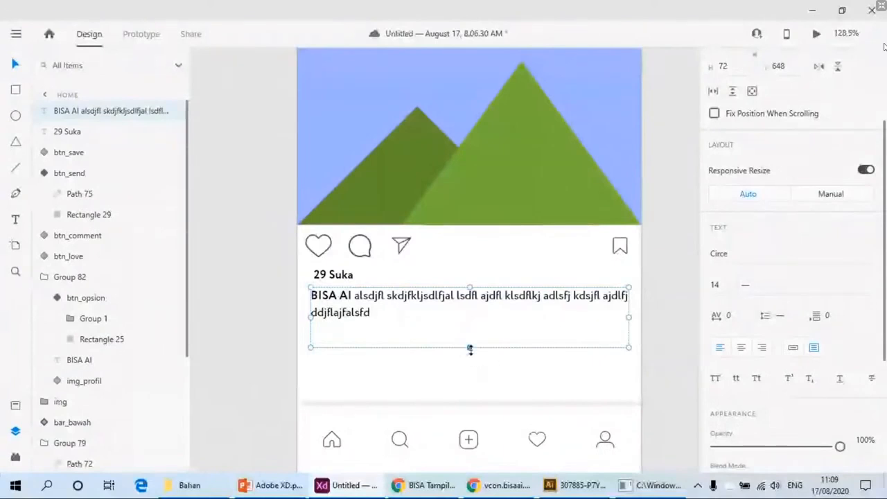
pyautogui.moveTo(470, 350); pyautogui.dragTo(615, 337)
# Step: Duplicate the caption directly below itself at Y 692 and change the copy's text to "8 menit yang lalu"
pyautogui.scroll(-3, 484, 333)
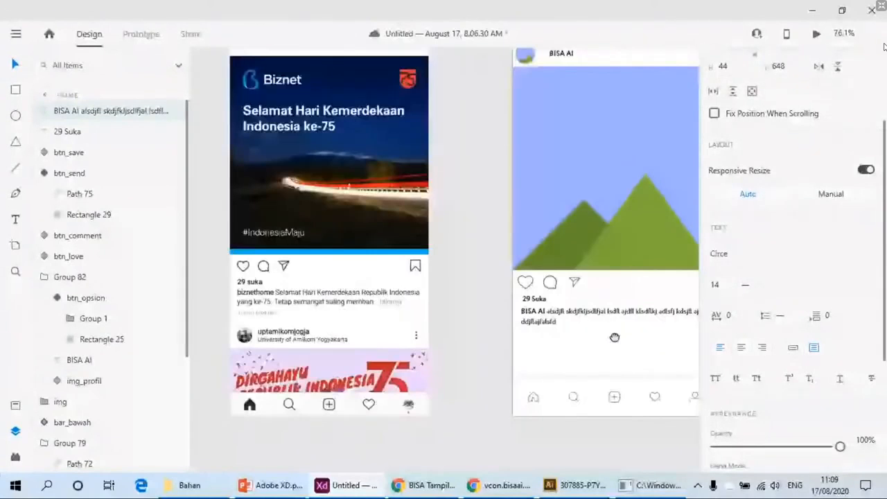
pyautogui.scroll(3, 513, 316)
pyautogui.moveTo(514, 316); pyautogui.dragTo(238, 264)
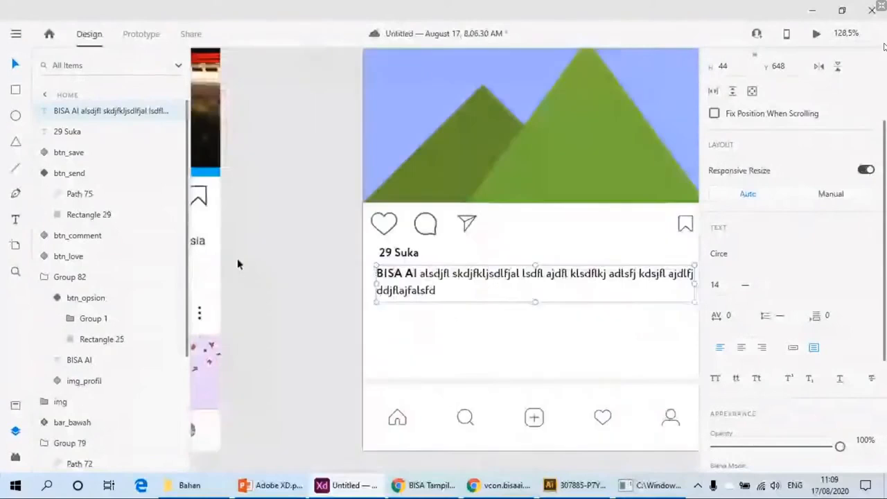
pyautogui.hscroll(-5, 226, 266)
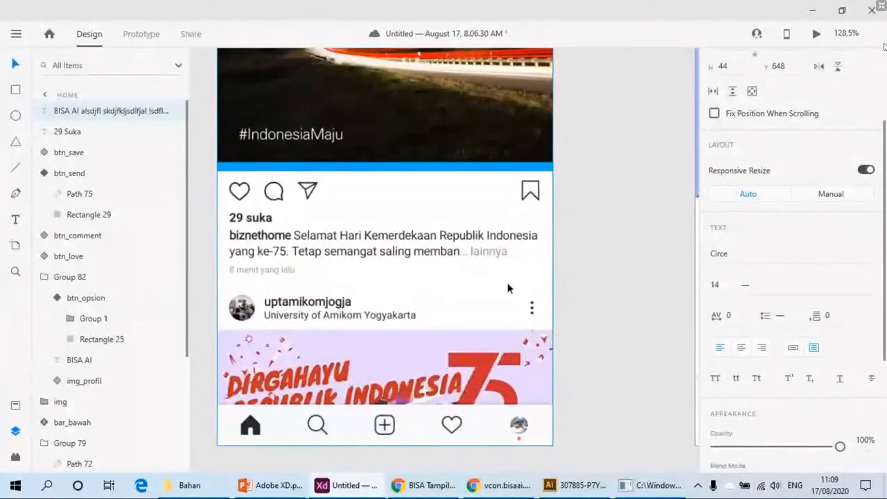
pyautogui.hscroll(5, 518, 287)
pyautogui.scroll(3, 406, 275)
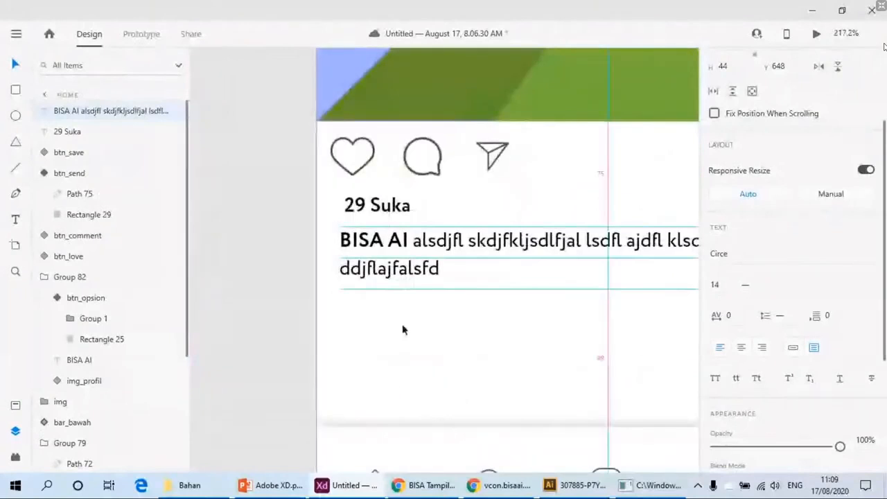
pyautogui.hotkey('ctrl', 'd')
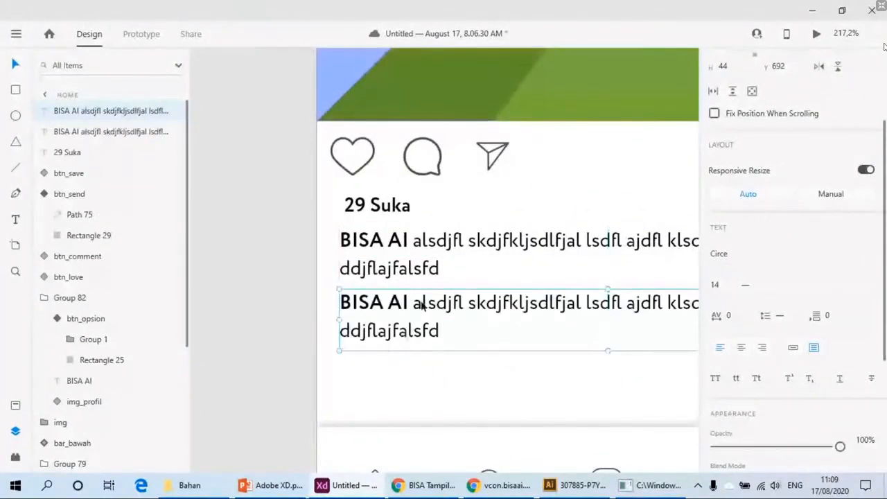
pyautogui.press('Return')
pyautogui.write('8 ')
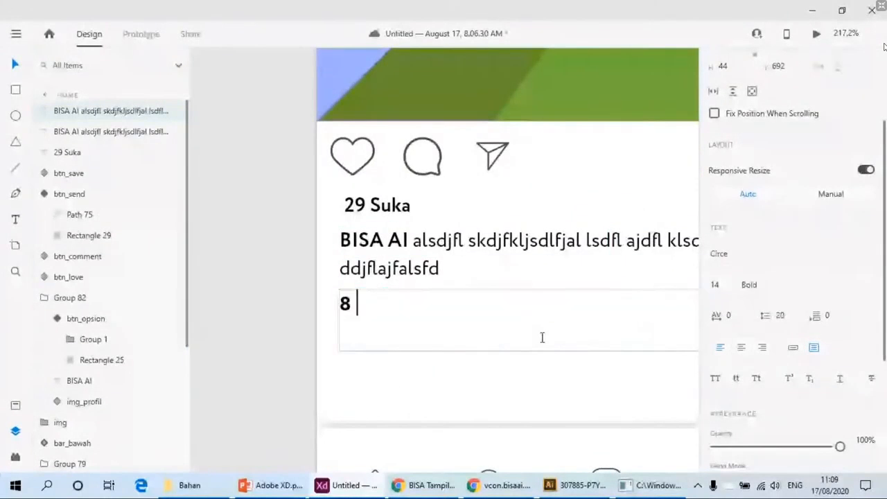
pyautogui.write('menit yang')
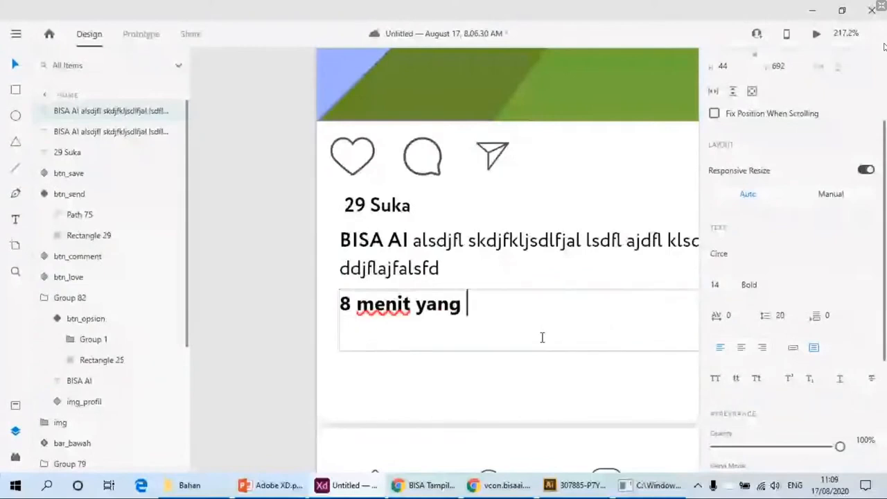
pyautogui.write(' lalu')
# Step: Set the "8 menit yang lalu" text to font size 12 with a grey fill of about #606060
pyautogui.click(718, 285)
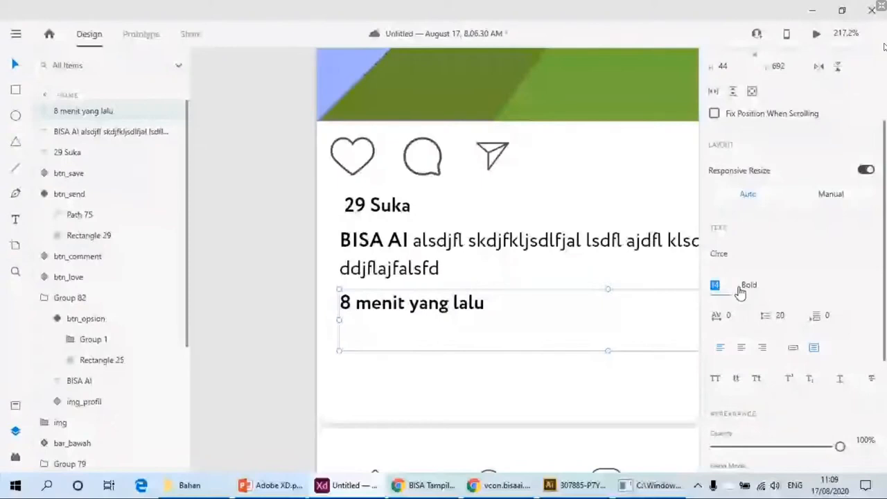
pyautogui.write('12')
pyautogui.press('Return')
pyautogui.scroll(-3, 404, 264)
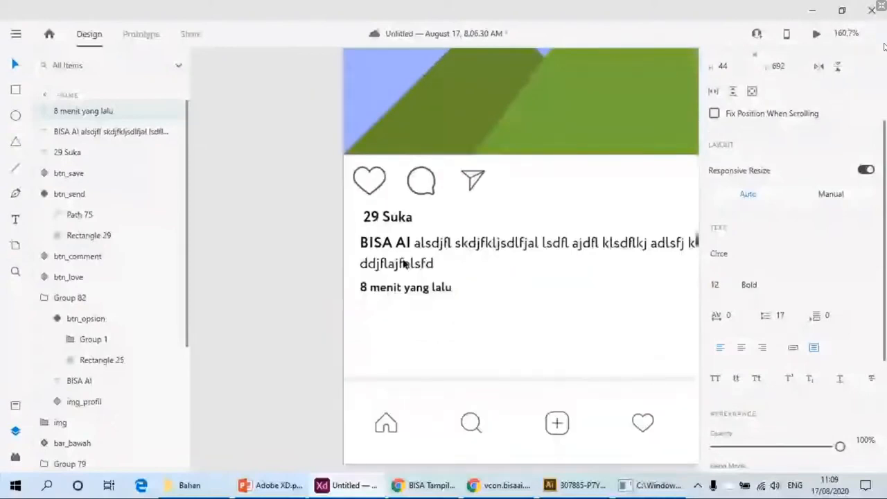
pyautogui.scroll(-3, 404, 264)
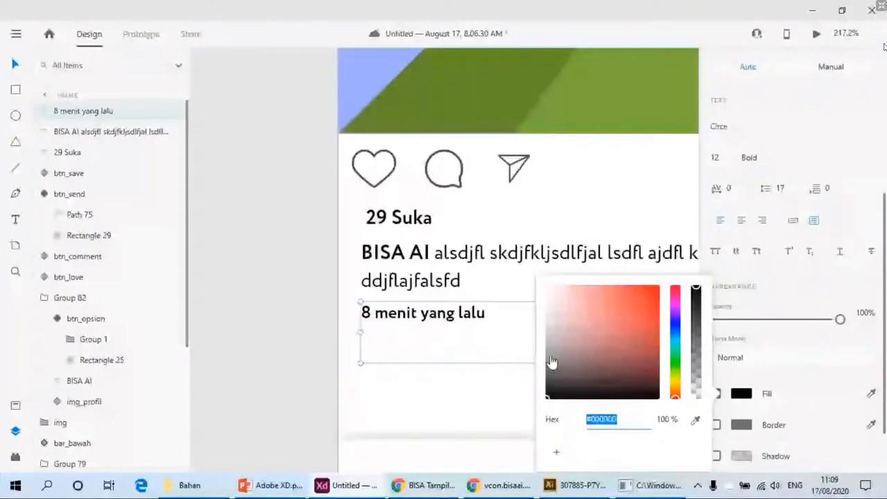
pyautogui.moveTo(552, 362); pyautogui.dragTo(546, 363)
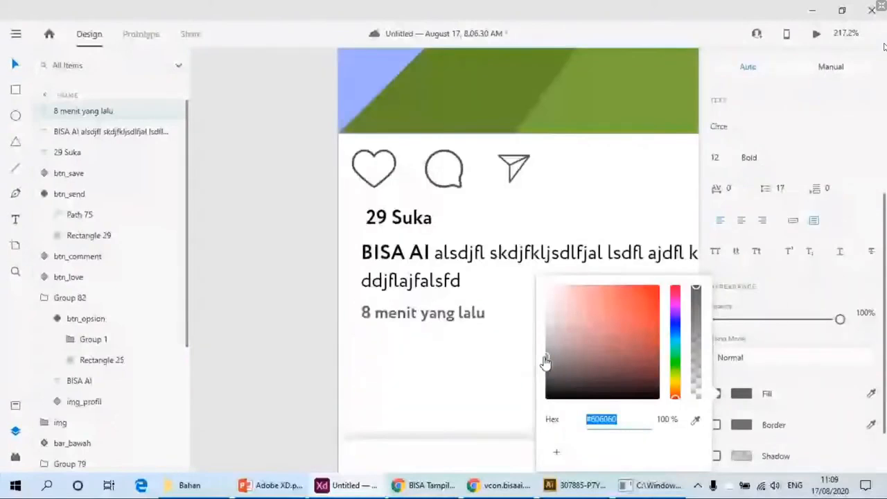
pyautogui.click(378, 335)
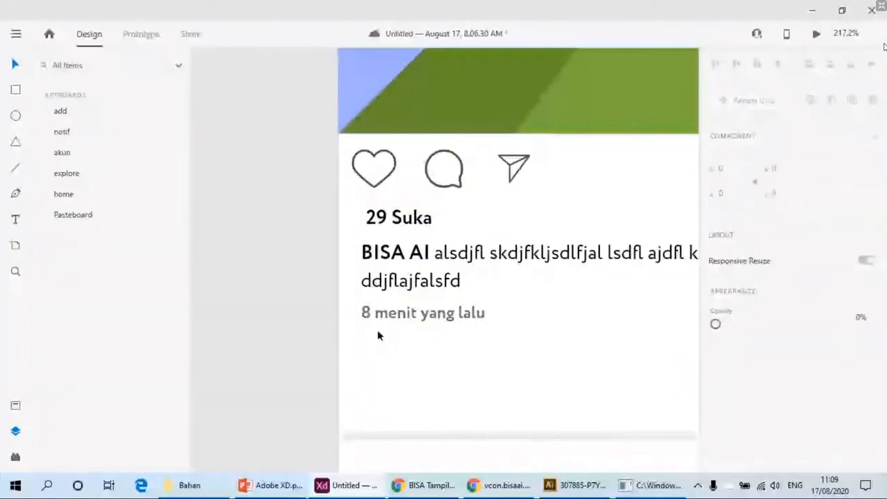
# Step: Convert the "8 menit yang lalu" text box to point text so its frame fits the words
pyautogui.click(438, 321)
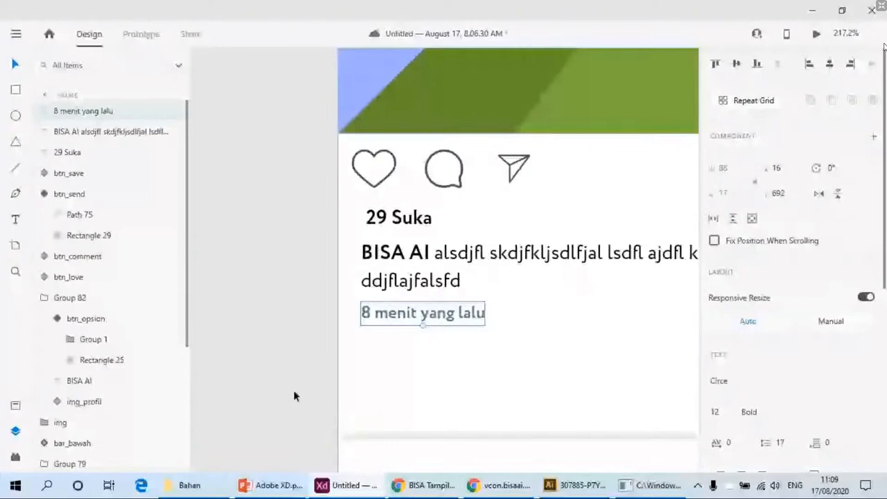
pyautogui.scroll(-5, 294, 390)
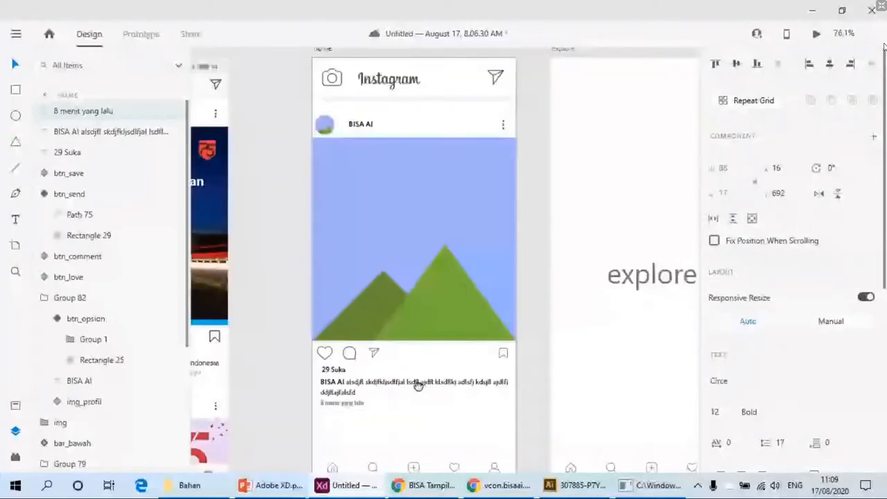
pyautogui.click(443, 416)
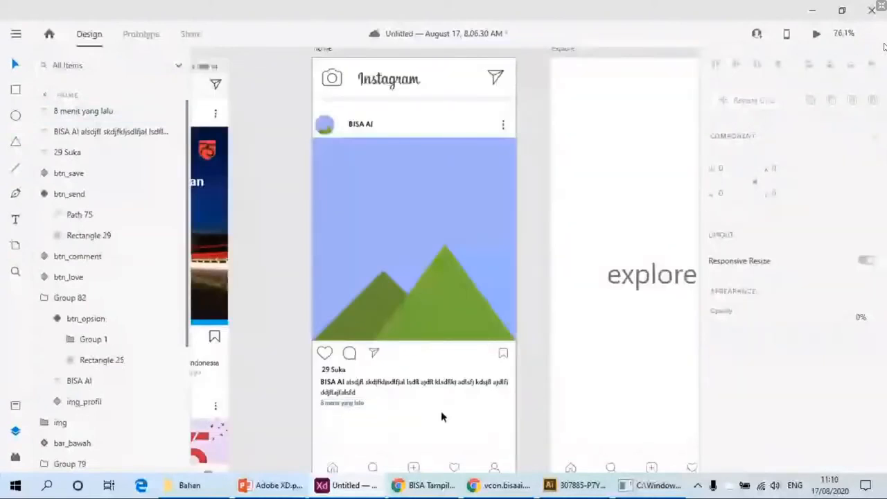
# Step: Group all post elements from the profile header down to the "8 menit yang lalu" line and name the group "post"
pyautogui.moveTo(442, 417); pyautogui.dragTo(318, 123)
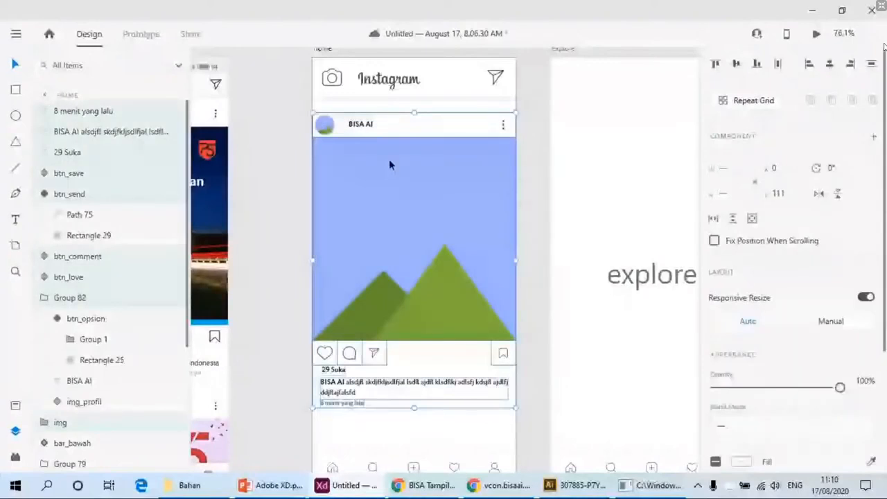
pyautogui.hotkey('ctrl', 'g')
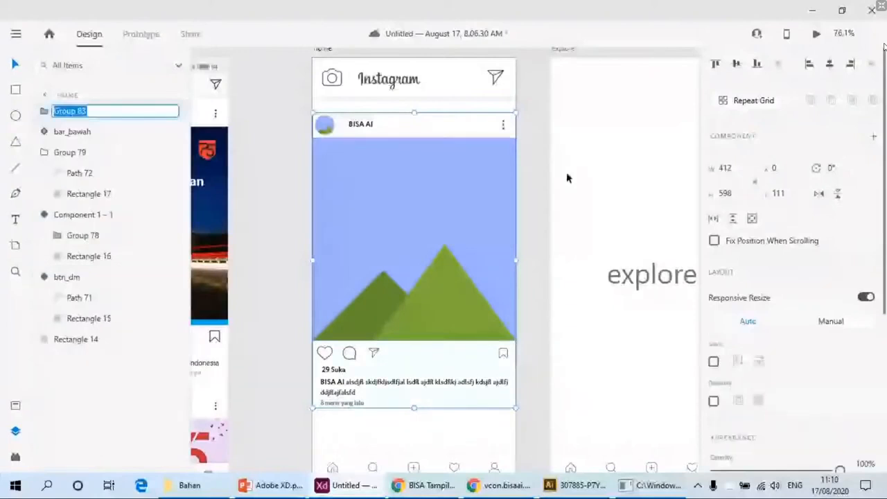
pyautogui.write('post')
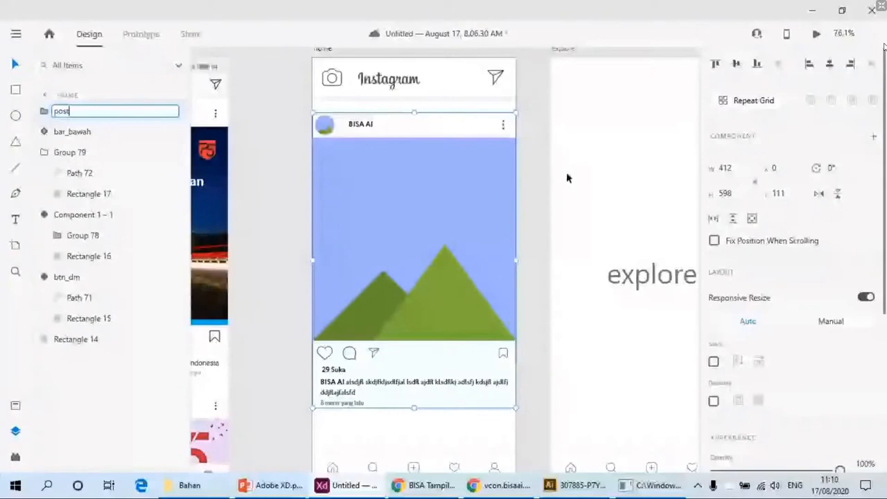
pyautogui.press('Return')
# Step: Turn the post group into a component and move it up under the Instagram header at X 0, Y 80
pyautogui.hotkey('ctrl', 'k')
pyautogui.moveTo(410, 194); pyautogui.dragTo(406, 154)
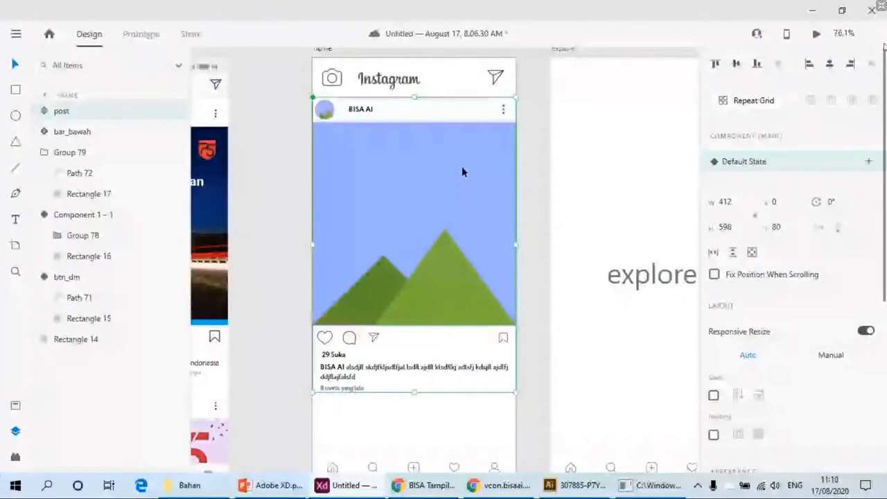
# Step: Send the post component behind all other layers on the home artboard
pyautogui.scroll(5, 462, 166)
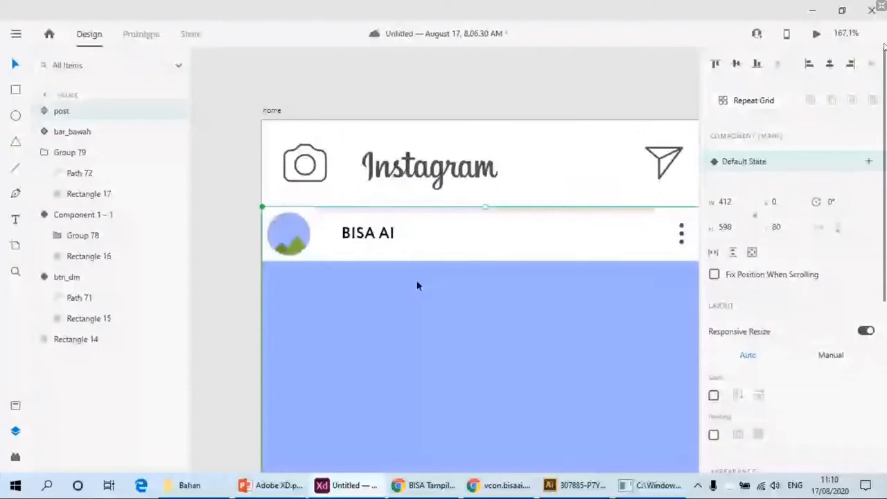
pyautogui.hotkey('ctrl', 'shift', '[')
pyautogui.hotkey('ctrl', '[')
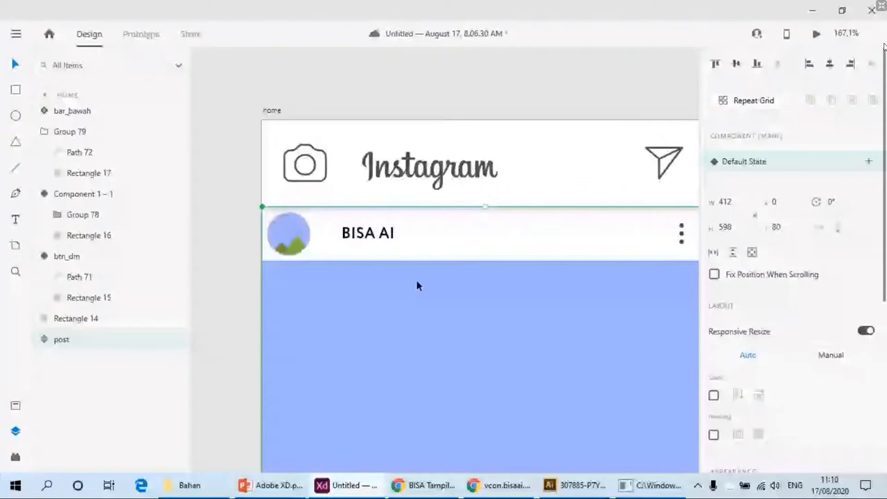
# Step: Turn the post into a Repeat Grid and extend it downward past the home artboard to a height of about 2481
pyautogui.scroll(-5, 417, 286)
pyautogui.moveTo(480, 287); pyautogui.dragTo(470, 246)
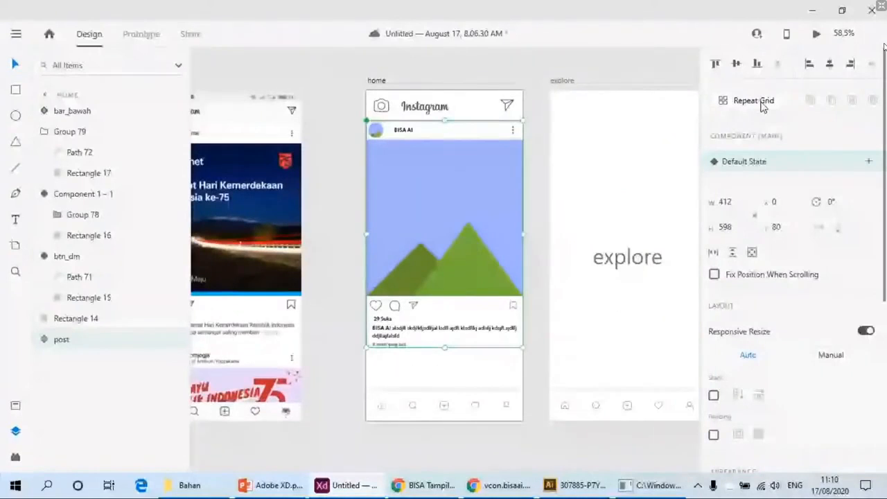
pyautogui.scroll(-2, 459, 217)
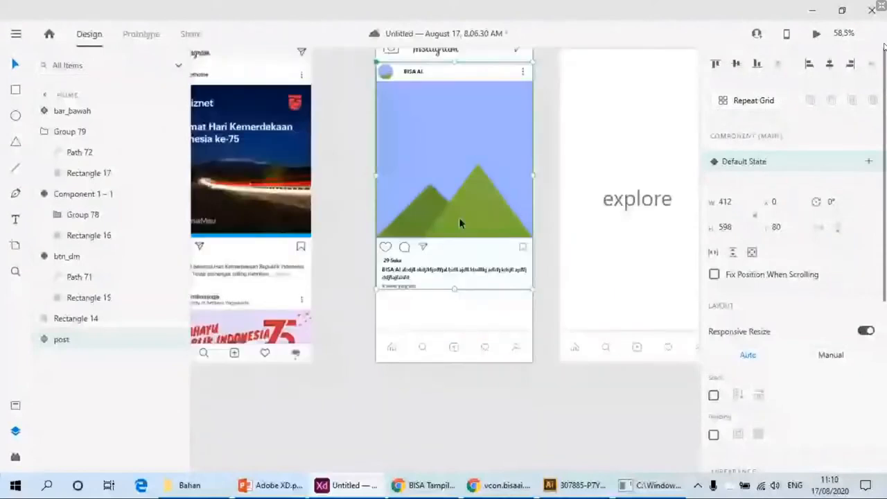
pyautogui.scroll(-5, 469, 220)
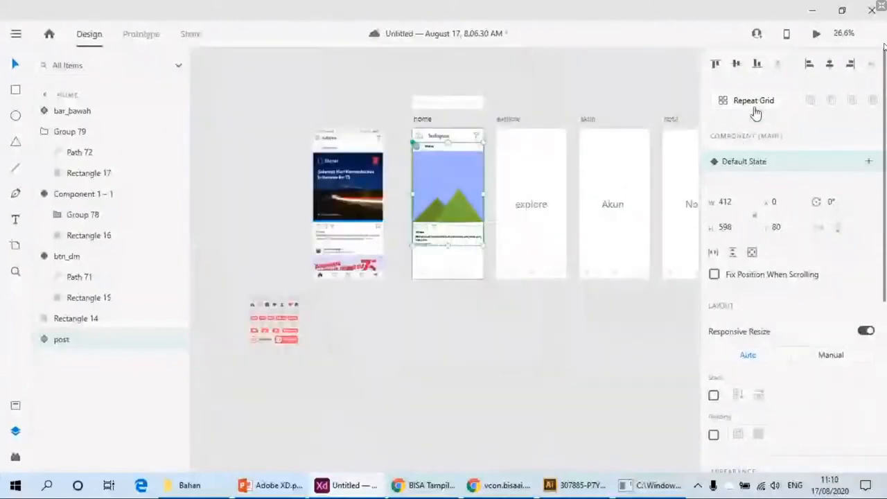
pyautogui.click(755, 109)
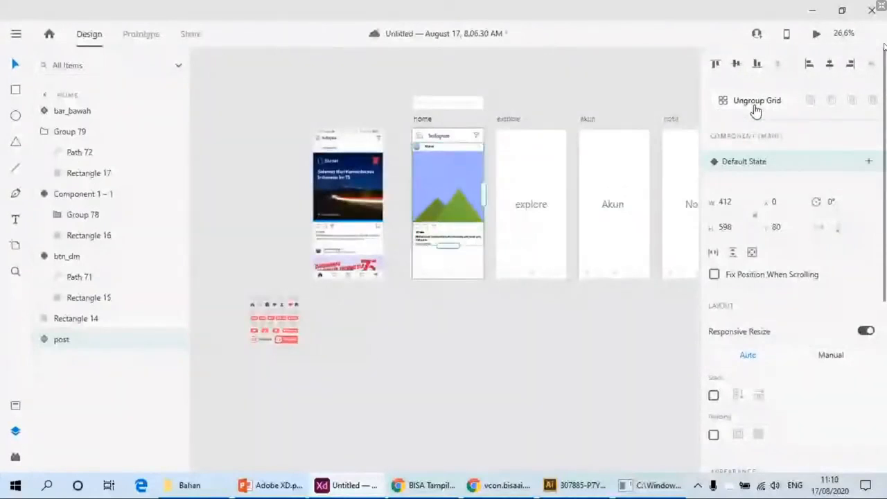
pyautogui.moveTo(450, 245); pyautogui.dragTo(466, 351)
pyautogui.scroll(3, 491, 243)
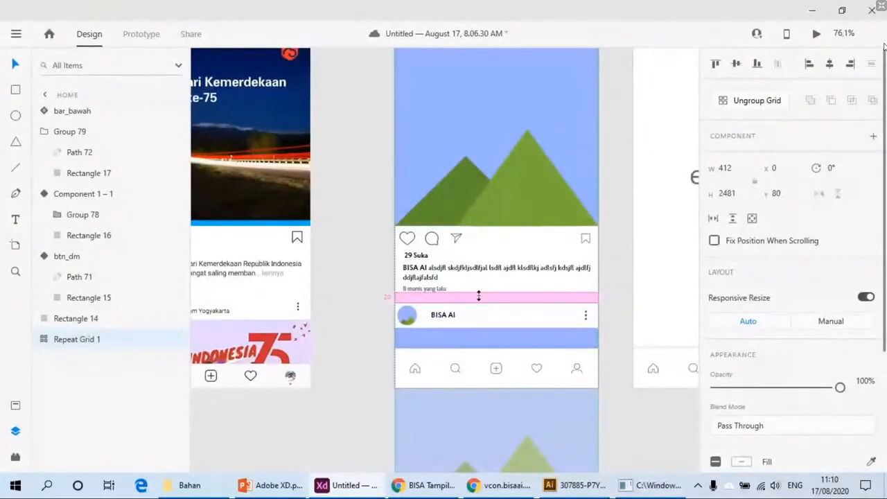
pyautogui.moveTo(478, 296); pyautogui.dragTo(435, 298)
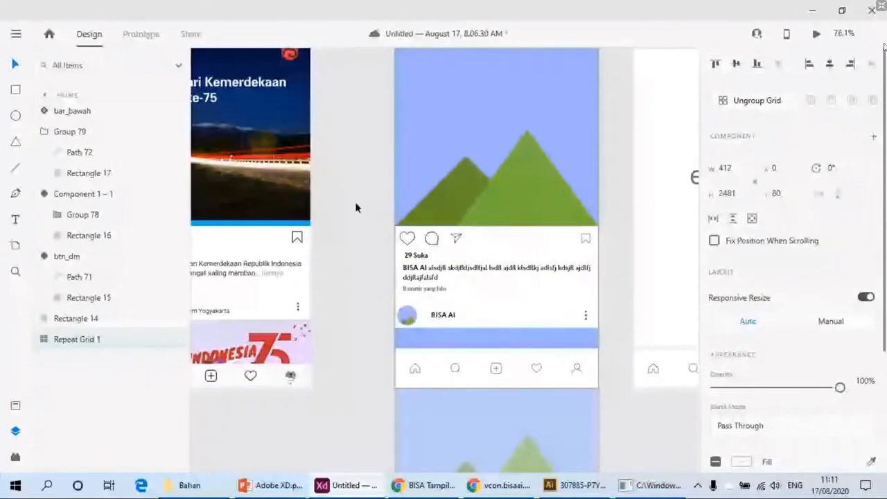
pyautogui.moveTo(440, 294)
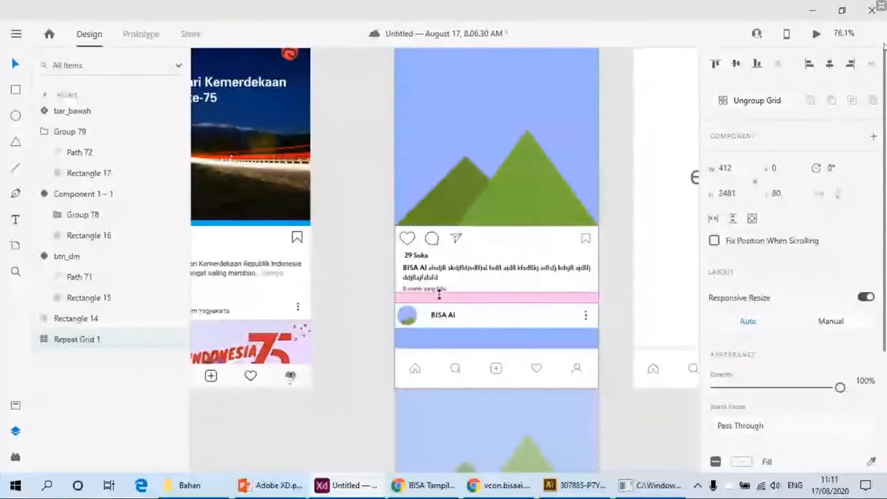
pyautogui.click(383, 248)
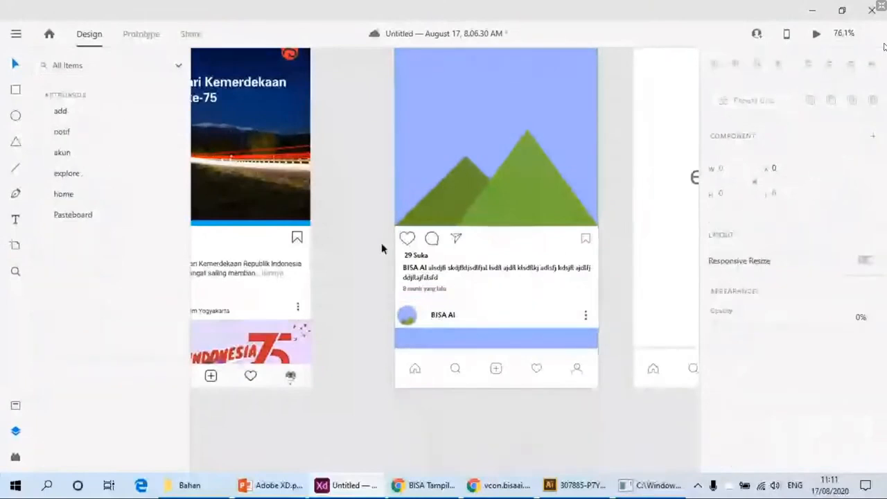
# Step: Extend the home artboard downward to a height of about 2565 so it covers all the repeated posts
pyautogui.click(485, 219)
pyautogui.scroll(-3, 508, 252)
pyautogui.hotkey('ctrl', '-')
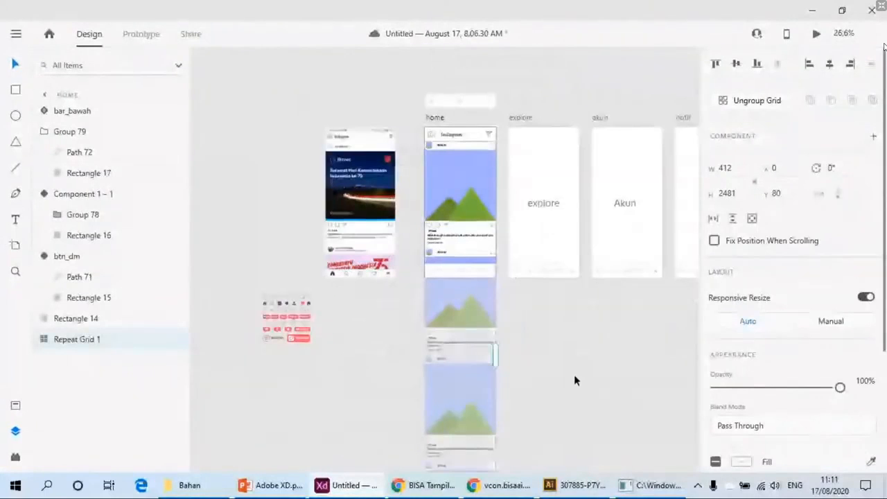
pyautogui.moveTo(472, 315); pyautogui.dragTo(414, 329)
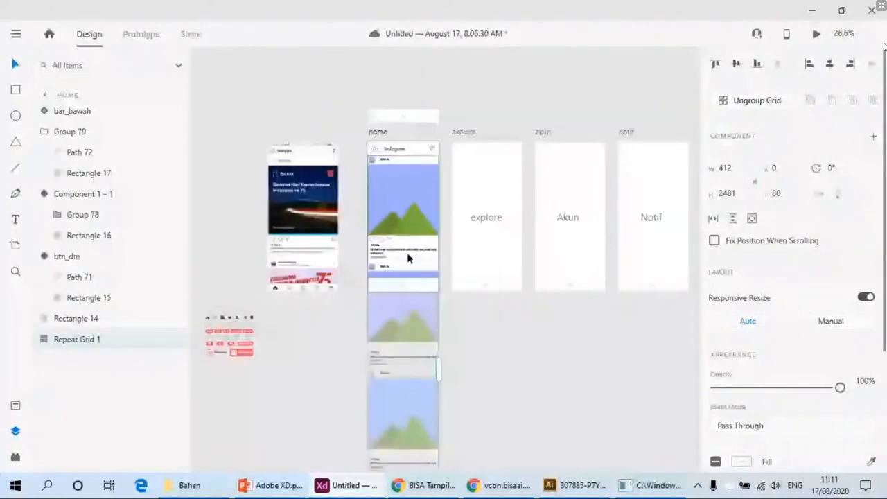
pyautogui.press('Escape')
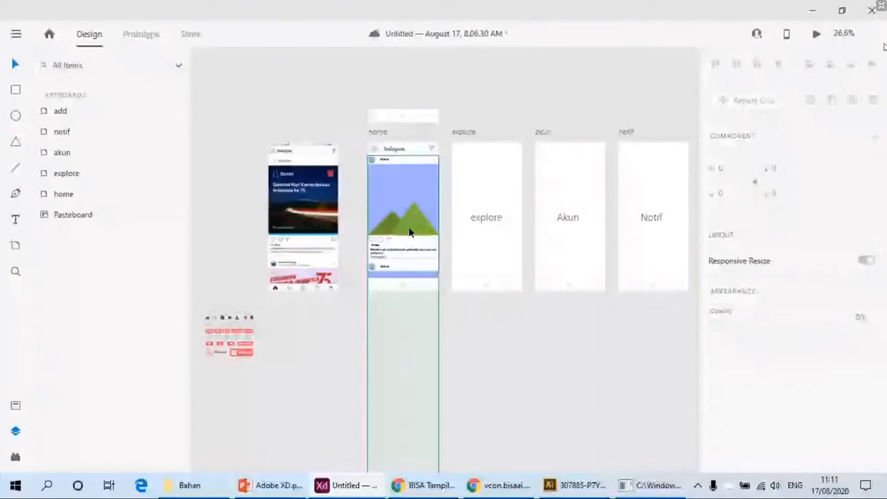
pyautogui.click(409, 232)
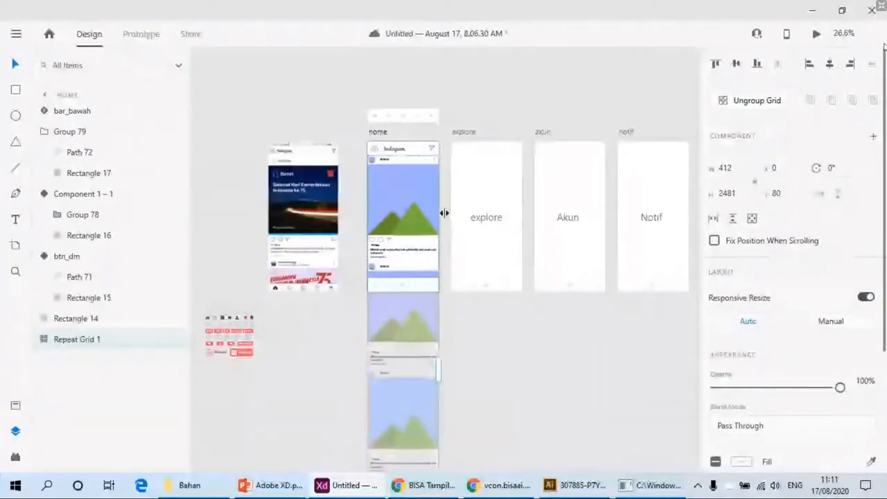
pyautogui.click(380, 131)
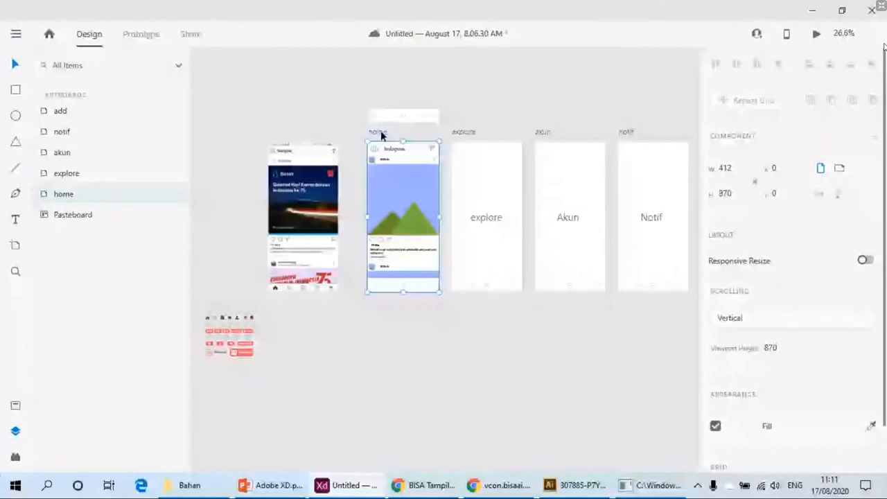
pyautogui.moveTo(403, 292); pyautogui.dragTo(460, 291)
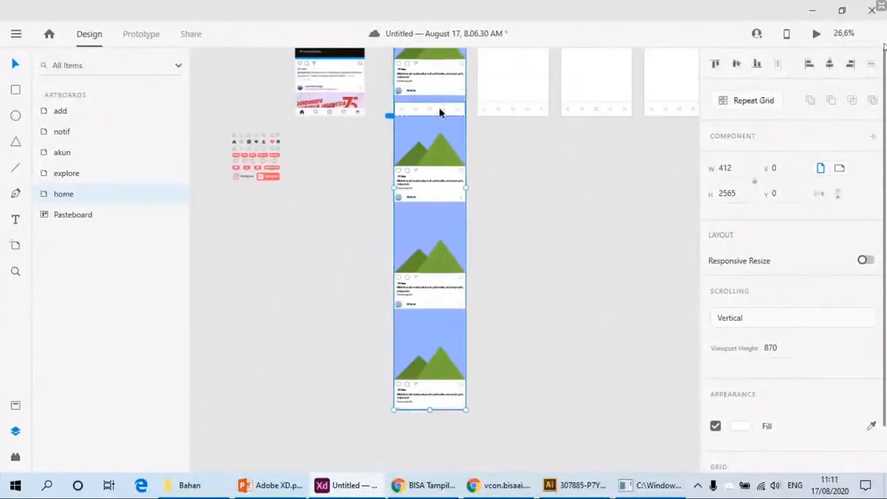
# Step: Fix the bar_bawah navigation bar's position when scrolling and check it by scrolling through the home screen preview
pyautogui.click(441, 113)
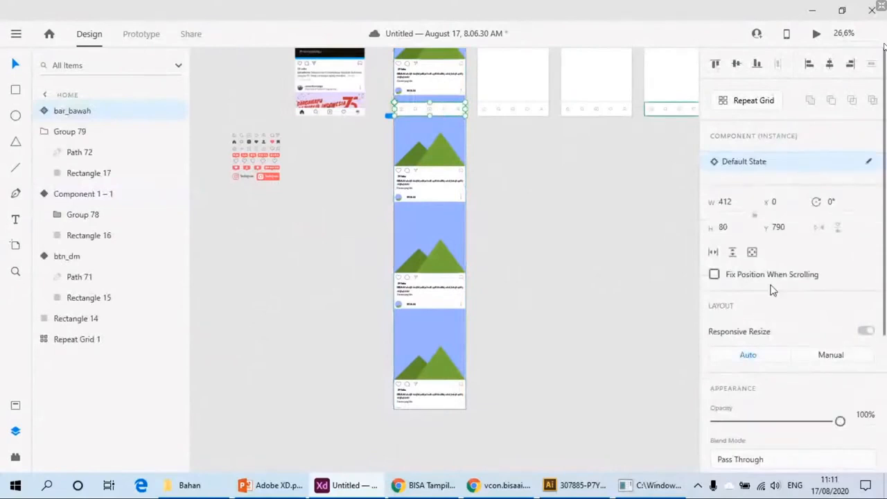
pyautogui.click(714, 274)
pyautogui.click(817, 34)
pyautogui.scroll(-3, 366, 230)
pyautogui.scroll(-5, 345, 233)
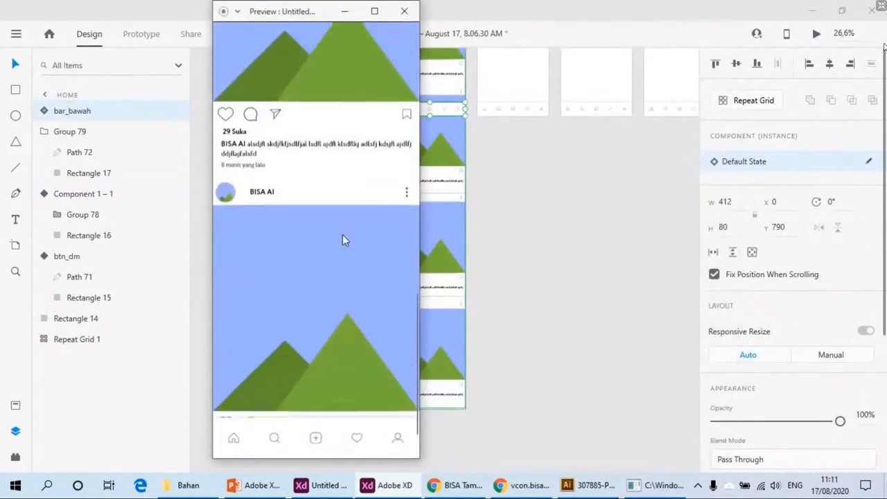
pyautogui.hotkey('alt', 'F4')
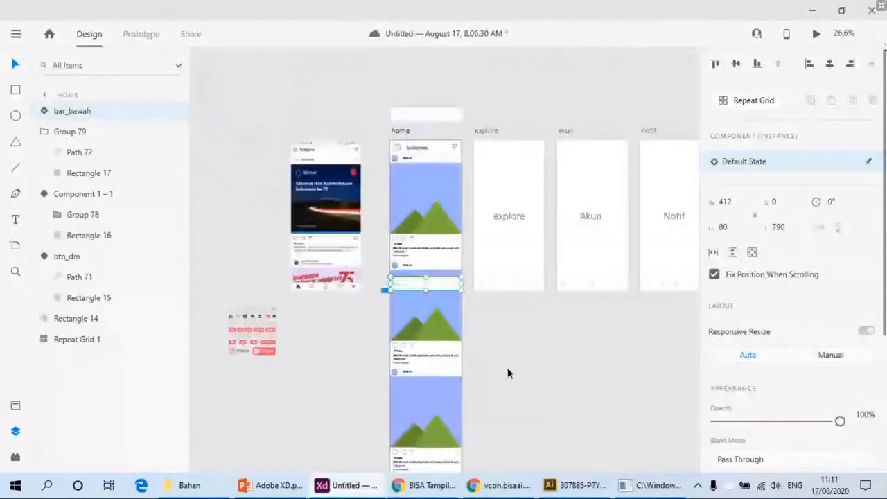
# Step: Group the header's camera icon, Instagram logo and send icon as "atas" and fix the group's position when scrolling
pyautogui.click(416, 154)
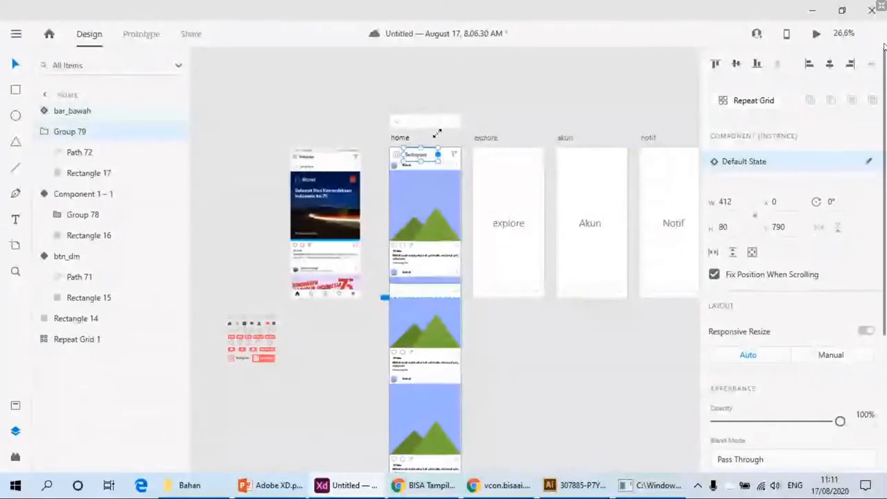
pyautogui.scroll(5, 437, 133)
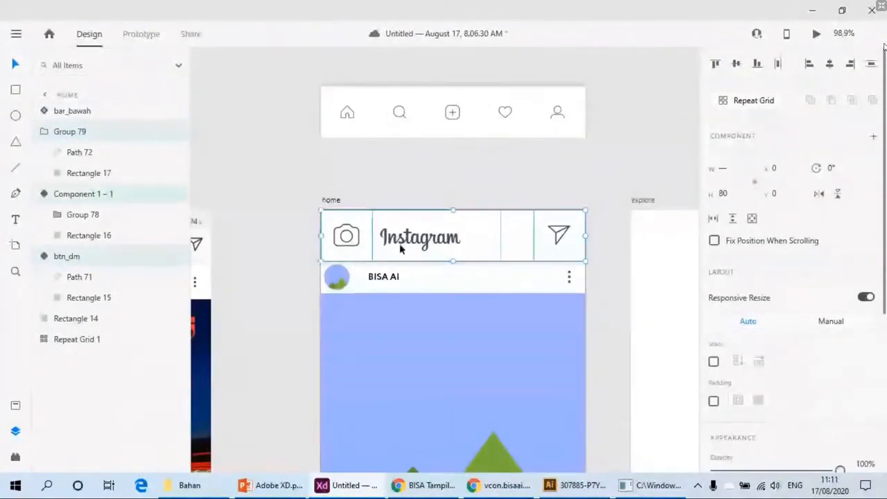
pyautogui.hotkey('ctrl', 'g')
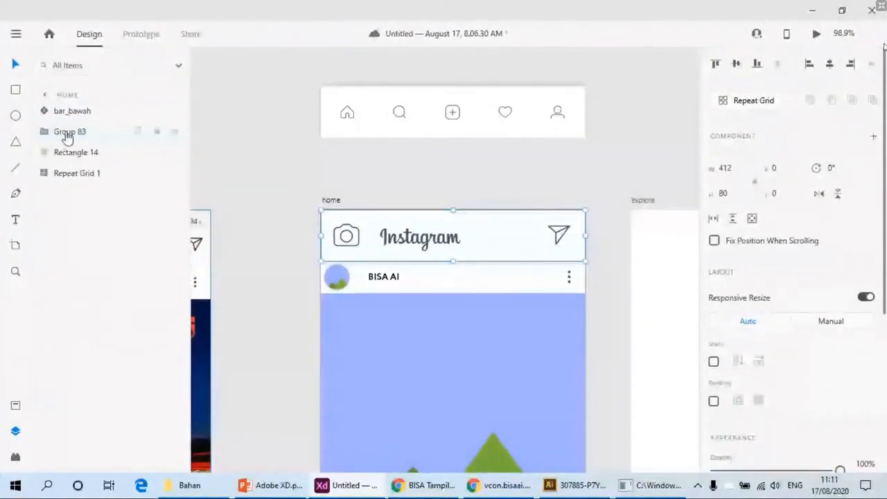
pyautogui.doubleClick(66, 131)
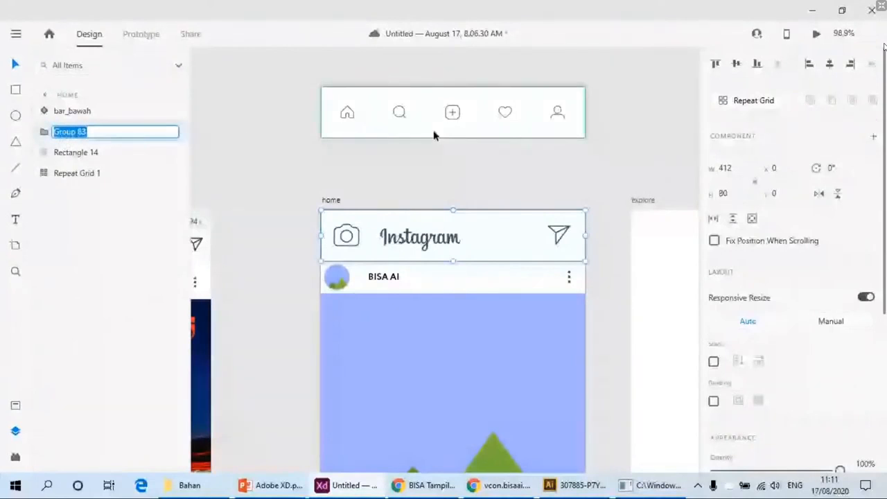
pyautogui.write('atas')
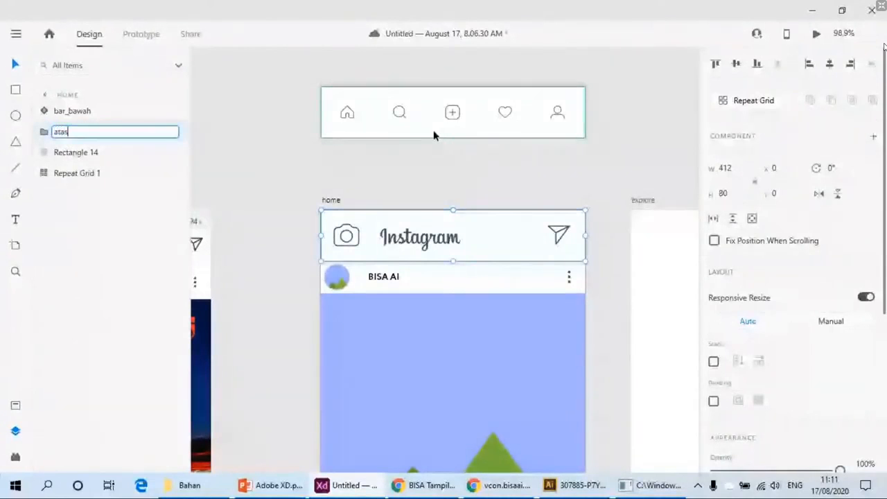
pyautogui.press('Return')
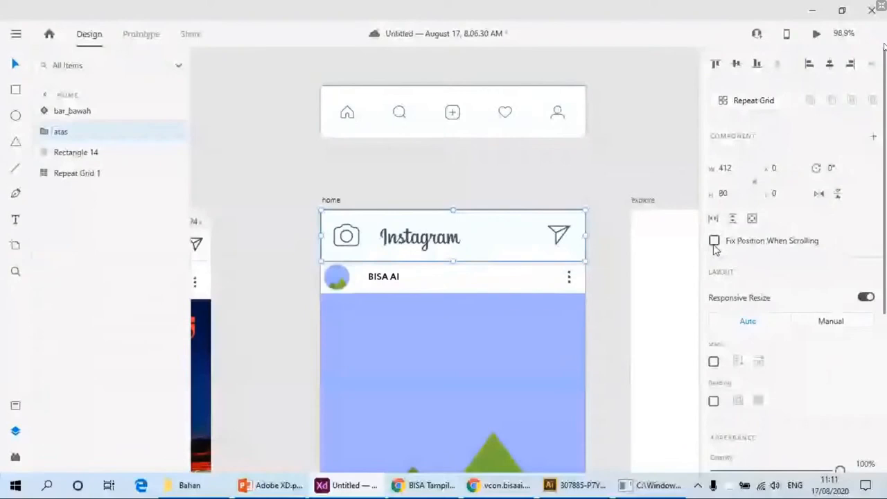
pyautogui.click(714, 242)
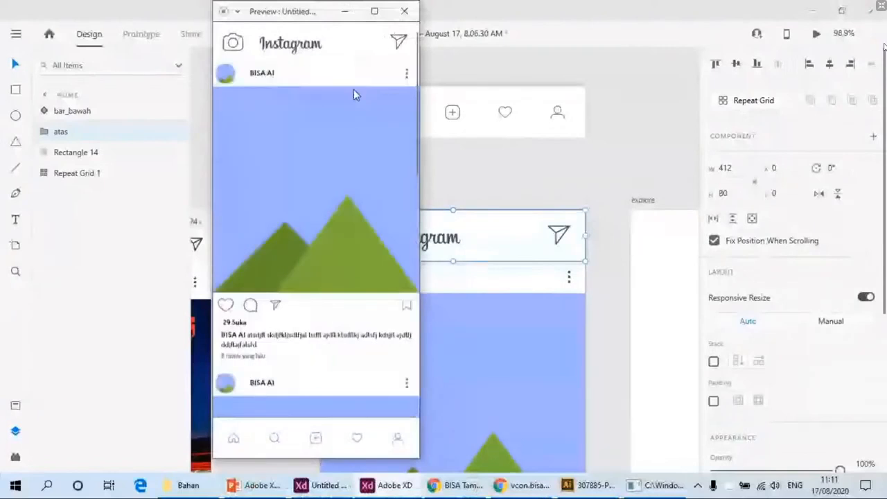
pyautogui.click(405, 11)
# Step: Draw a 412 by 80 rectangle over the whole header area inside the atas group at X 0, Y 0
pyautogui.click(44, 131)
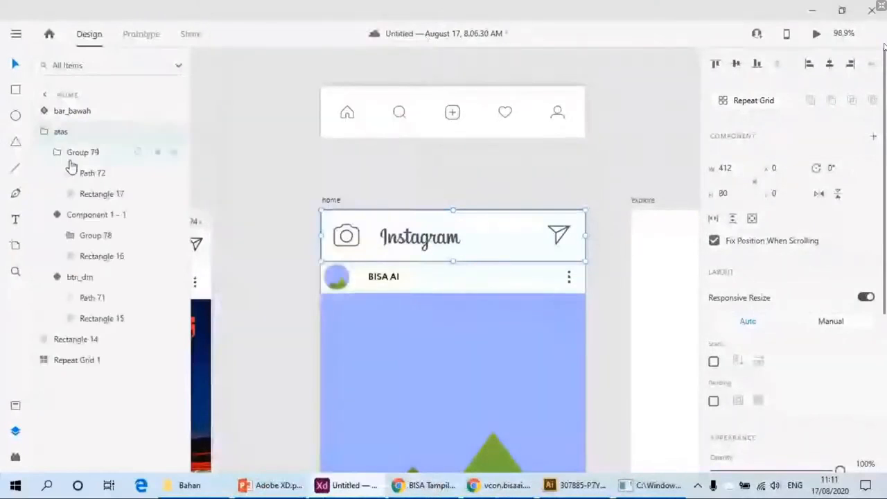
pyautogui.click(59, 154)
pyautogui.click(65, 173)
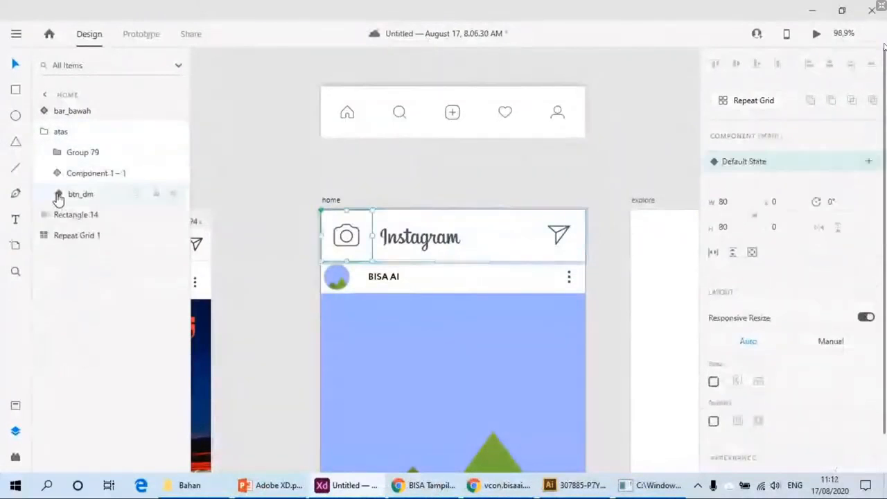
pyautogui.click(62, 194)
pyautogui.click(80, 157)
pyautogui.click(16, 90)
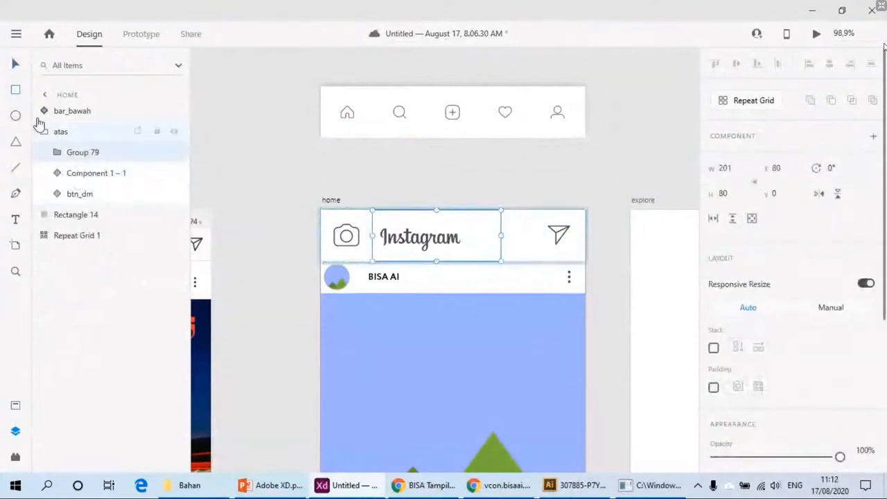
pyautogui.moveTo(323, 211)
pyautogui.mouseDown()
pyautogui.moveTo(538, 259)
pyautogui.moveTo(586, 261)
pyautogui.mouseUp()
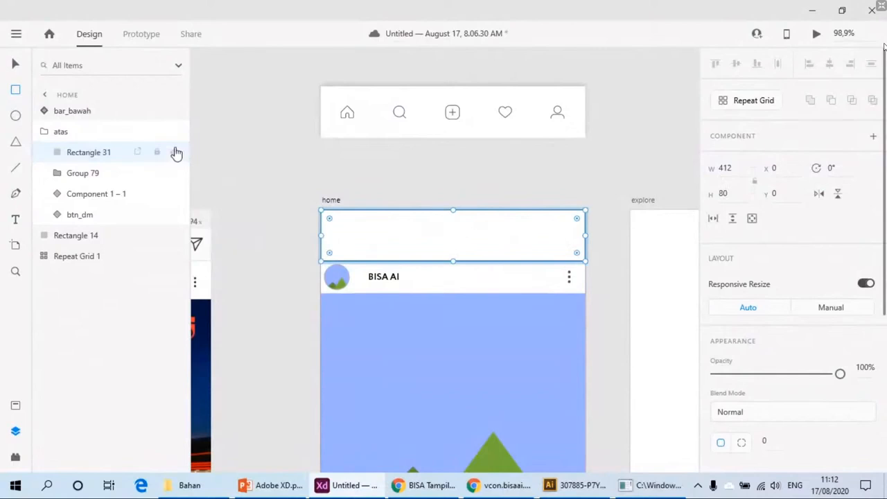
# Step: Send the header rectangle behind the other items in the atas group and remove its border
pyautogui.hotkey('ctrl', '[')
pyautogui.hotkey('ctrl', '[')
pyautogui.hotkey('ctrl', '[')
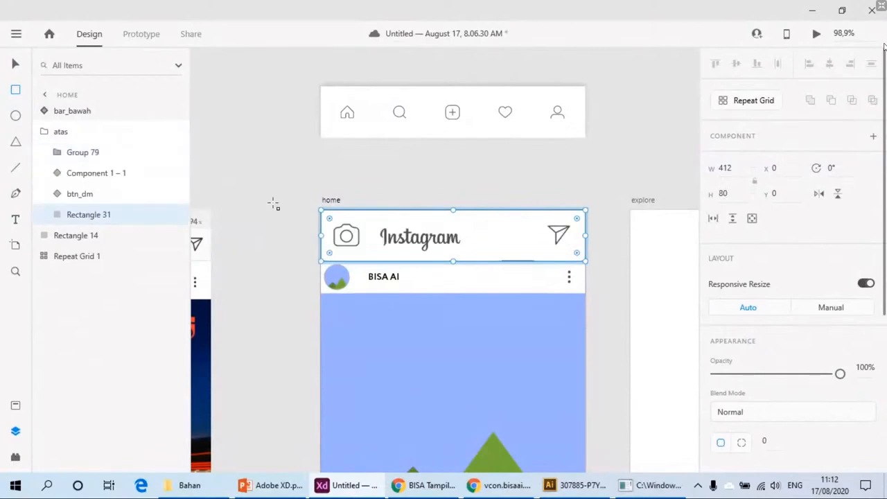
pyautogui.scroll(-3, 721, 333)
pyautogui.click(717, 318)
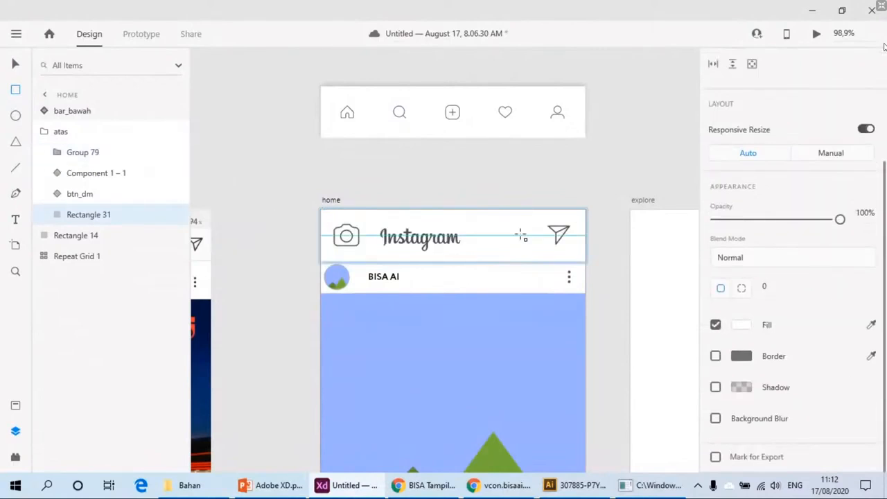
pyautogui.click(559, 195)
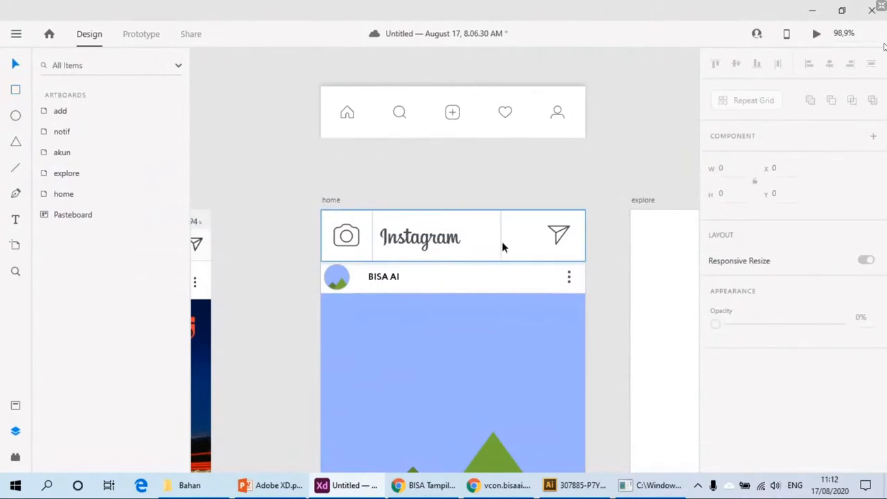
# Step: Preview the home screen and scroll through the posts to check the fixed header and its white background
pyautogui.click(502, 248)
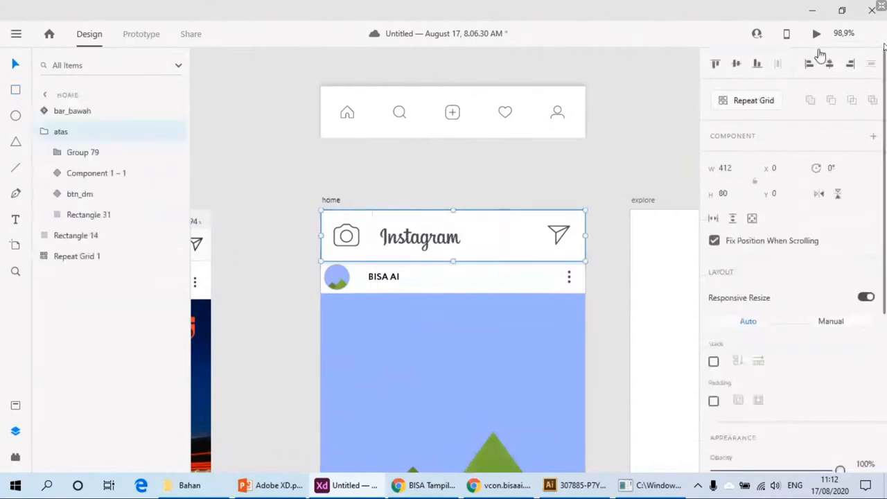
pyautogui.click(817, 33)
pyautogui.scroll(-5, 353, 140)
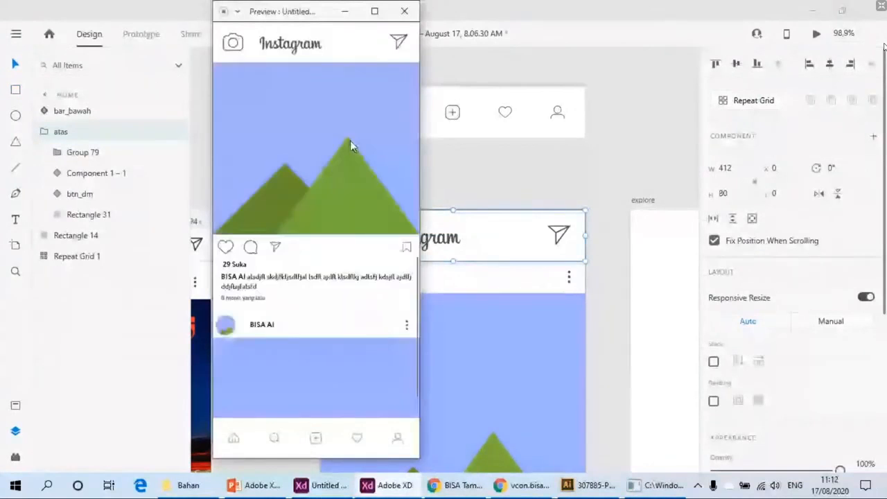
# Step: Scroll further through the posts in the preview and close the preview window
pyautogui.scroll(1, 350, 146)
pyautogui.scroll(-5, 350, 145)
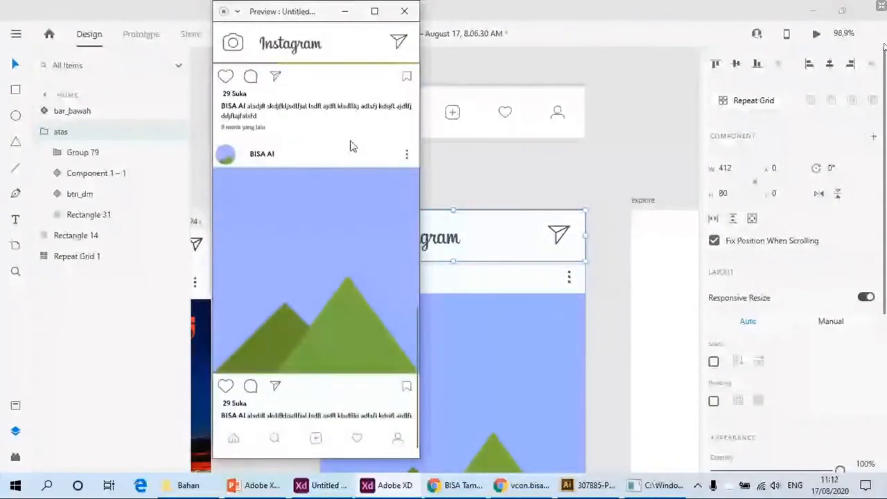
pyautogui.hotkey('alt', 'F4')
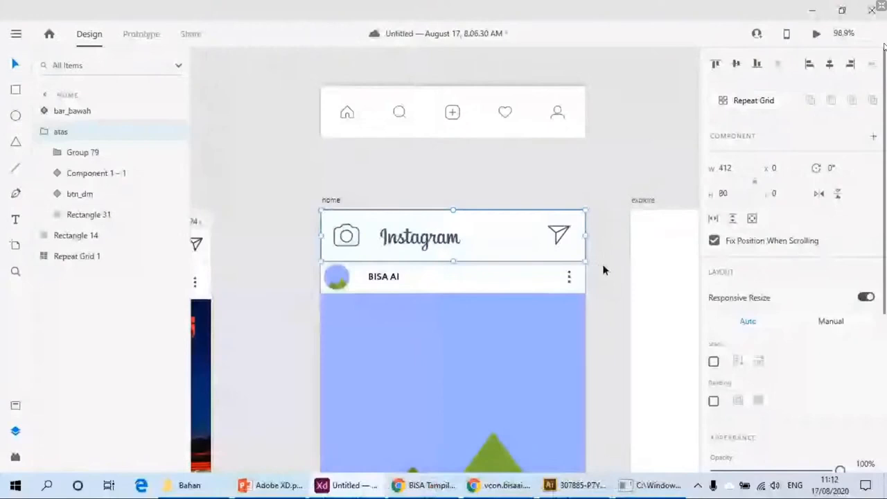
# Step: Shorten the home artboard from its lower edge to the height of the neighbouring explore artboard
pyautogui.scroll(-8, 480, 262)
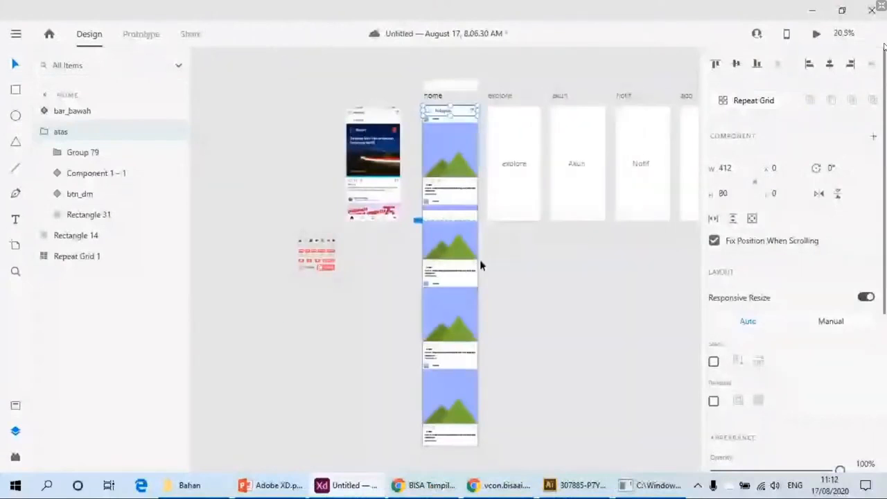
pyautogui.click(481, 262)
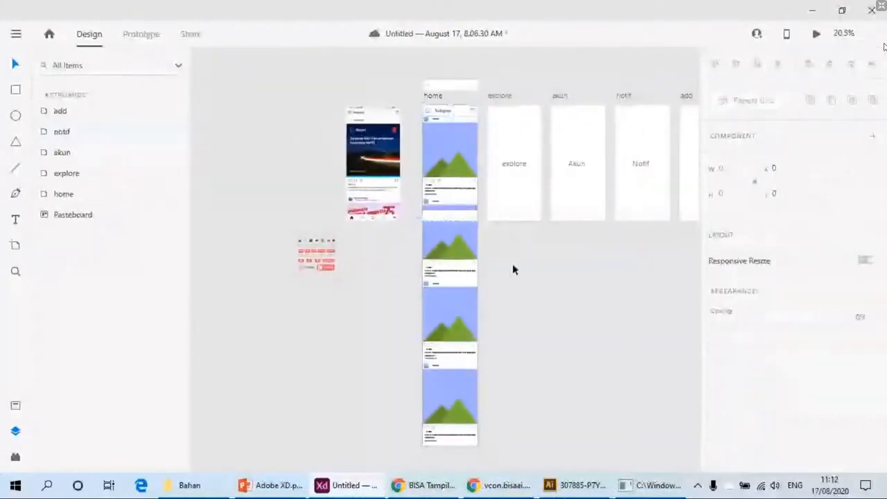
pyautogui.scroll(-2, 449, 163)
pyautogui.click(491, 278)
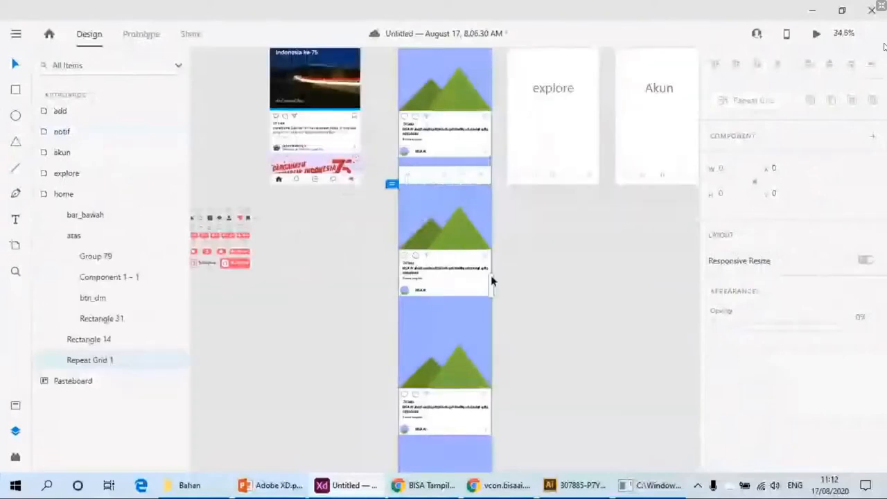
pyautogui.scroll(2, 445, 363)
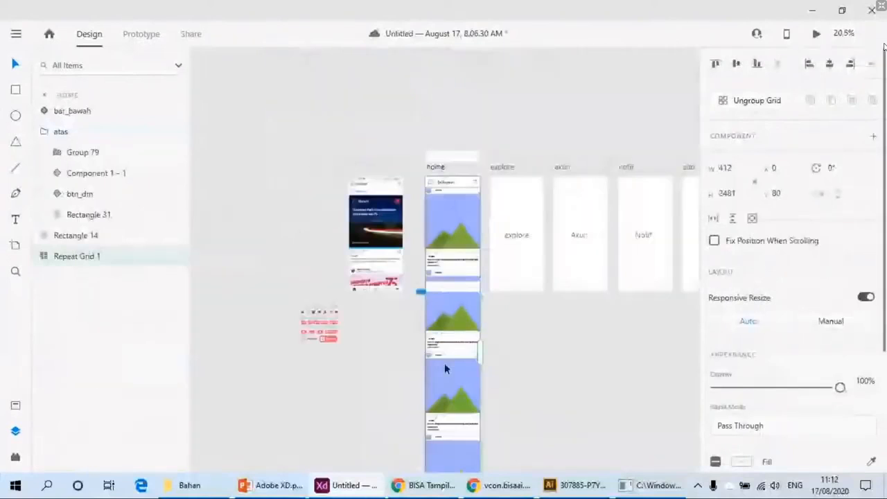
pyautogui.click(436, 173)
pyautogui.scroll(-2, 490, 357)
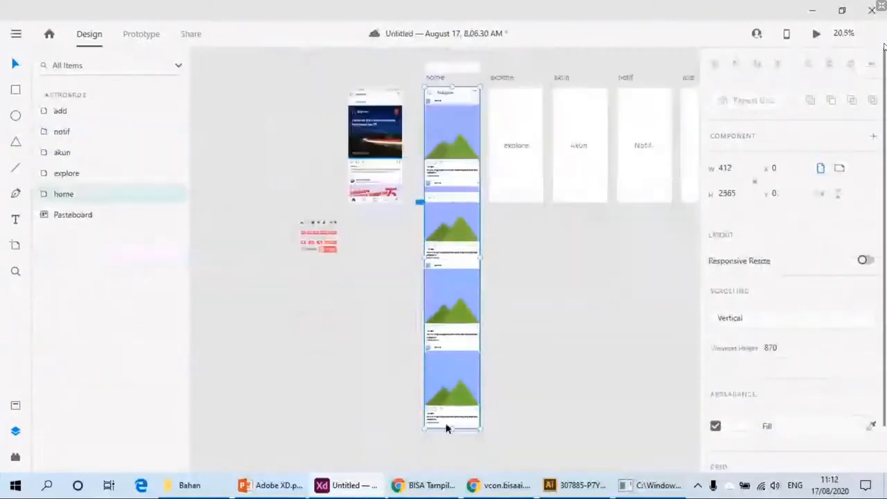
pyautogui.moveTo(451, 427); pyautogui.dragTo(470, 202)
# Step: Turn the repeat grid of posts into a vertical scroll group between the header and bottom bar, and preview its scrolling
pyautogui.click(464, 160)
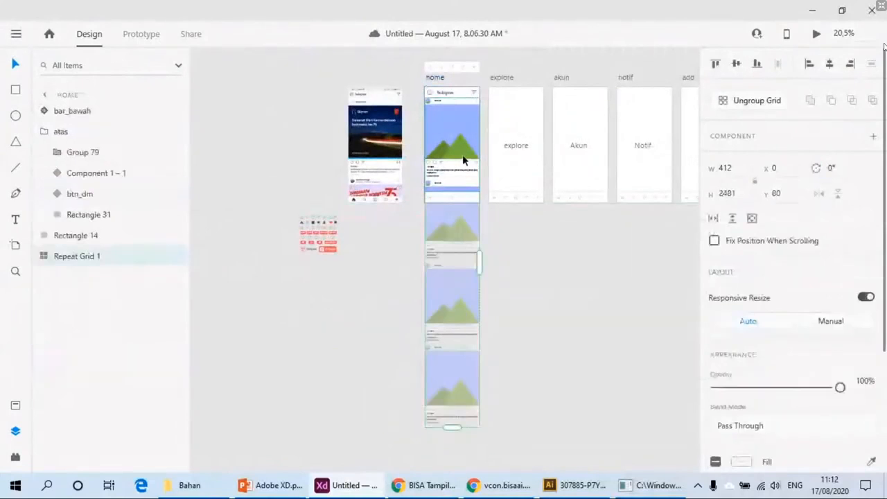
pyautogui.click(735, 220)
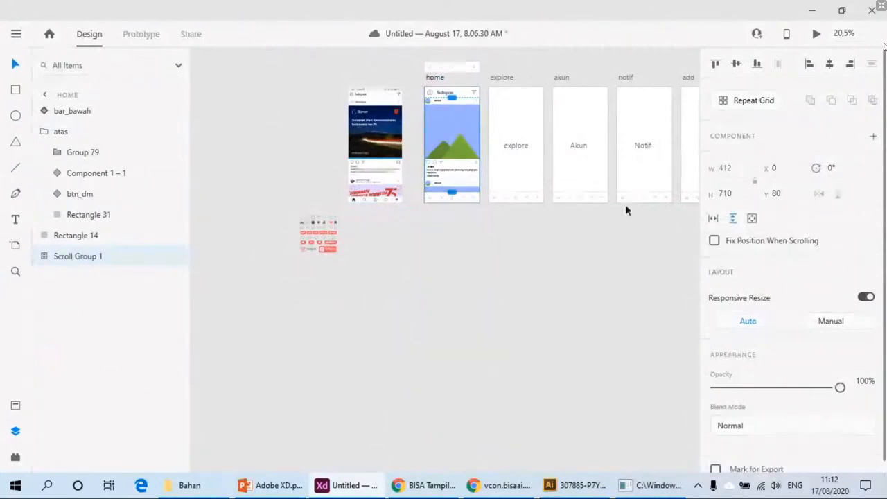
pyautogui.hotkey('ctrl', 'z')
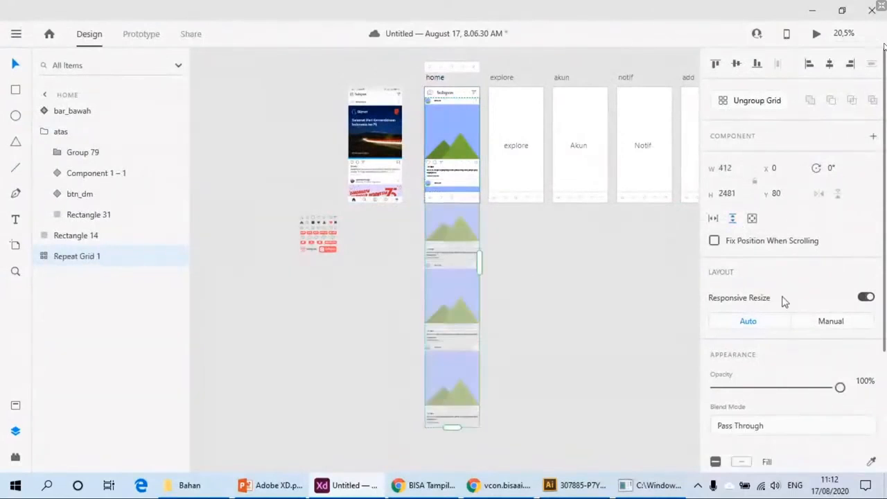
pyautogui.click(734, 221)
pyautogui.scroll(5, 491, 159)
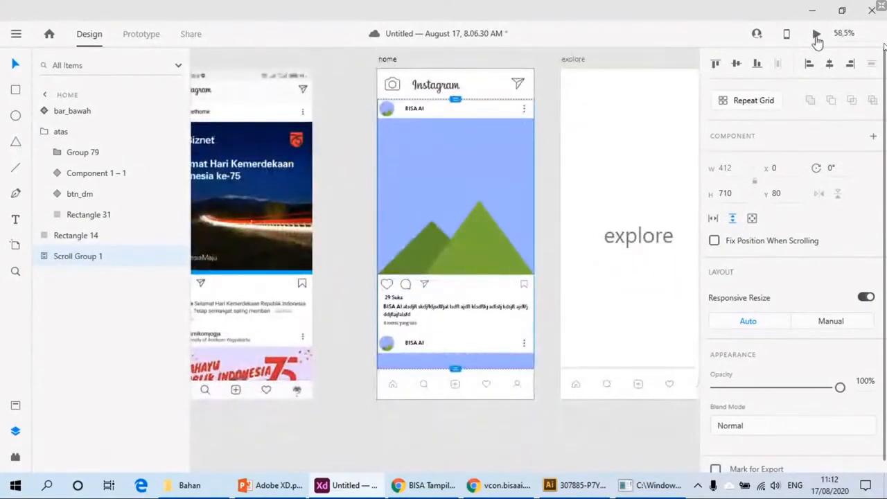
pyautogui.hotkey('ctrl', 'Return')
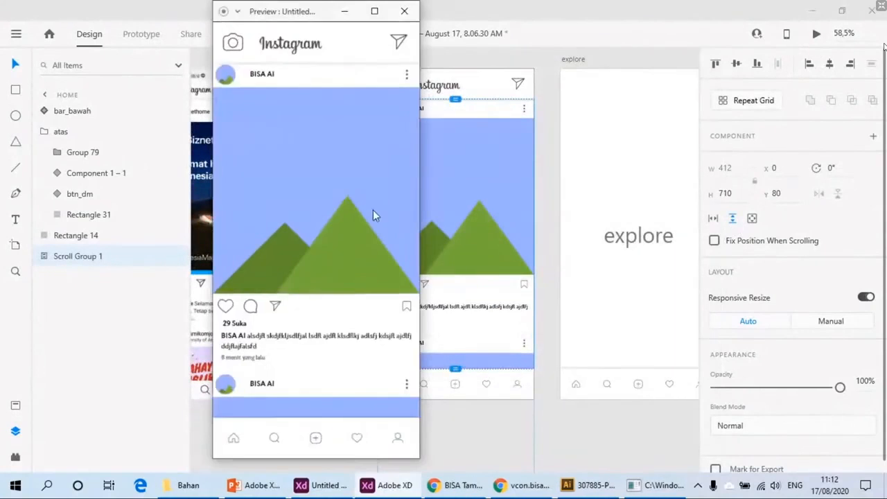
pyautogui.scroll(-5, 373, 211)
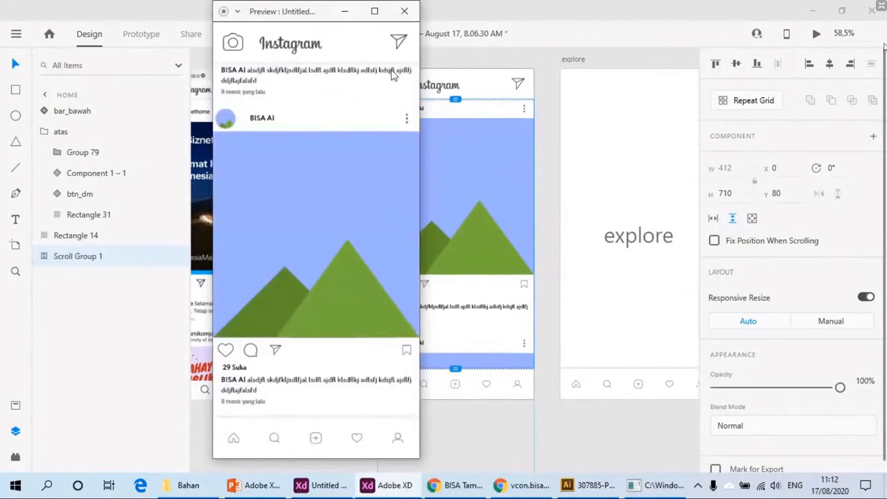
# Step: Turn off the fixed position when scrolling for the home screen's bottom bar
pyautogui.click(511, 83)
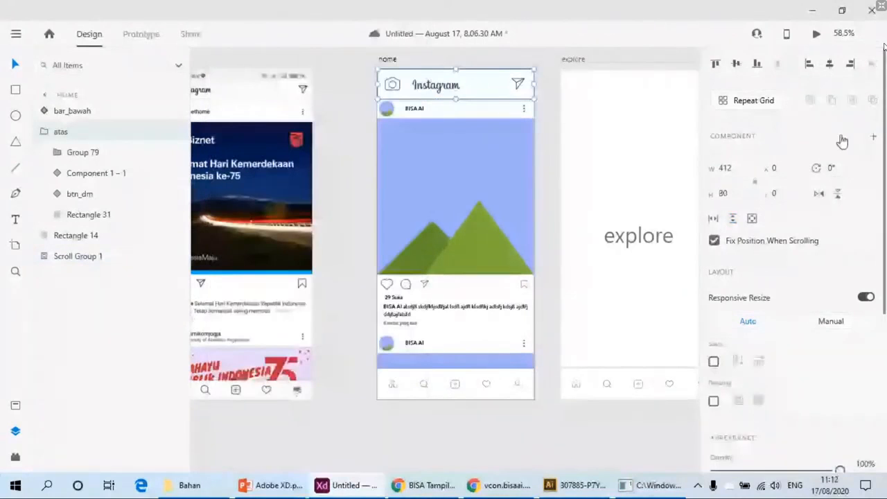
pyautogui.click(511, 373)
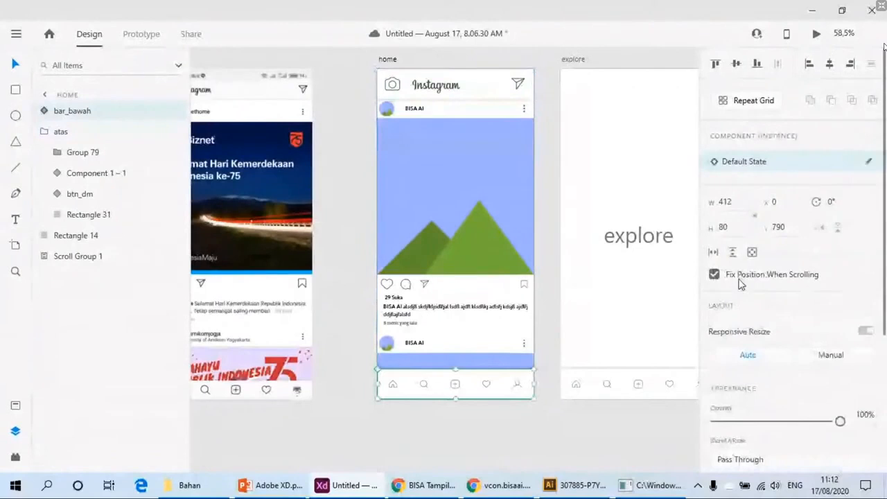
pyautogui.click(738, 283)
pyautogui.click(492, 208)
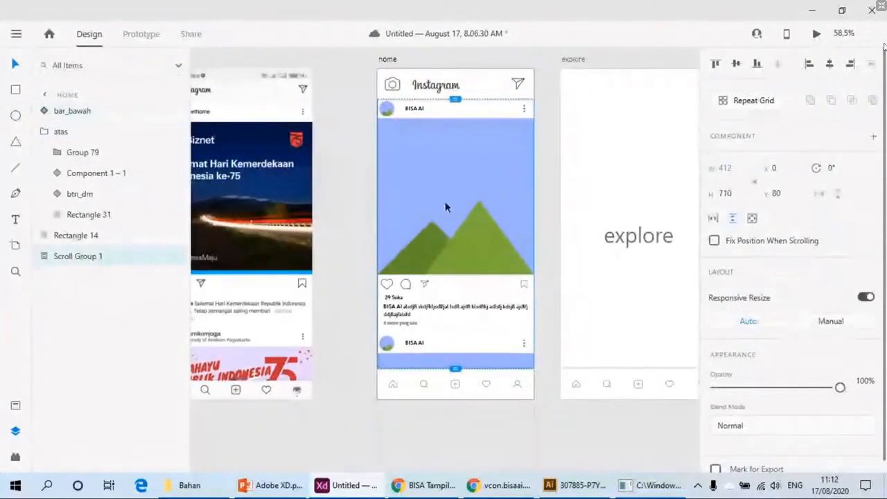
# Step: Preview the home screen, scroll the posts up and down, and enlarge the preview to full screen
pyautogui.hotkey('ctrl', 'Return')
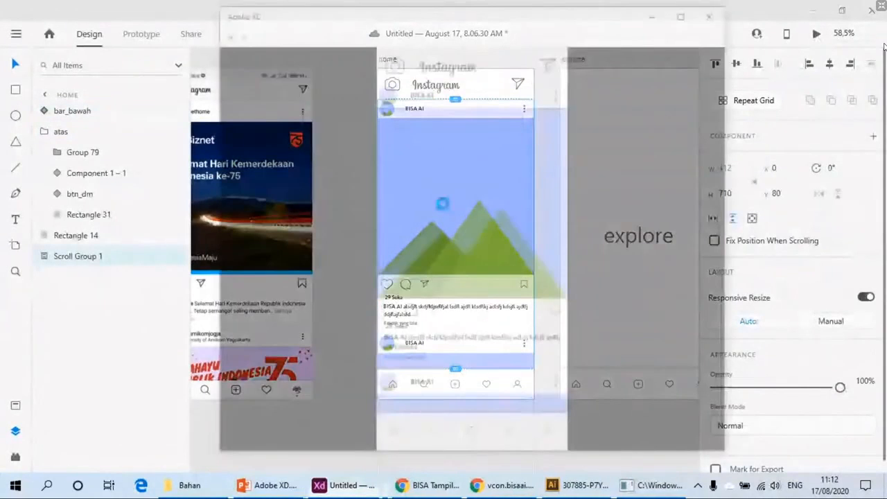
pyautogui.scroll(-3, 320, 178)
pyautogui.scroll(3, 311, 212)
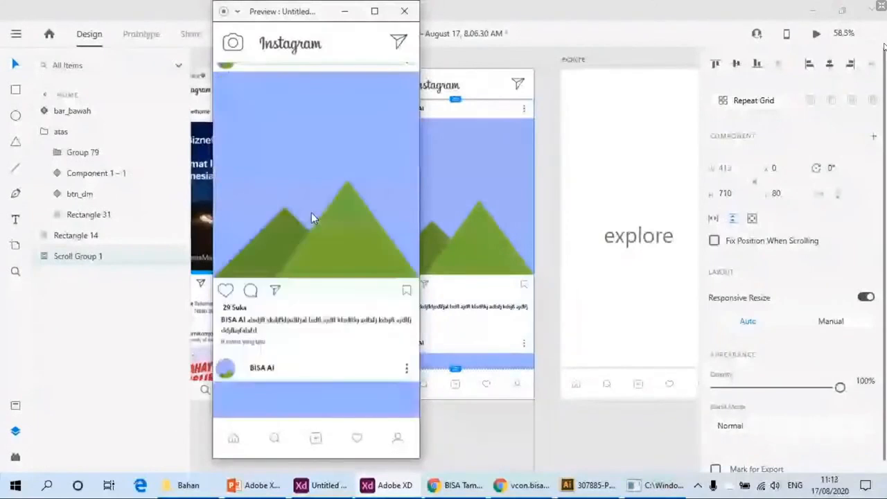
pyautogui.scroll(-3, 307, 210)
pyautogui.scroll(3, 307, 212)
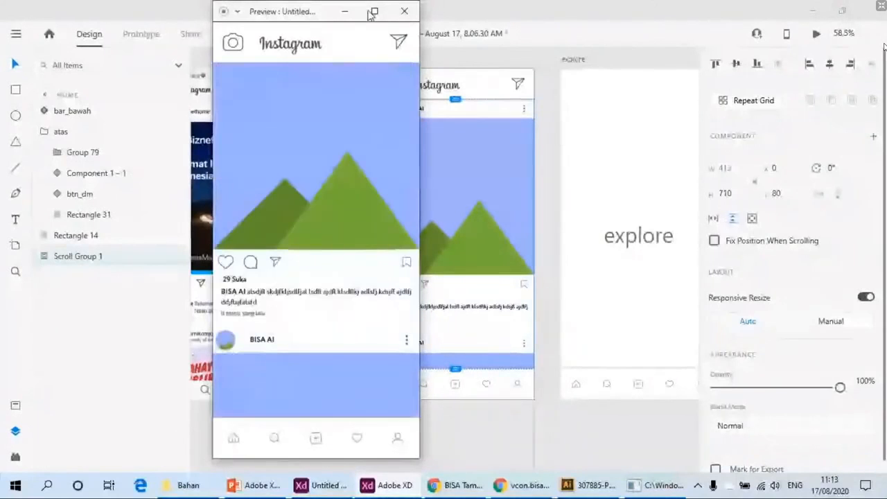
pyautogui.click(373, 12)
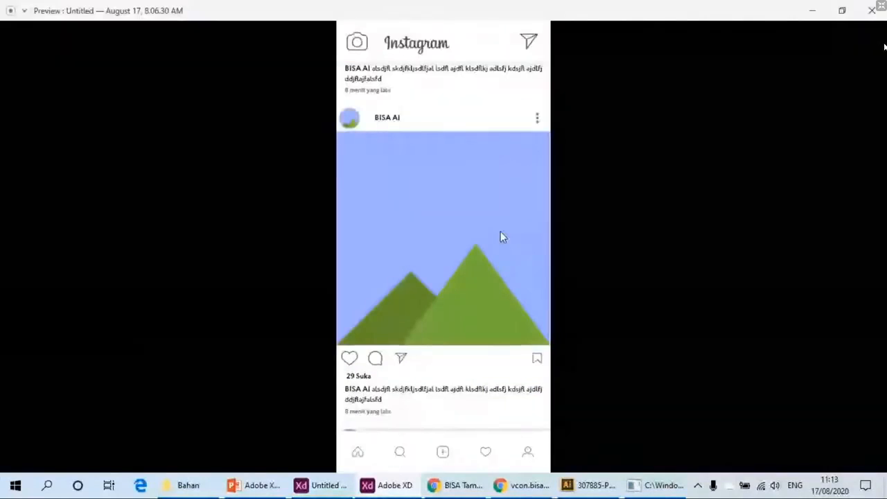
pyautogui.scroll(-1, 502, 237)
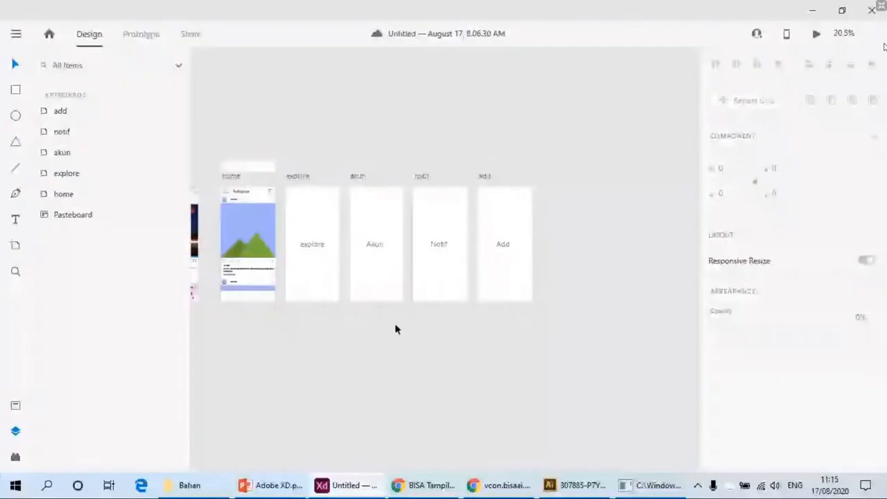
# Step: Try adding a Watch 38mm preset artboard after the add artboard, then undo it
pyautogui.click(16, 244)
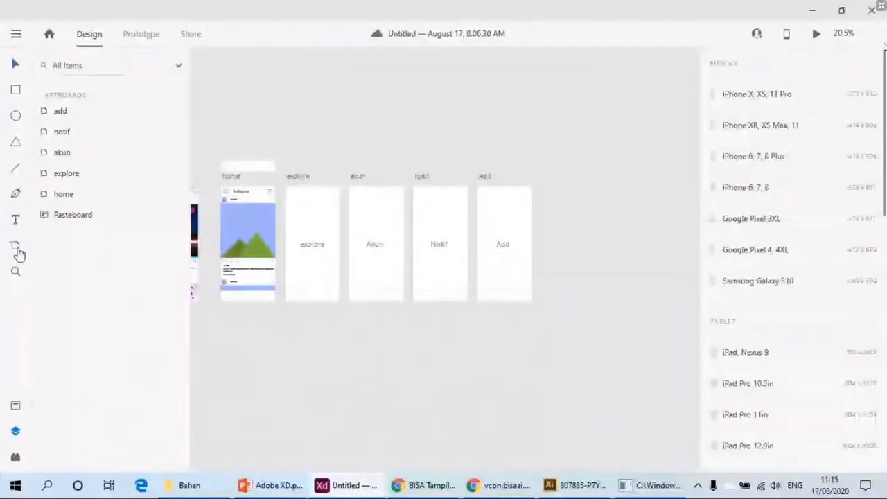
pyautogui.scroll(-5, 749, 277)
pyautogui.scroll(-5, 782, 278)
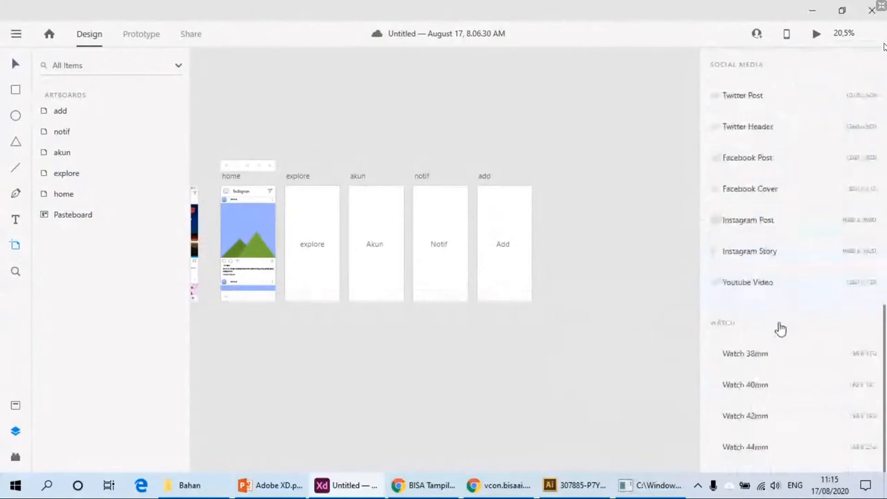
pyautogui.click(753, 356)
pyautogui.scroll(6, 754, 359)
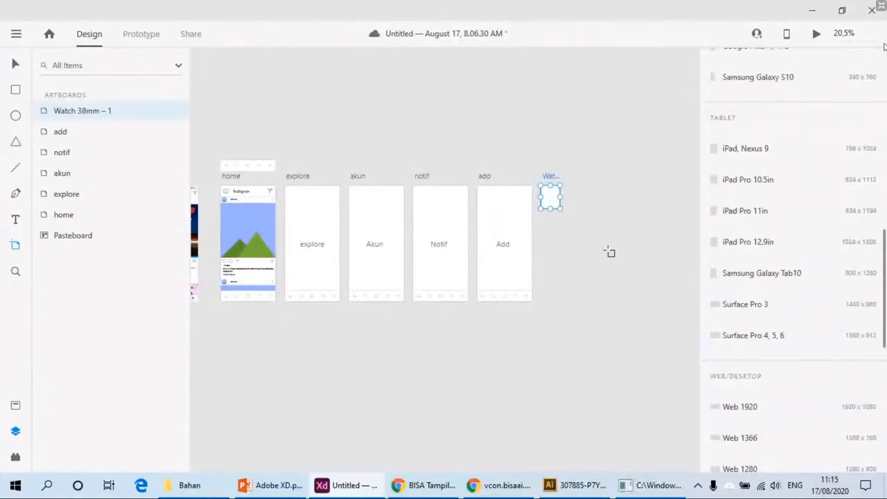
pyautogui.hotkey('ctrl', 'z')
# Step: Look through the artboard size presets for social media, web, tablet and mobile, and leave the Artboard tool
pyautogui.scroll(-5, 772, 311)
pyautogui.scroll(1, 775, 316)
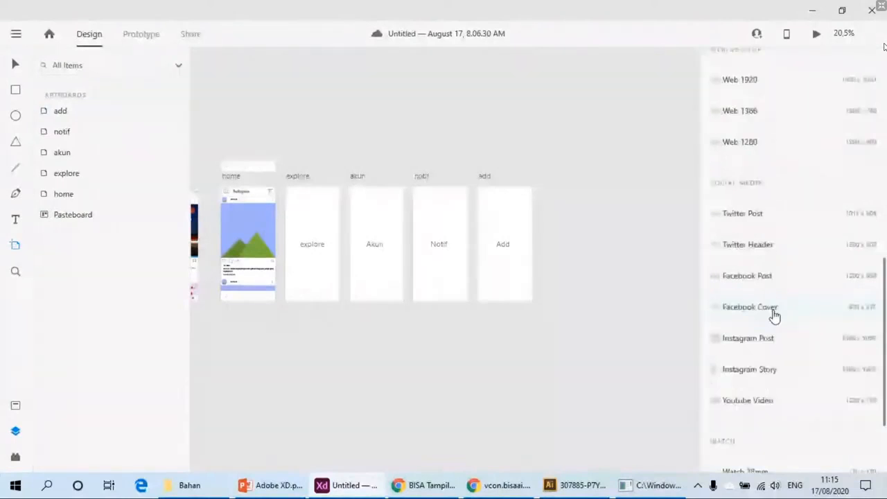
pyautogui.scroll(1, 745, 221)
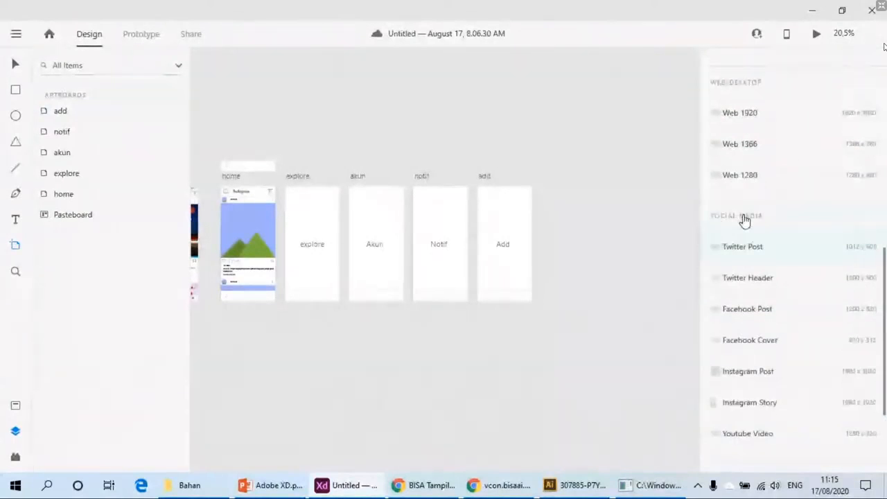
pyautogui.scroll(7, 740, 277)
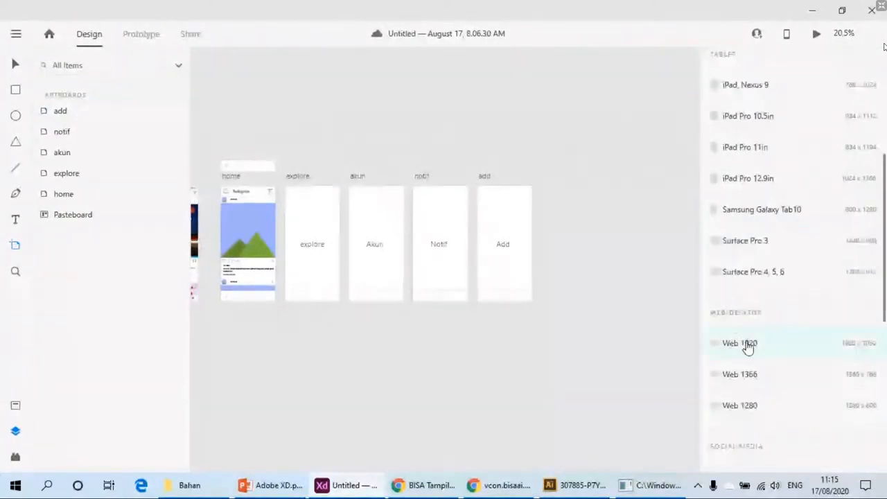
pyautogui.scroll(6, 749, 347)
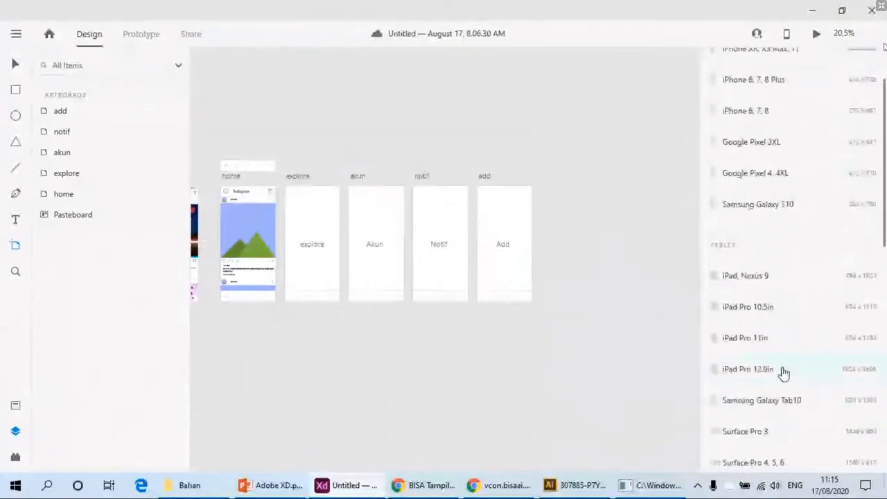
pyautogui.scroll(2, 790, 365)
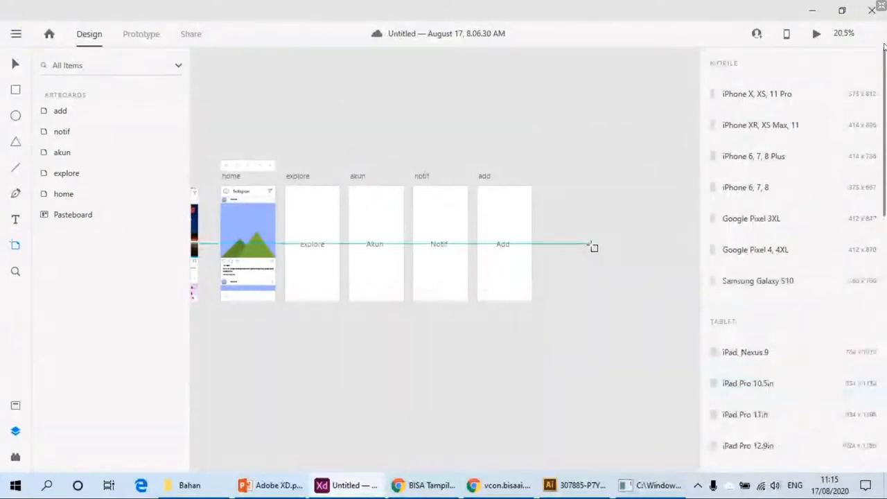
pyautogui.press('Escape')
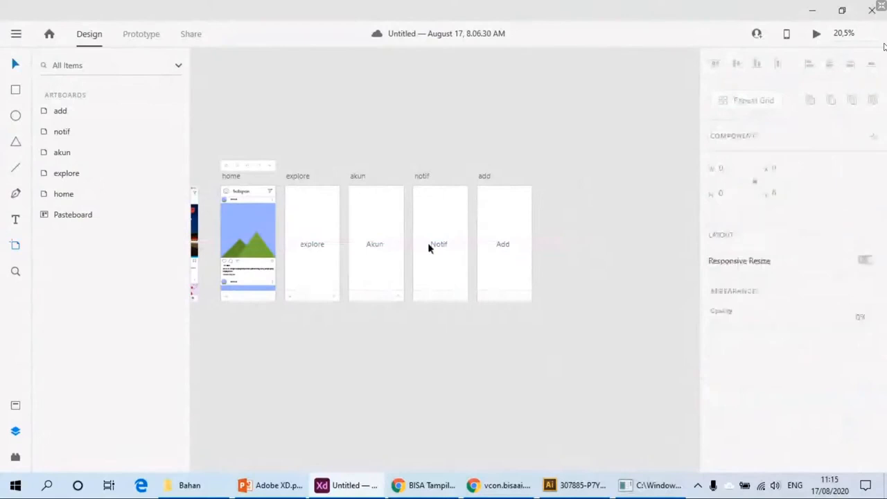
# Step: Select the home screen's scroll group and preview how the posts scroll between the header and bottom bar
pyautogui.hscroll(-3, 437, 257)
pyautogui.scroll(2, 499, 275)
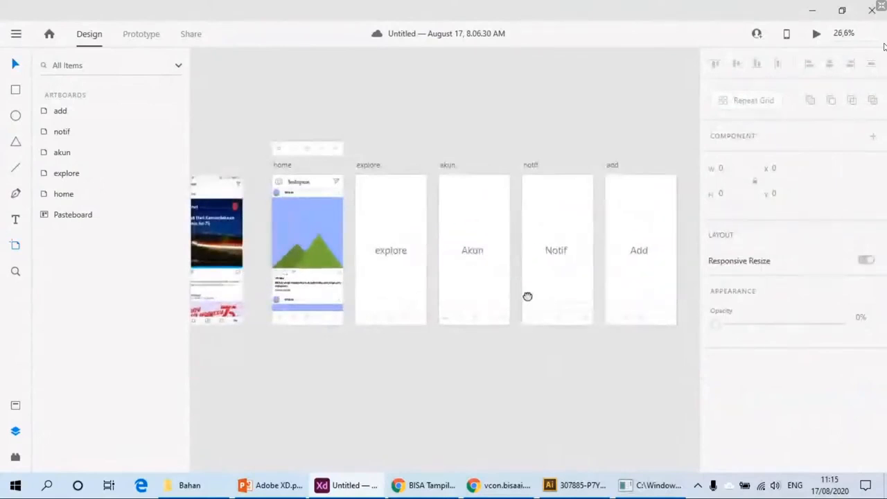
pyautogui.hscroll(2, 511, 294)
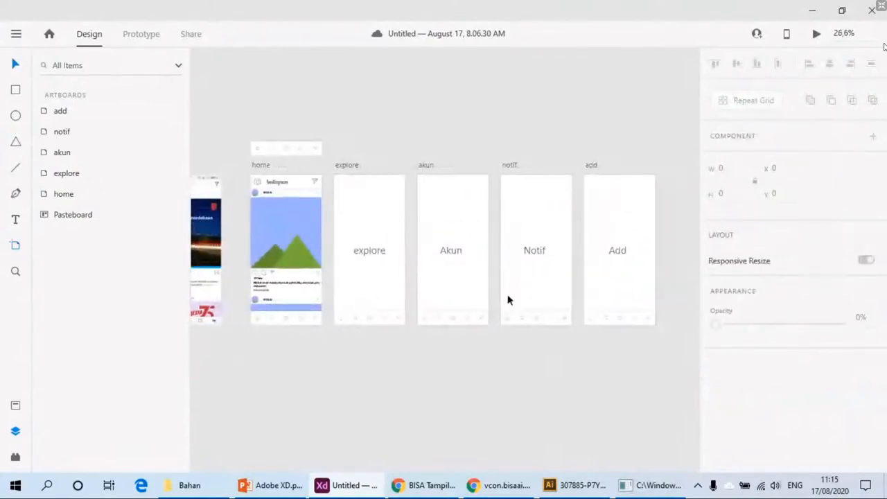
pyautogui.click(269, 228)
pyautogui.moveTo(351, 323); pyautogui.dragTo(378, 284)
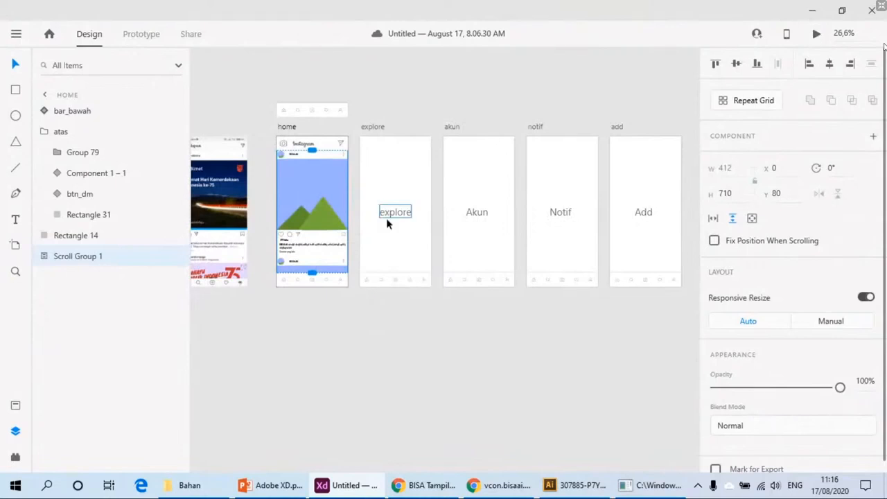
pyautogui.hotkey('ctrl', 'Return')
pyautogui.scroll(-3, 349, 217)
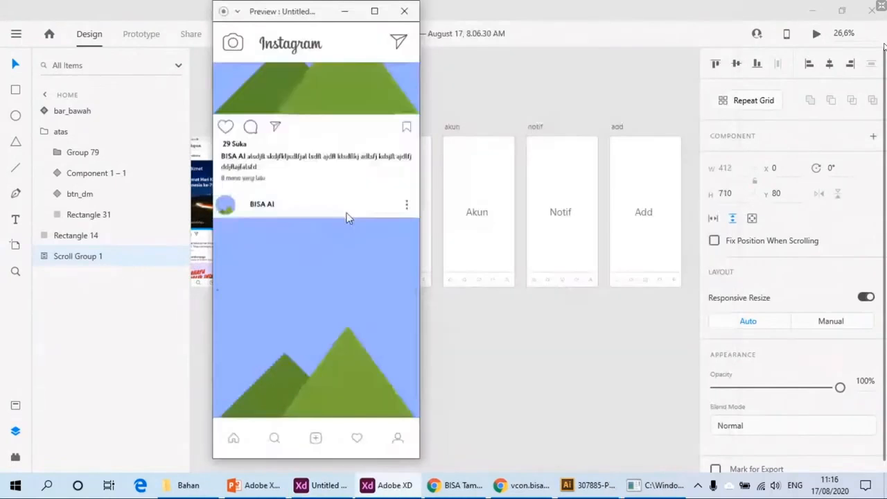
pyautogui.scroll(2, 348, 218)
pyautogui.scroll(1, 350, 211)
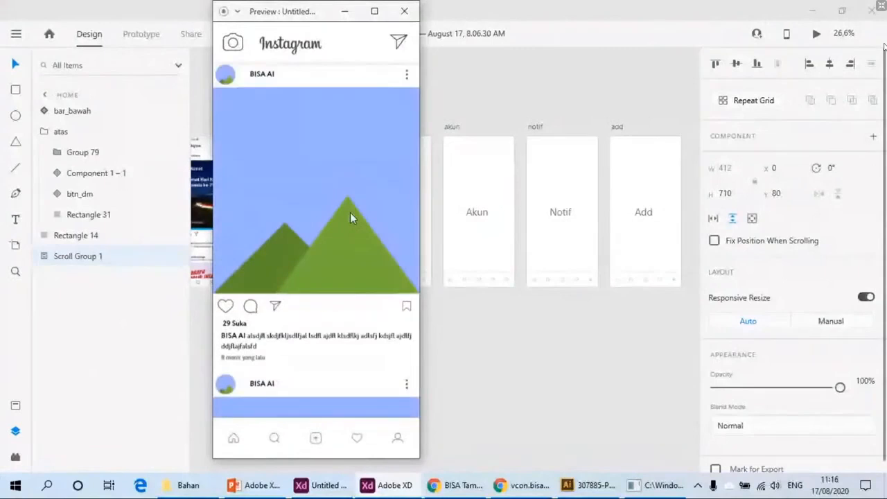
# Step: Close the home screen preview and read the latest question in the web conference's public chat in Chrome
pyautogui.click(404, 11)
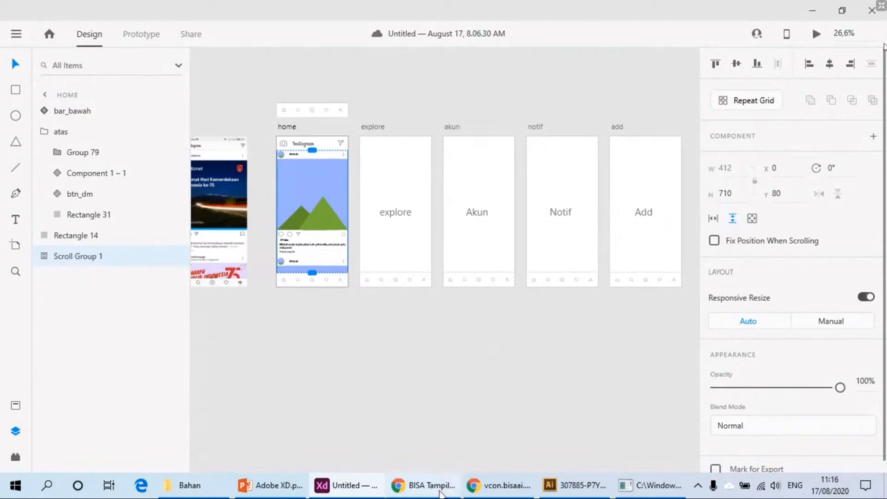
pyautogui.click(429, 485)
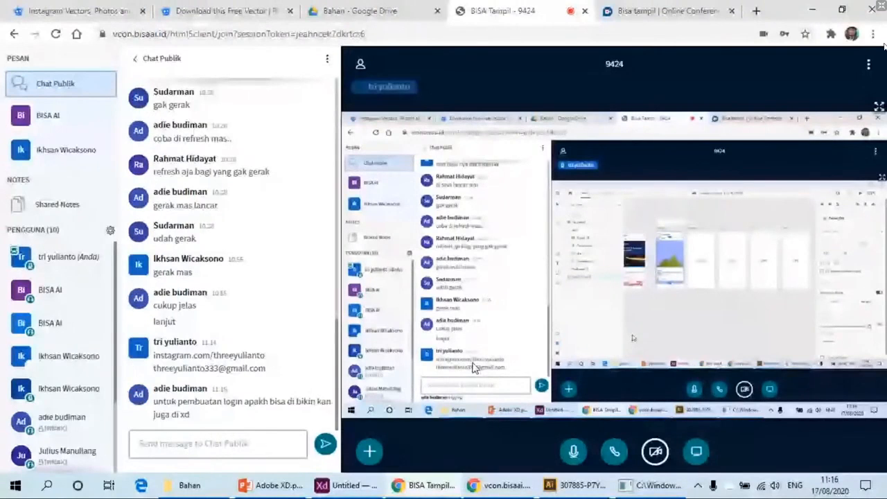
pyautogui.moveTo(154, 402); pyautogui.dragTo(217, 401)
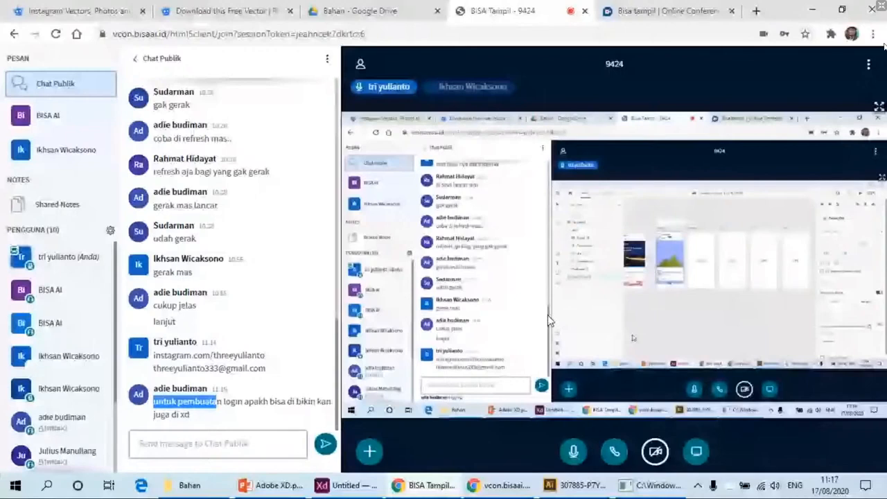
pyautogui.click(570, 313)
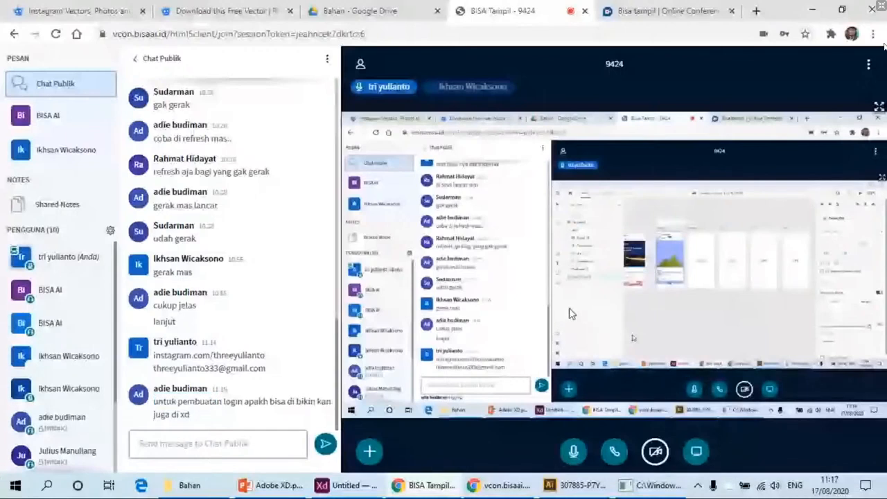
pyautogui.click(354, 494)
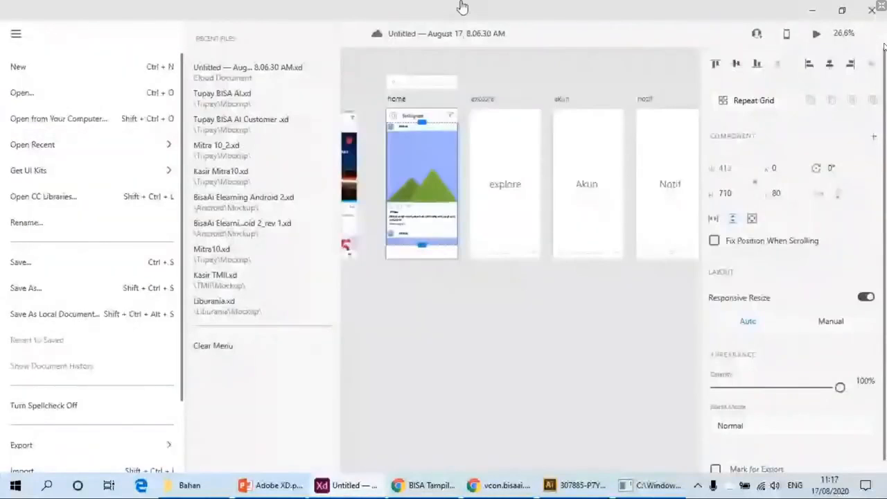
pyautogui.click(424, 486)
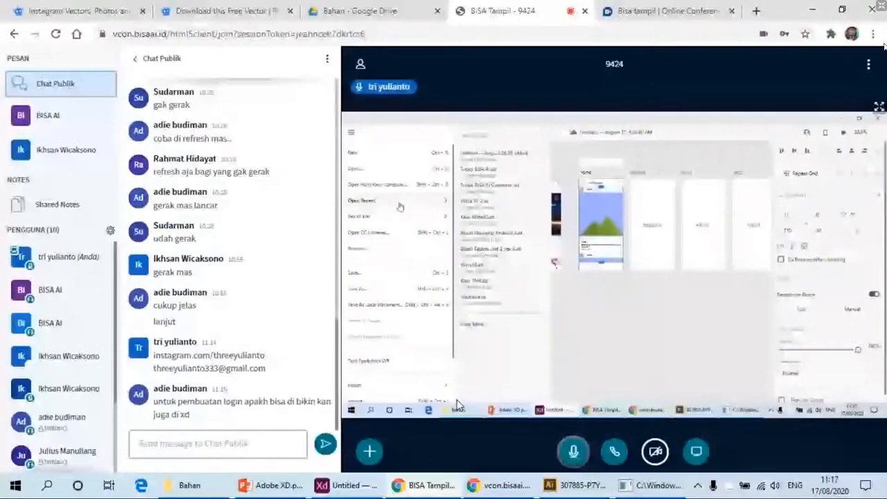
# Step: Switch back to Adobe XD, open the recent file Tupay BISA AI.xd and maximize its window
pyautogui.hotkey('alt', 'Tab')
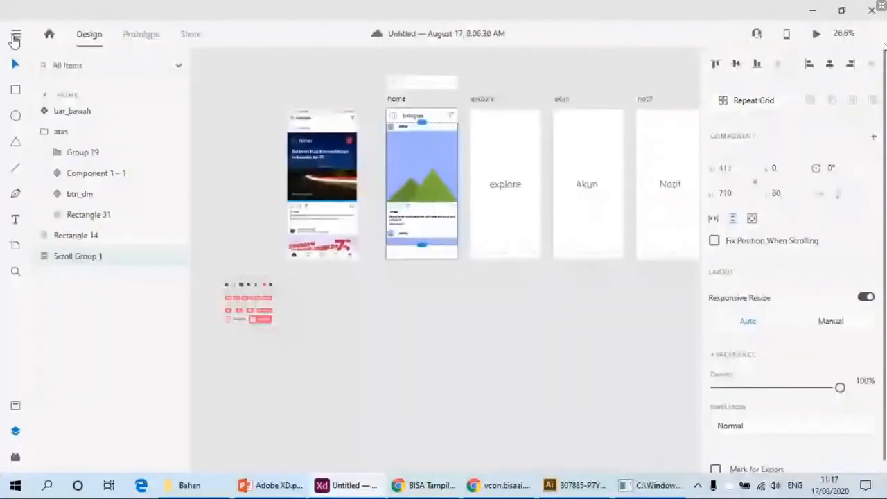
pyautogui.click(16, 36)
pyautogui.moveTo(134, 158)
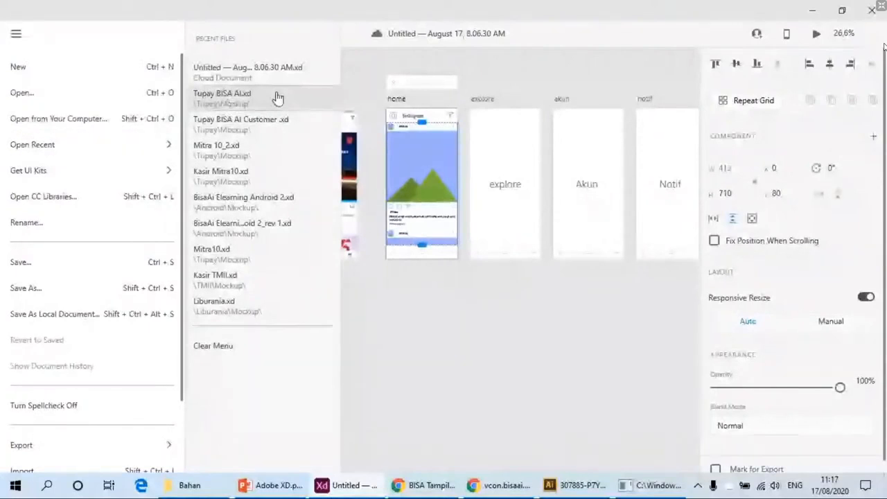
pyautogui.click(234, 104)
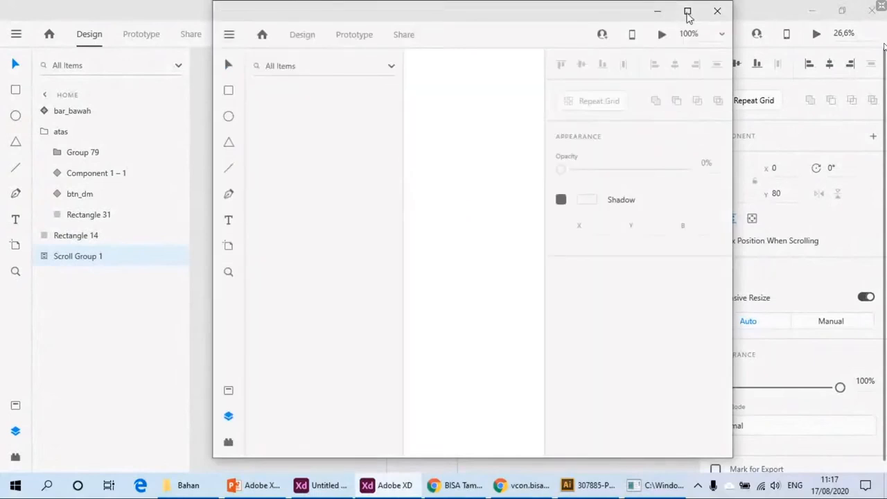
pyautogui.click(689, 12)
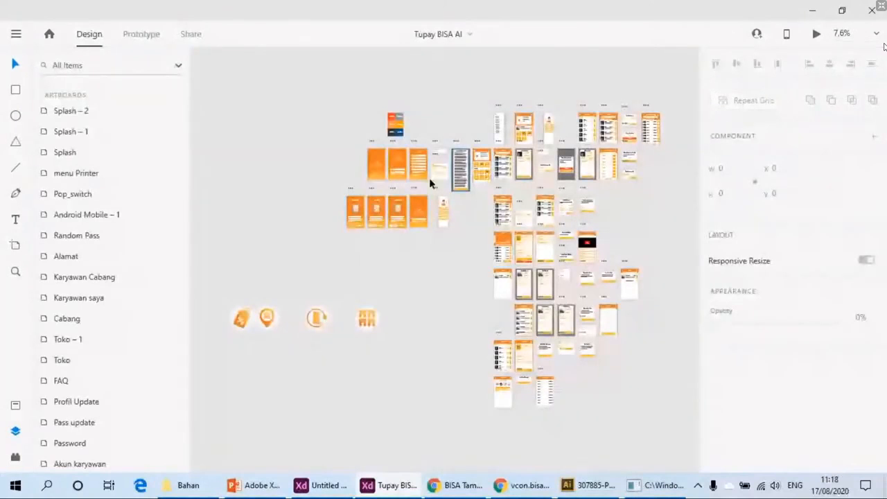
# Step: Preview the Login artboard of the Tupay BISA AI design, enlarge the preview to full screen, and minimize it
pyautogui.click(814, 35)
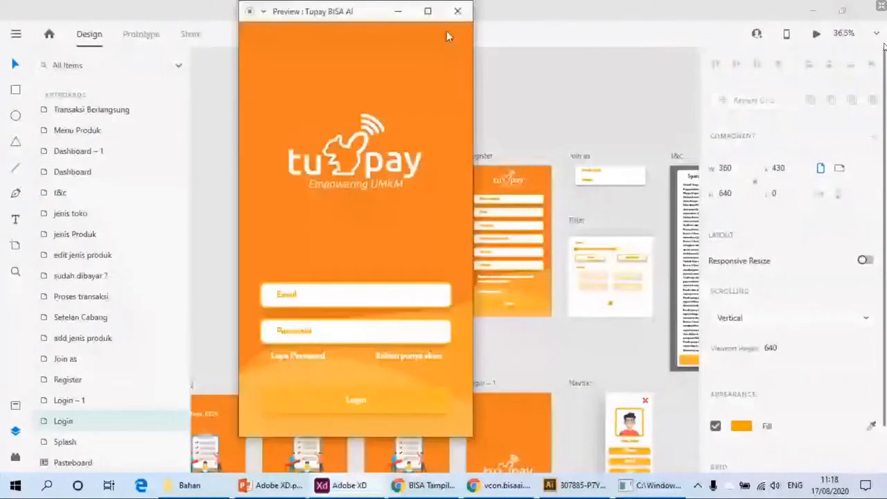
pyautogui.doubleClick(447, 30)
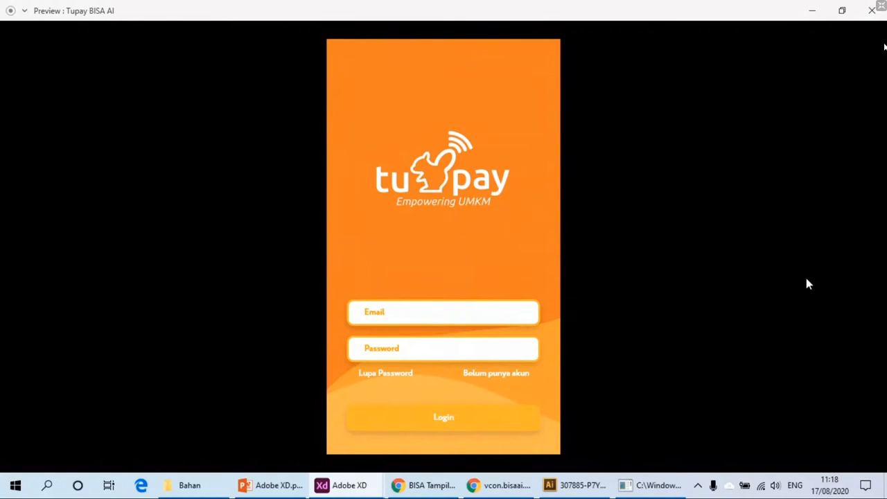
pyautogui.click(812, 14)
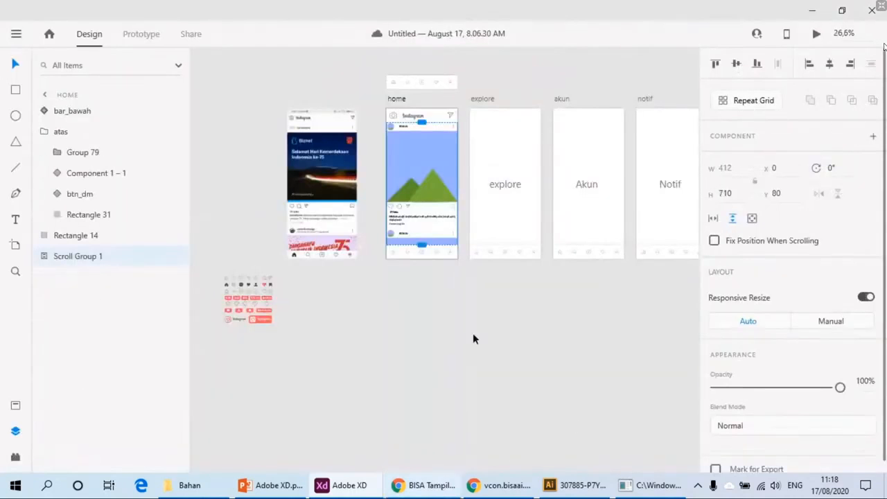